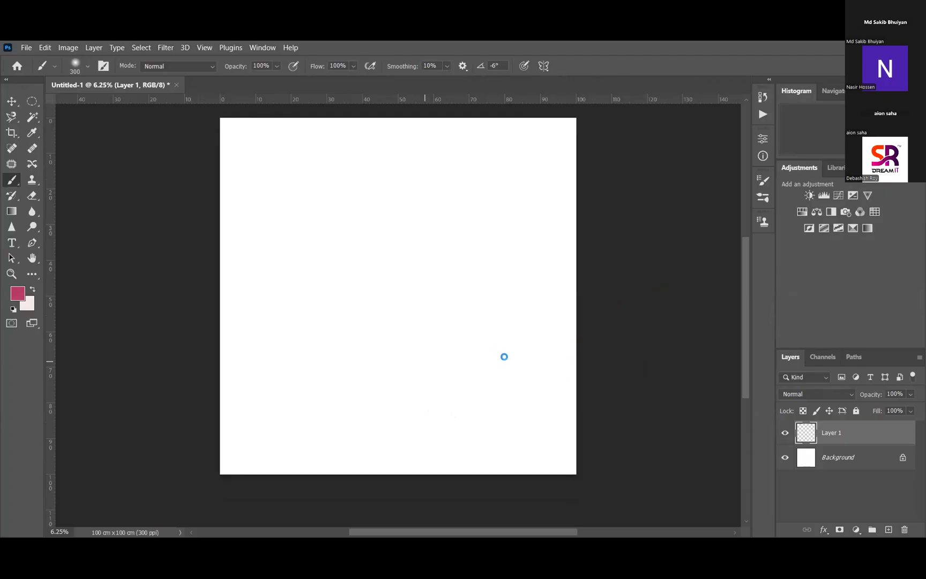
Paint a pink dot on Layer 1, then add Layer 2 with two pink loops beside it
click(463, 344)
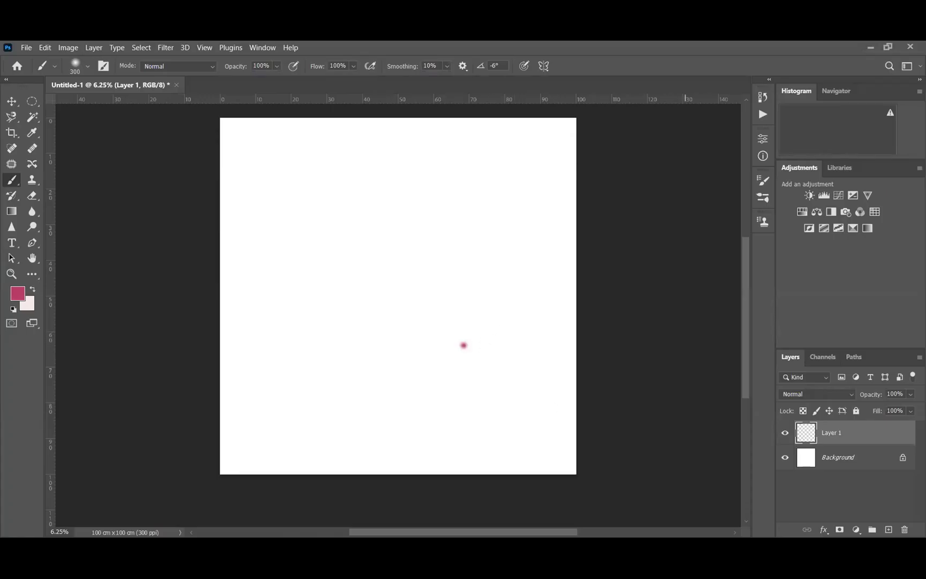
click(887, 529)
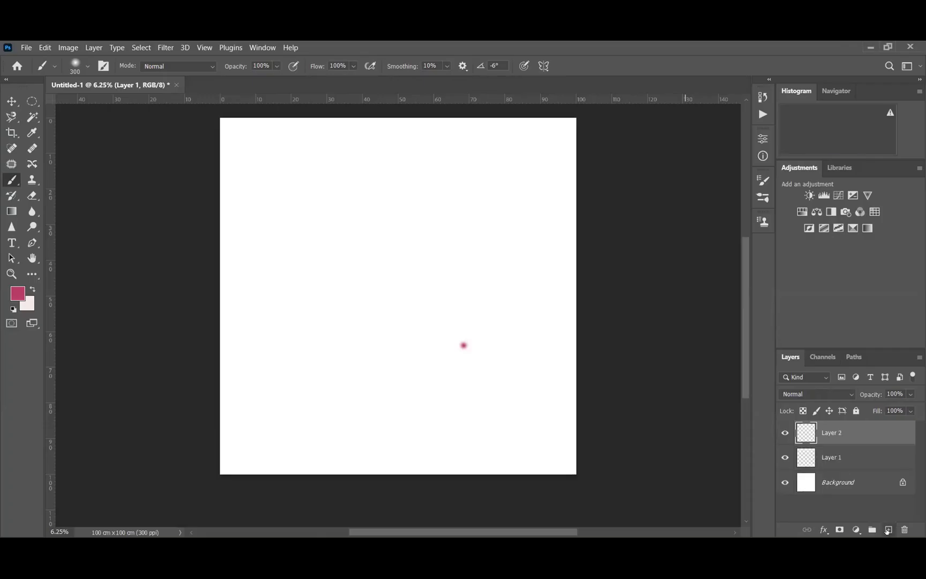
mouse_move(496, 342)
mouse_down()
mouse_move(484, 320)
mouse_move(531, 330)
mouse_up()
mouse_move(421, 337)
mouse_down()
mouse_move(396, 354)
mouse_move(419, 351)
mouse_up()
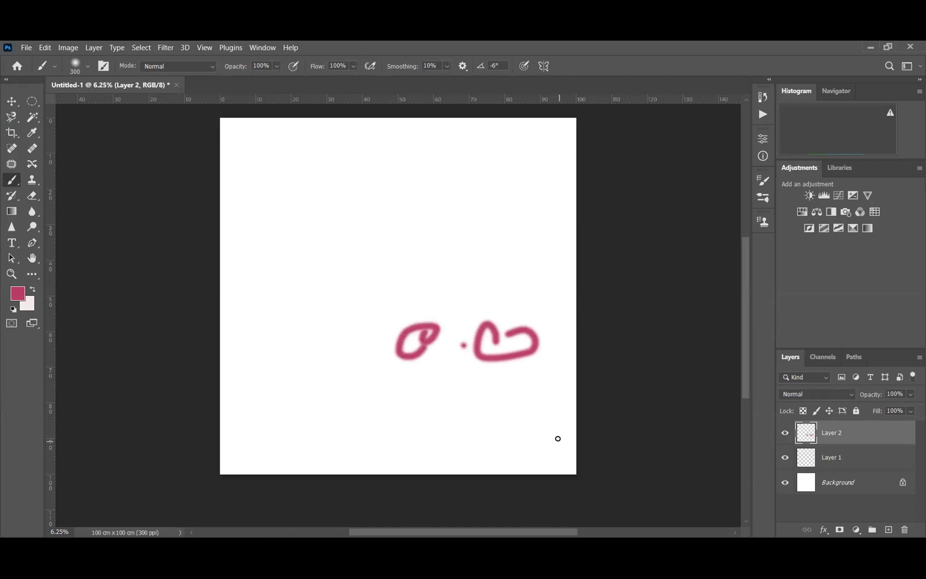
Duplicate Layer 2 twice, painting new pink strokes on each copy
key(ctrl+j)
mouse_move(483, 395)
mouse_down()
mouse_move(395, 393)
mouse_move(455, 397)
mouse_up()
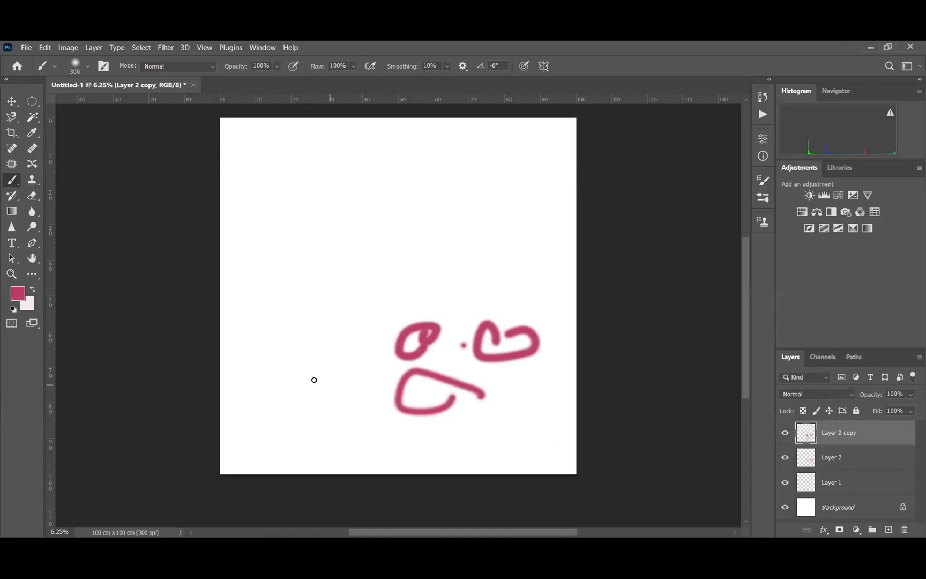
drag(343, 378, 304, 396)
key(ctrl+j)
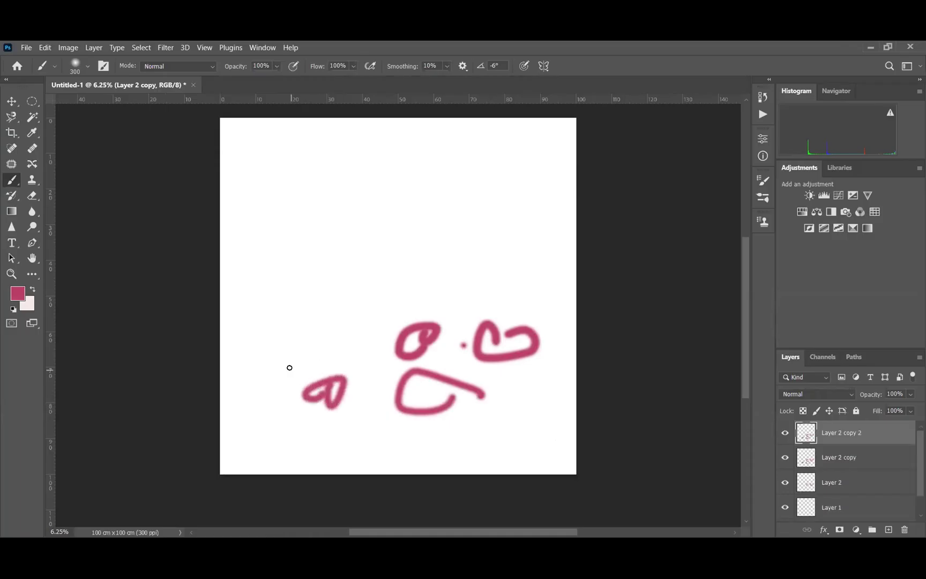
mouse_move(324, 299)
mouse_down()
mouse_move(413, 276)
mouse_move(399, 287)
mouse_move(443, 232)
mouse_up()
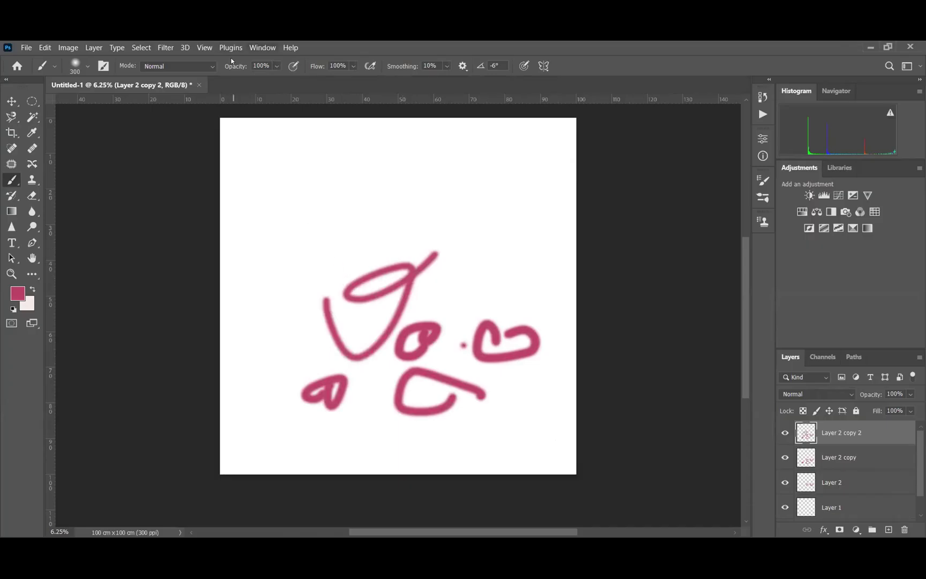
Show the Timeline panel and set its type to frame animation
key(alt+w)
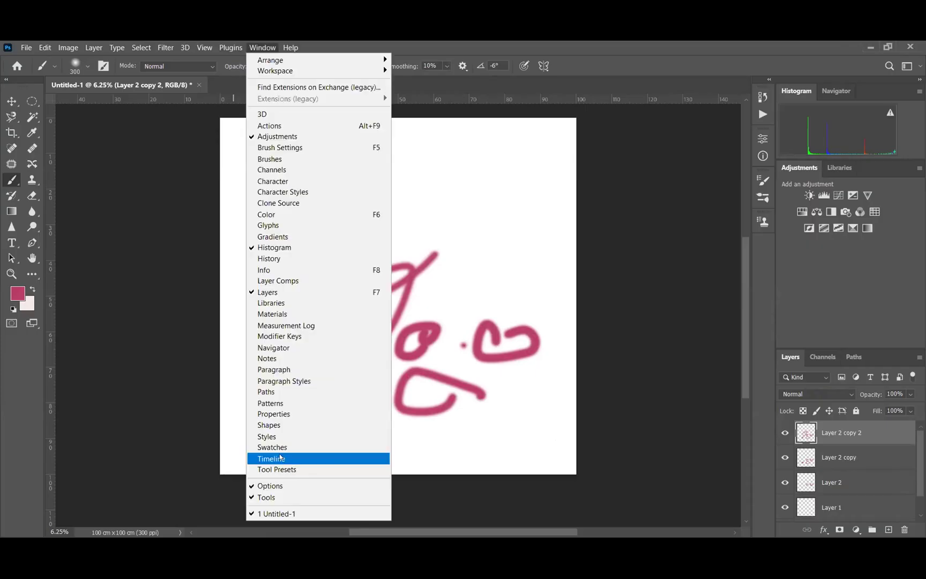
click(280, 456)
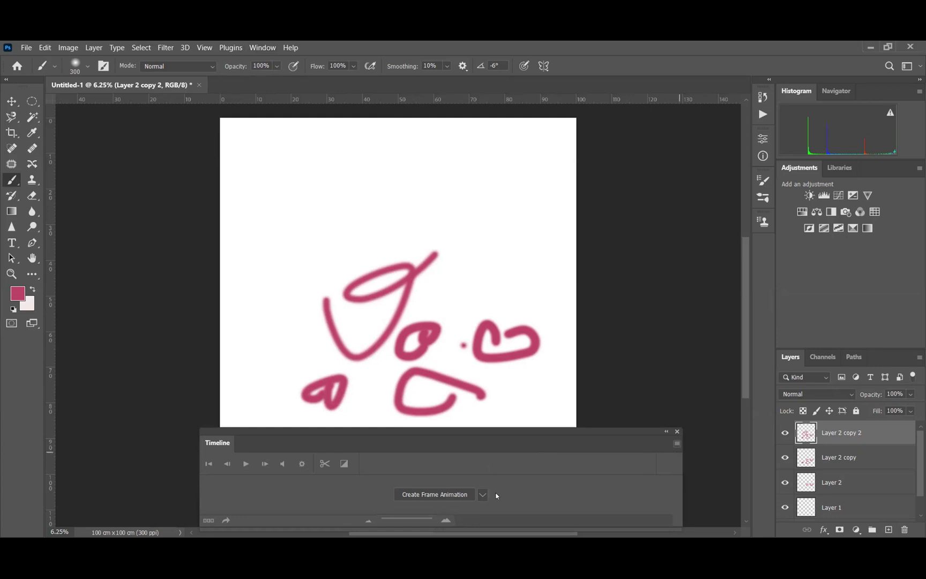
click(677, 444)
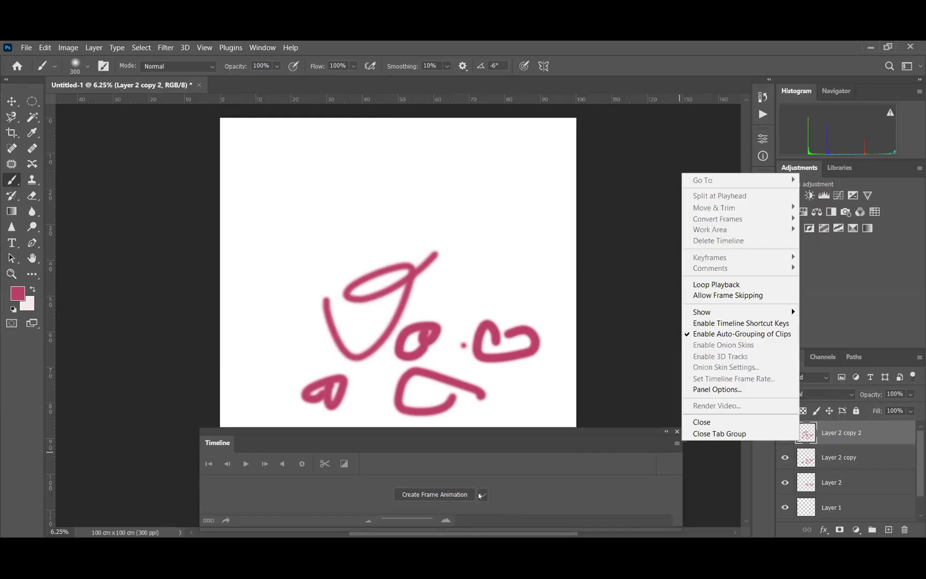
click(481, 494)
click(466, 519)
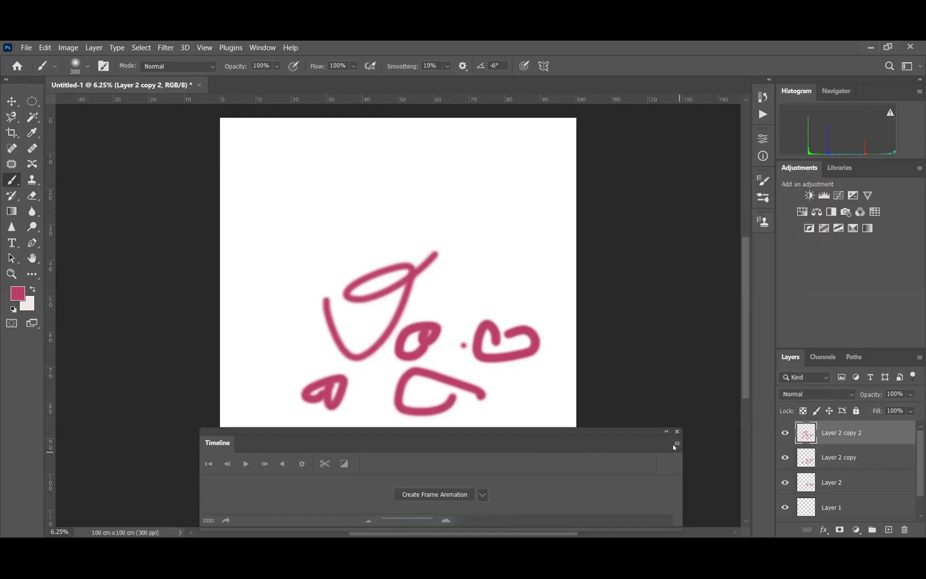
Create the frame animation with a first frame of the pink scribbles
click(676, 444)
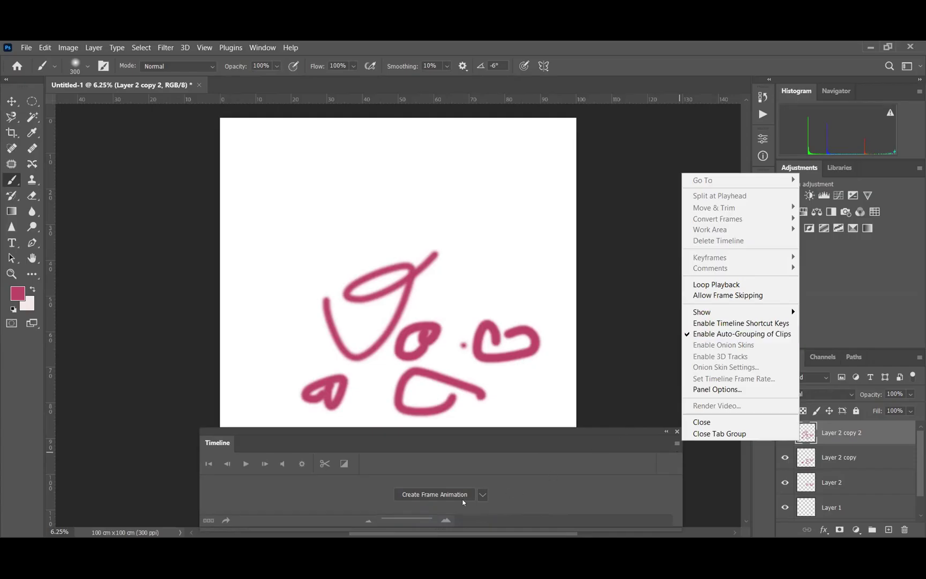
click(613, 403)
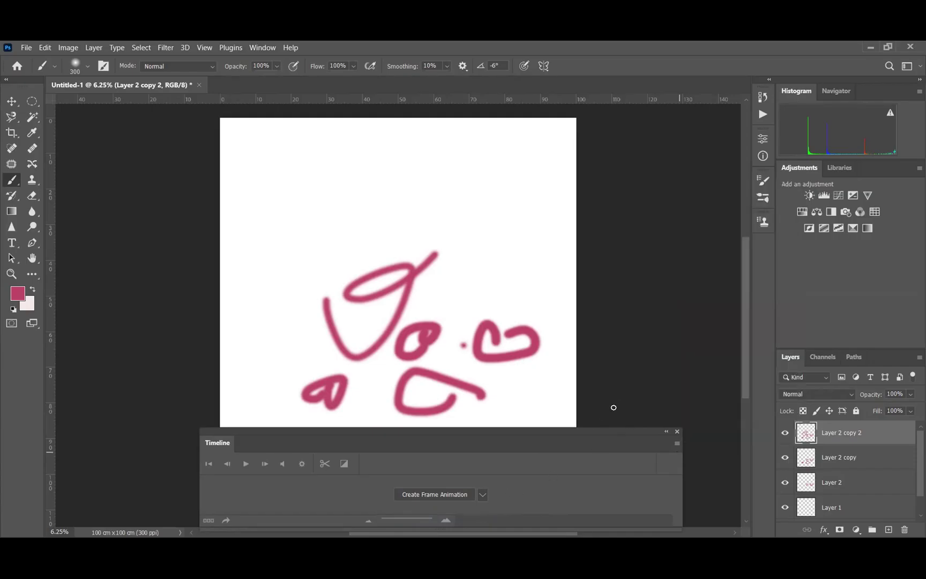
click(445, 496)
click(677, 443)
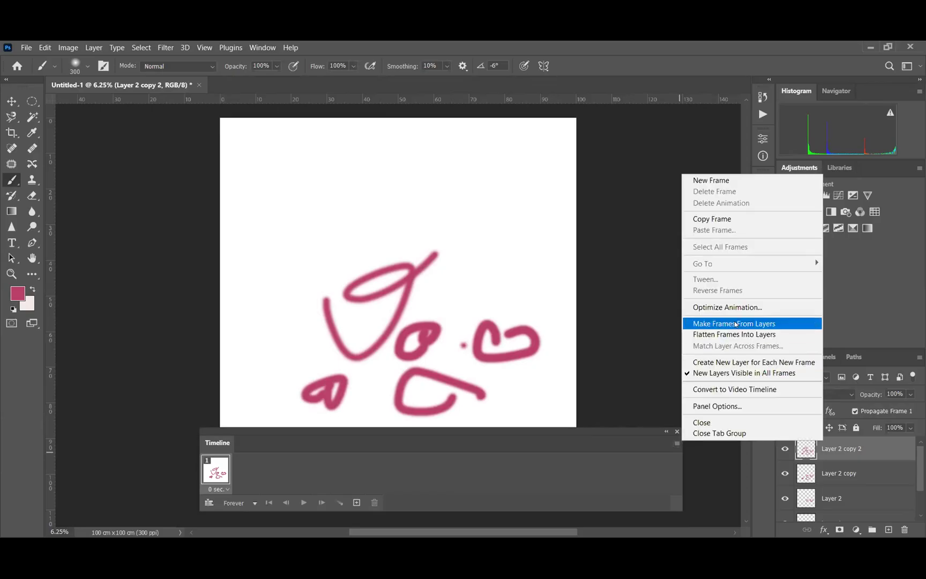
Make five frames from the layers, preview playback, and open Save for Web (Legacy)
click(735, 323)
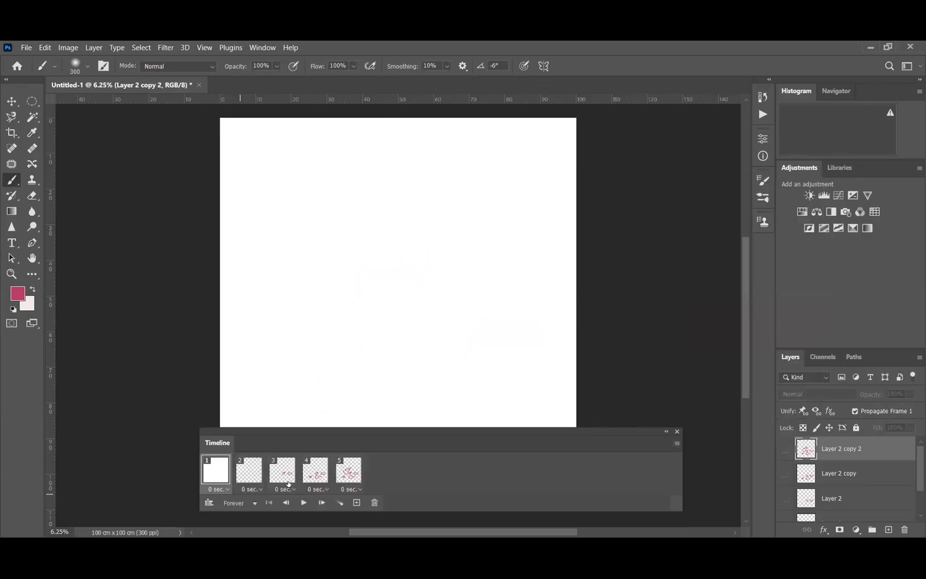
click(302, 503)
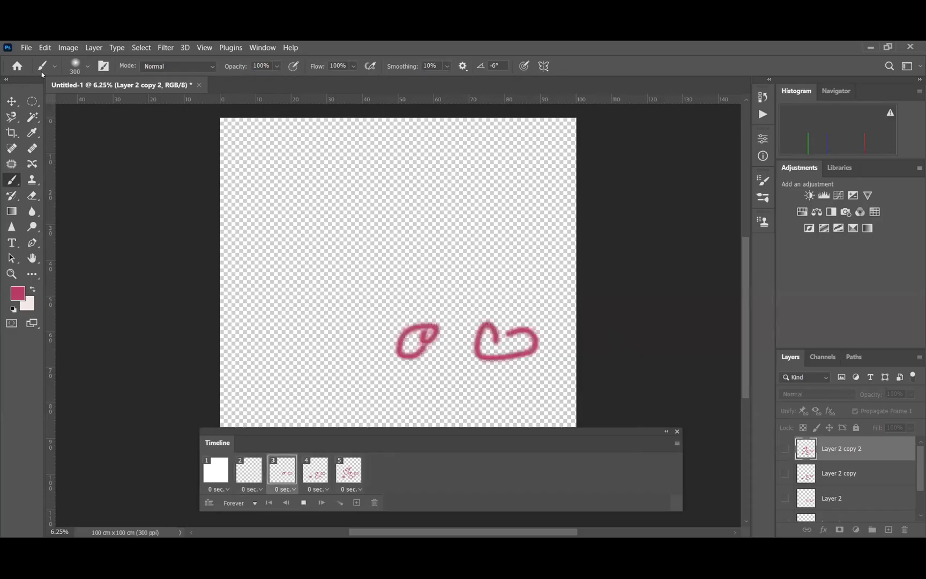
click(25, 48)
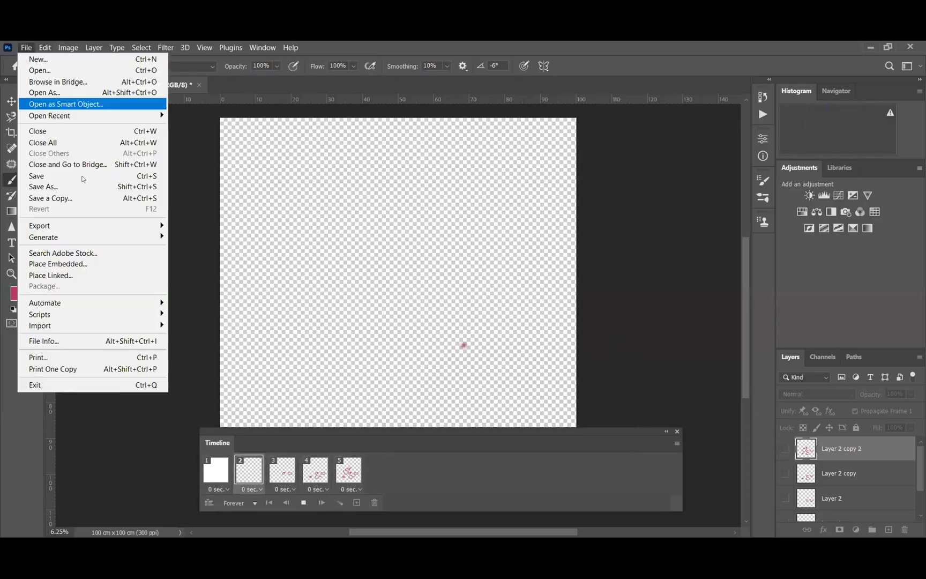
mouse_move(91, 230)
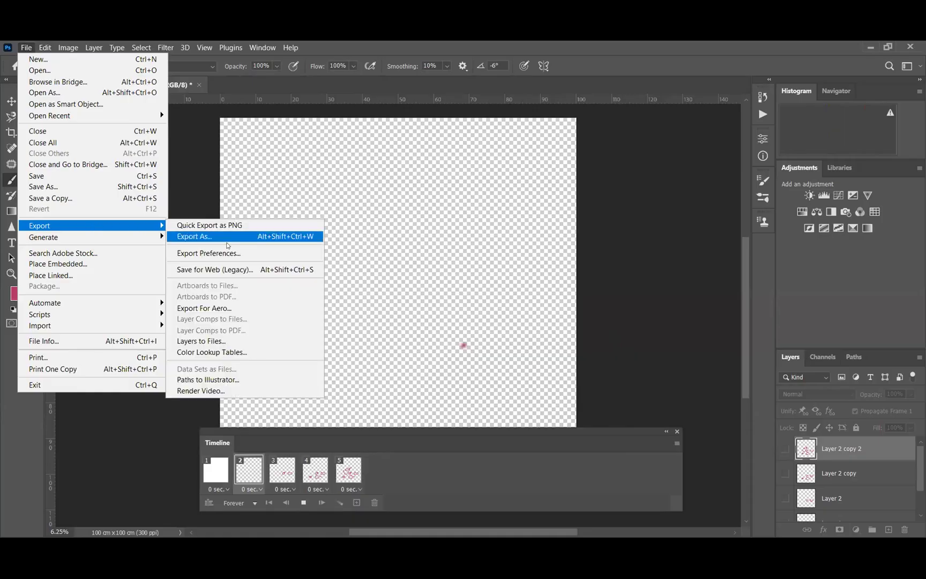
click(226, 271)
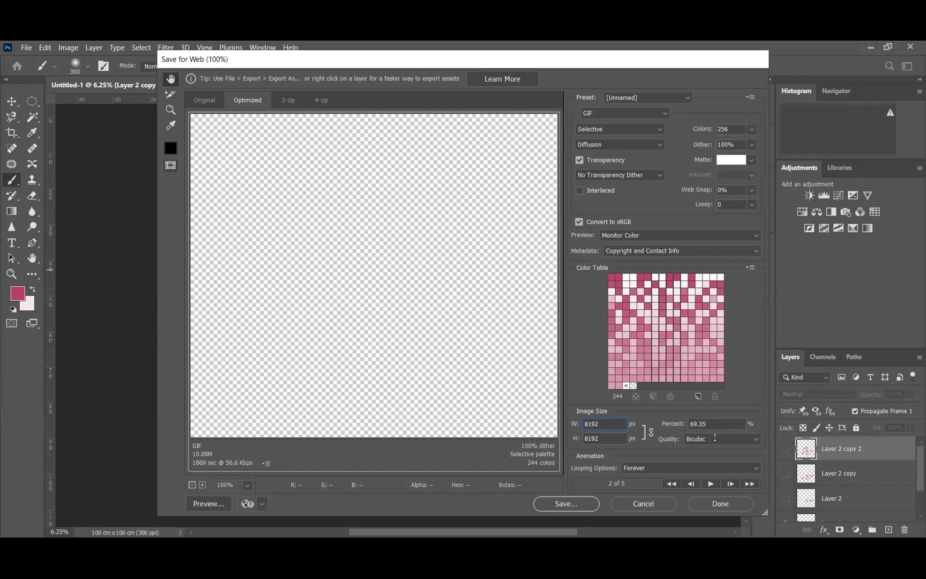
Save the five-frame animation as a GIF looping Forever
key(Return)
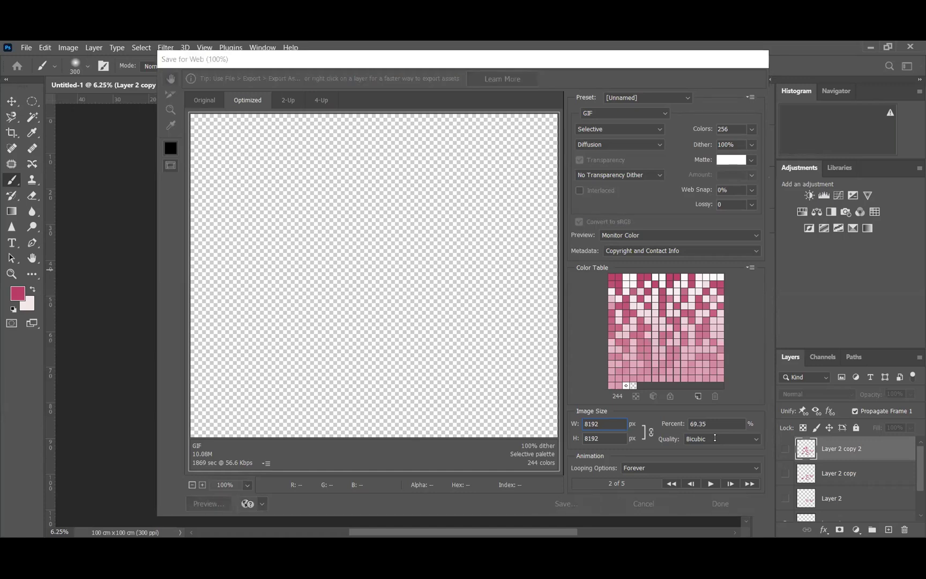
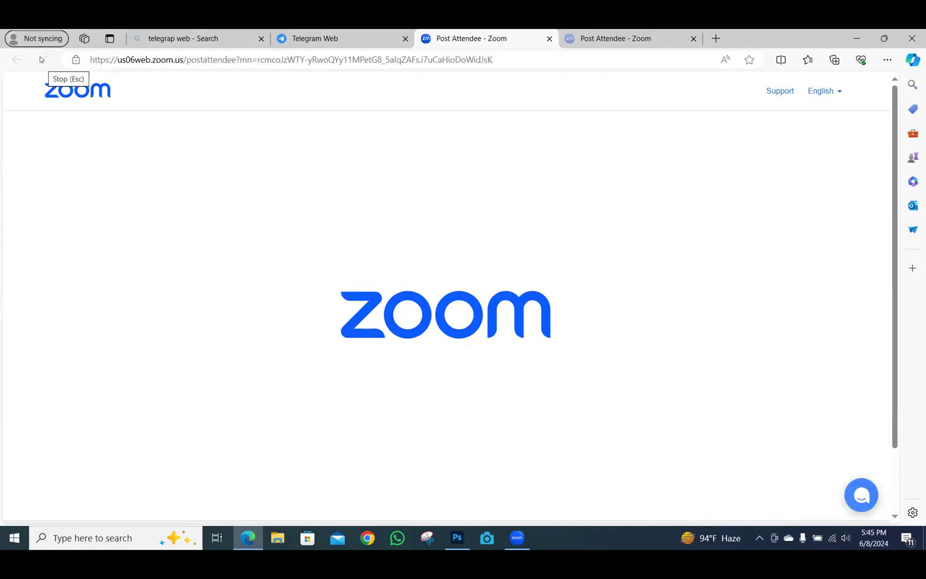
Reload the Zoom page in Edge and return to Photoshop's five-frame animation document
click(35, 58)
click(457, 537)
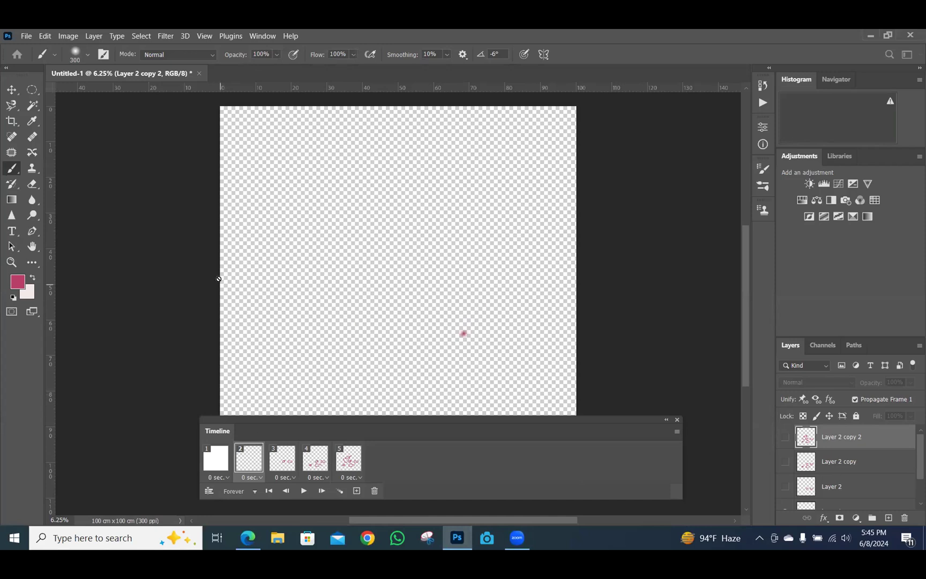
Clear the Open Recent file list
click(26, 36)
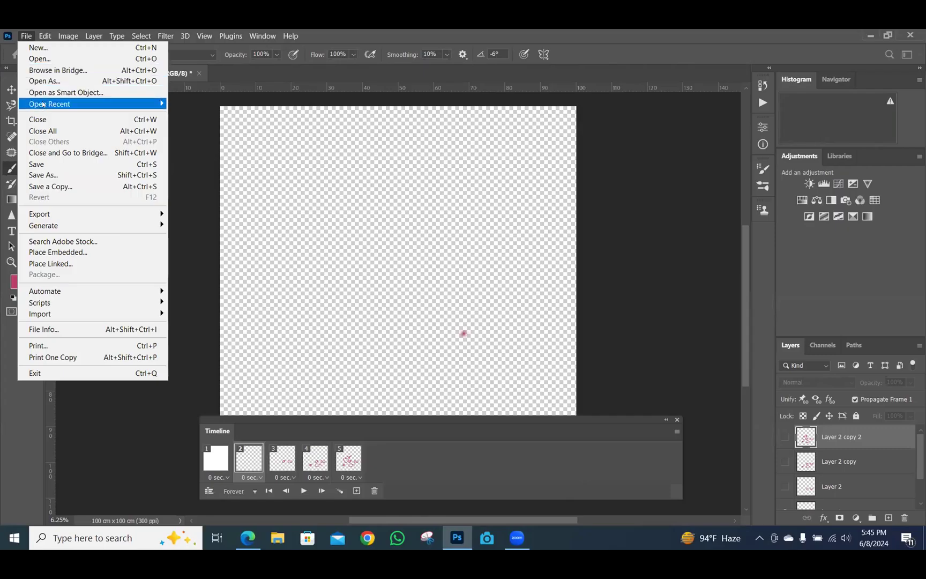
mouse_move(88, 102)
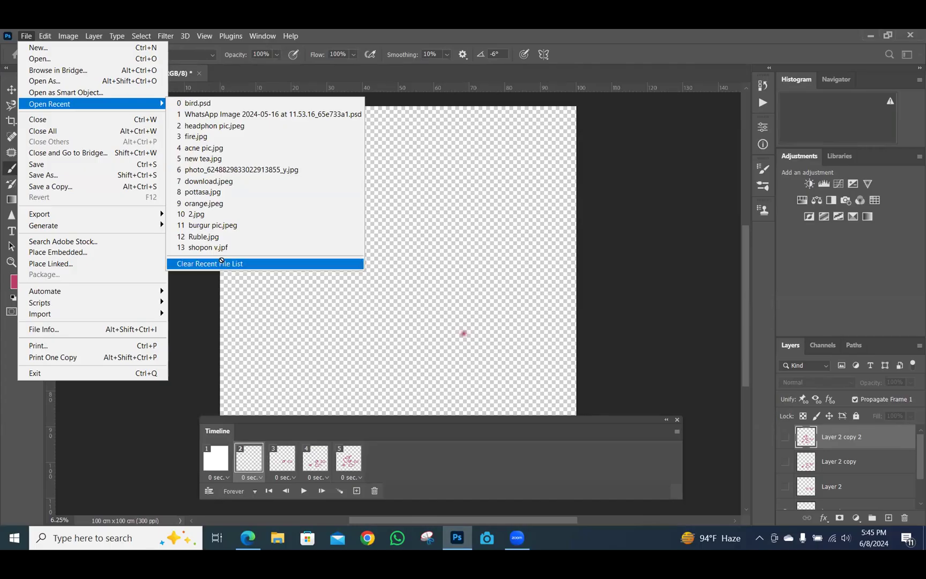
click(221, 261)
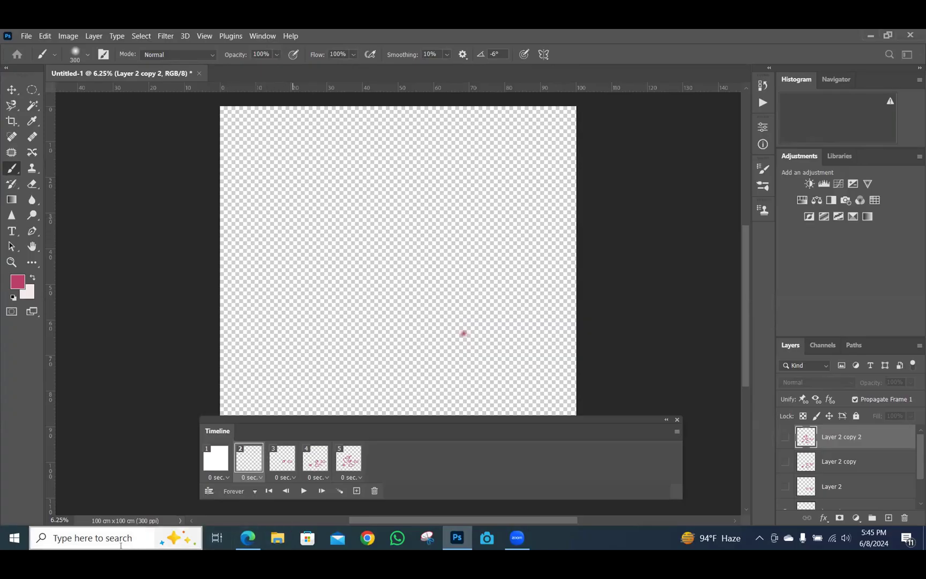
Start a new document, bringing up the New Document settings for Untitled-2
click(21, 34)
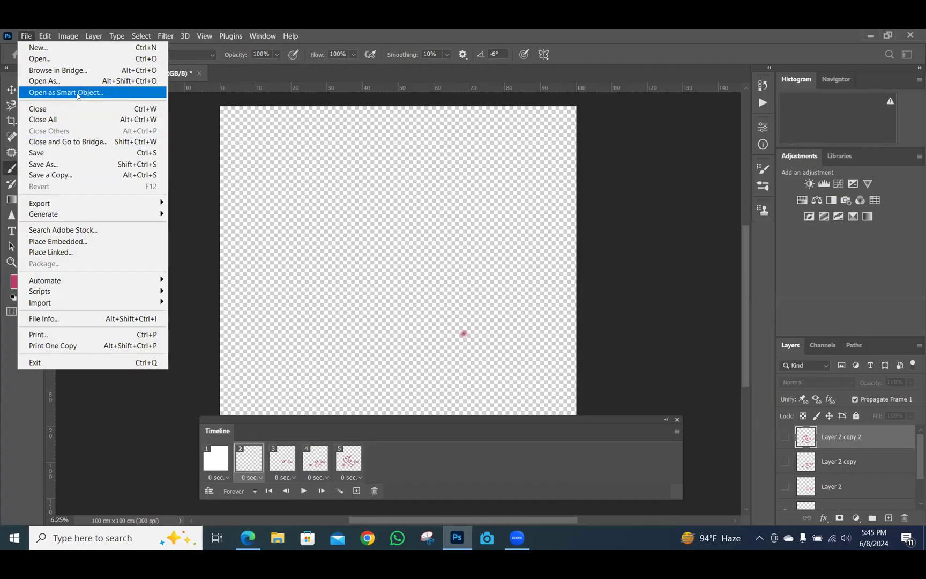
click(180, 211)
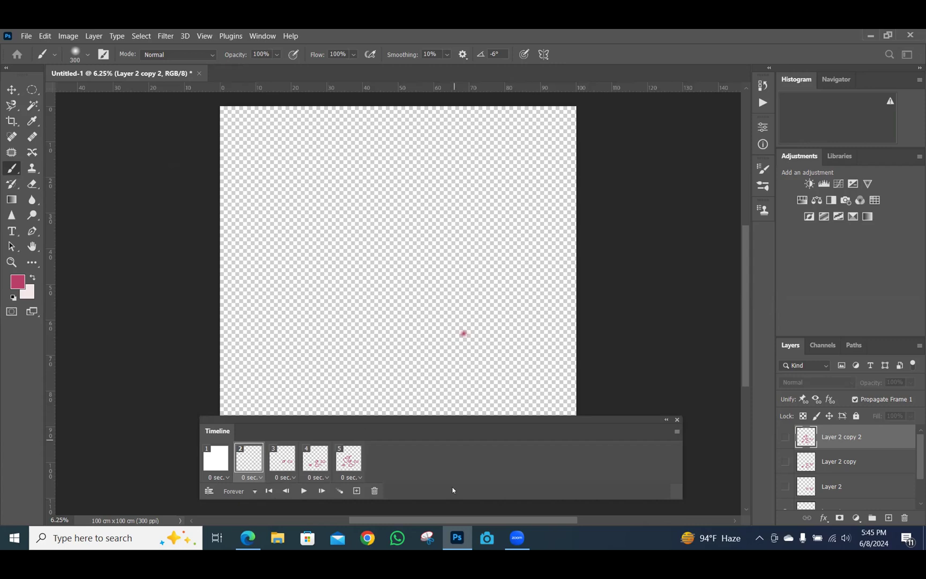
scroll(392, 468, down, 2)
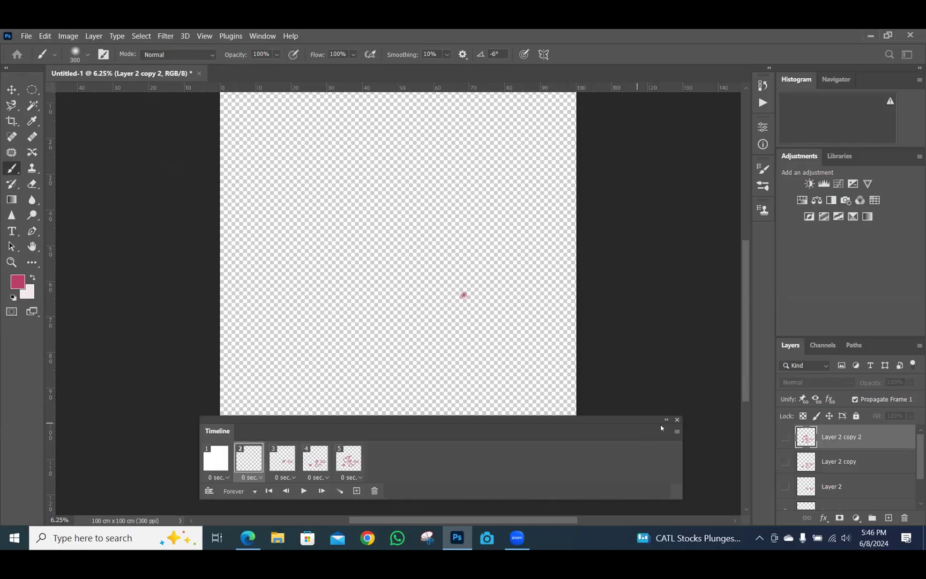
click(677, 432)
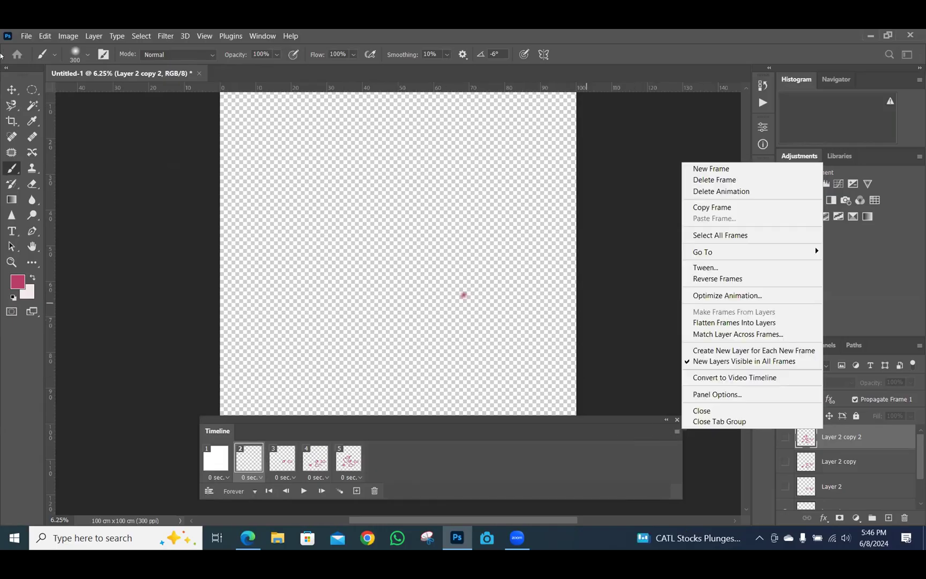
key(Escape)
click(25, 36)
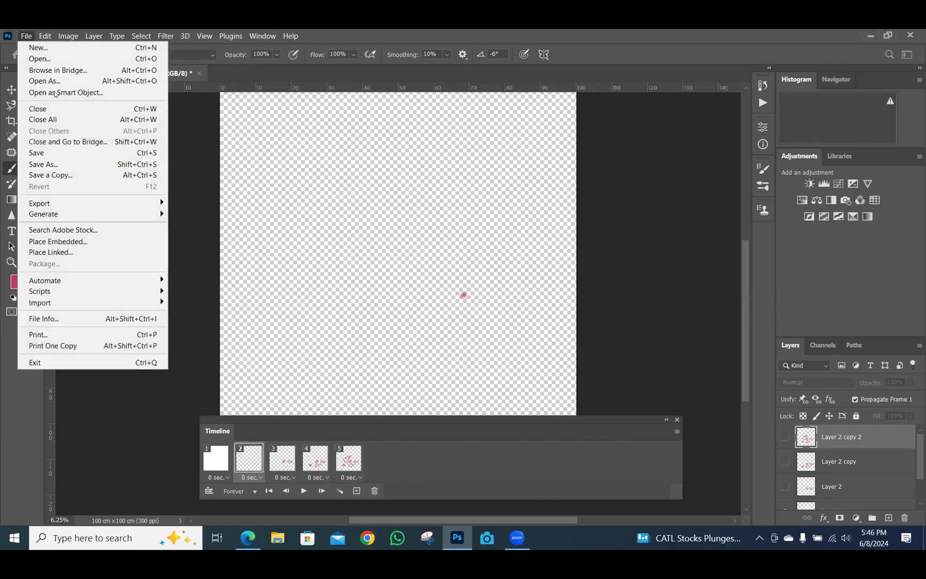
click(54, 48)
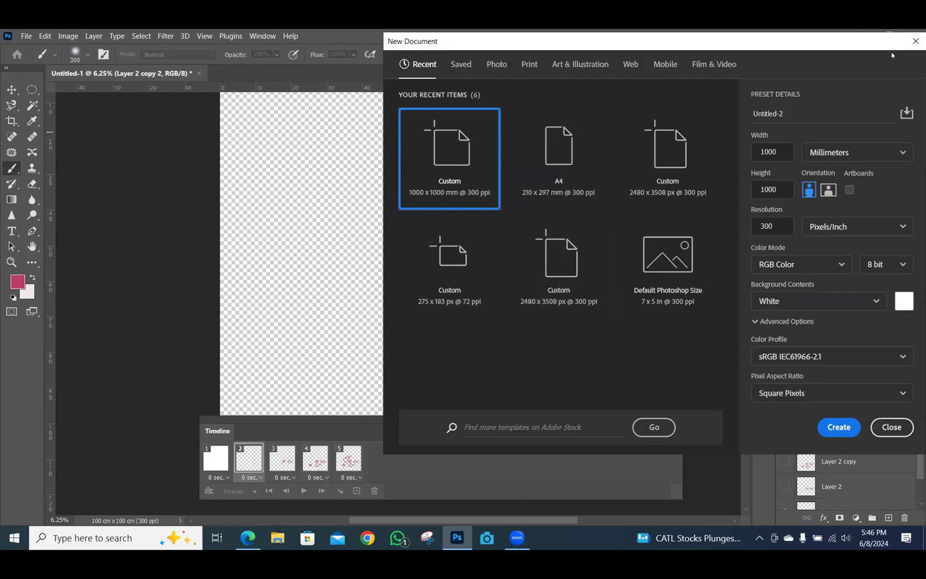
Switch the size units to Pixels and enter width 1000, height 1000, resolution 70
click(903, 153)
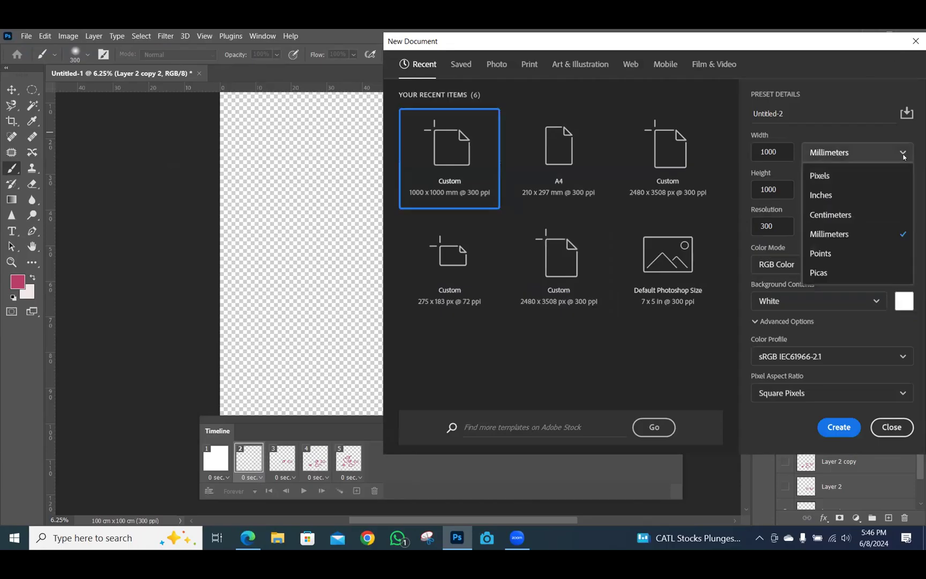
click(875, 179)
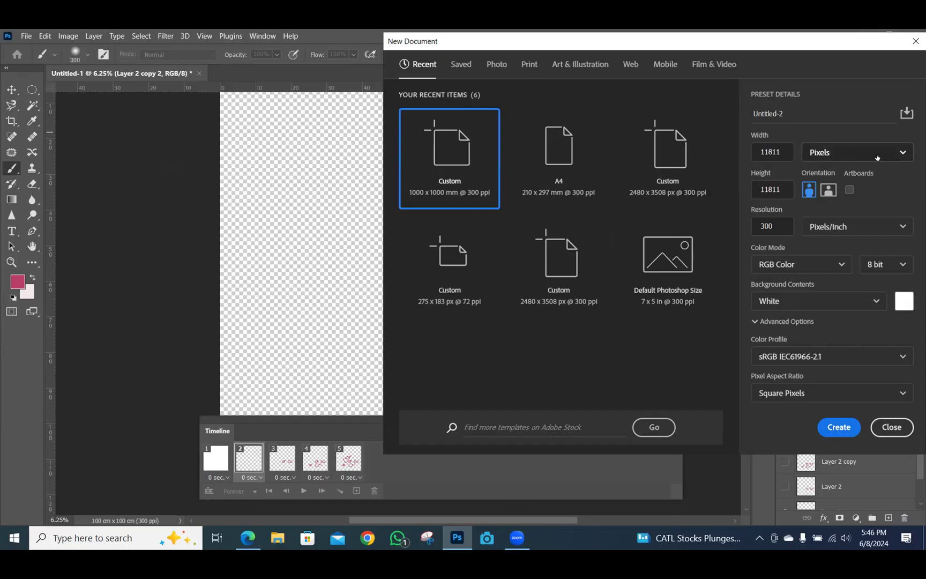
click(771, 156)
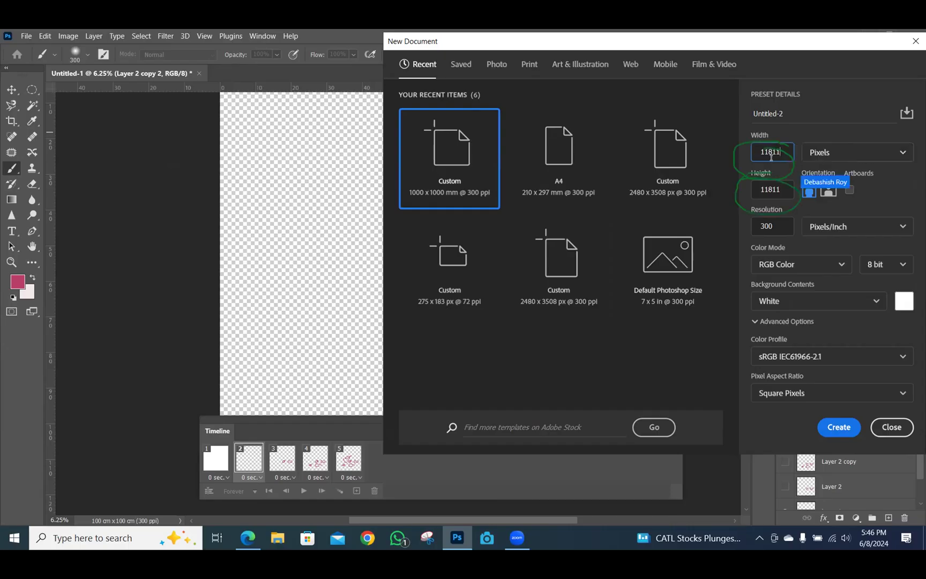
key(BackSpace)
key(BackSpace)
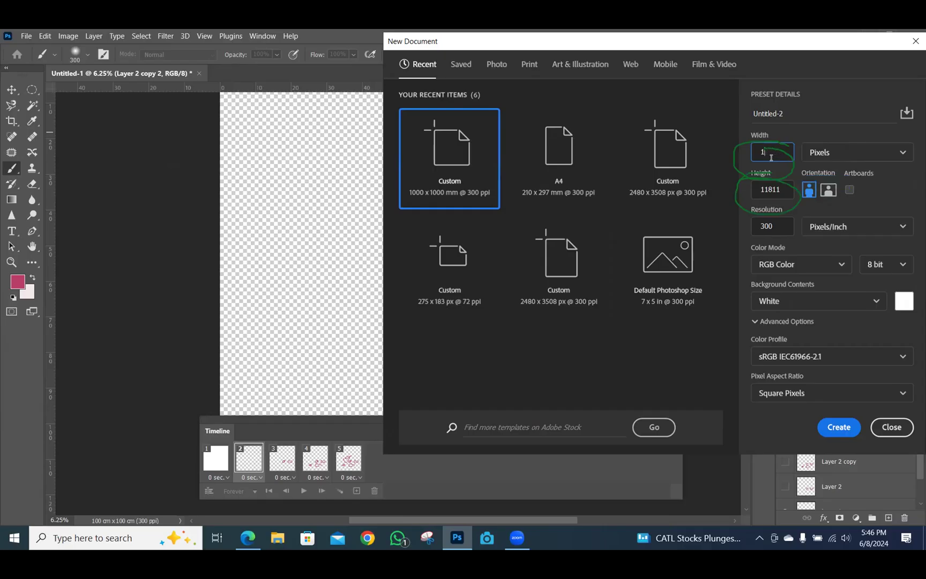
text(000)
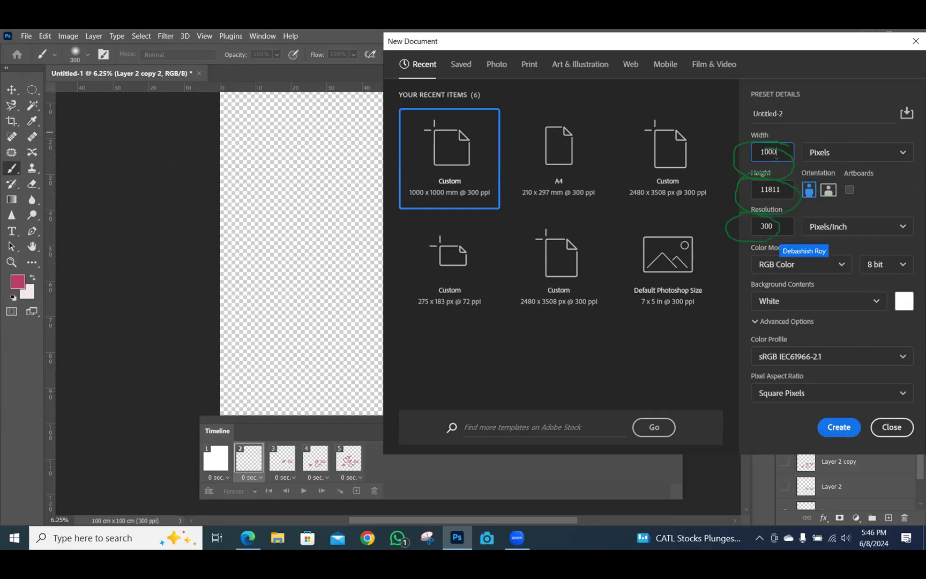
click(779, 190)
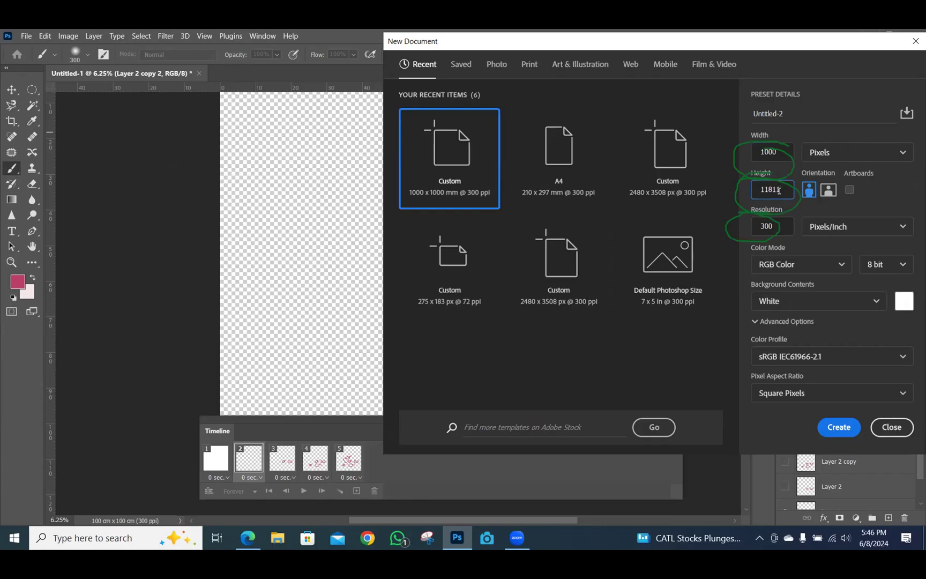
key(BackSpace)
key(BackSpace)
key(BackSpace)
key(BackSpace)
text(000)
double_click(786, 226)
text(70)
Create the document and paint pink q-shaped loops on a new Layer 1 with a smaller brush
click(834, 428)
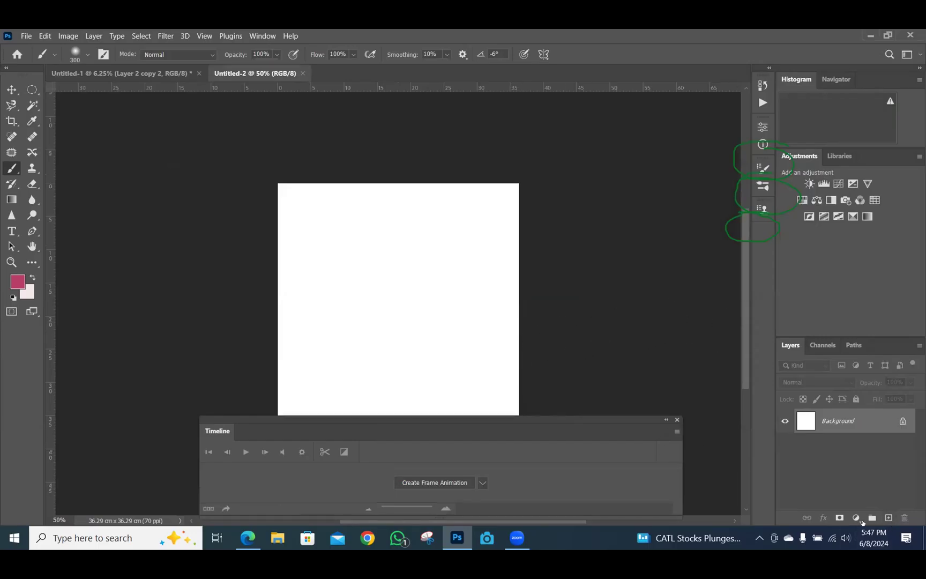
click(888, 518)
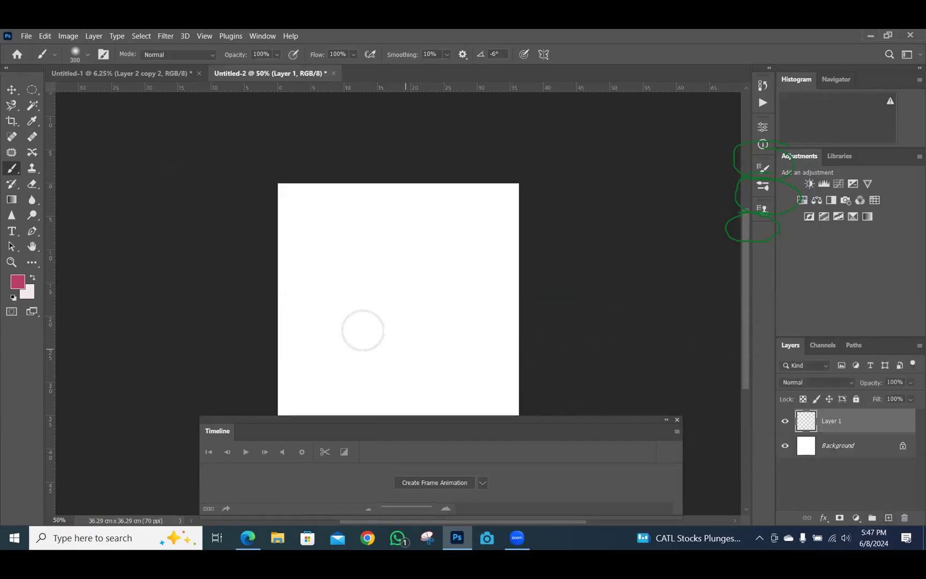
key(bracketleft)
key(bracketleft)
key(bracketleft)
key(bracketleft)
key(bracketleft)
key(bracketleft)
key(bracketleft)
key(bracketleft)
key(bracketleft)
key(bracketleft)
key(bracketleft)
key(bracketleft)
key(bracketleft)
key(bracketleft)
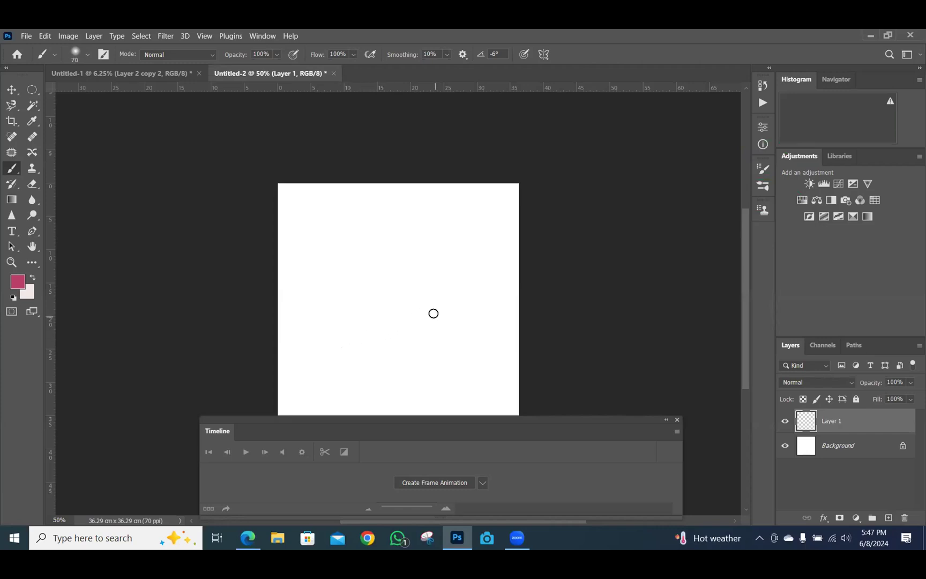
mouse_move(499, 298)
mouse_down()
mouse_move(485, 325)
mouse_move(504, 308)
mouse_move(499, 295)
mouse_move(493, 319)
mouse_move(521, 378)
mouse_up()
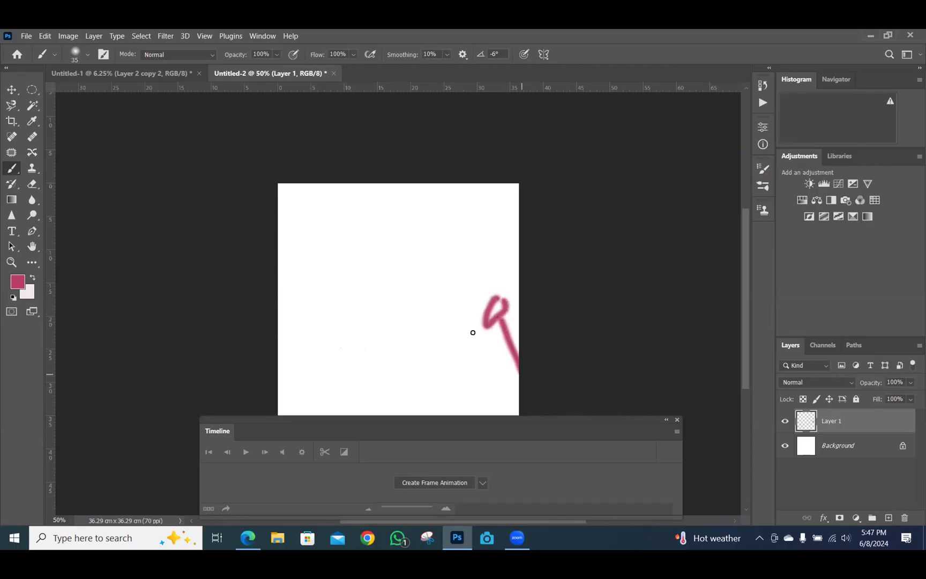
mouse_move(461, 320)
mouse_down()
mouse_move(466, 344)
mouse_move(453, 339)
mouse_move(469, 376)
mouse_up()
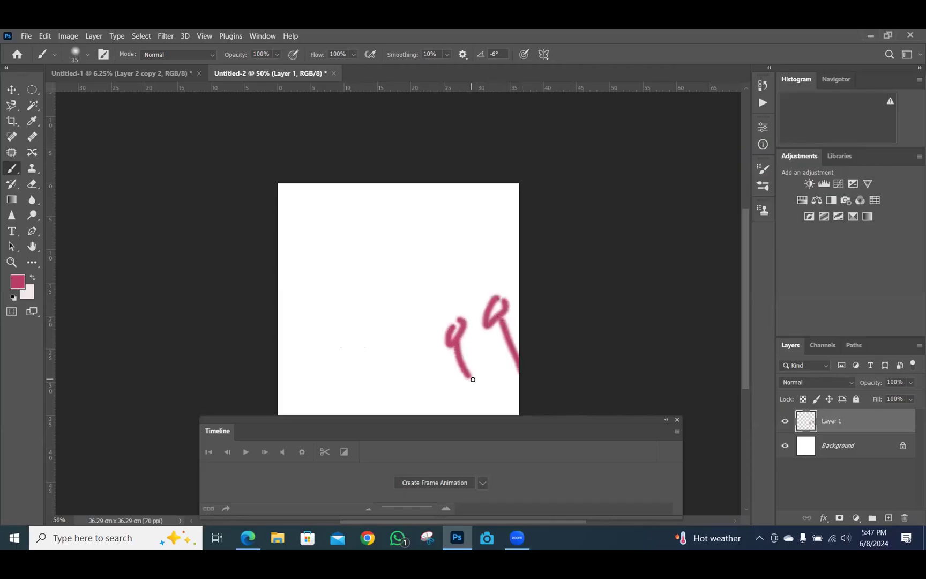
Paint a 0, a cross stroke and another loop, duplicating the layer into three copies
key(ctrl+j)
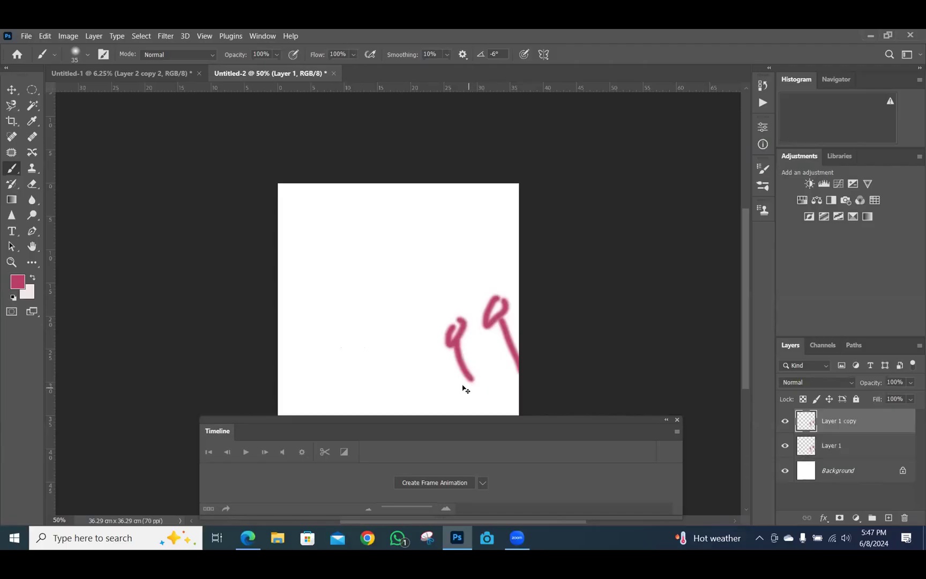
mouse_move(385, 336)
mouse_down()
mouse_move(393, 373)
mouse_move(384, 333)
mouse_up()
mouse_move(369, 377)
mouse_down()
mouse_move(419, 373)
mouse_move(390, 404)
mouse_up()
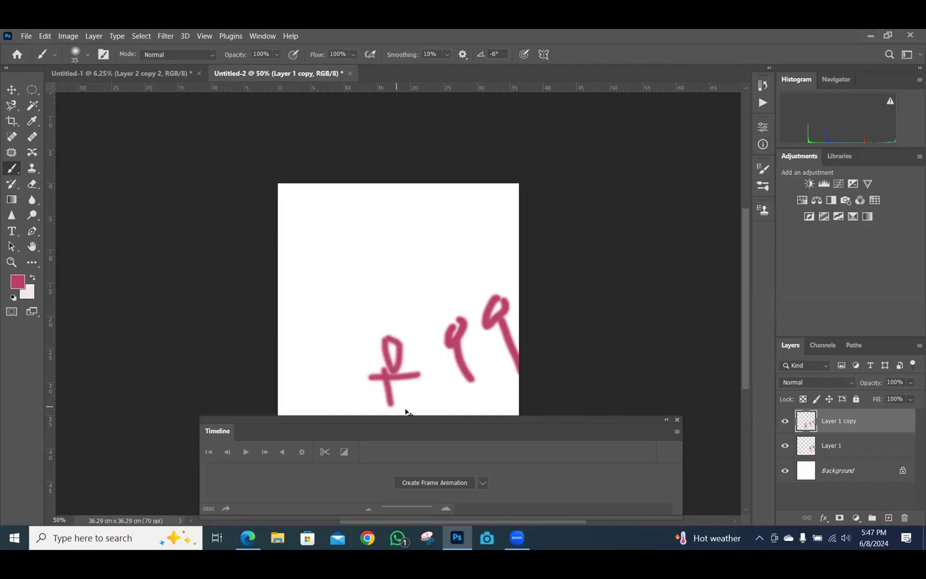
key(ctrl+j)
mouse_move(322, 337)
mouse_down()
mouse_move(331, 337)
mouse_move(352, 413)
mouse_up()
key(ctrl+j)
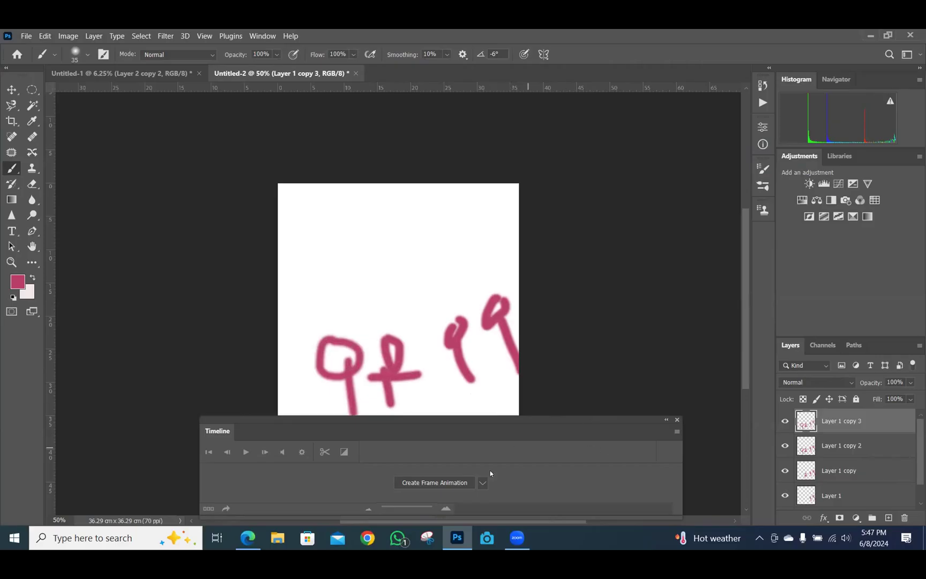
Create a frame animation in the Timeline
click(482, 482)
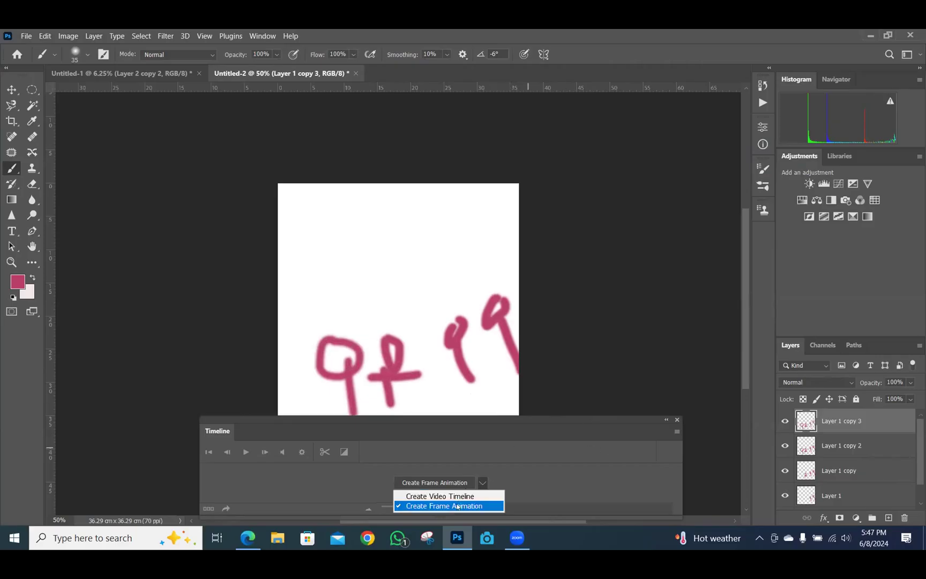
click(456, 505)
click(450, 483)
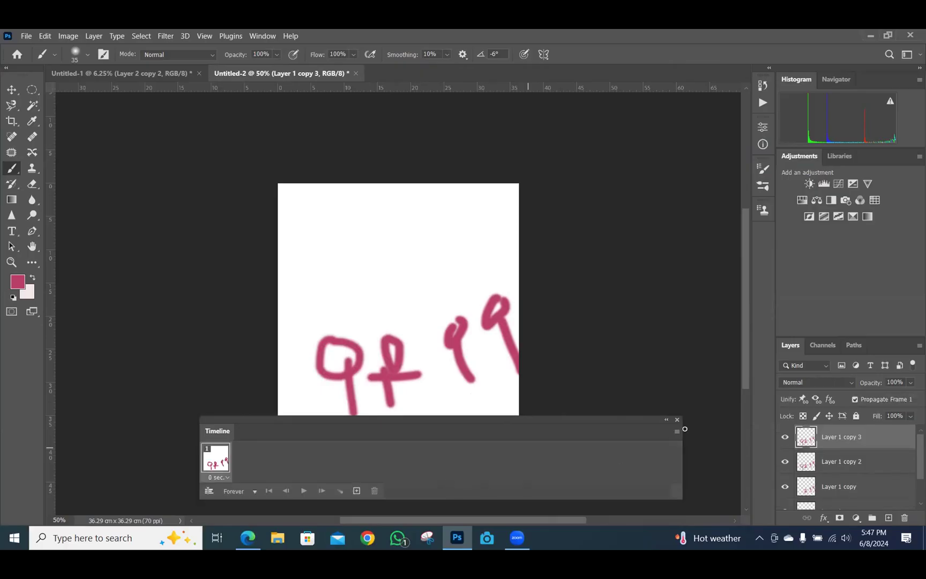
scroll(465, 469, down, 2)
Make five frames from the layers, preview the playback, and dismiss the rasterize error
scroll(465, 469, up, 1)
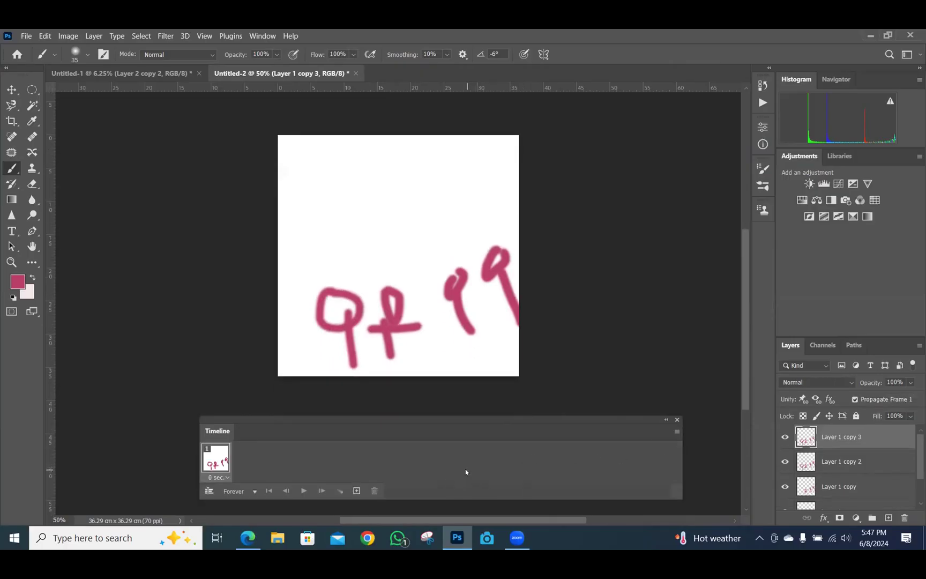
scroll(464, 471, down, 1)
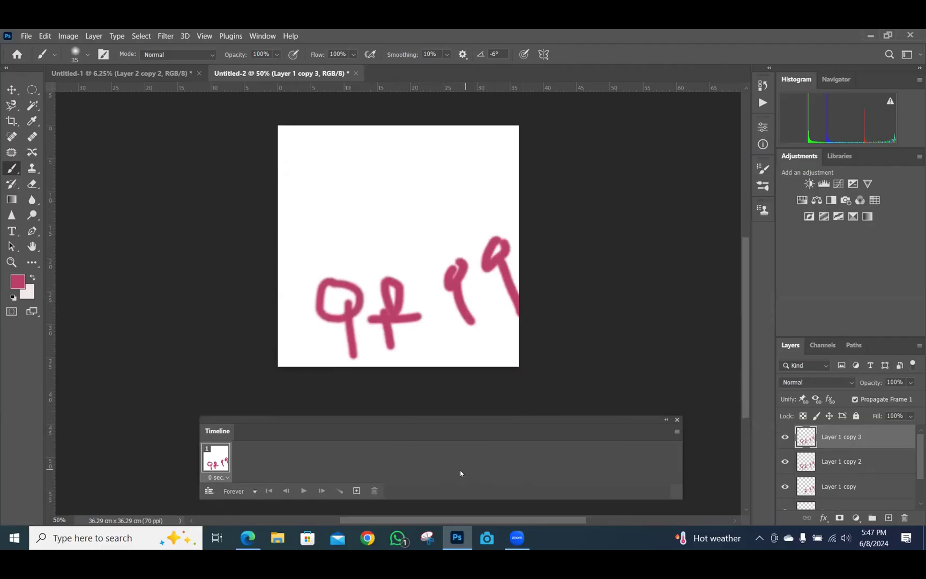
click(676, 432)
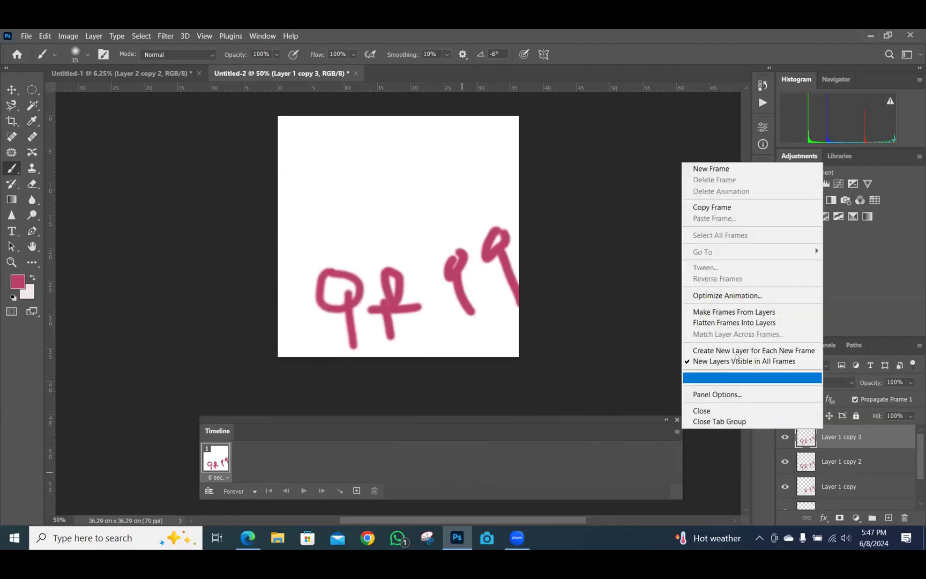
click(756, 316)
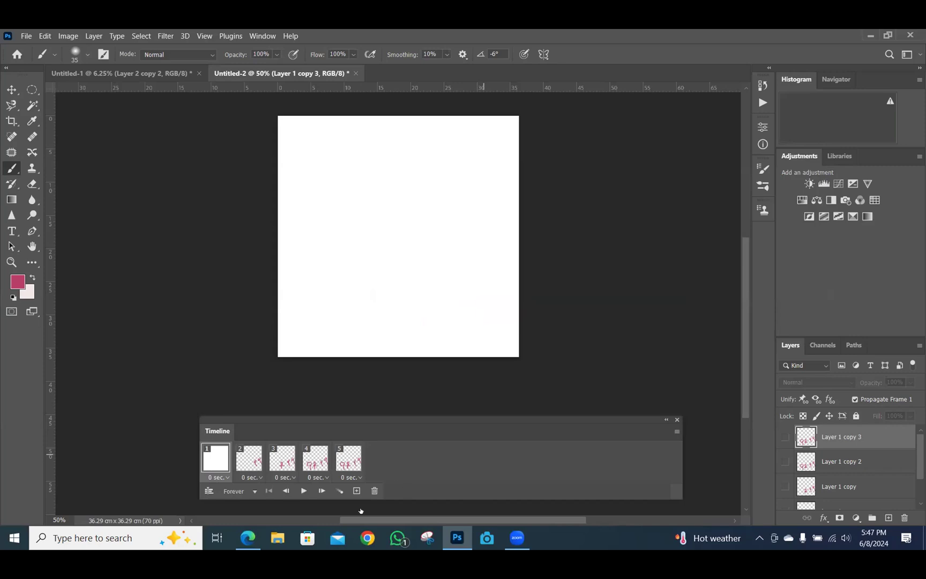
click(304, 491)
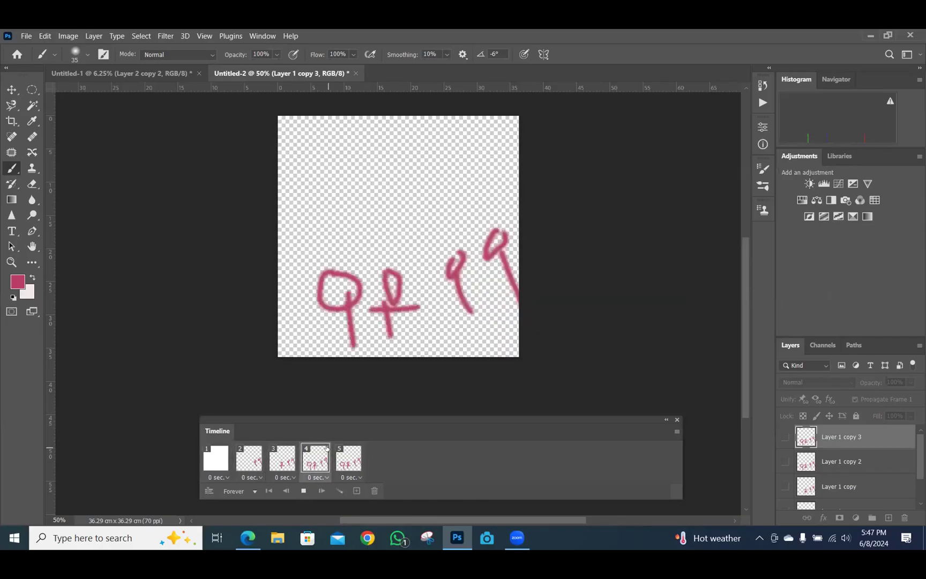
click(607, 363)
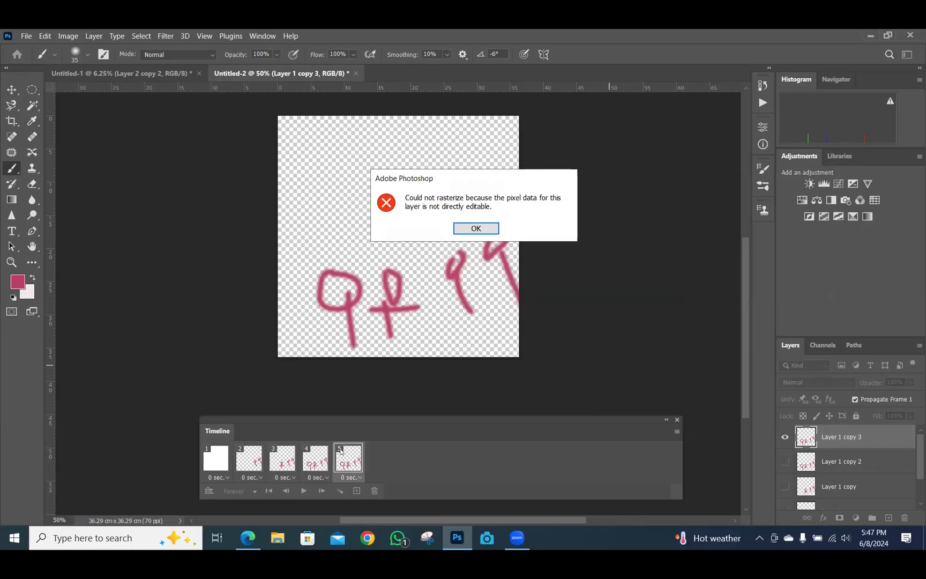
click(476, 228)
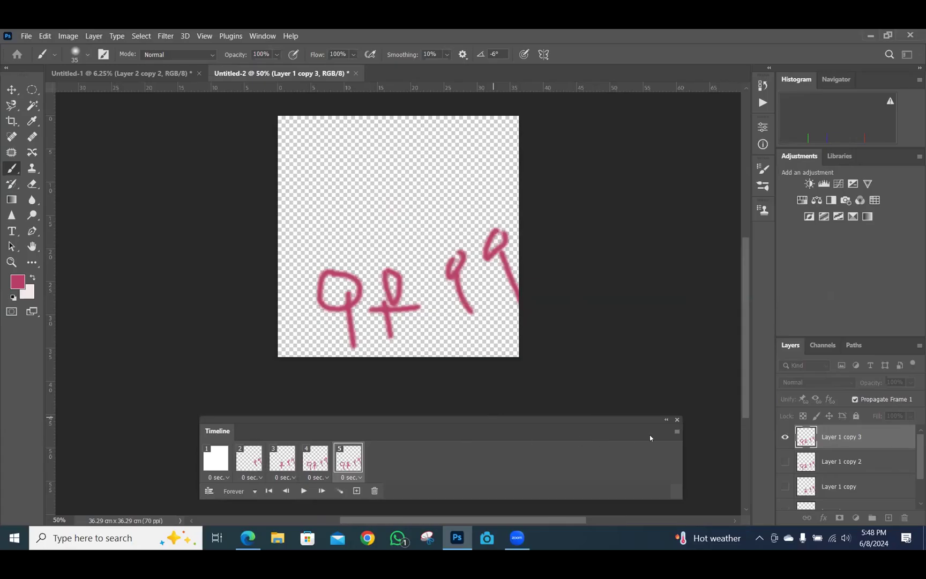
Export via Save for Web (Legacy) as a looping GIF, with the preview zoomed to 25%
click(27, 36)
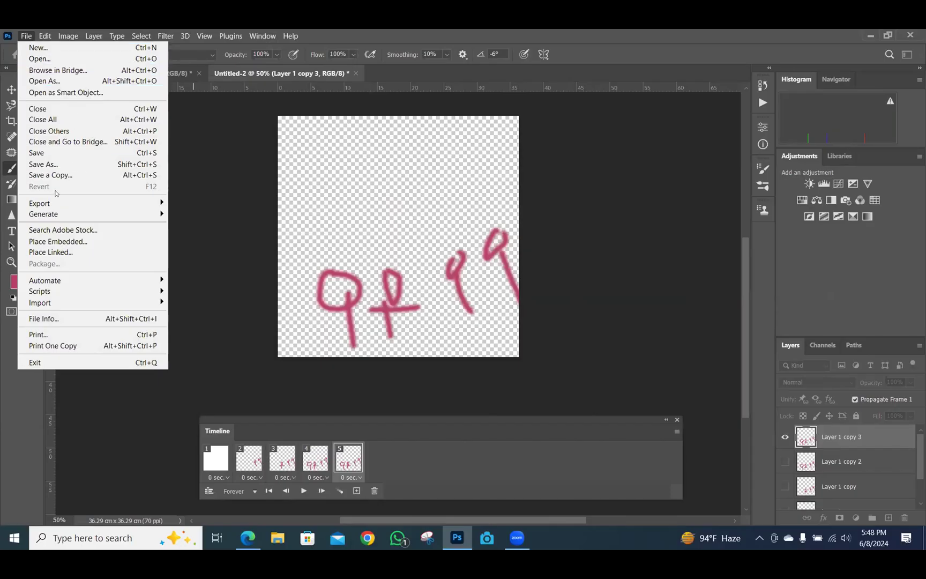
mouse_move(58, 202)
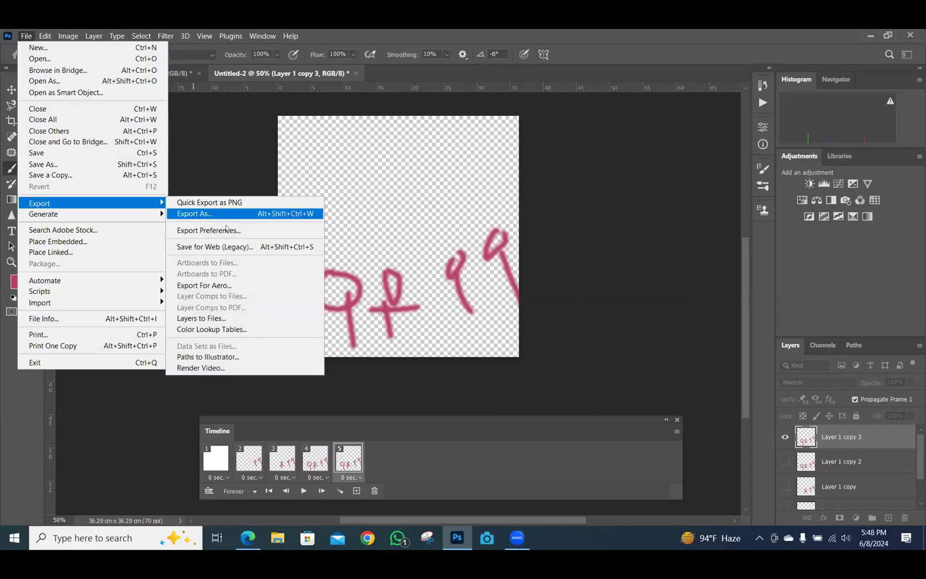
click(219, 247)
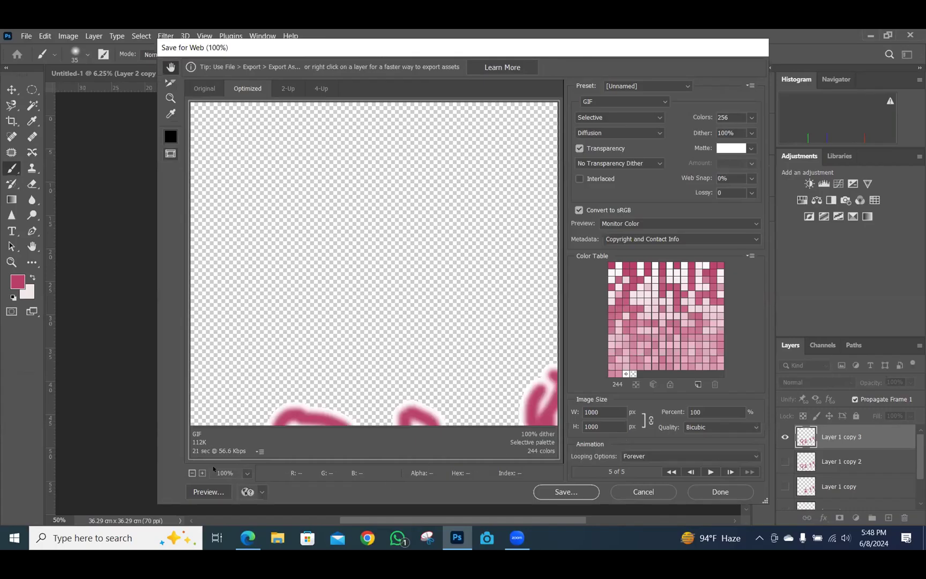
click(191, 473)
click(191, 474)
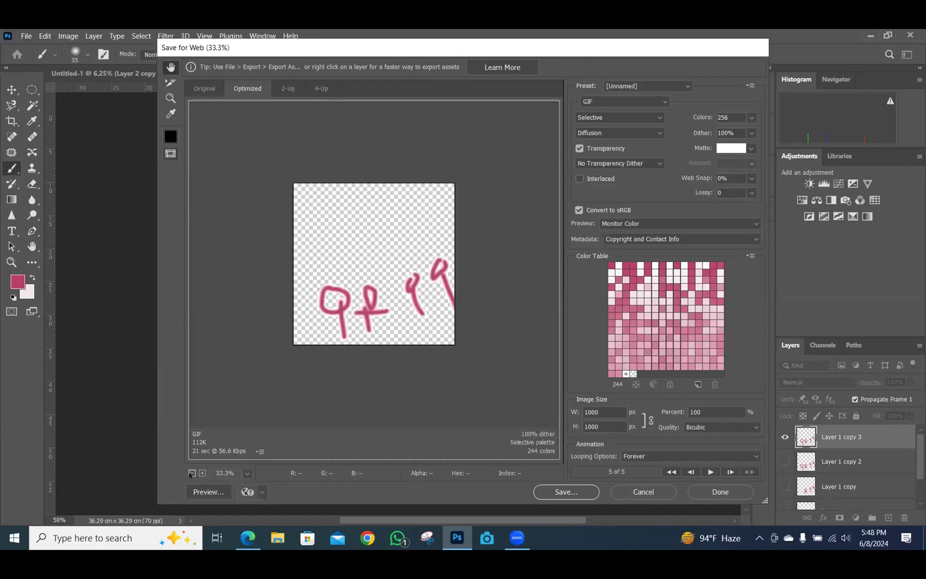
click(191, 473)
click(192, 473)
click(192, 474)
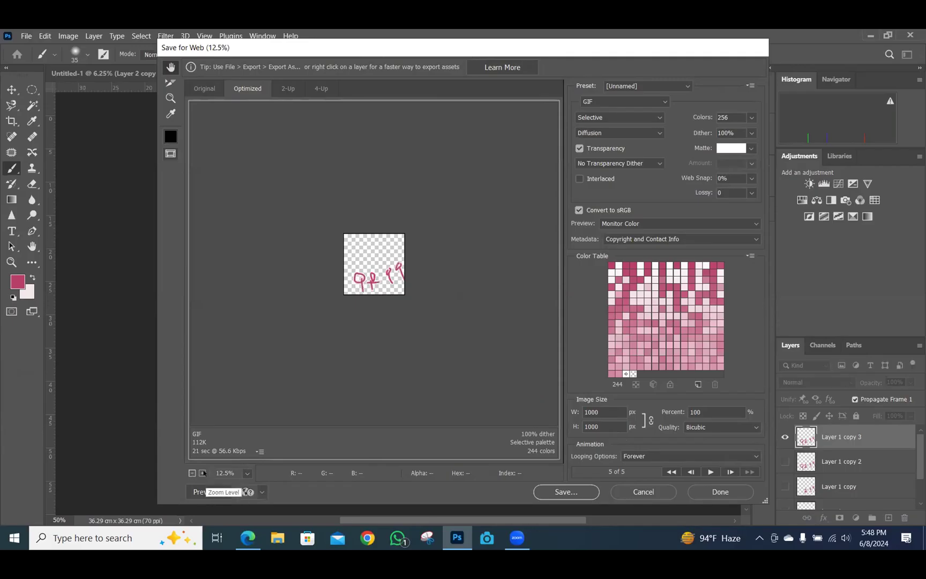
click(203, 473)
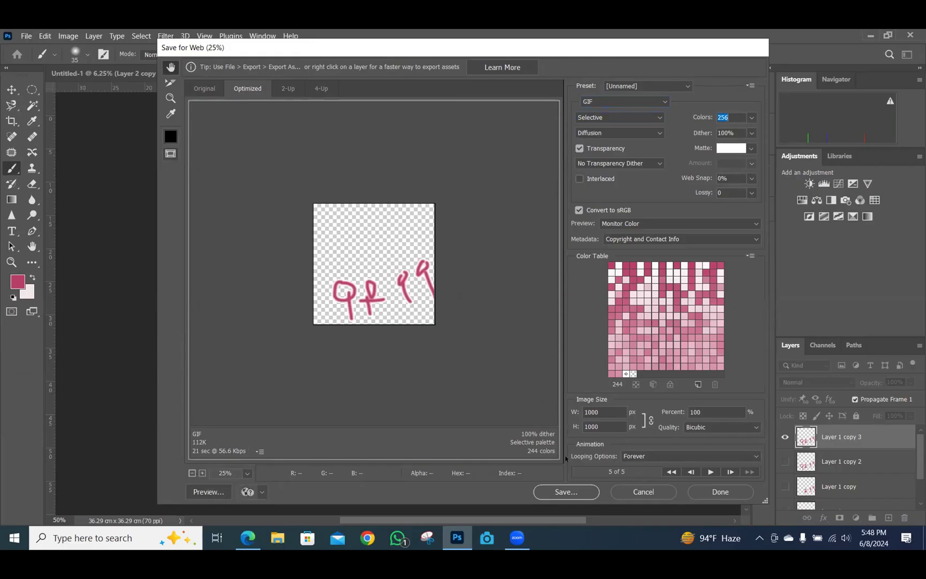
click(572, 495)
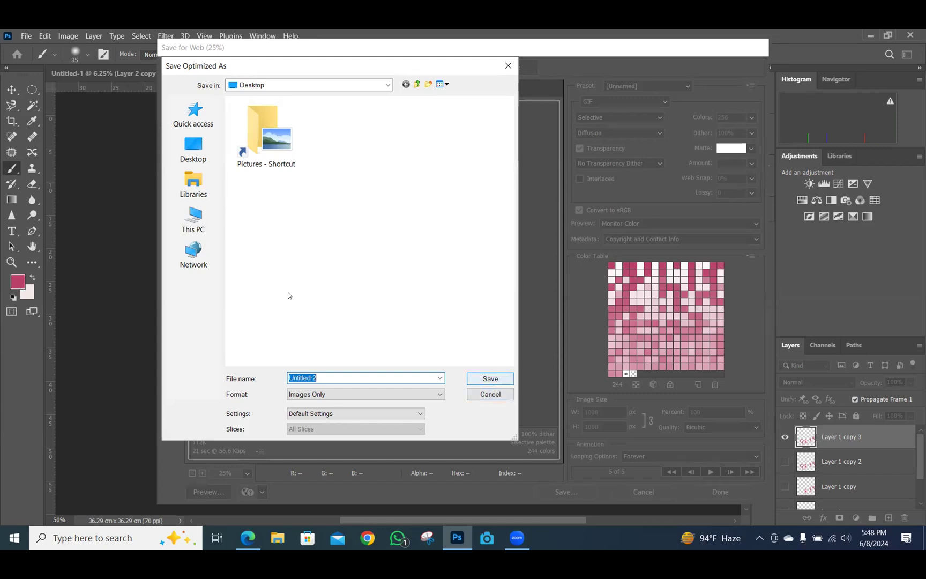
Save the GIF to the Desktop and reset colours to default black and white
click(198, 150)
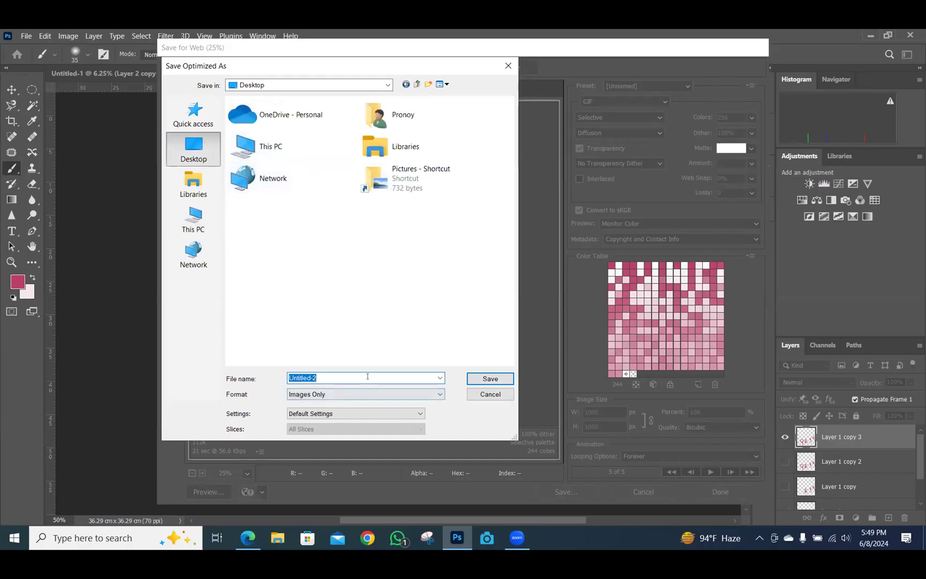
click(506, 376)
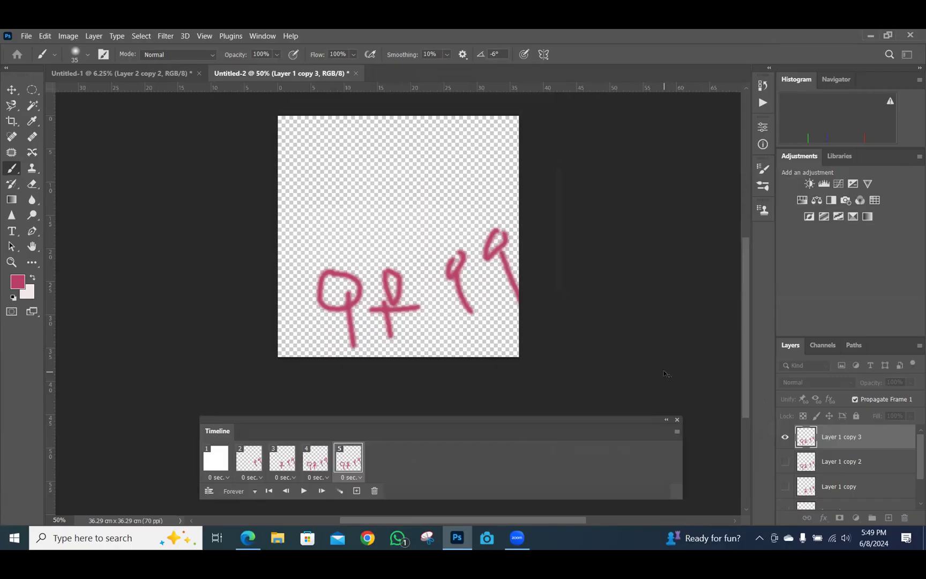
key(d)
Minimise Photoshop, show the desktop, and open This PC
click(869, 36)
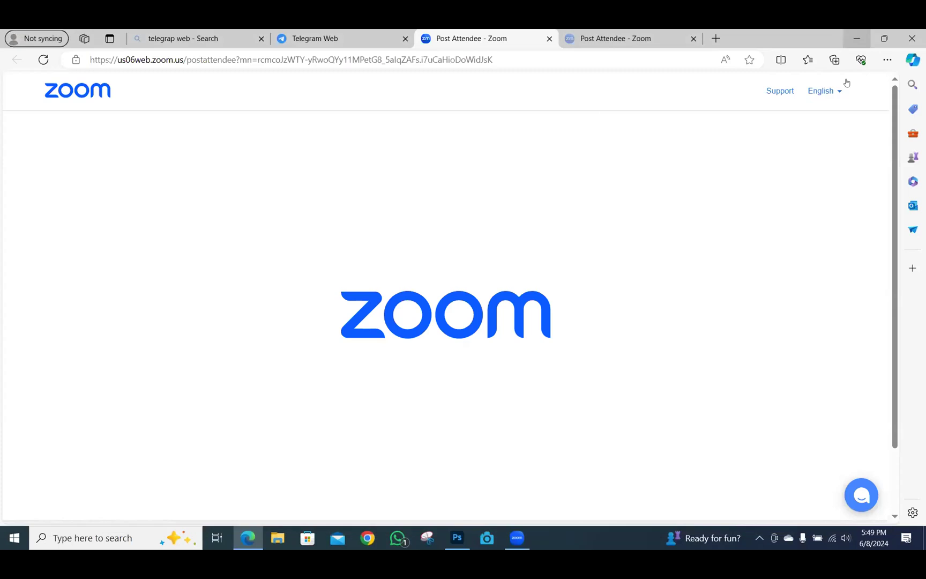
key(super+d)
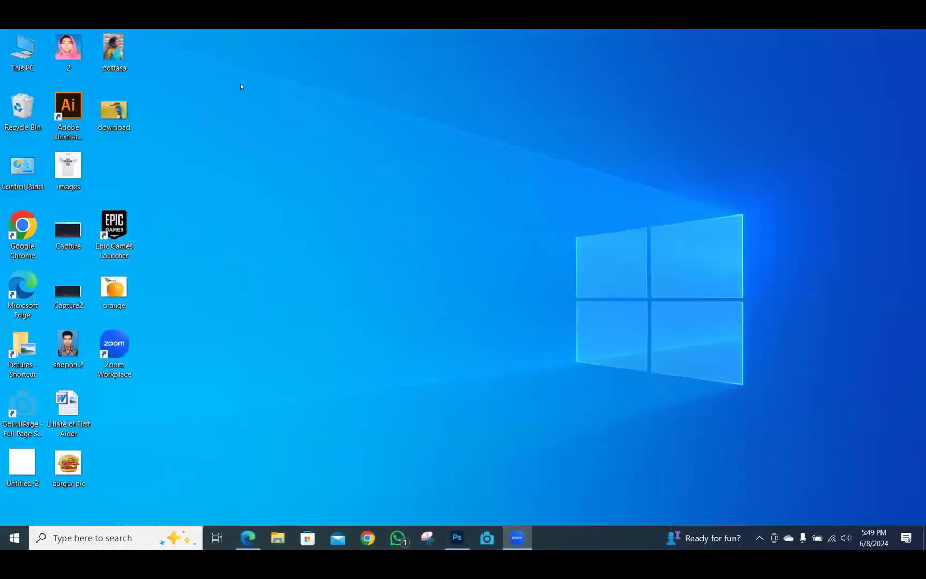
double_click(23, 53)
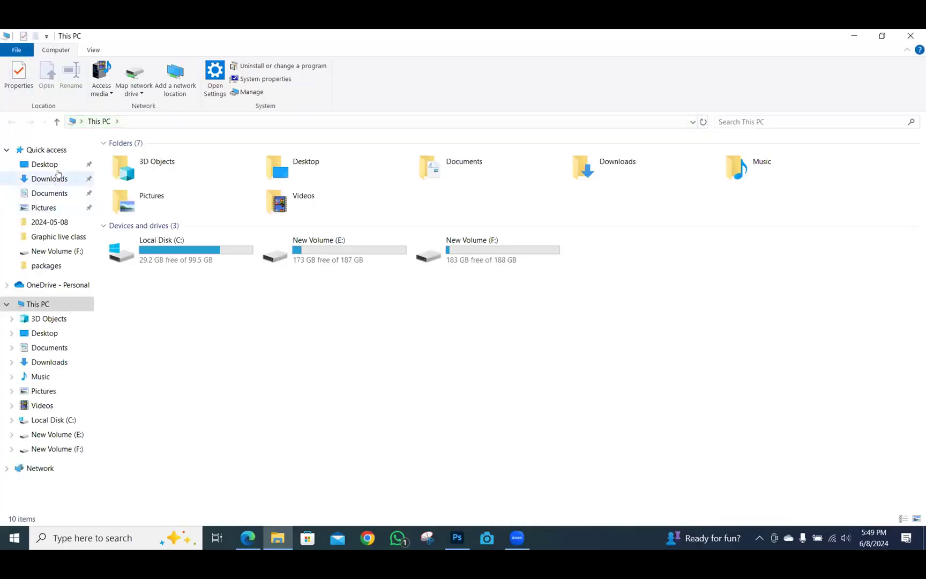
Open Untitled-2 from the Desktop folder with Photos
click(59, 167)
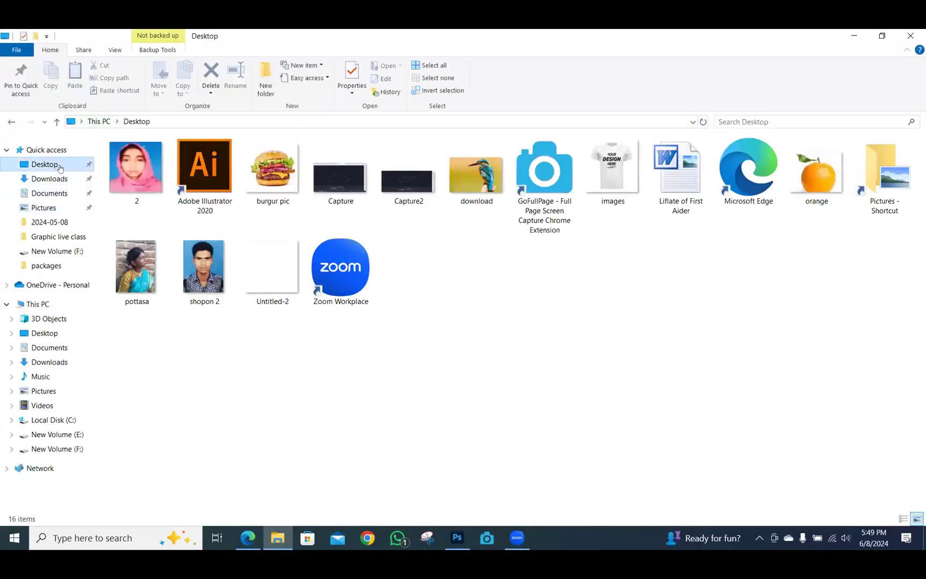
click(273, 281)
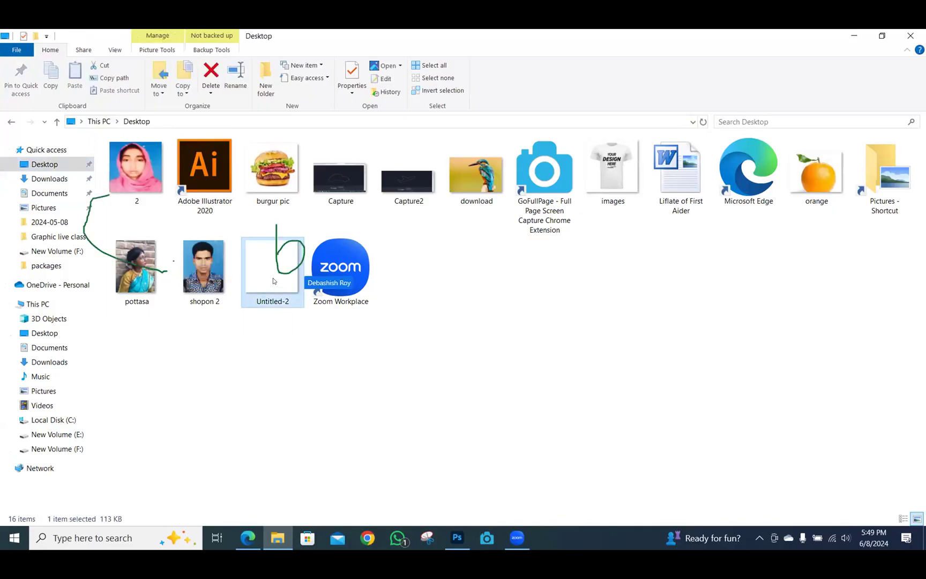
double_click(273, 281)
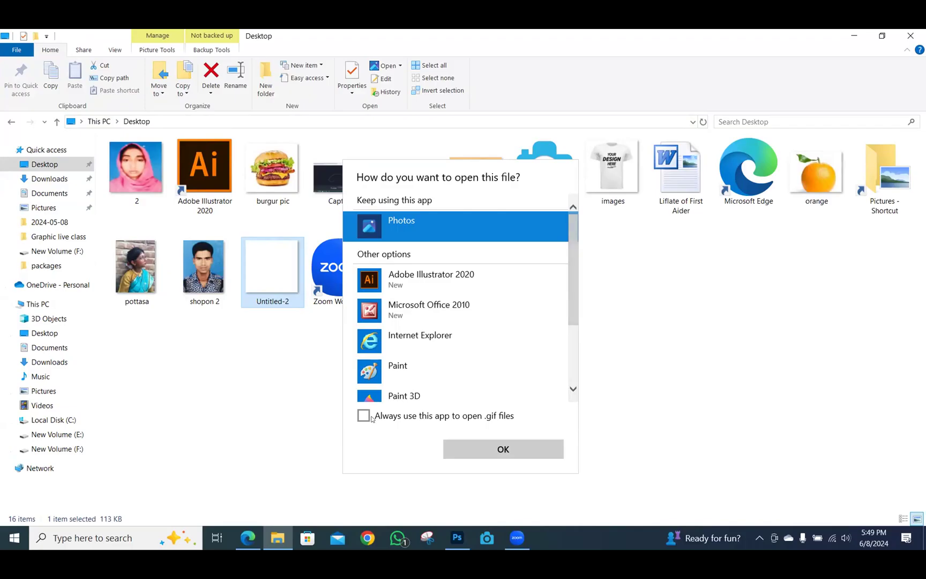
click(474, 449)
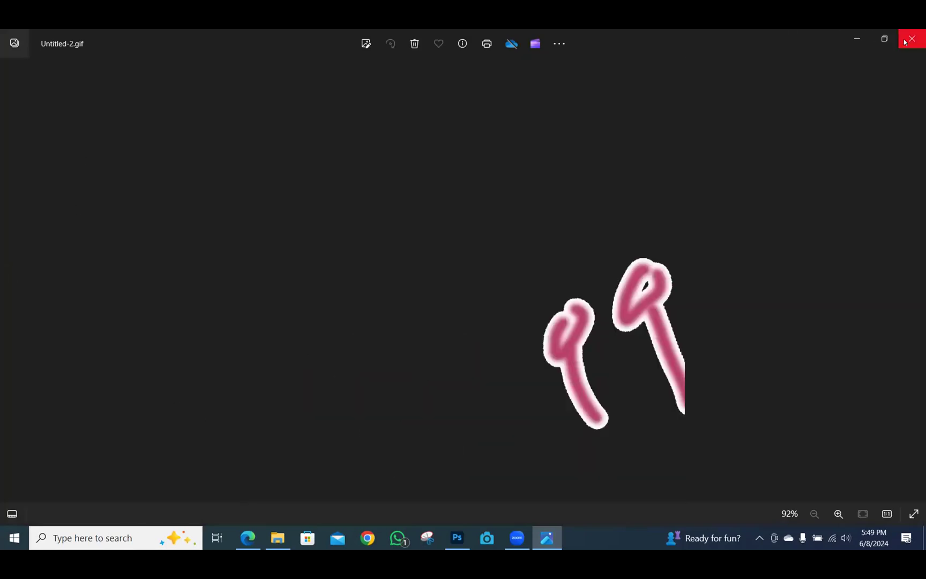
Close Photos and refresh the Desktop folder view
click(905, 42)
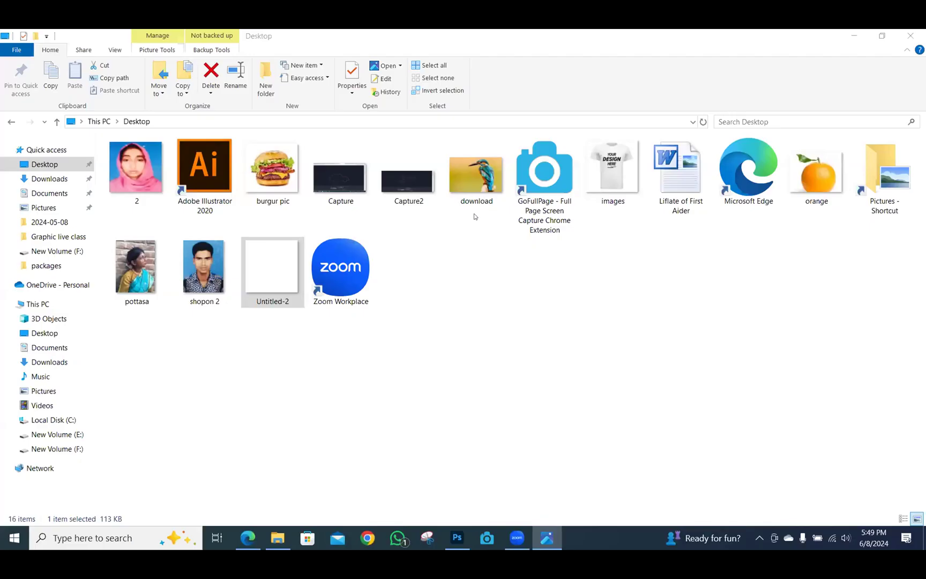
right_click(465, 285)
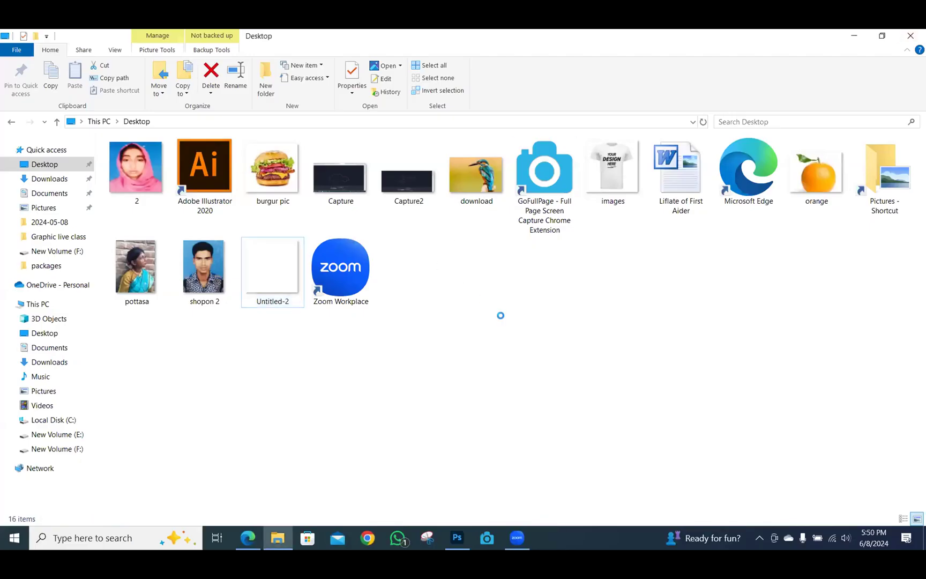
click(500, 337)
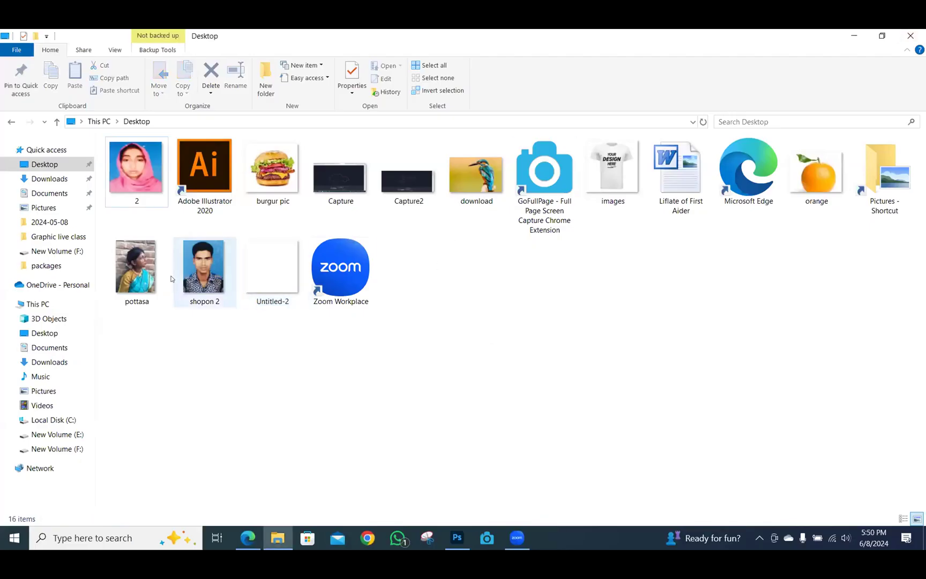
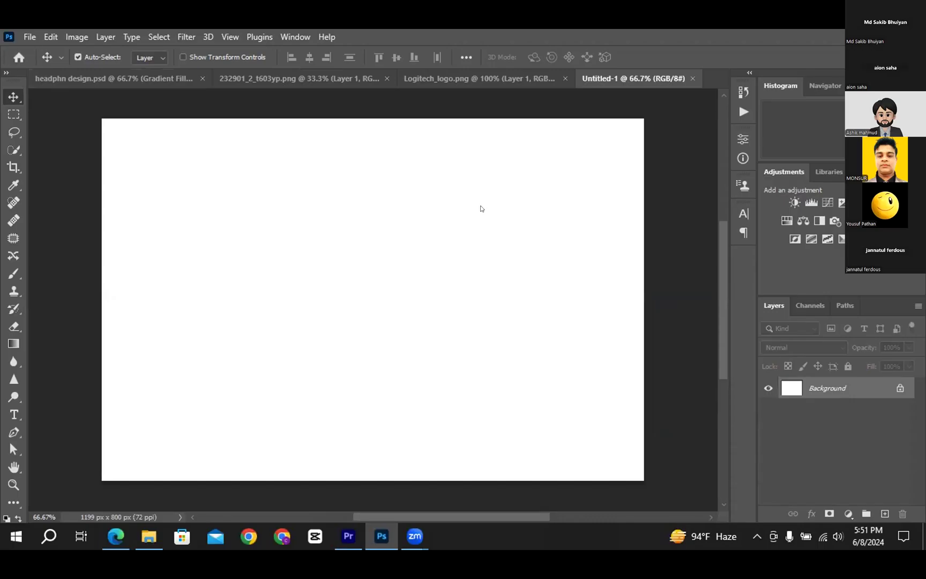
Paste the headphone photo and scale it down to about 43%
key(ctrl+Tab)
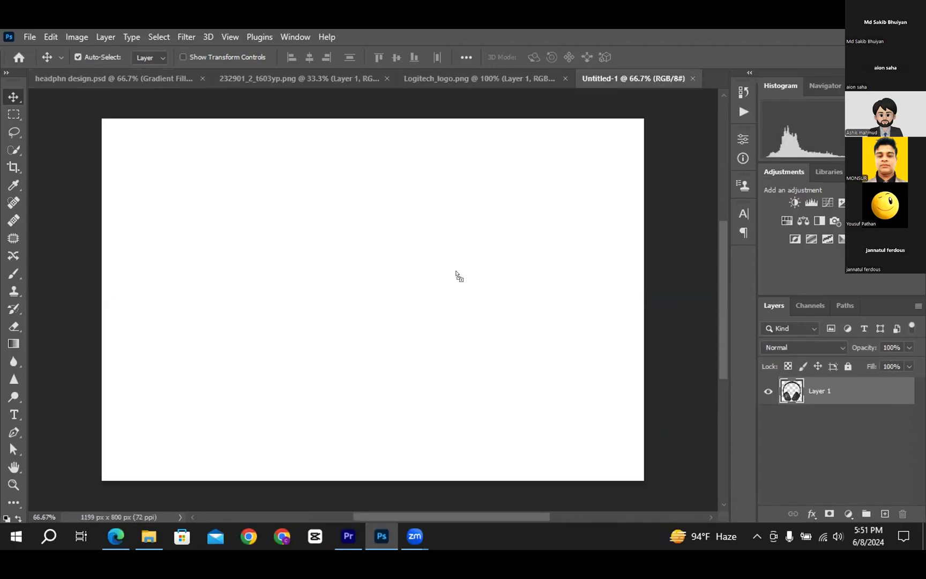
drag(252, 262, 338, 394)
key(ctrl+t)
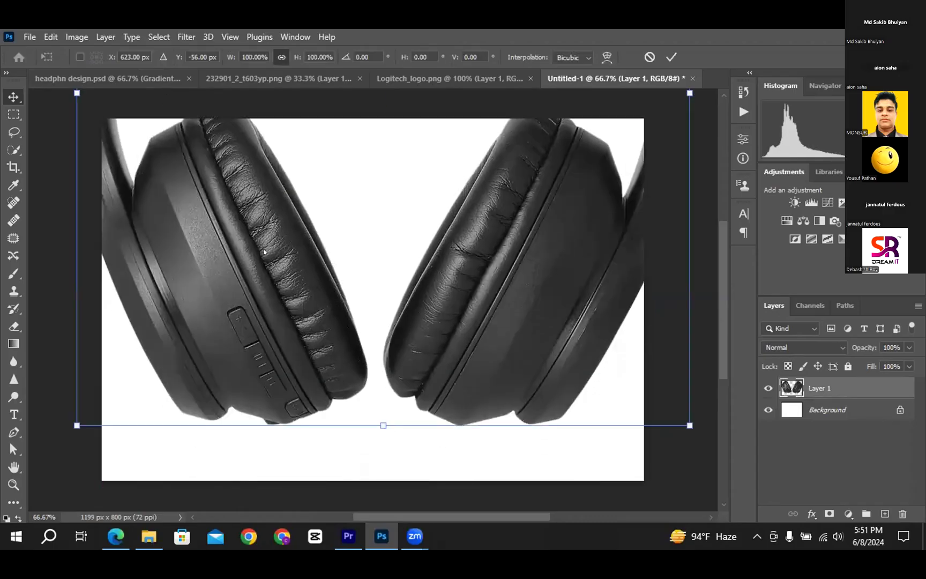
drag(690, 425, 509, 512)
drag(605, 468, 426, 281)
drag(277, 315, 449, 380)
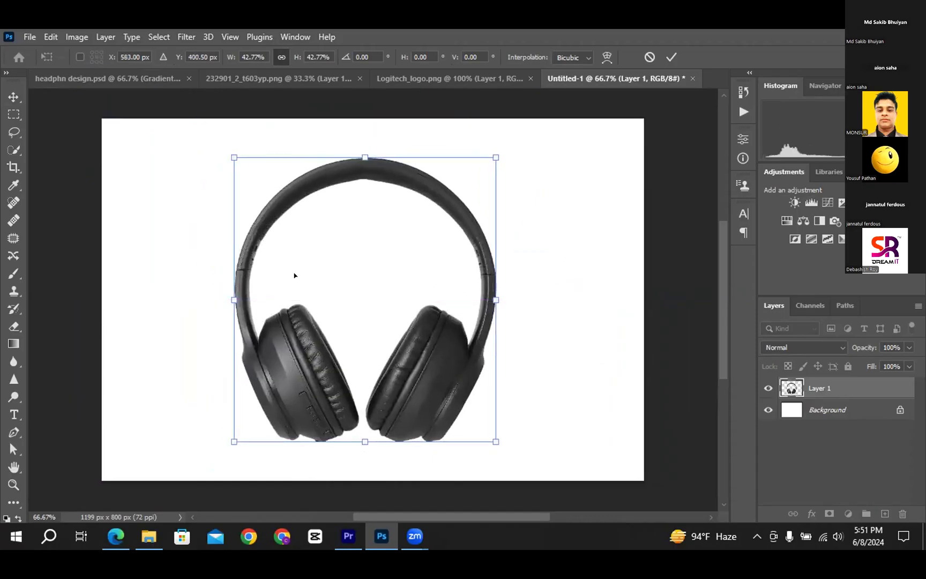
Commit the resize, centre the headphones on the canvas, and turn on Show Transform Controls
click(12, 97)
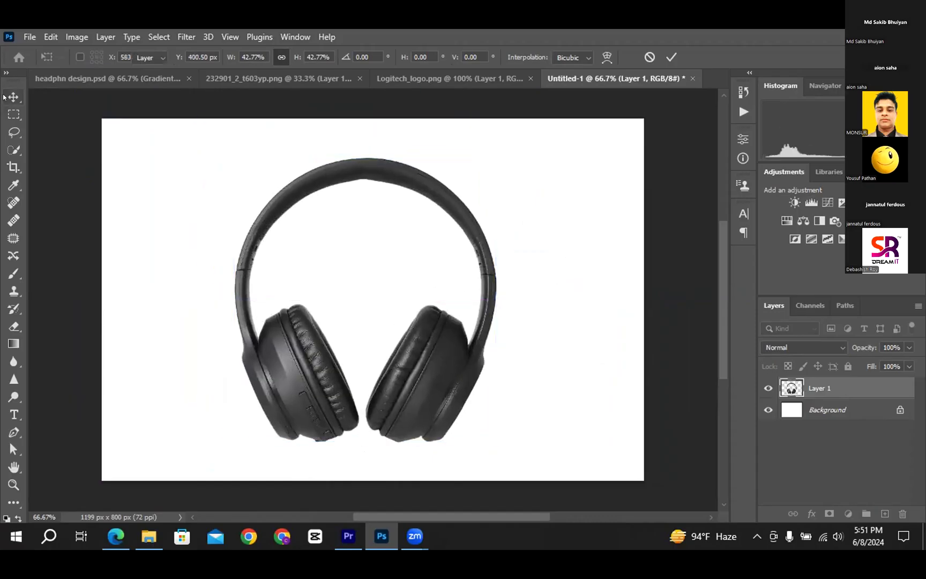
drag(296, 361, 319, 361)
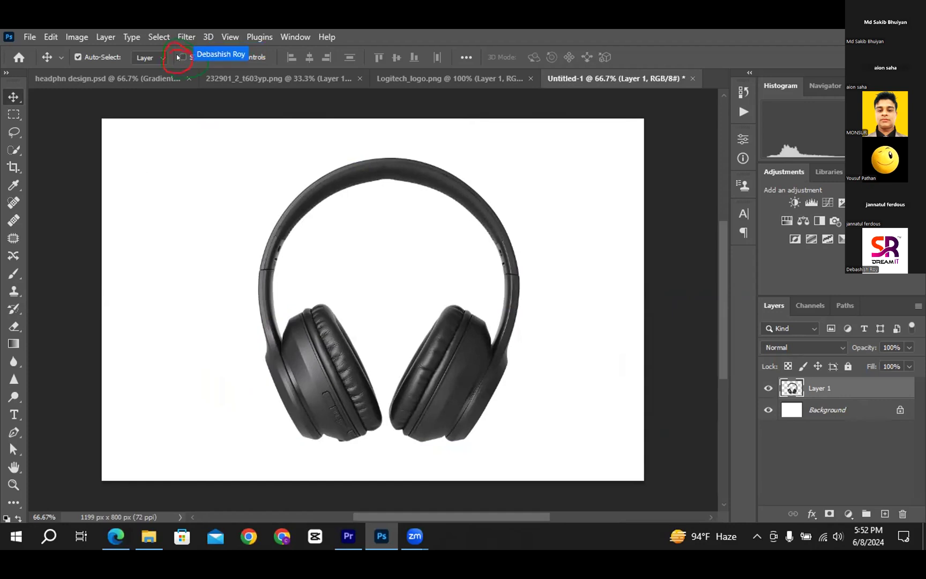
click(181, 56)
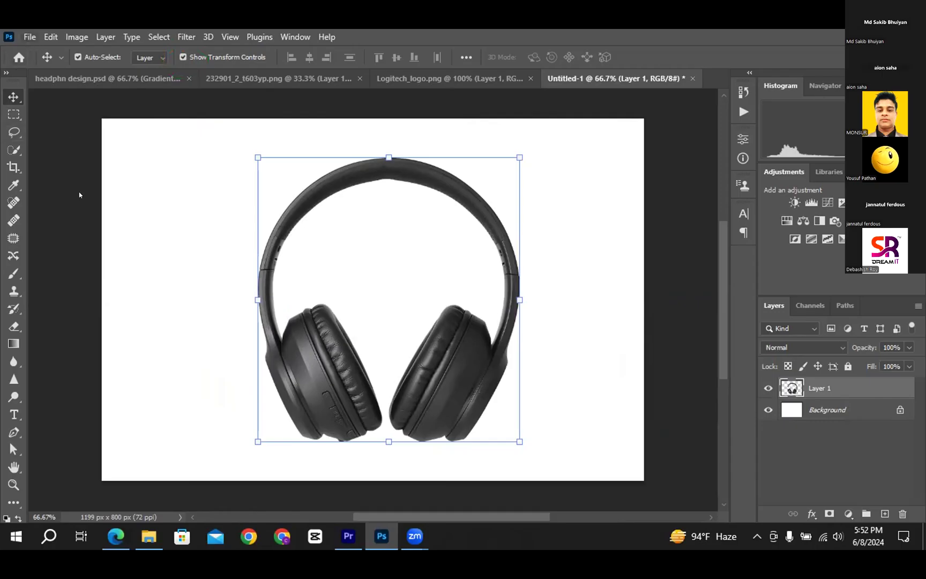
key(alt+f)
mouse_move(81, 247)
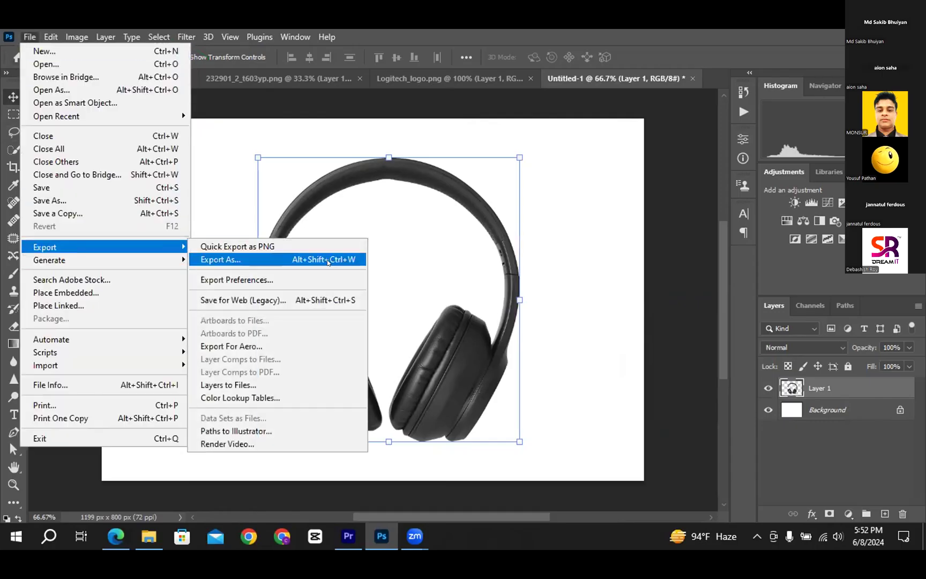
click(340, 239)
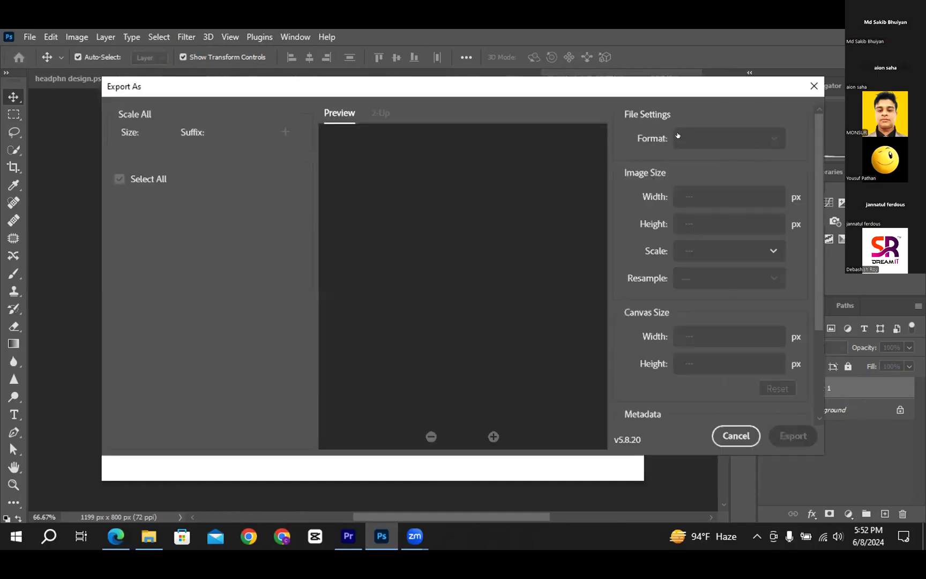
click(718, 138)
click(689, 161)
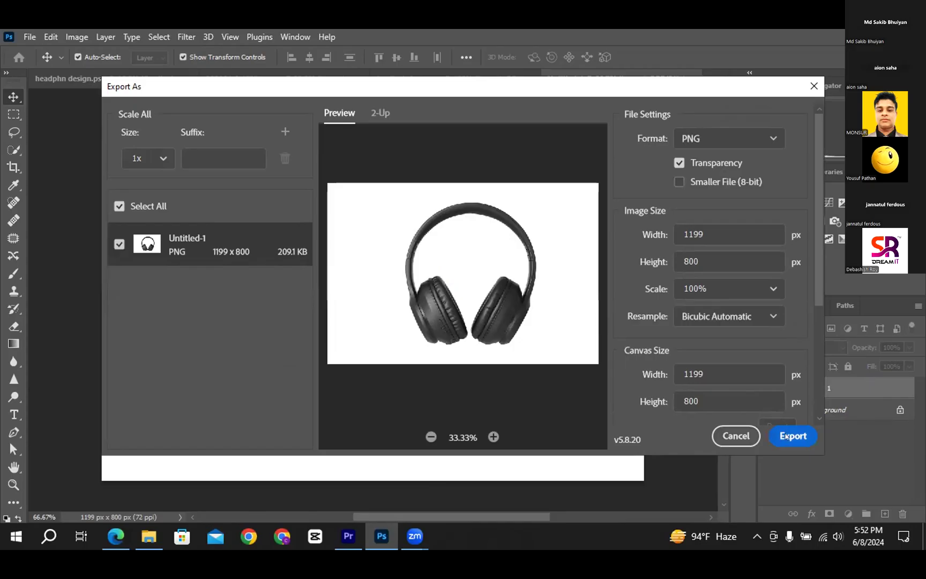
click(792, 435)
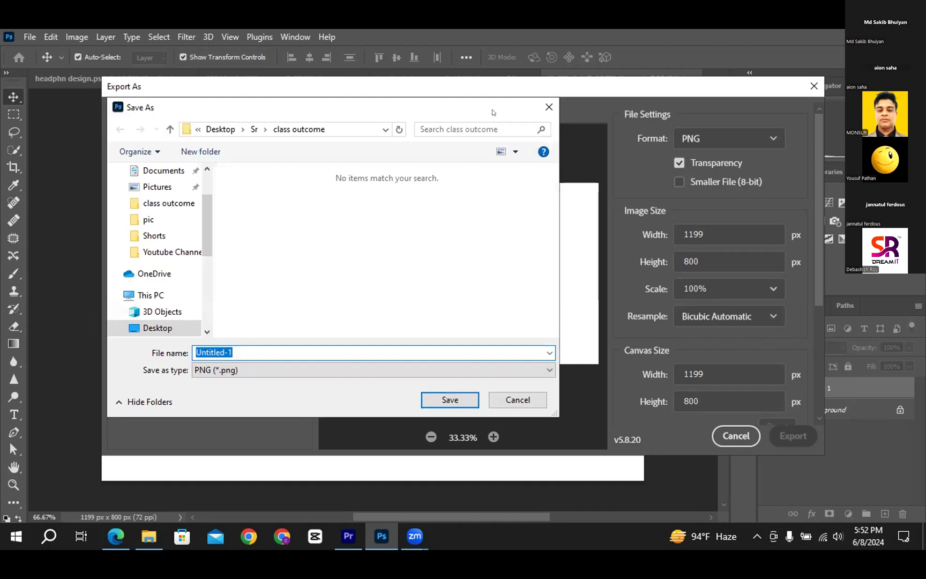
drag(469, 110, 717, 111)
click(797, 109)
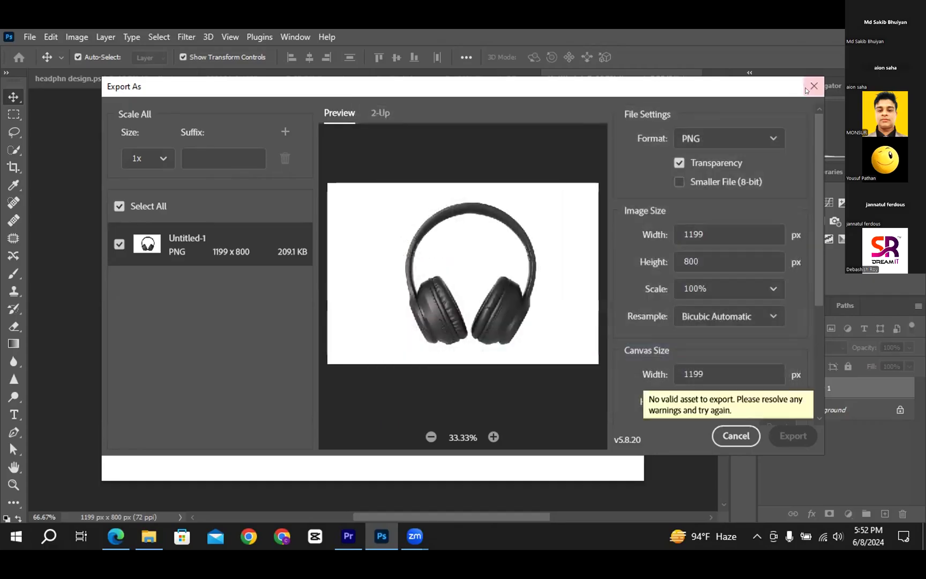
click(814, 86)
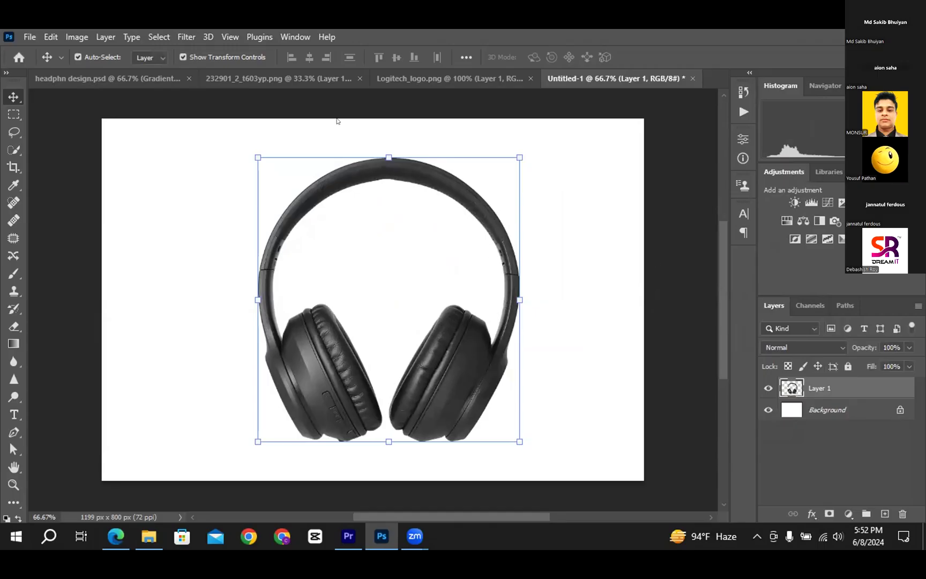
Hide the white Background layer, then delete it and confirm with Yes
right_click(839, 409)
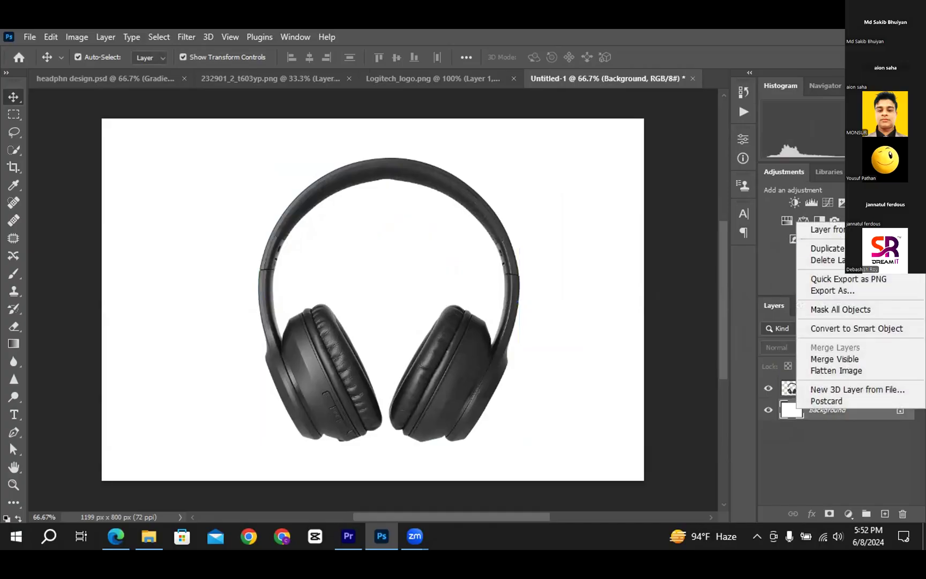
click(767, 408)
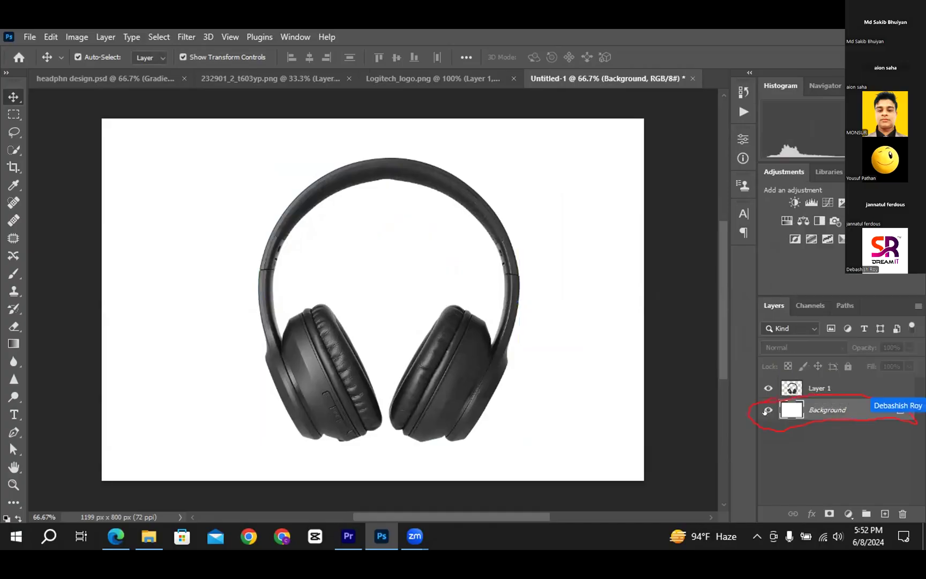
click(767, 410)
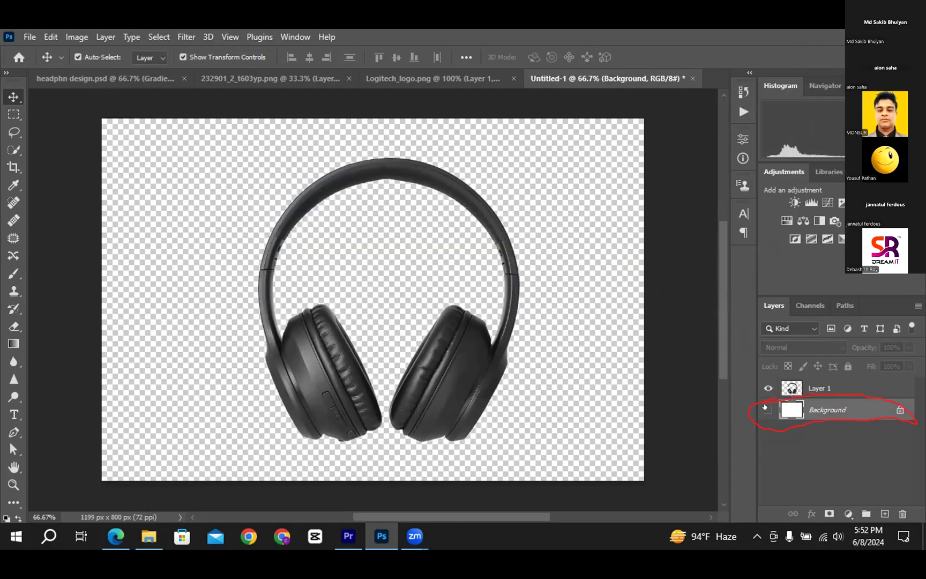
right_click(819, 406)
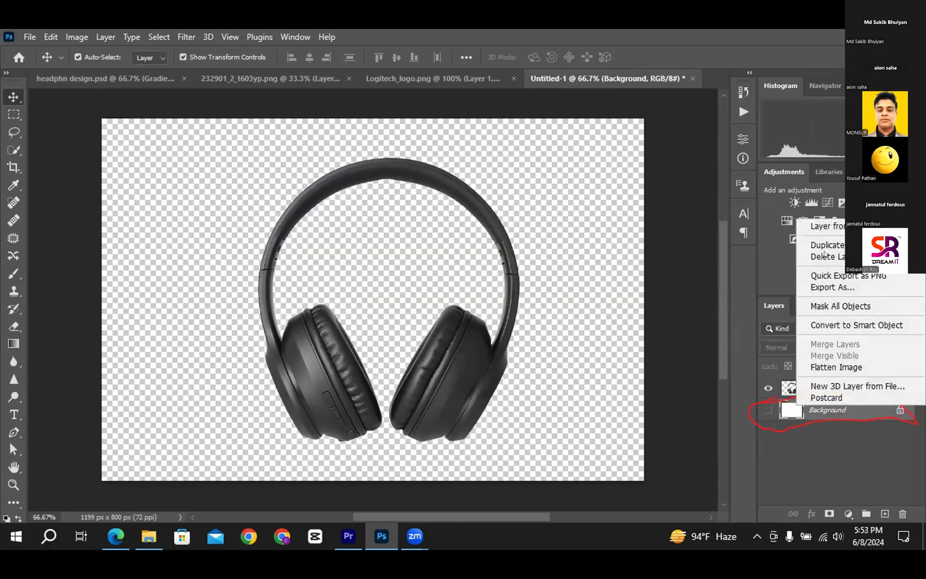
click(825, 256)
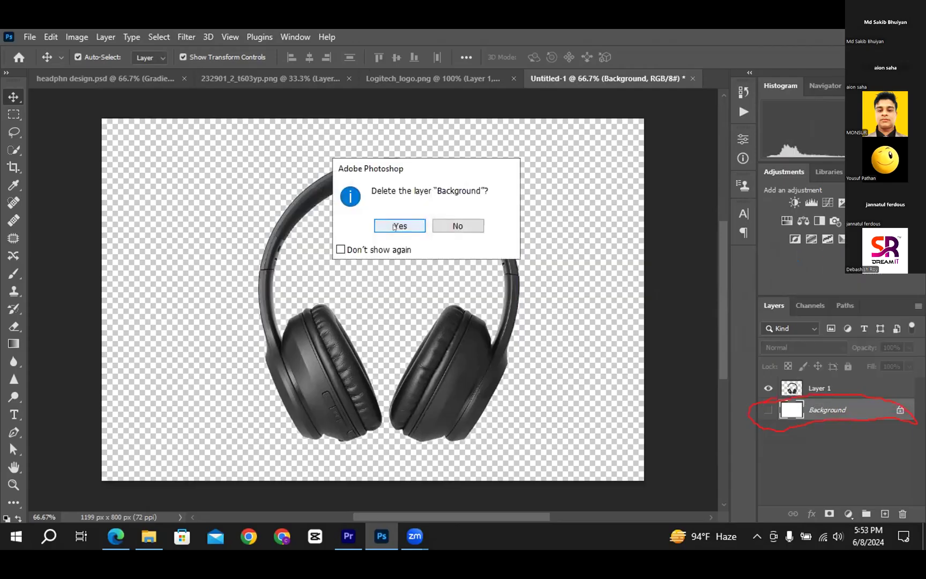
click(398, 226)
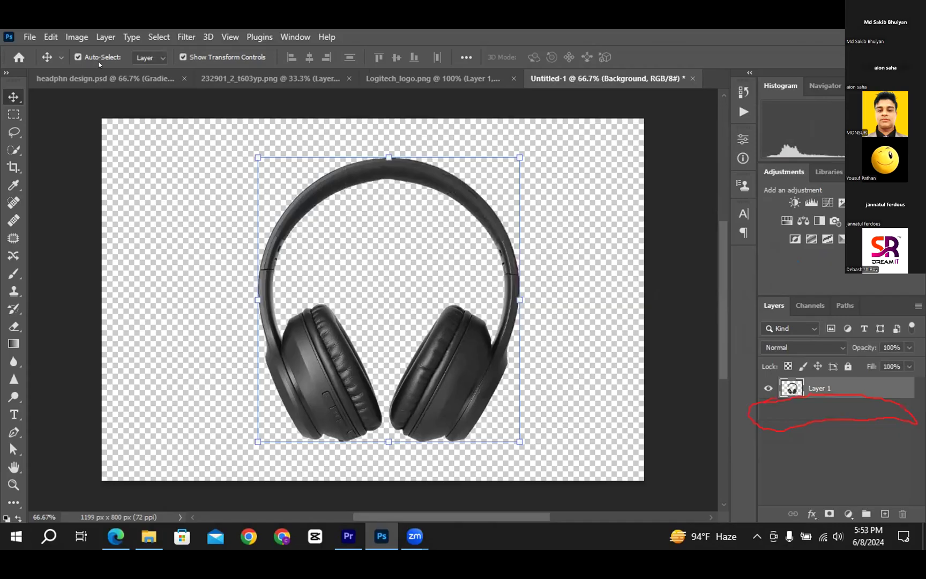
click(51, 37)
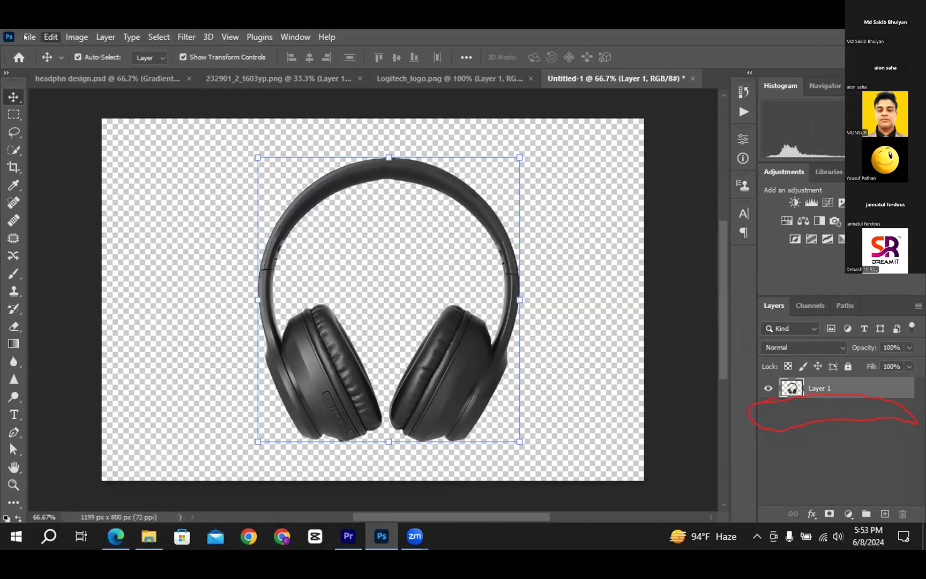
Export the headphones through Export As in PNG format to keep transparency
click(29, 36)
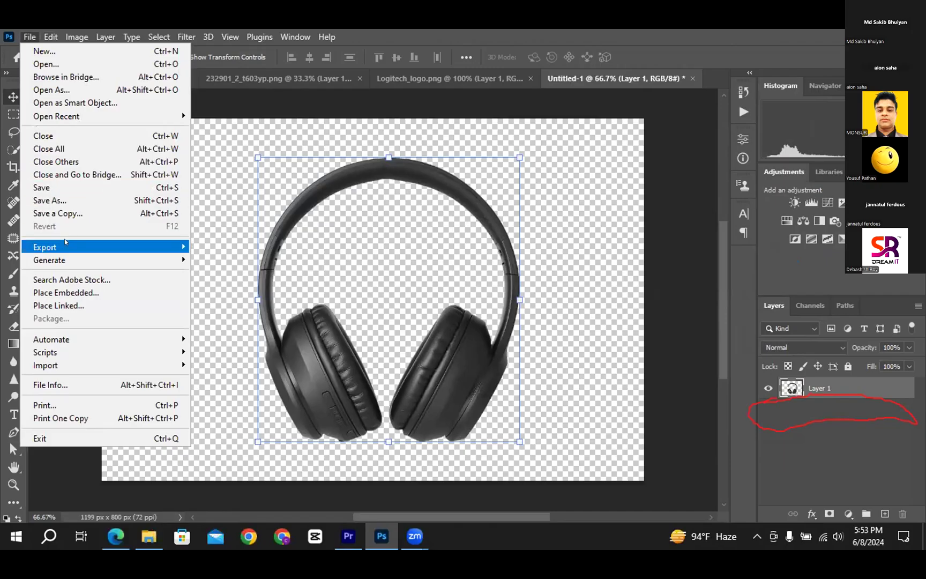
click(274, 261)
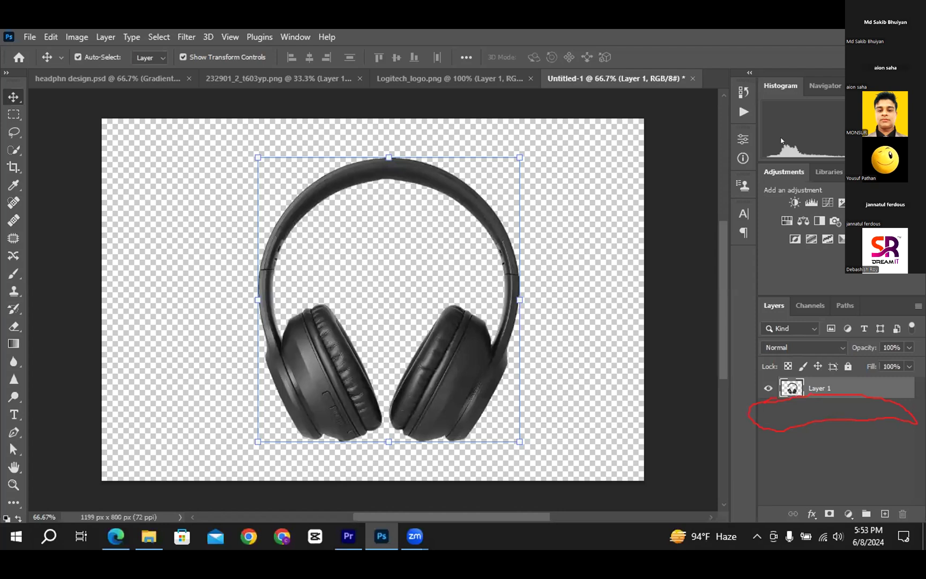
click(732, 139)
click(737, 155)
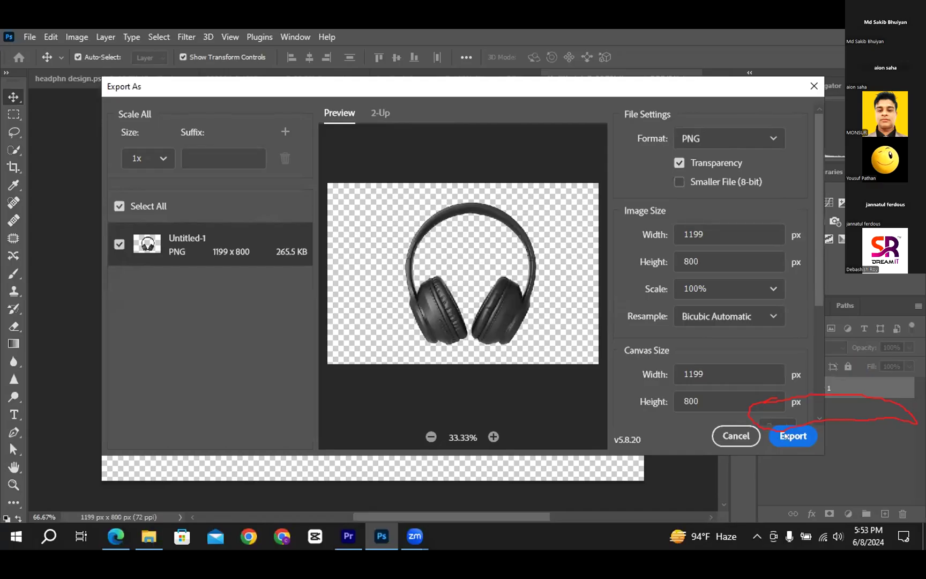
click(784, 435)
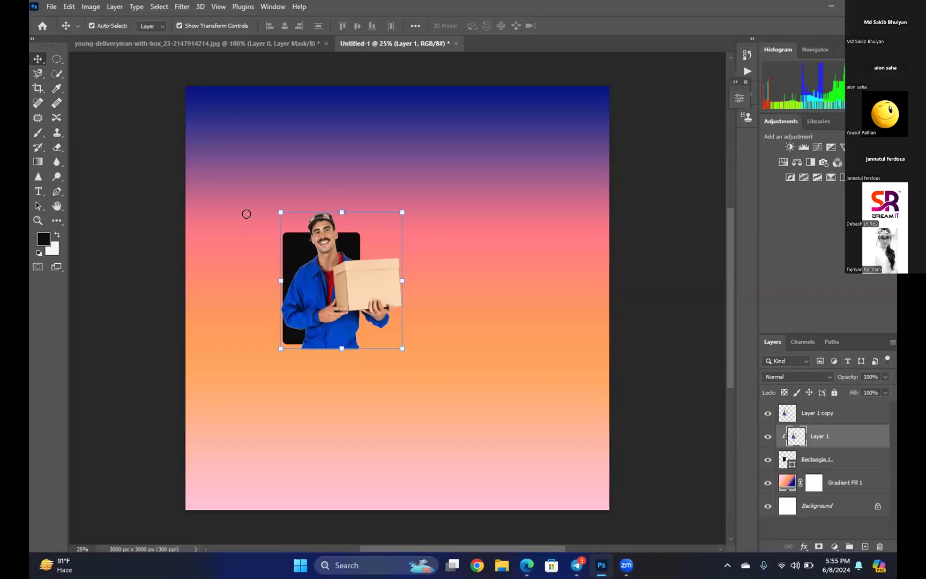
key(b)
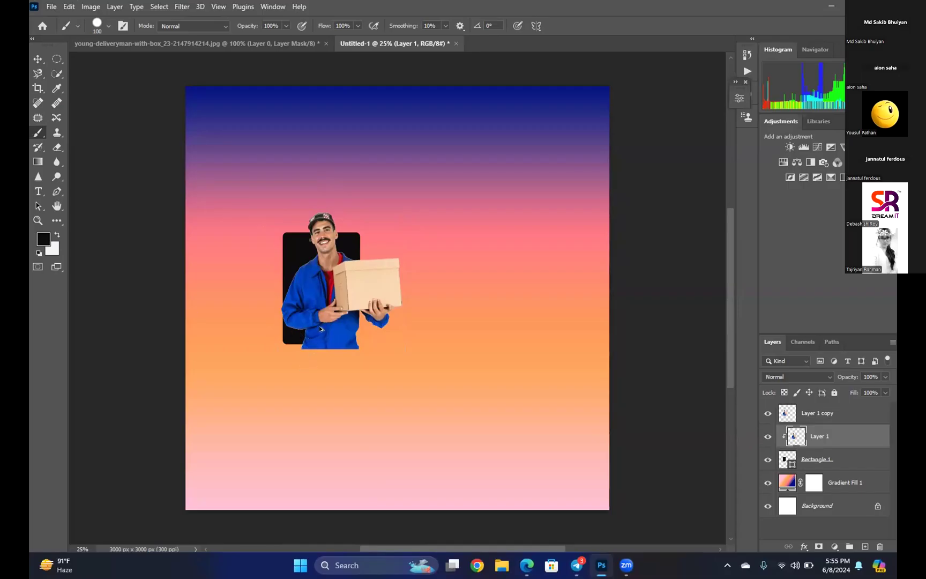
scroll(320, 330, up, 5)
scroll(321, 355, up, 2)
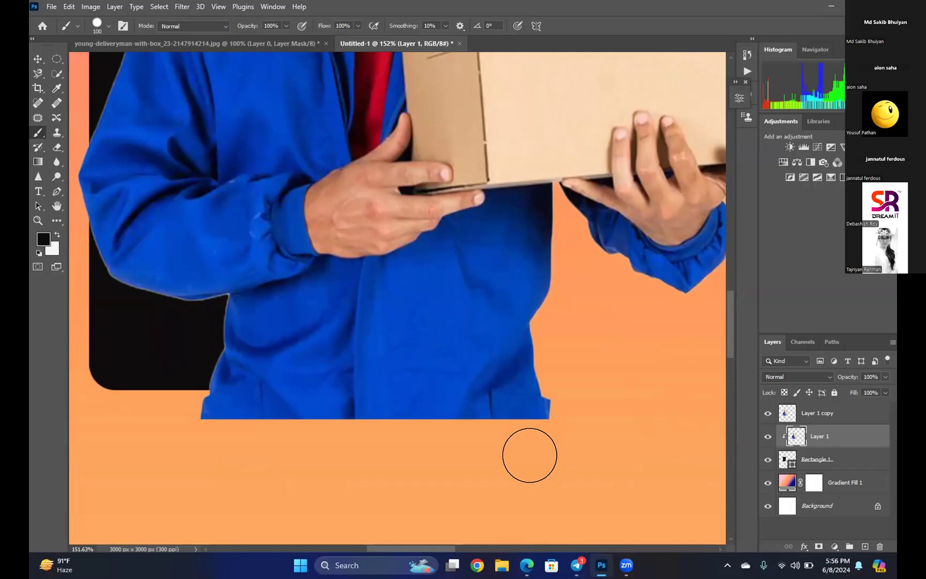
scroll(519, 432, down, 6)
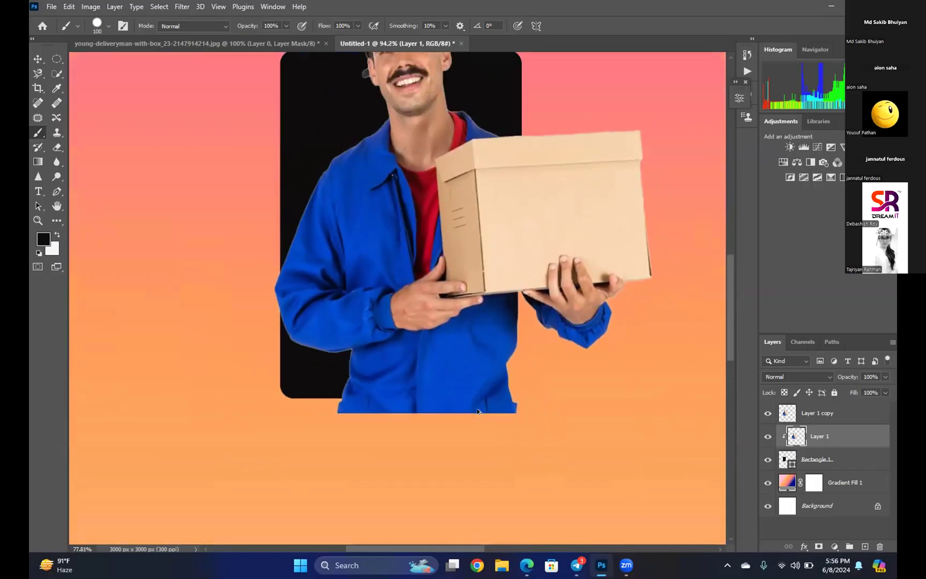
scroll(478, 412, down, 1)
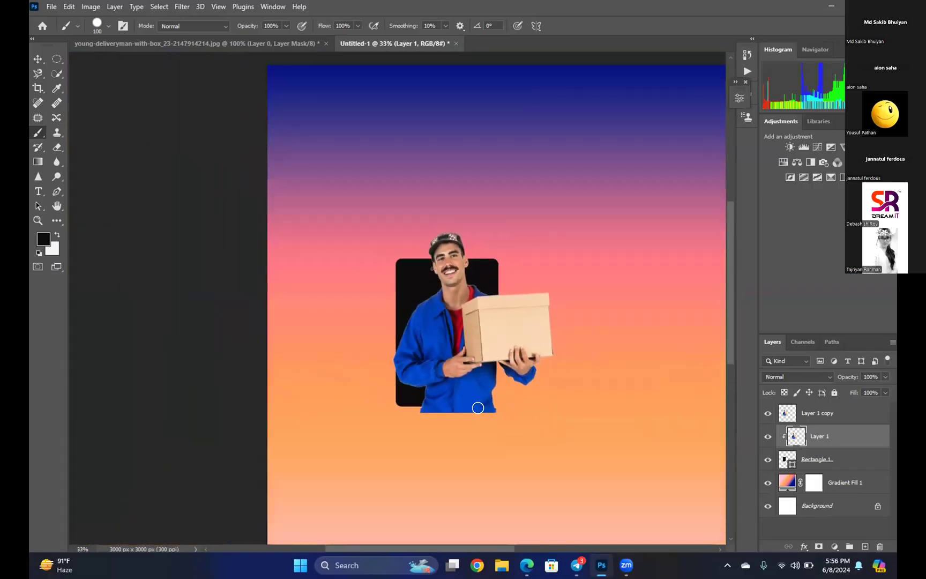
drag(385, 274, 108, 240)
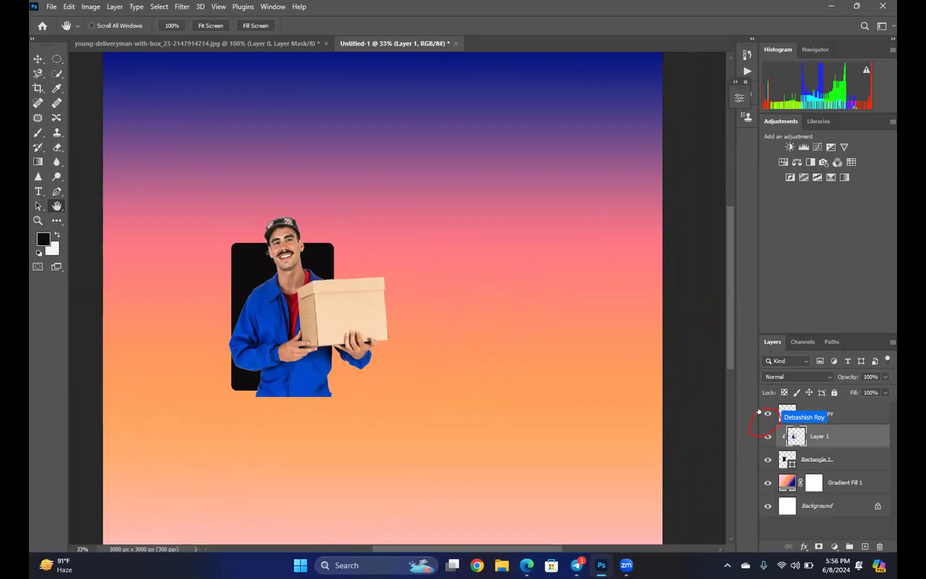
click(768, 414)
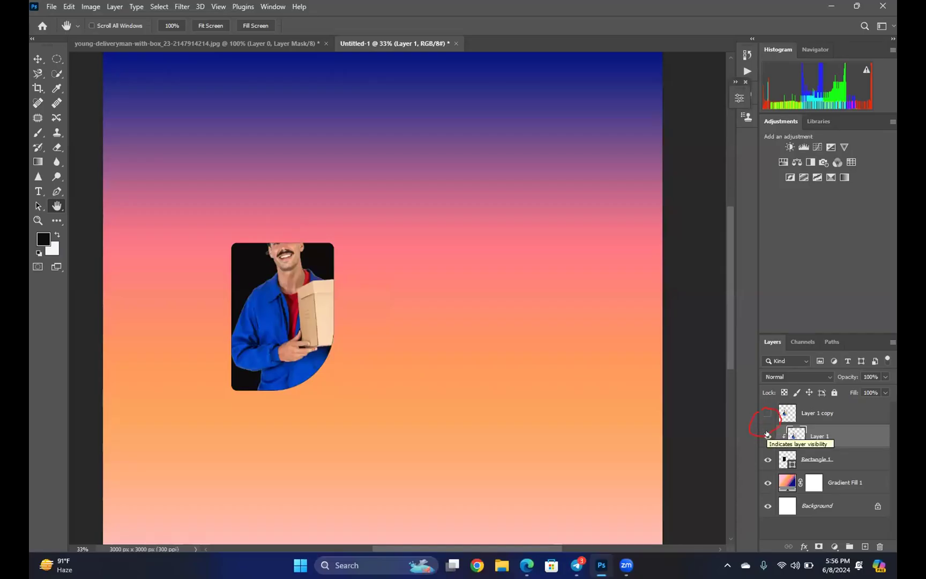
click(767, 413)
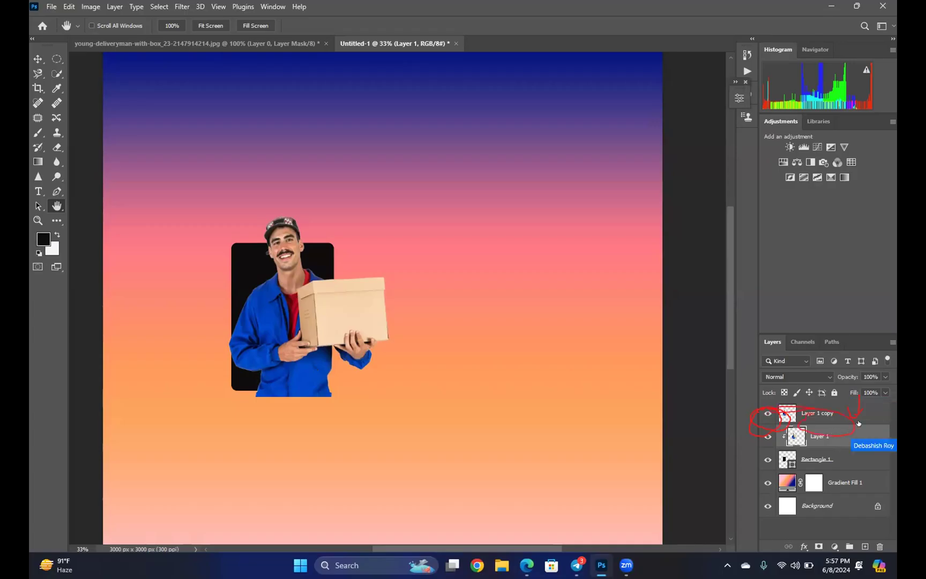
Set Layer 1 copy's opacity back to 100% and add a white layer mask to it
click(818, 407)
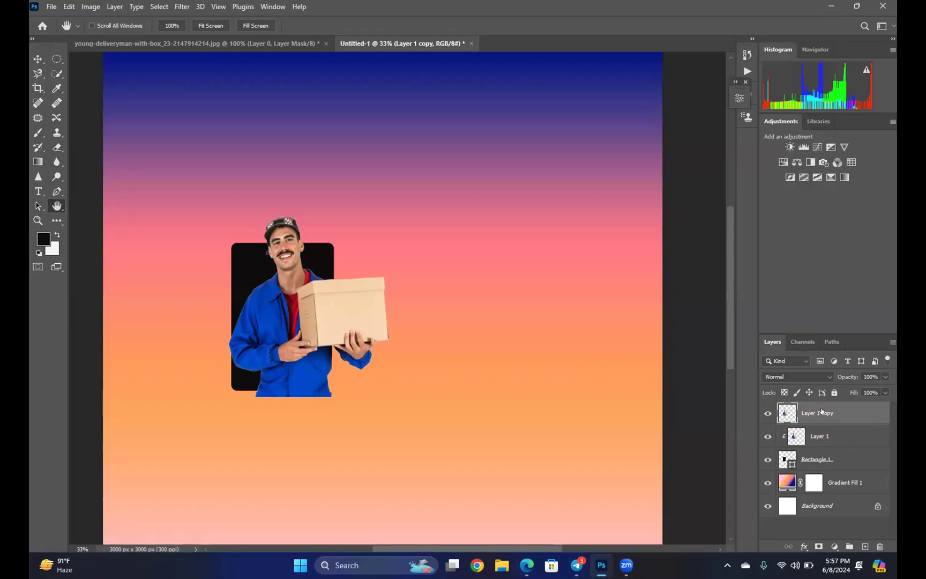
click(882, 376)
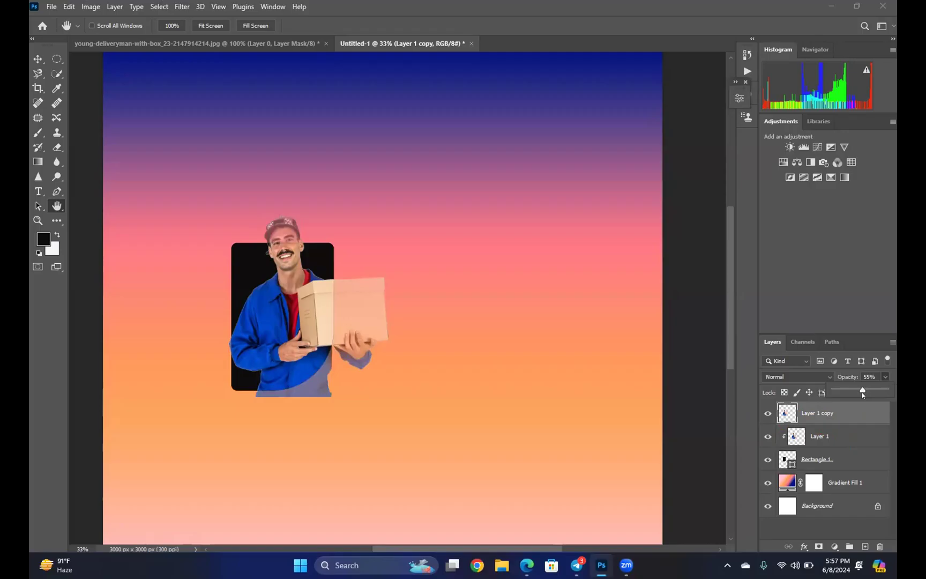
drag(862, 392, 893, 387)
click(883, 376)
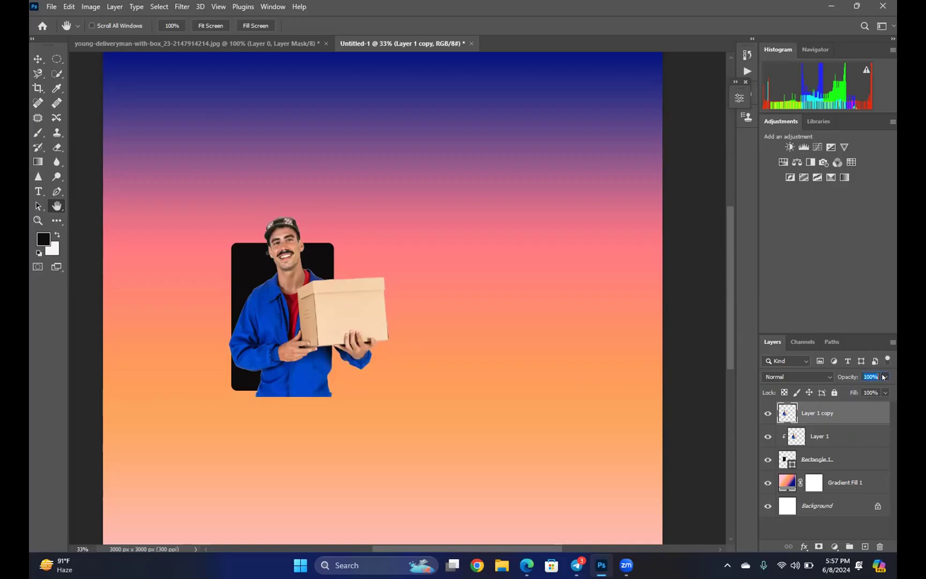
click(818, 546)
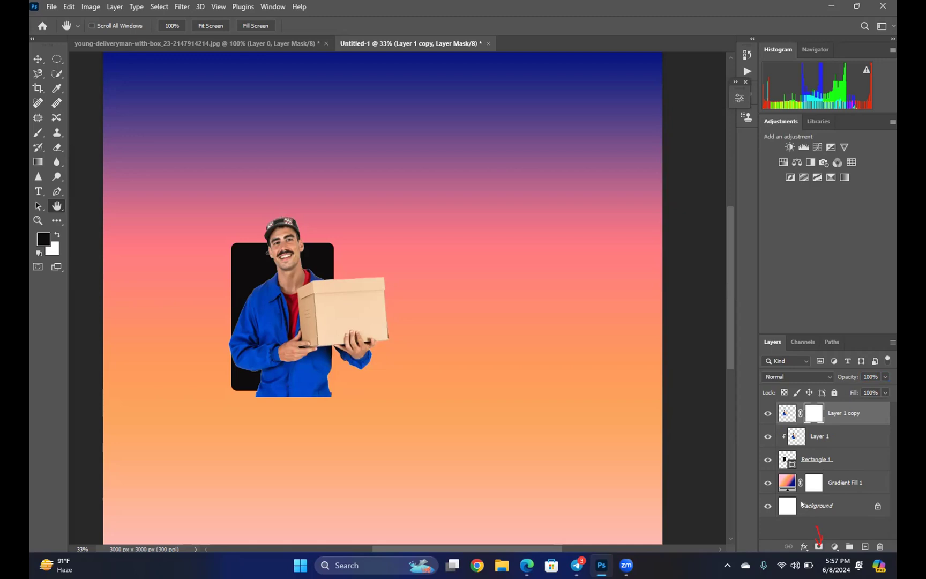
Add a mask to the Background, turning it into Layer 0, then brush a small mark on it
click(802, 504)
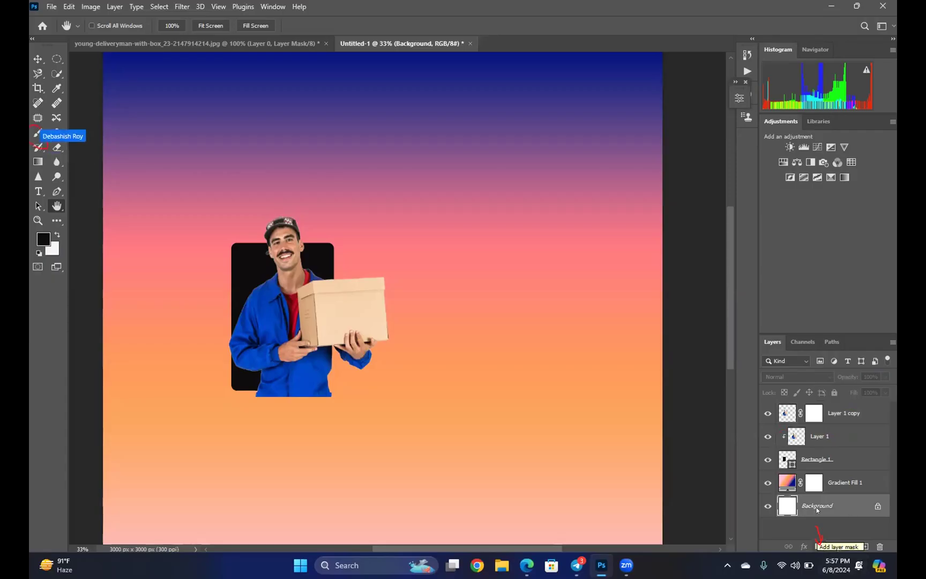
click(818, 546)
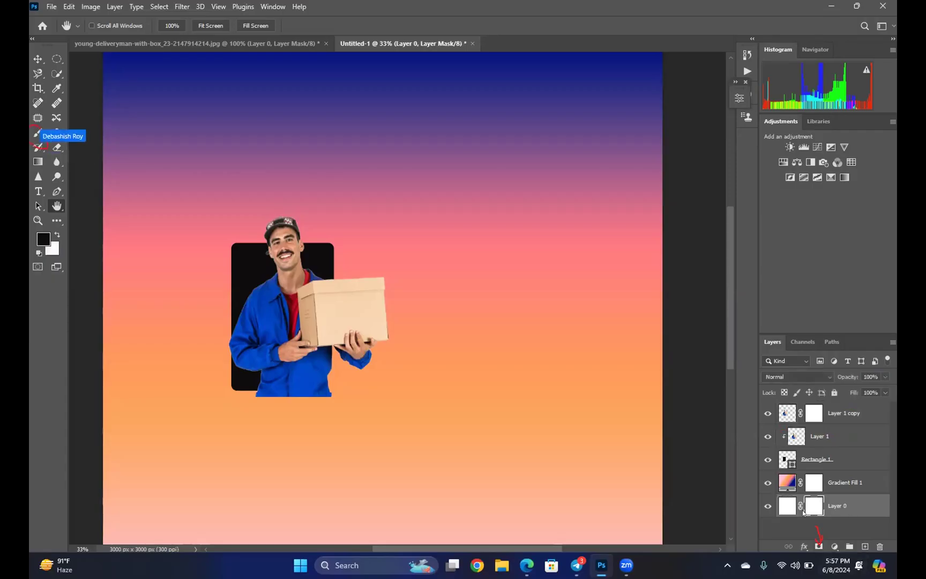
click(37, 132)
drag(255, 390, 270, 392)
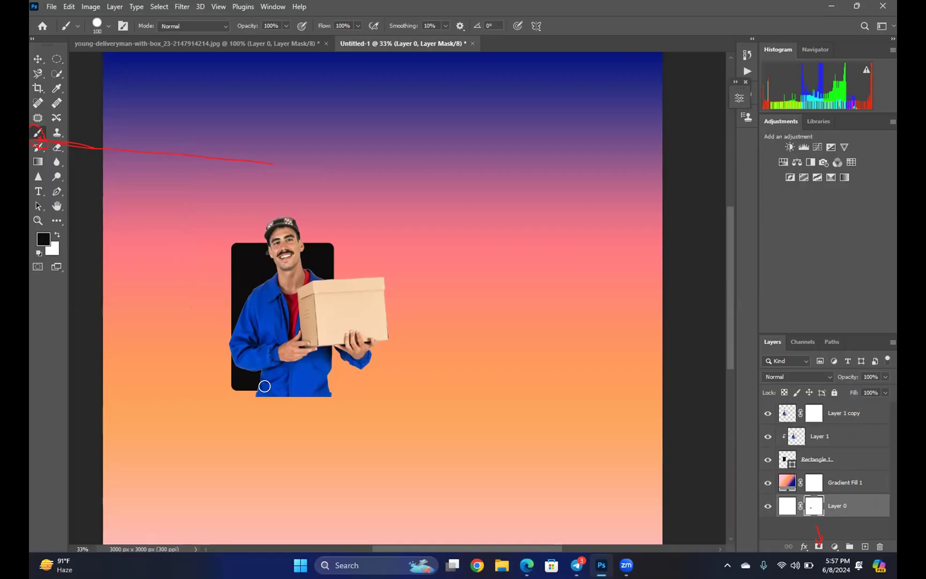
Paint black in Layer 1 copy's mask over the lower jacket and box
scroll(284, 375, up, 1)
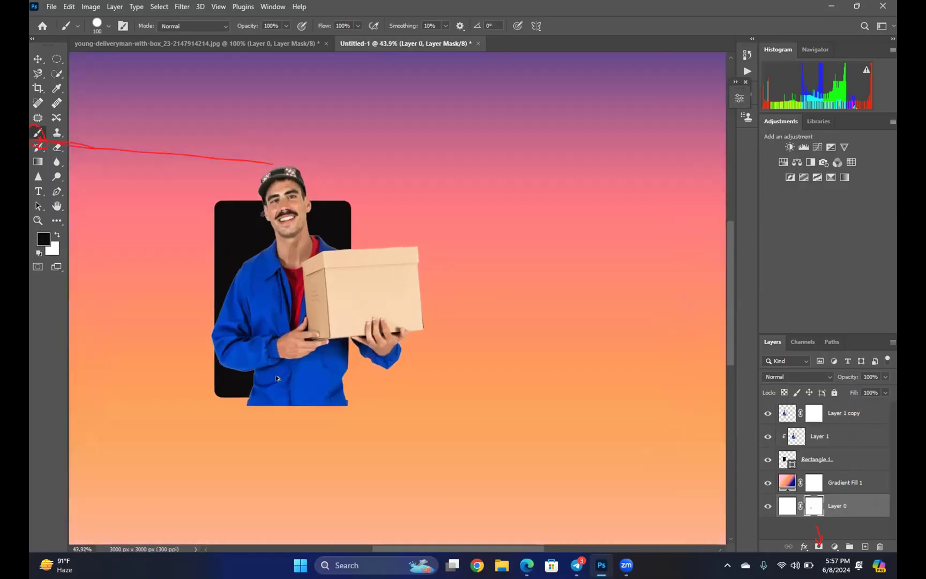
scroll(276, 378, up, 3)
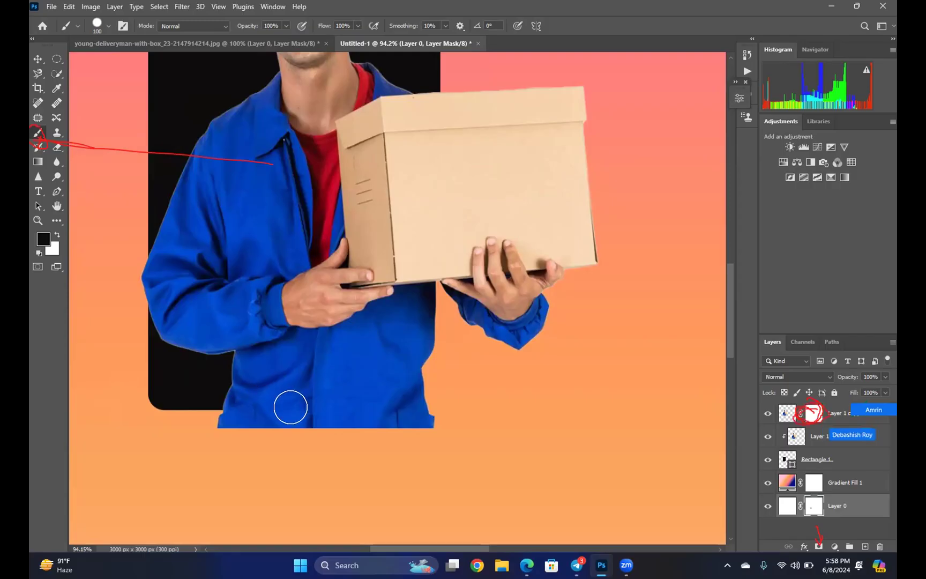
click(809, 413)
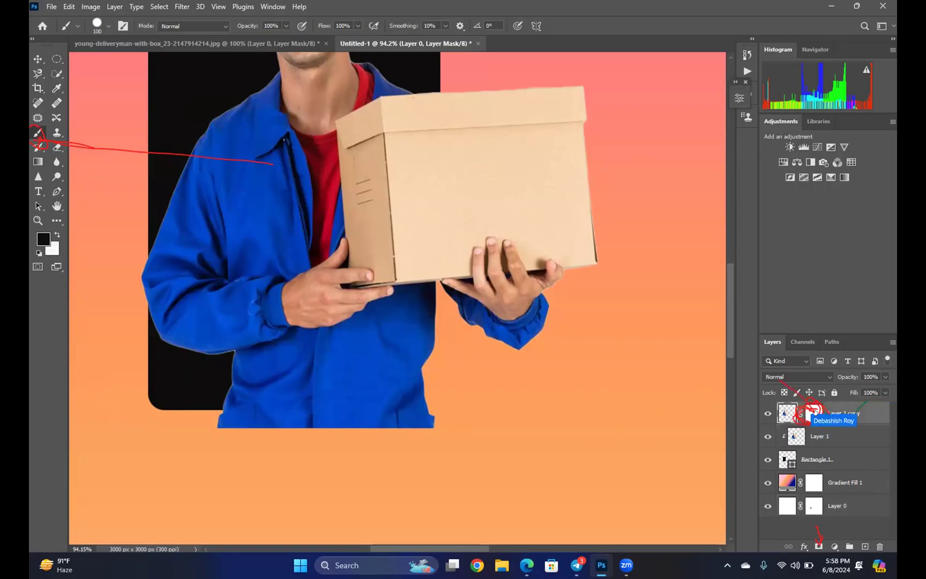
click(812, 413)
mouse_move(221, 398)
mouse_down()
mouse_move(392, 410)
mouse_move(341, 400)
mouse_move(346, 373)
mouse_move(403, 325)
mouse_move(467, 236)
mouse_move(449, 366)
mouse_move(448, 354)
mouse_move(526, 315)
mouse_move(571, 190)
mouse_move(546, 235)
mouse_move(554, 148)
mouse_move(521, 219)
mouse_move(557, 91)
mouse_move(526, 157)
mouse_move(456, 229)
mouse_move(484, 84)
mouse_move(429, 162)
mouse_move(444, 82)
mouse_move(439, 298)
mouse_move(430, 290)
mouse_move(592, 53)
mouse_up()
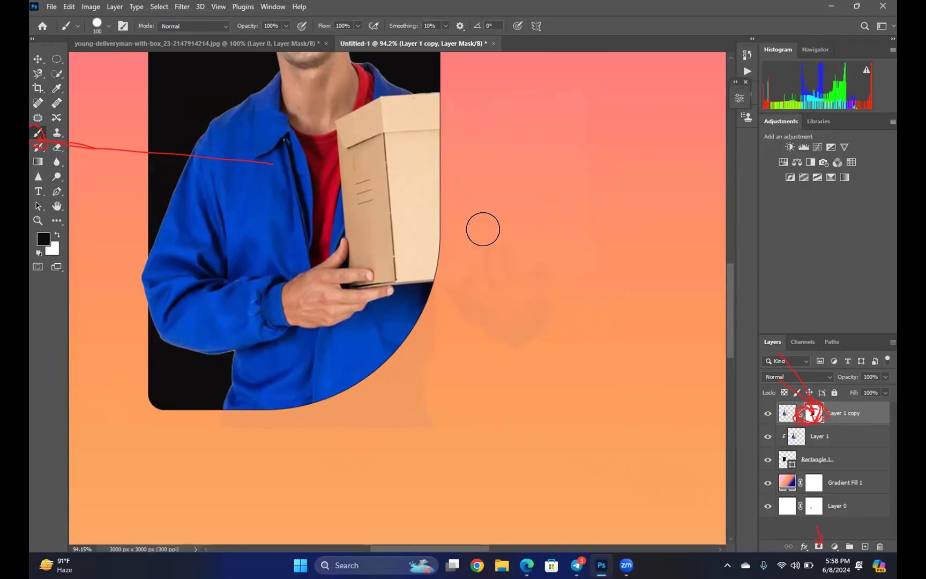
scroll(484, 237, down, 5)
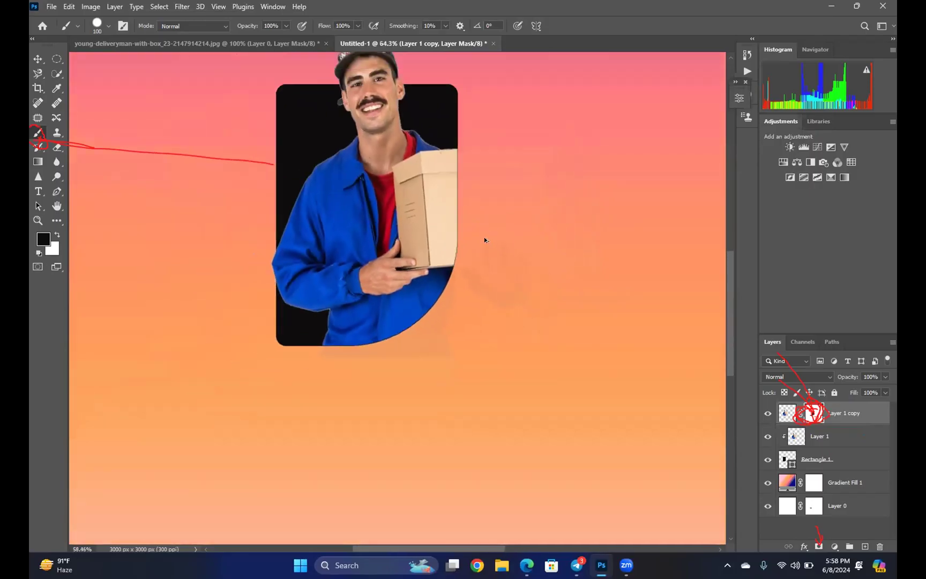
scroll(484, 239, down, 1)
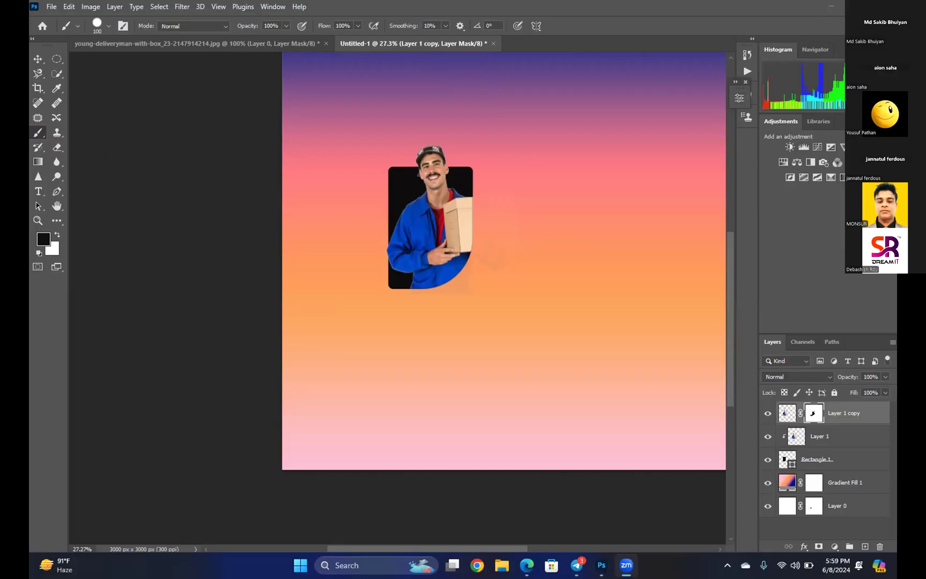
Quit Photoshop with Ctrl+Q, discarding the poster's unsaved changes
key(ctrl+q)
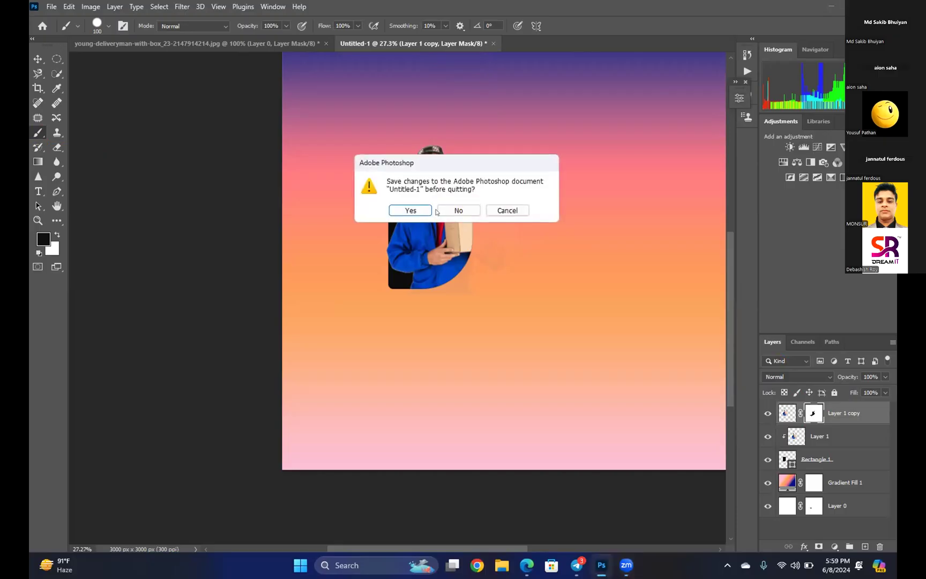
click(457, 210)
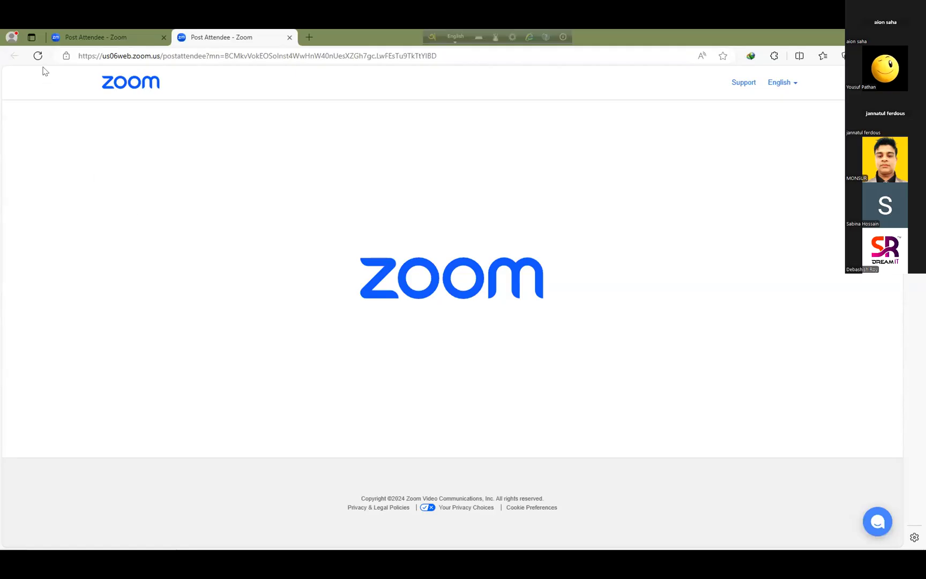
Leave the Zoom page, show the desktop, and open This PC
key(alt+Tab)
key(super+d)
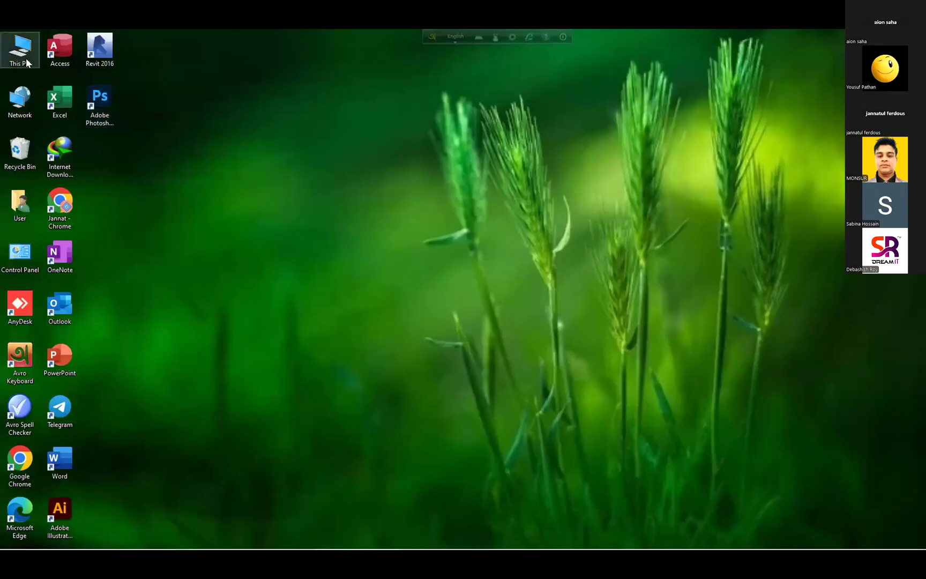
right_click(26, 58)
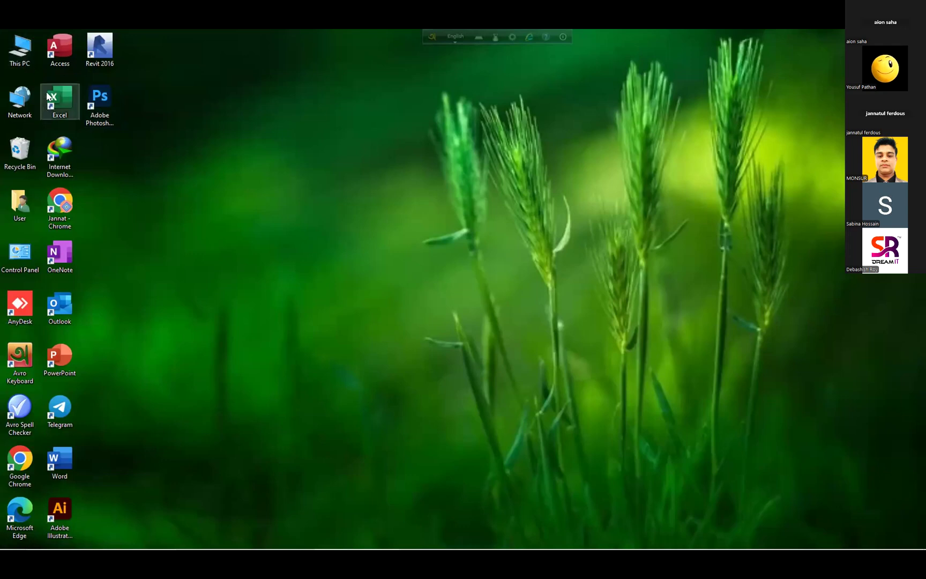
key(Return)
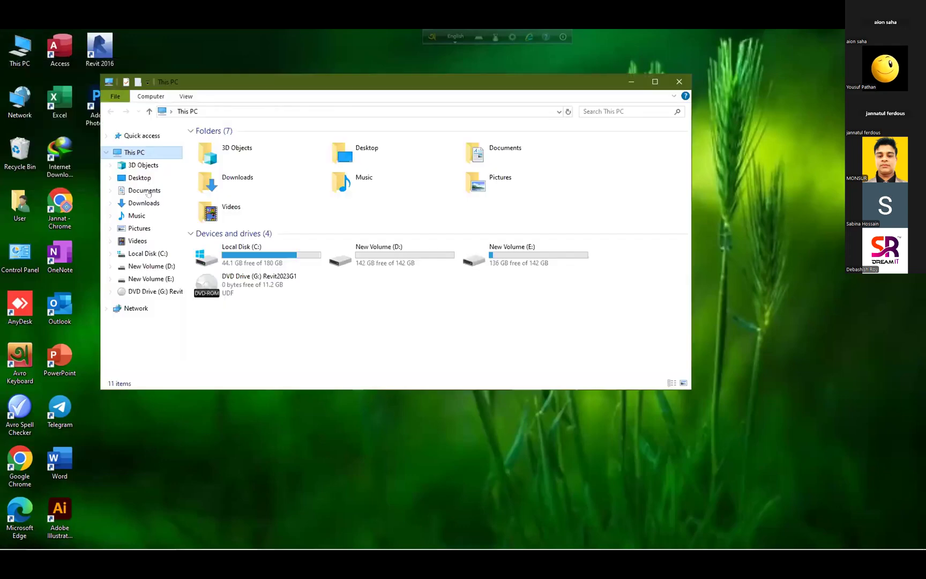
Open the Photoshop 2023 archive from Downloads\Compressed in WinRAR, entering the archive password
click(144, 190)
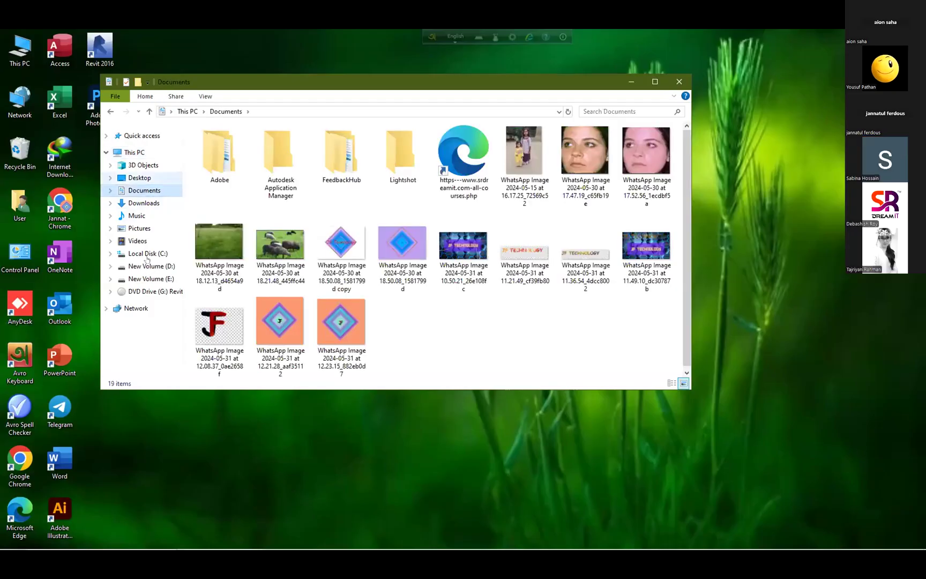
click(138, 203)
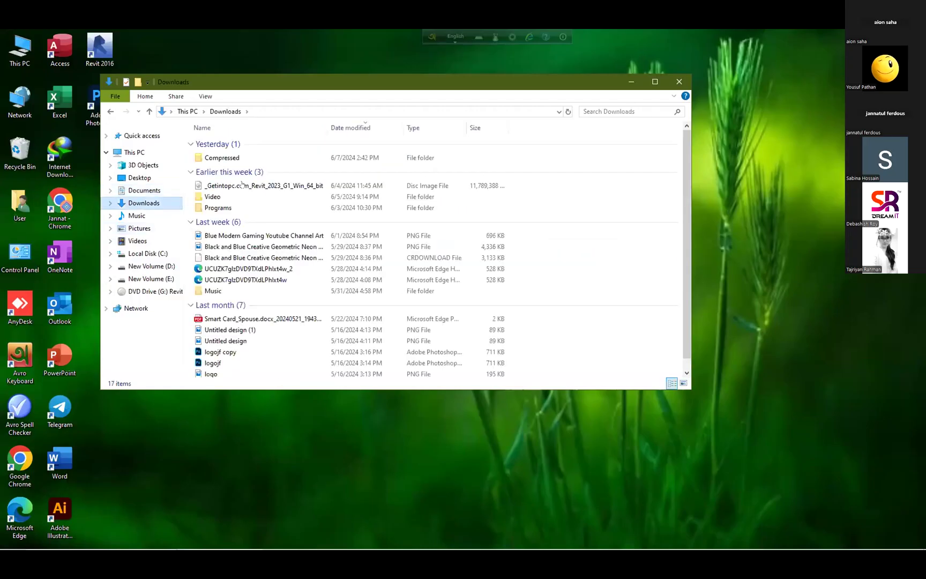
double_click(230, 157)
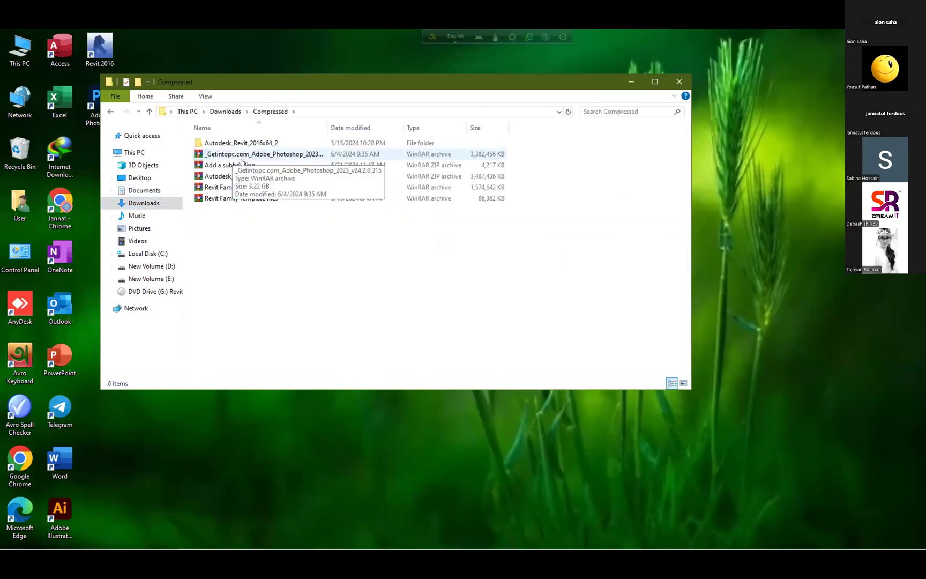
right_click(231, 153)
click(255, 171)
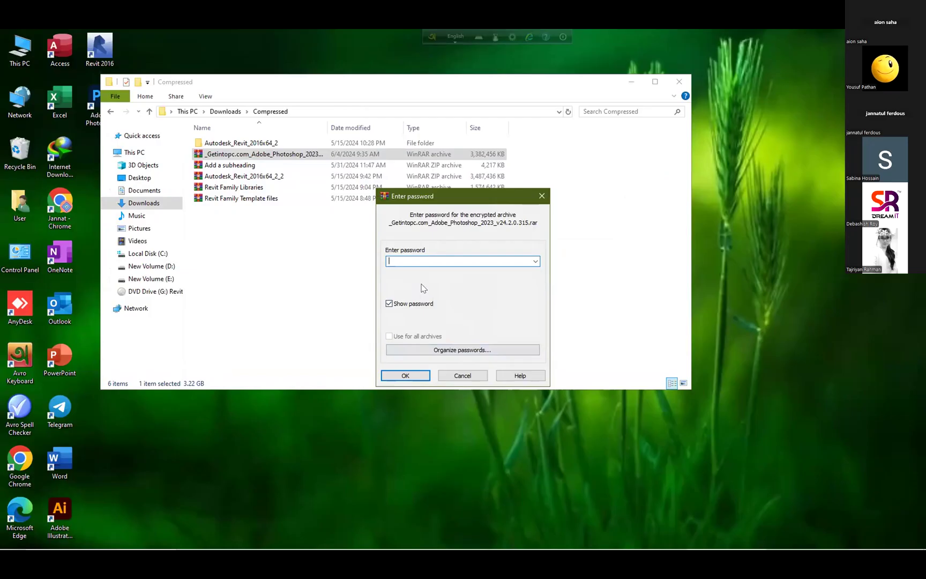
text(123)
key(Return)
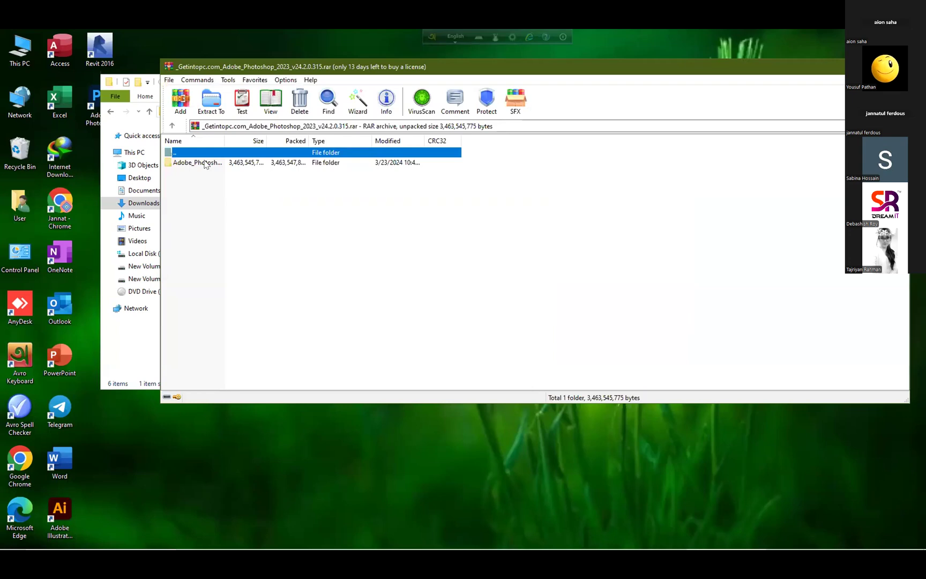
Select the Adobe_Photoshop folder in the archive and bring up its context menu
click(204, 163)
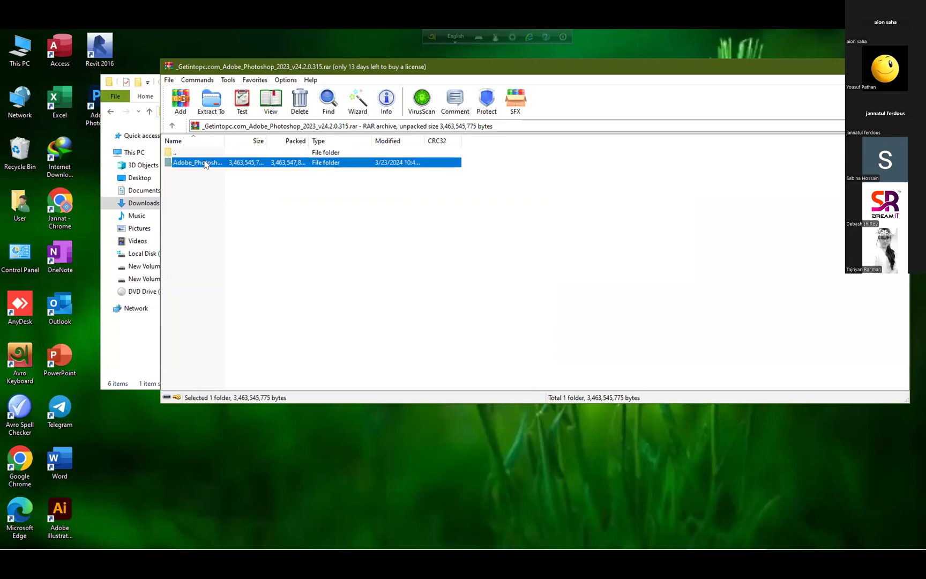
right_click(173, 163)
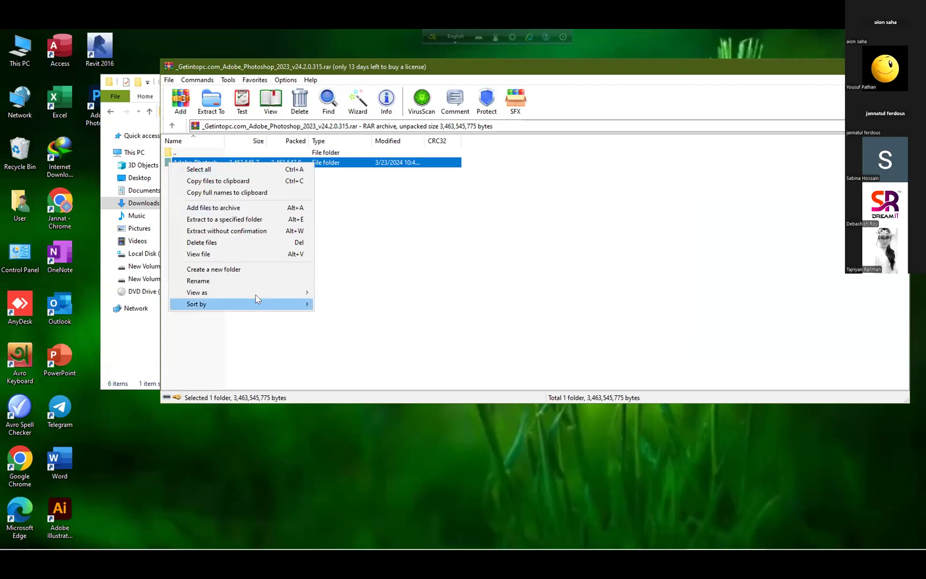
mouse_move(256, 302)
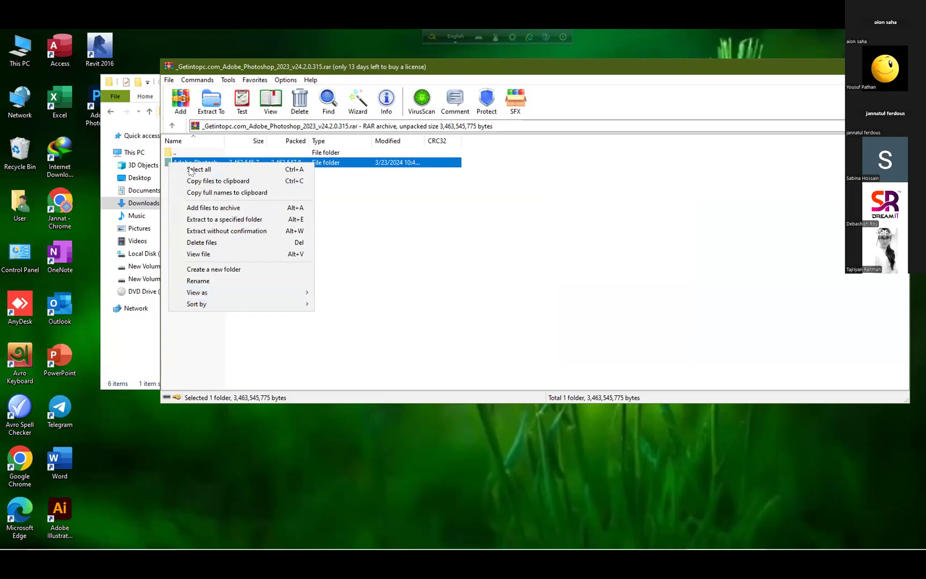
click(189, 170)
right_click(165, 161)
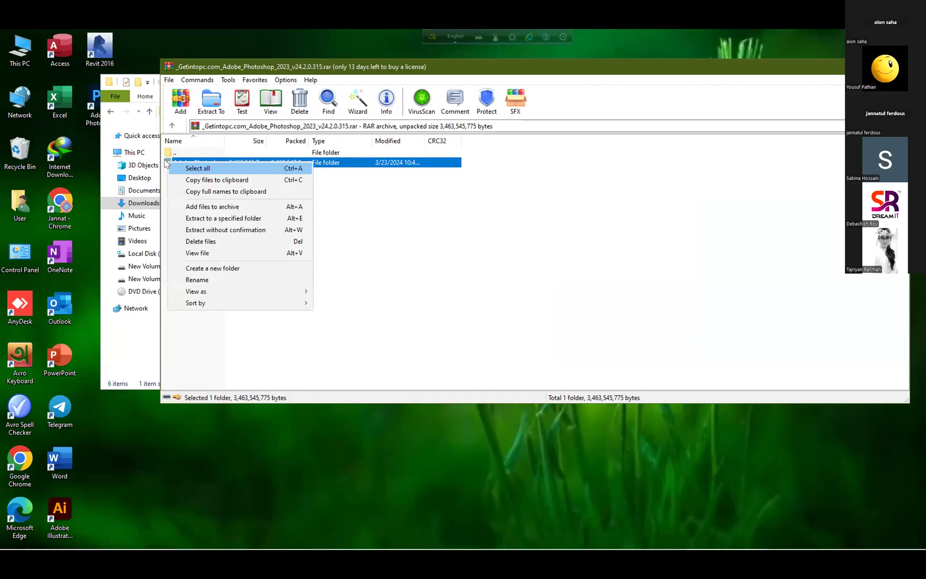
click(165, 162)
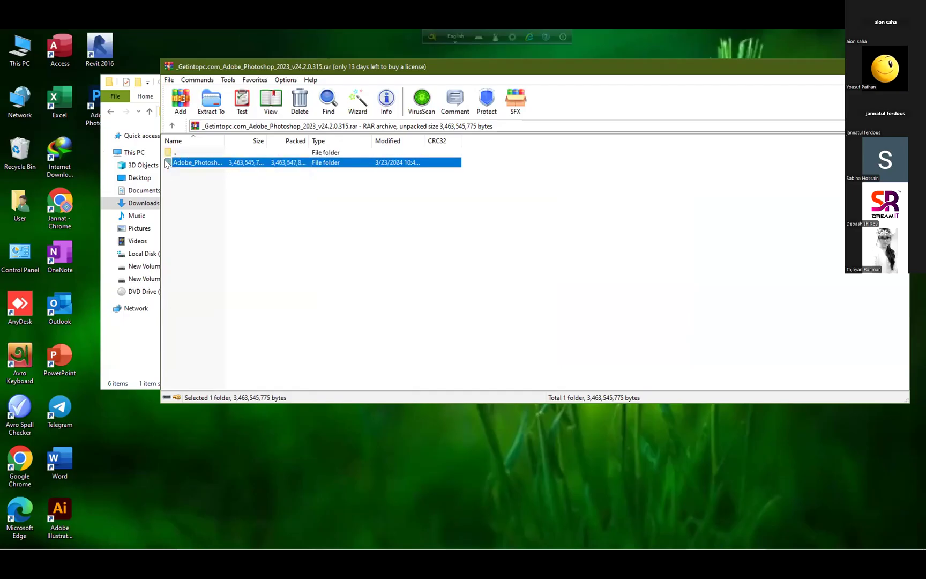
right_click(166, 163)
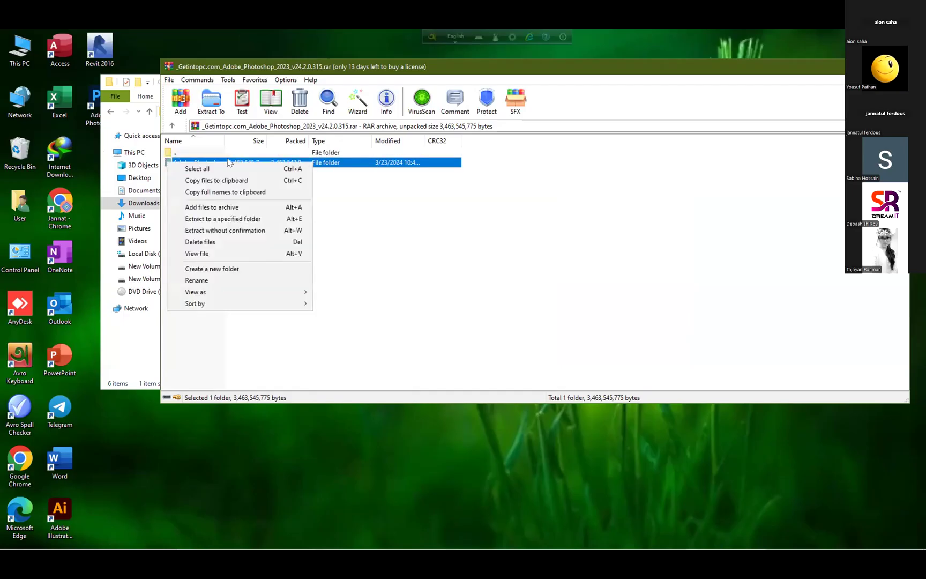
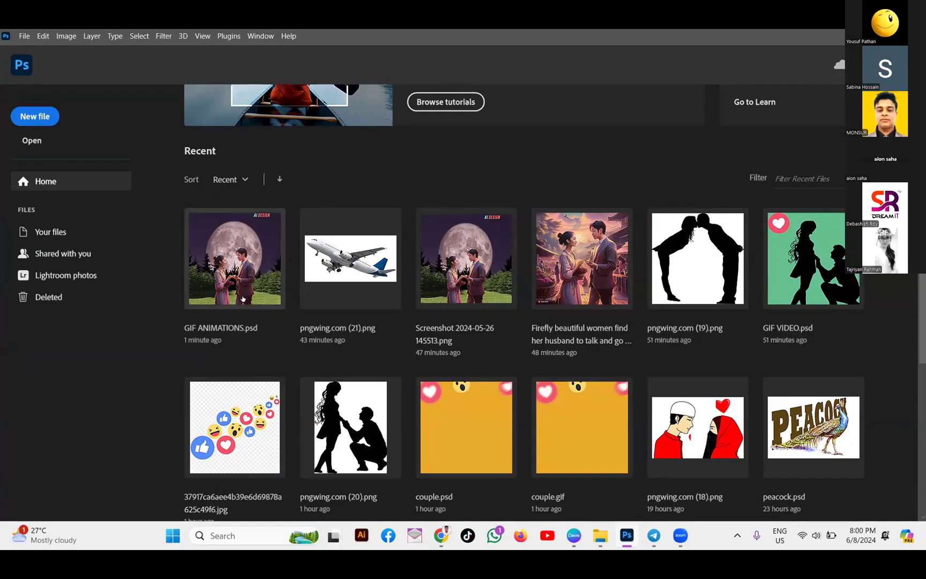
Open pngwing.com (18).png, the couple illustration with a red heart, from Photoshop's Recent files
scroll(354, 300, down, 1)
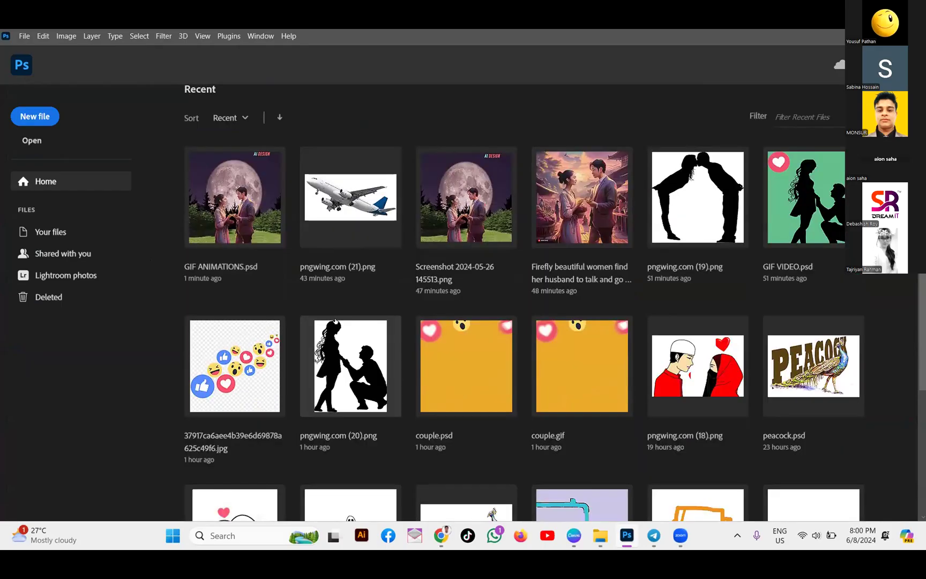
click(693, 390)
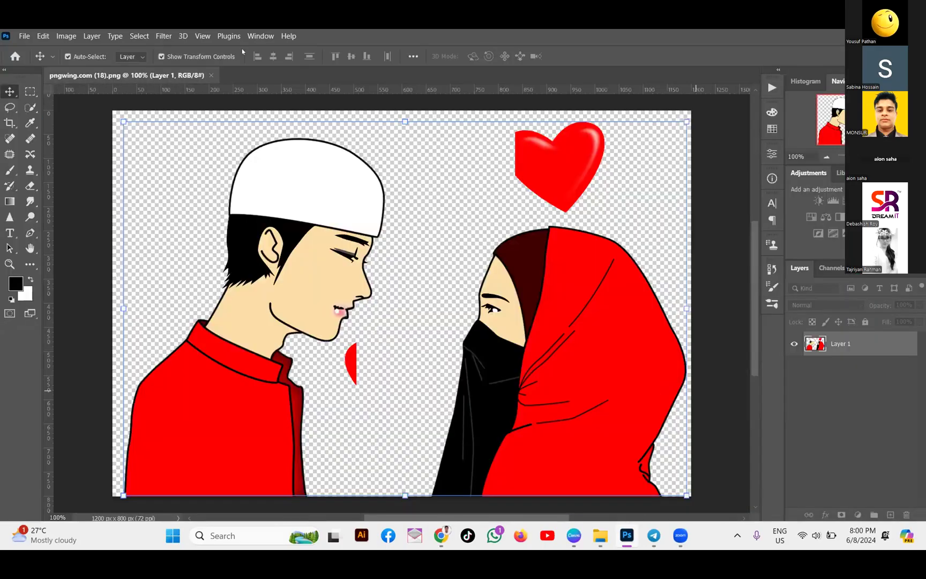
Close the png, open GIF VIDEO.psd from Recent, and show the Timeline panel
click(211, 76)
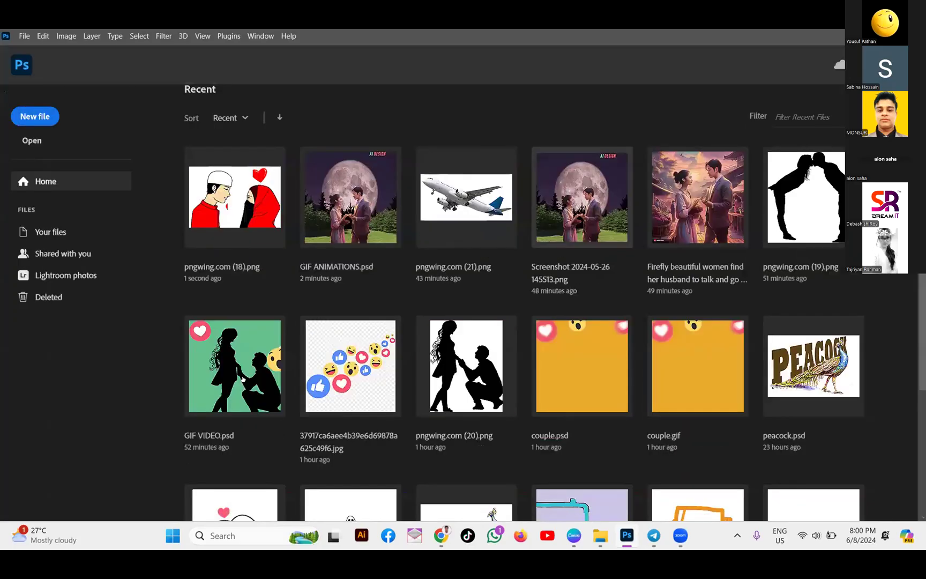
click(238, 378)
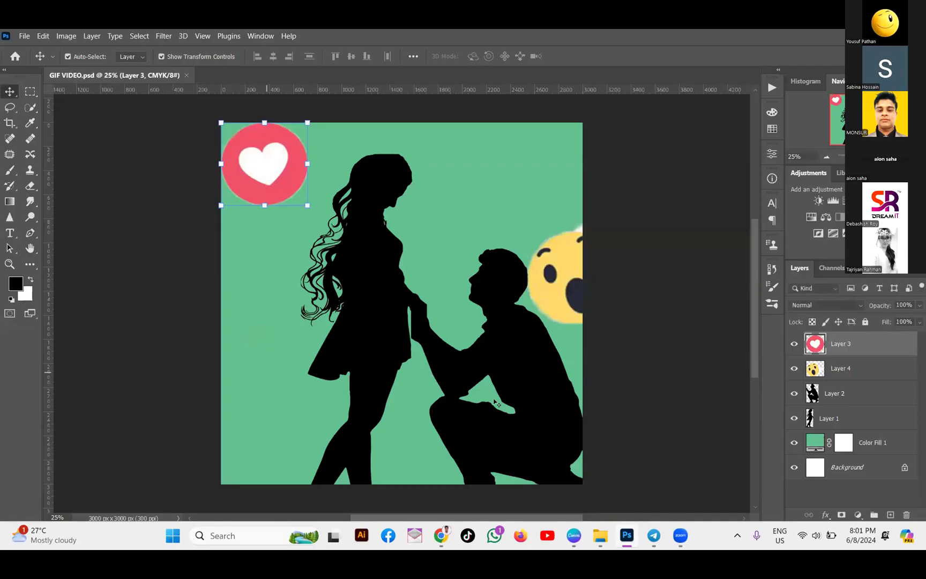
scroll(640, 408, down, 3)
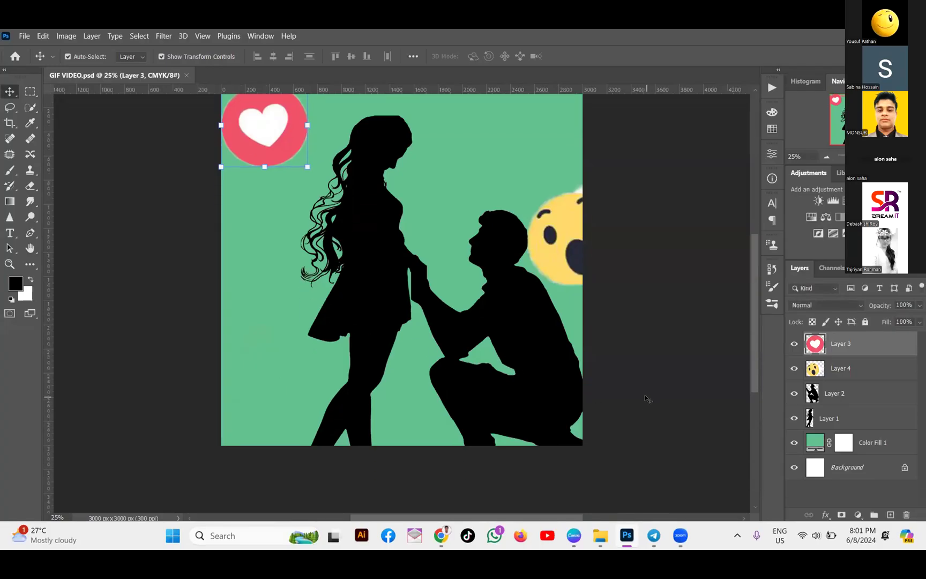
scroll(637, 389, up, 1)
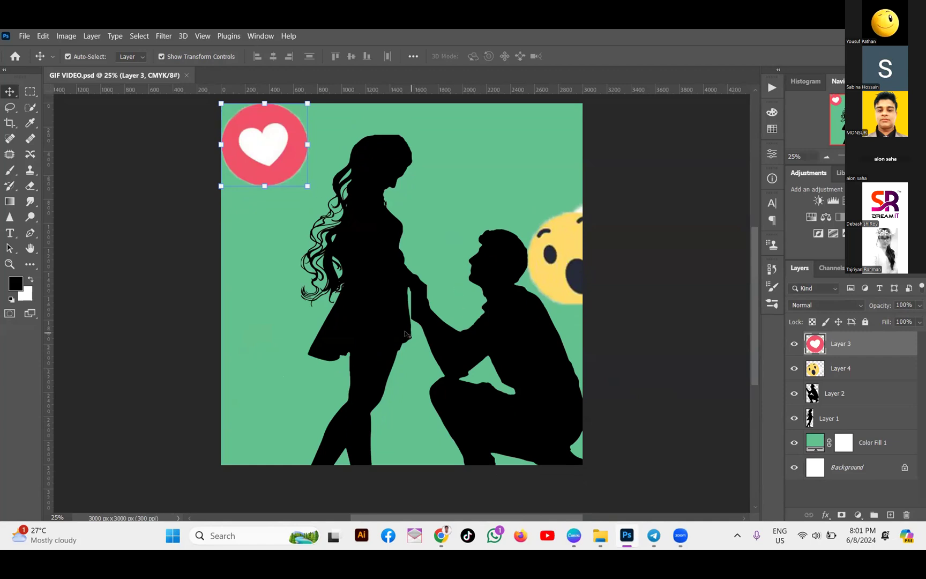
click(261, 36)
click(332, 456)
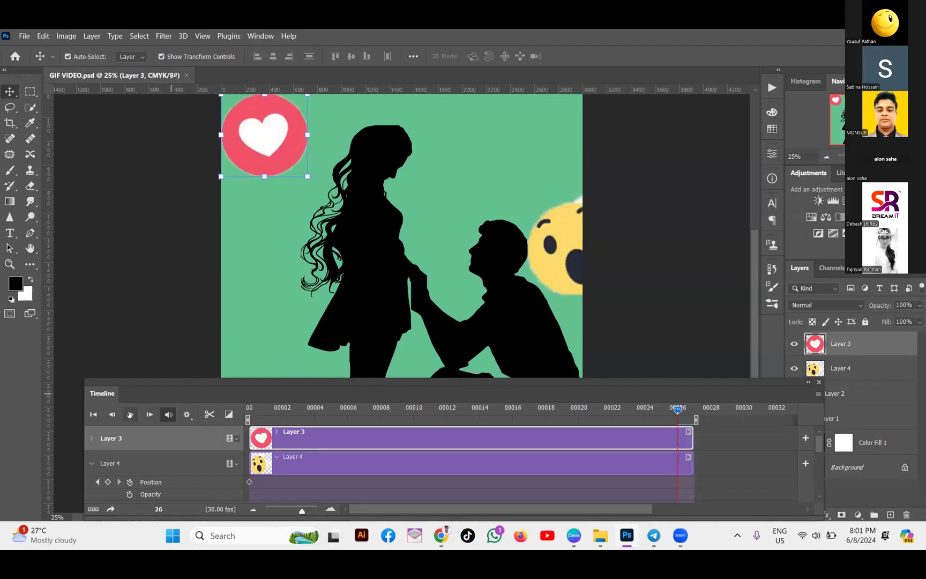
click(130, 414)
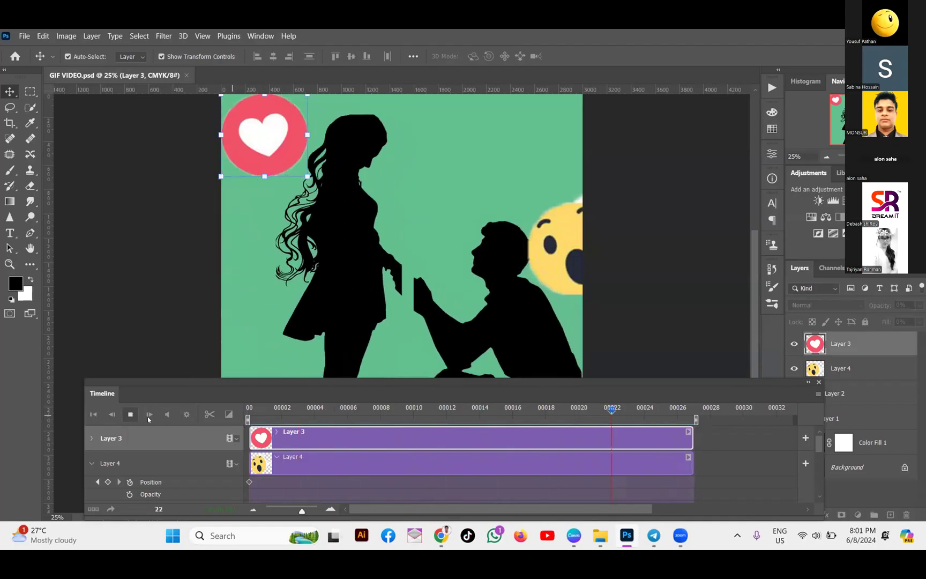
key(space)
click(229, 414)
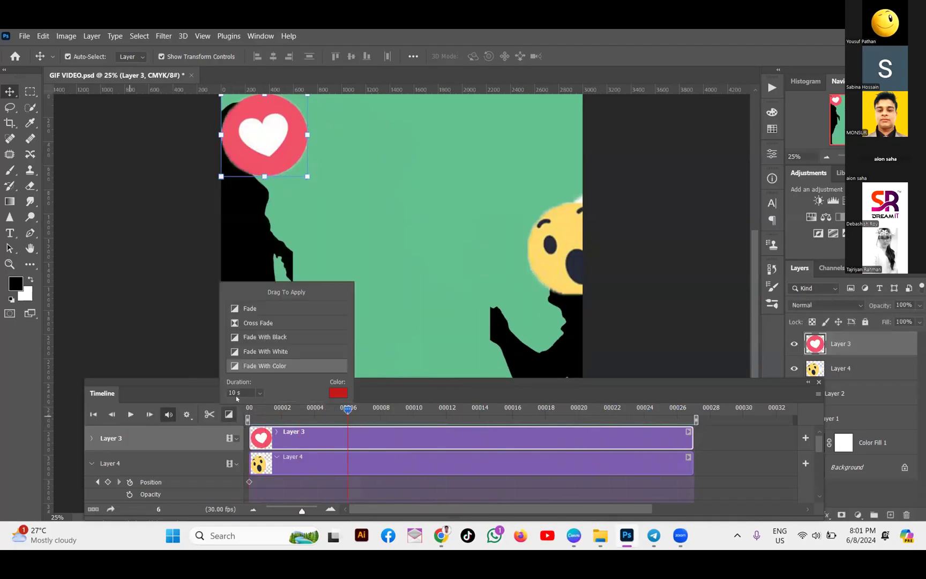
click(259, 393)
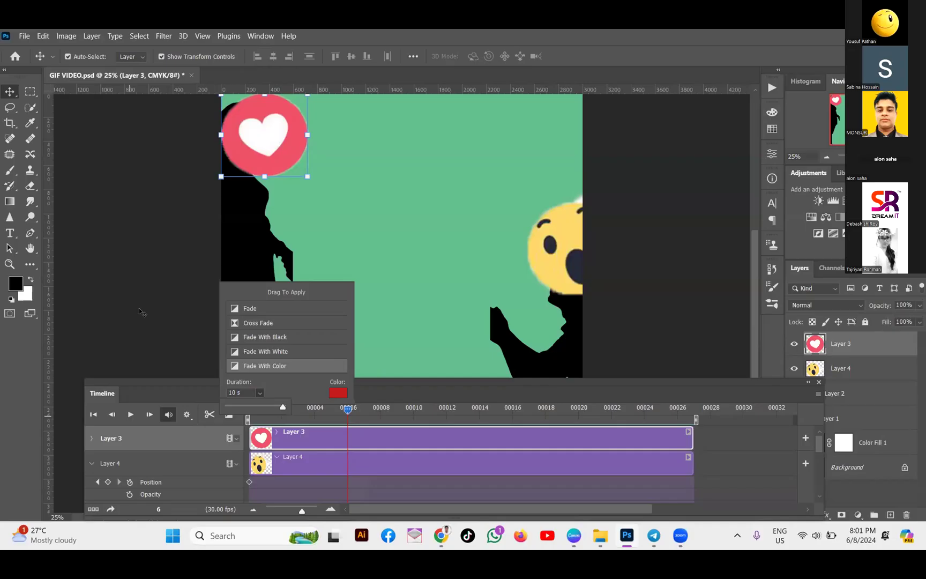
click(674, 290)
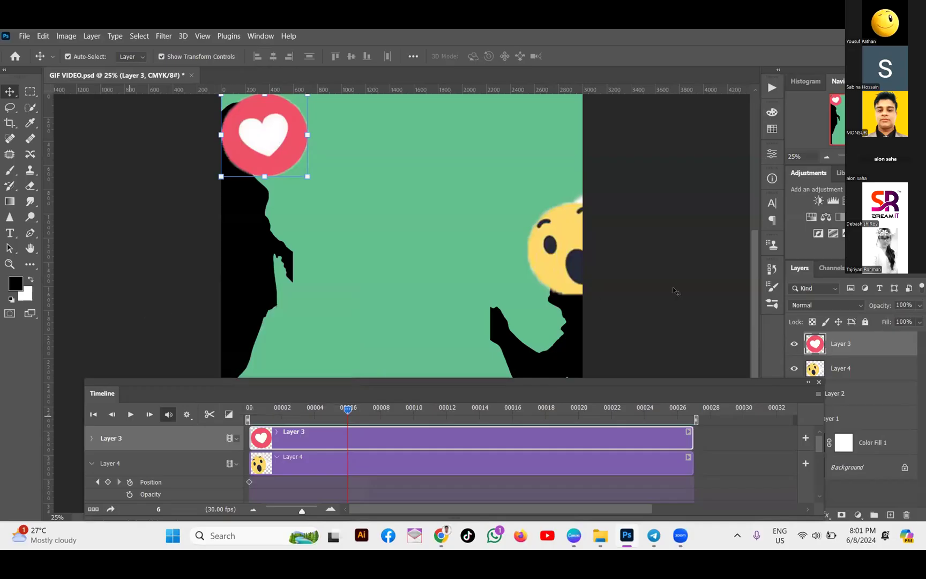
click(674, 290)
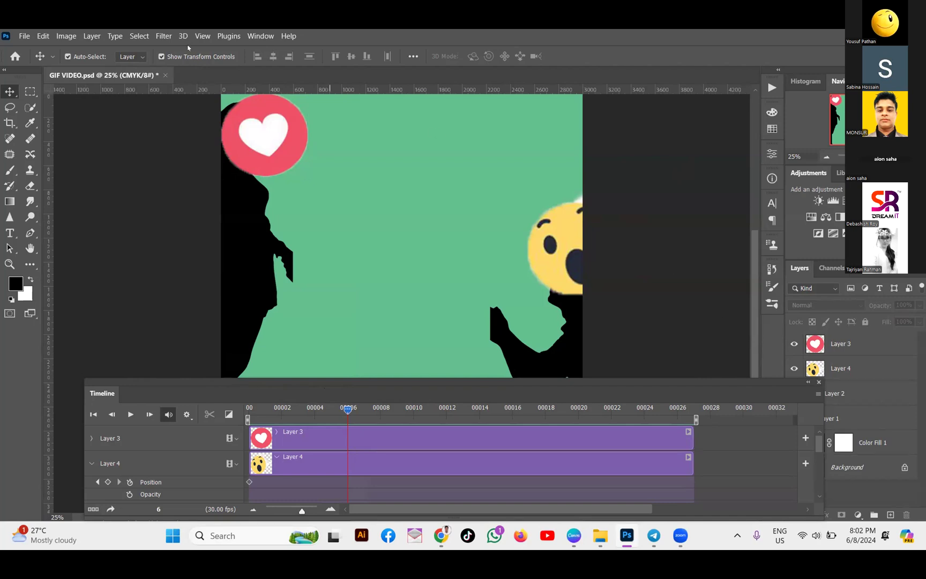
Close GIF VIDEO.psd without saving, hide the Timeline panel, and open File Explorer
click(166, 75)
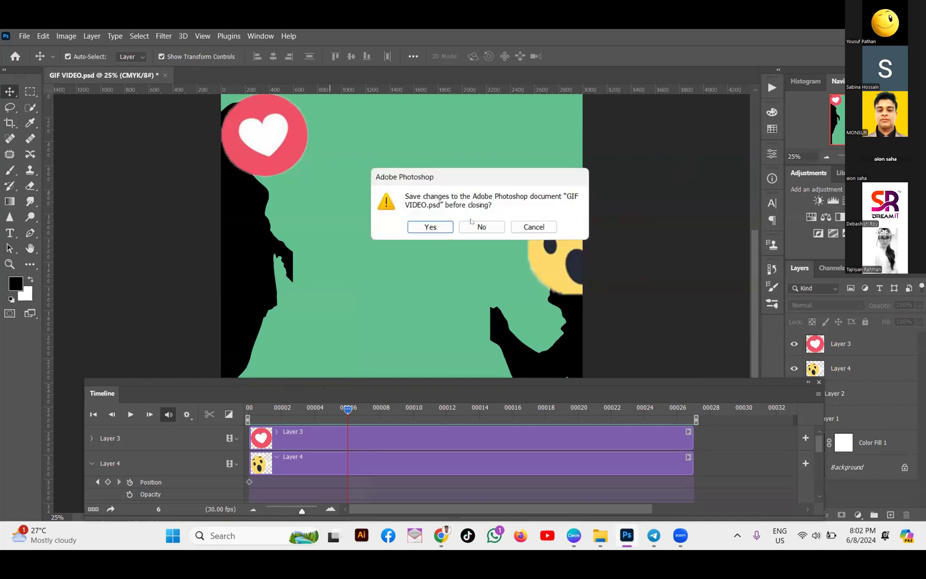
click(480, 227)
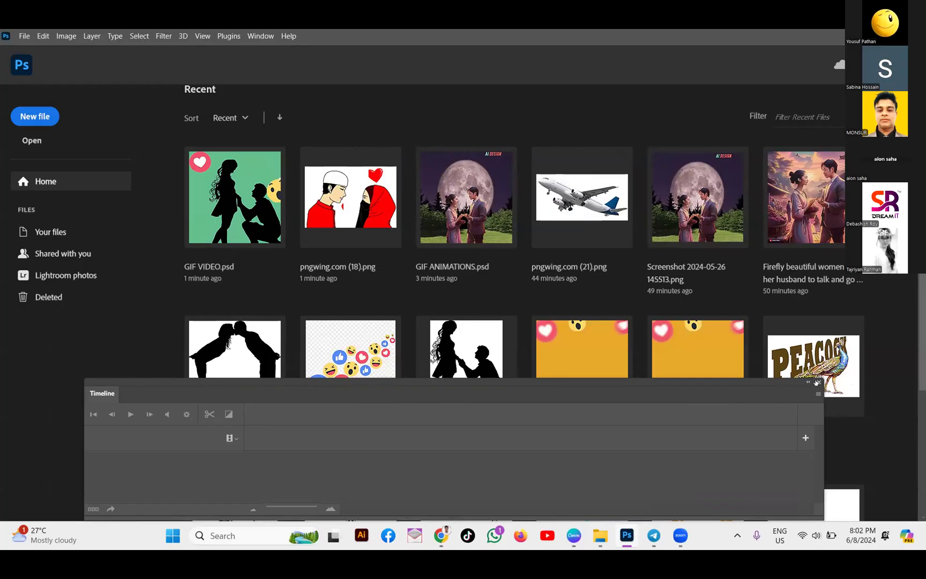
click(818, 382)
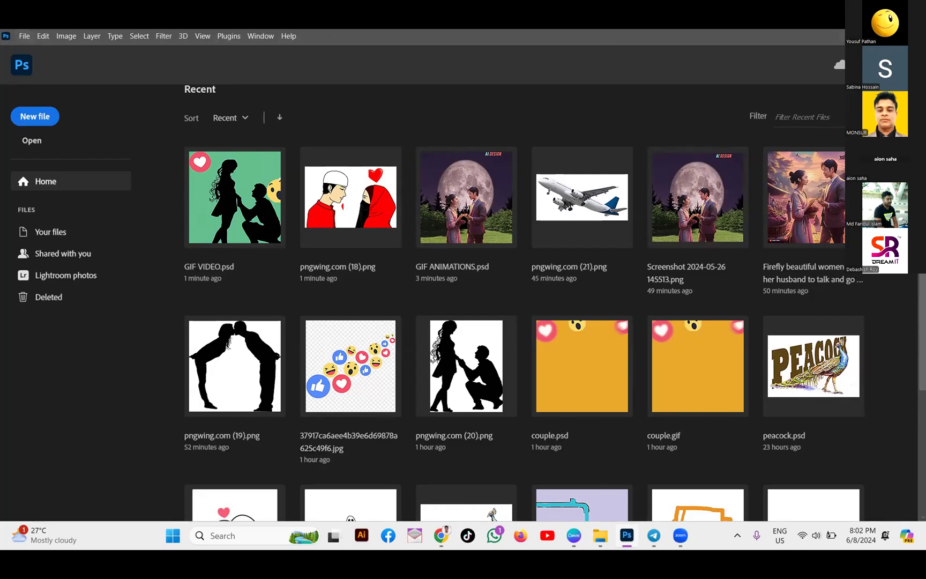
key(super+e)
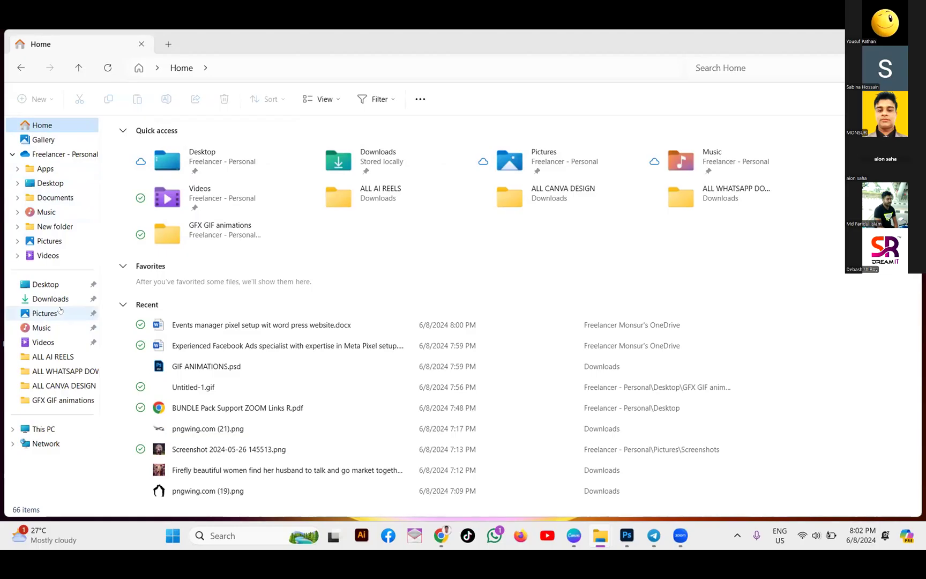
Run 'RECENT' from the Win+R prompt to open the Recent folder
key(super+r)
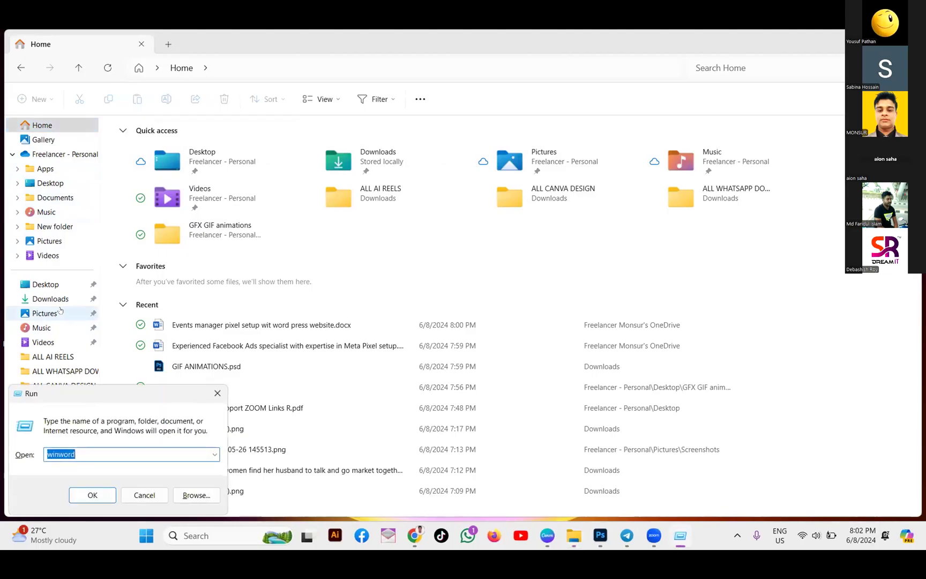
key(Escape)
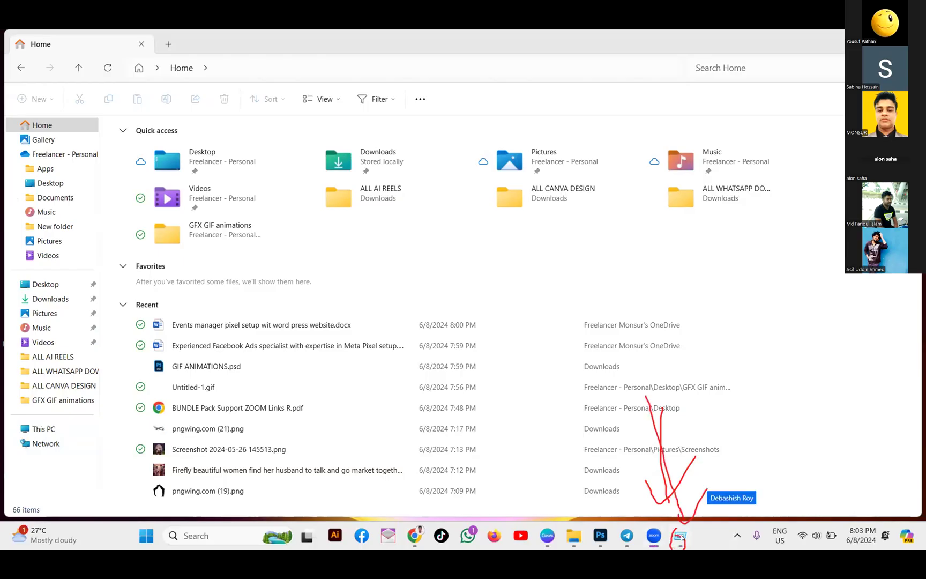
key(super+r)
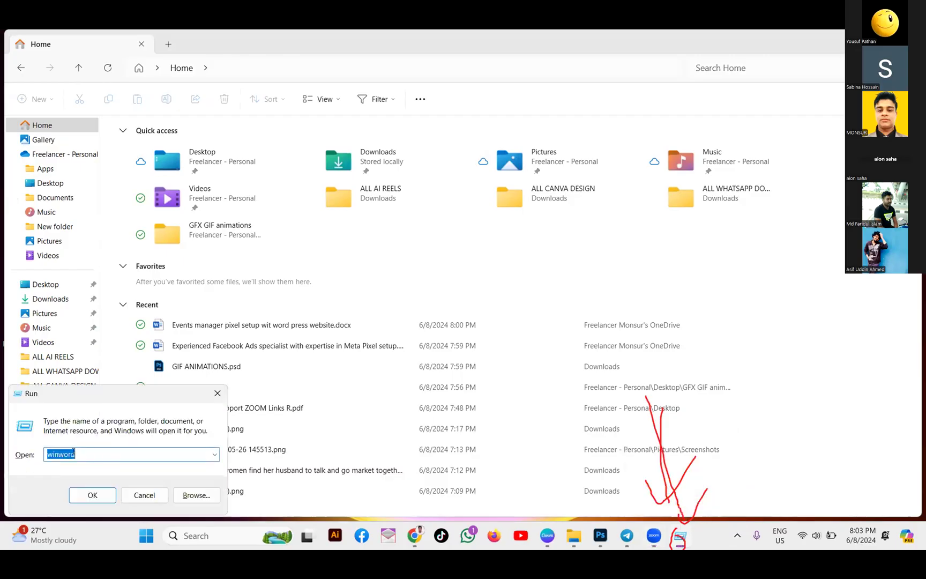
key(BackSpace)
text(RECENT)
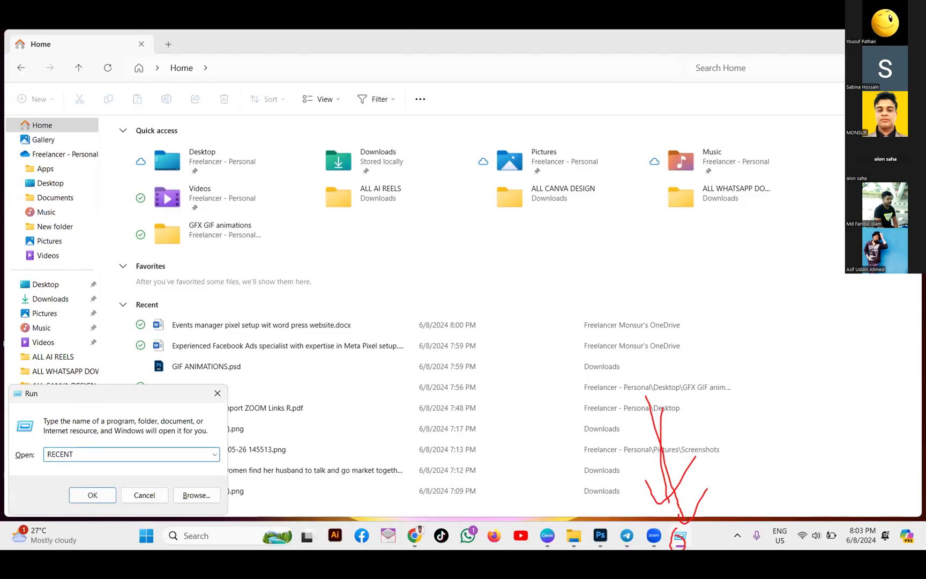
click(92, 494)
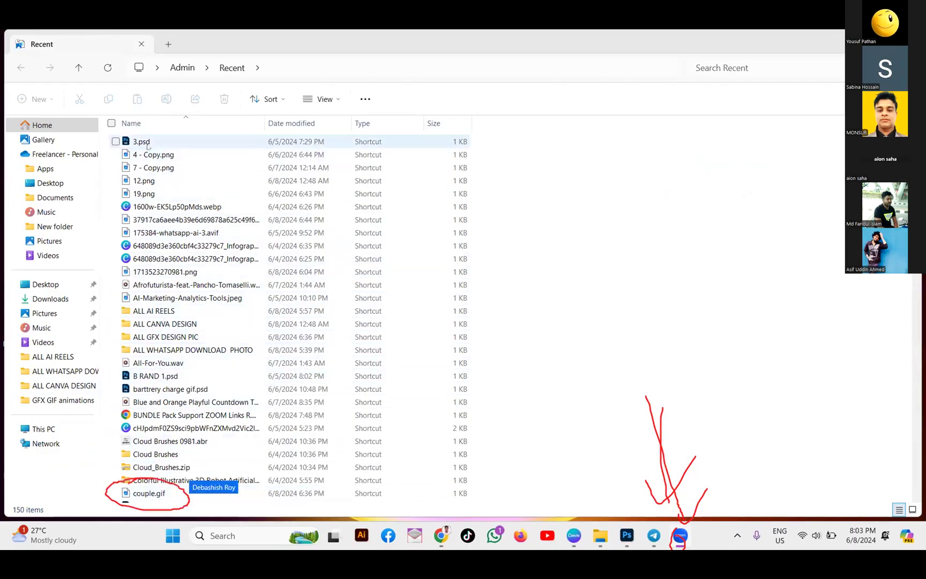
Widen the Name column in the Recent list, then switch to the OneDrive Desktop folder
scroll(105, 438, down, 2)
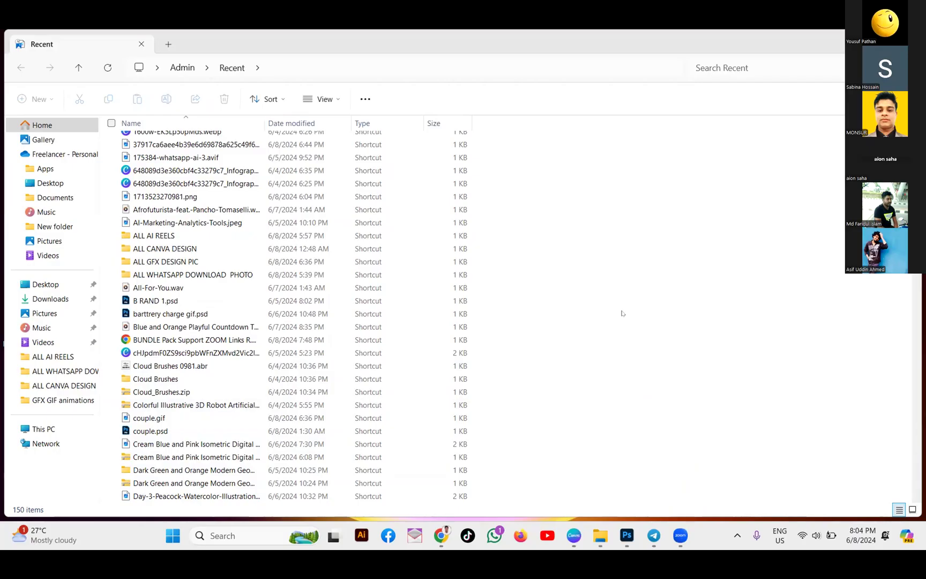
click(259, 122)
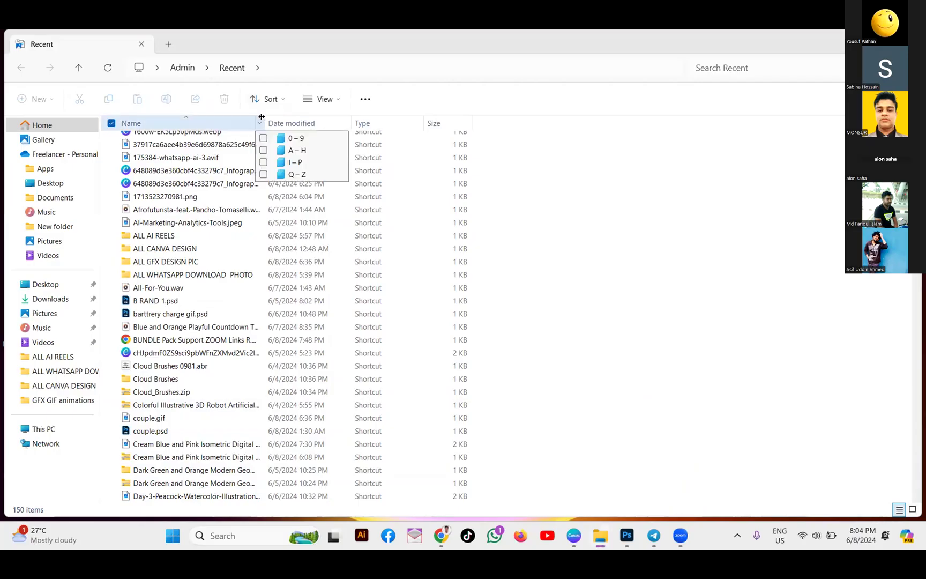
drag(261, 117, 467, 141)
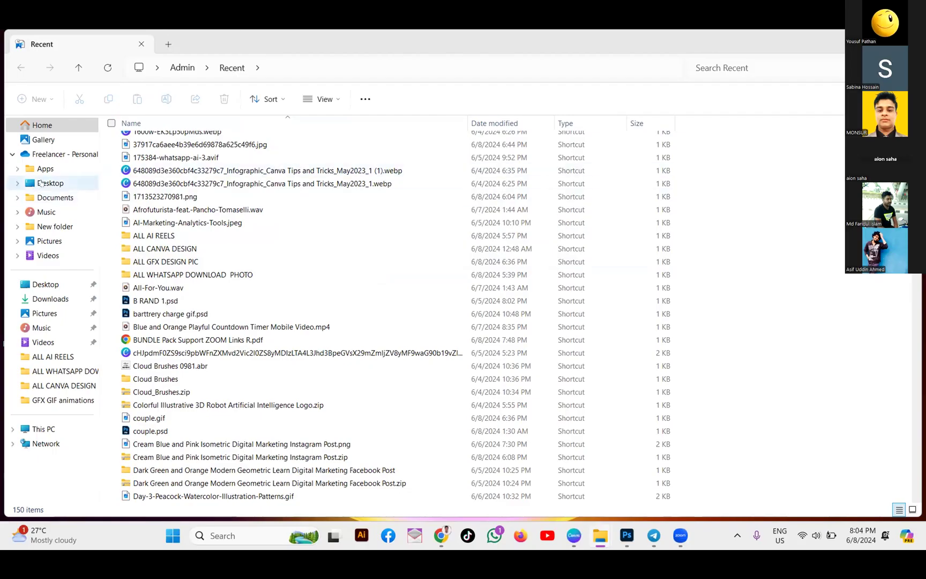
click(40, 183)
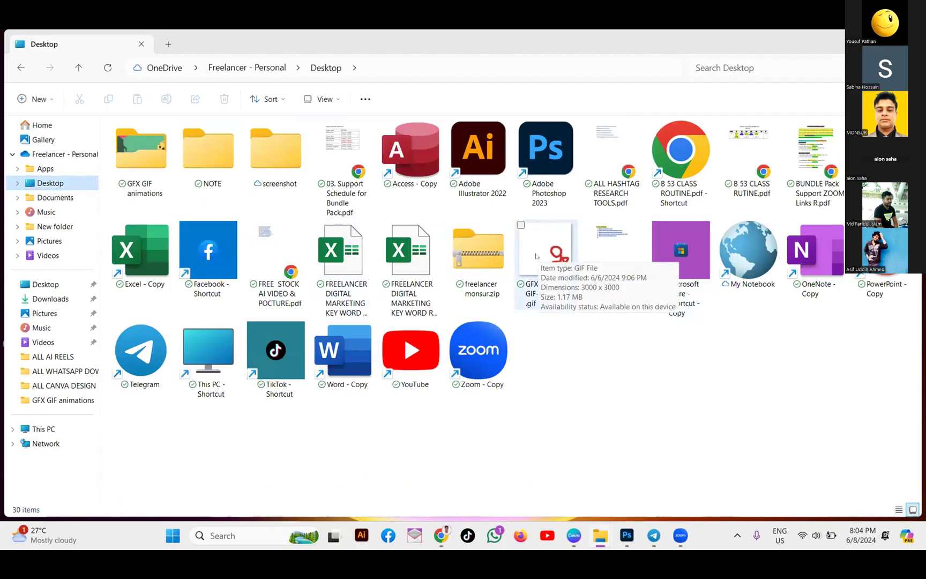
Browse the GFX GIF animations folder and select its five GIFs
click(536, 256)
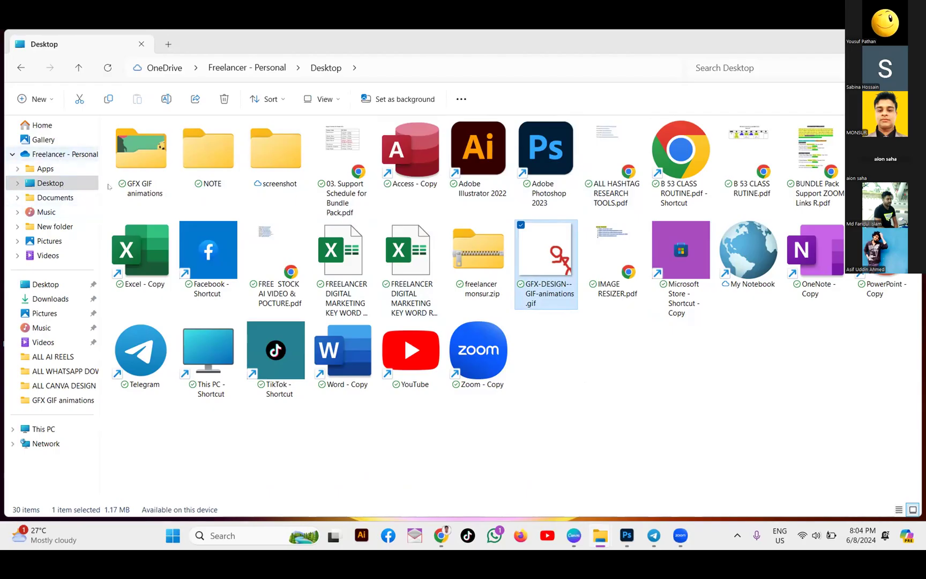
double_click(142, 156)
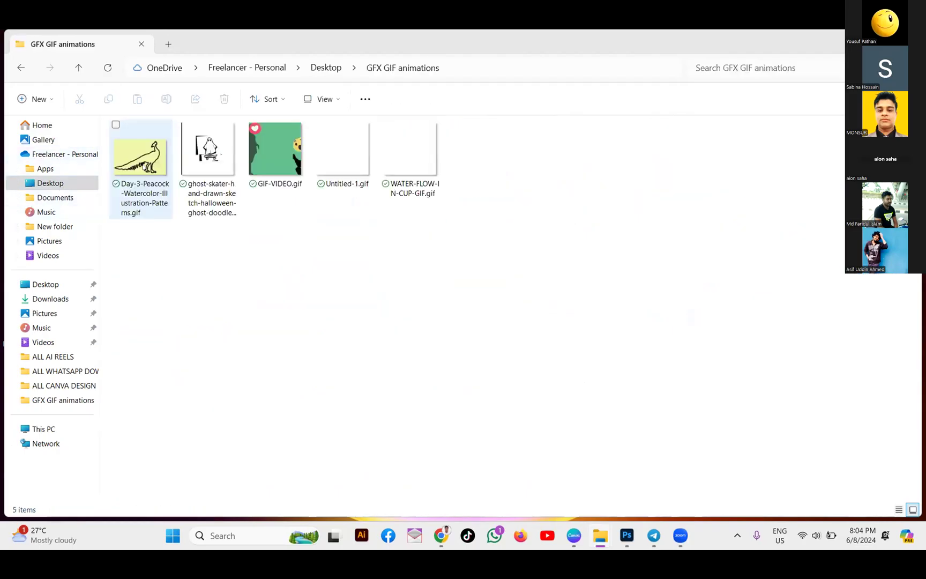
drag(144, 254, 436, 178)
click(513, 244)
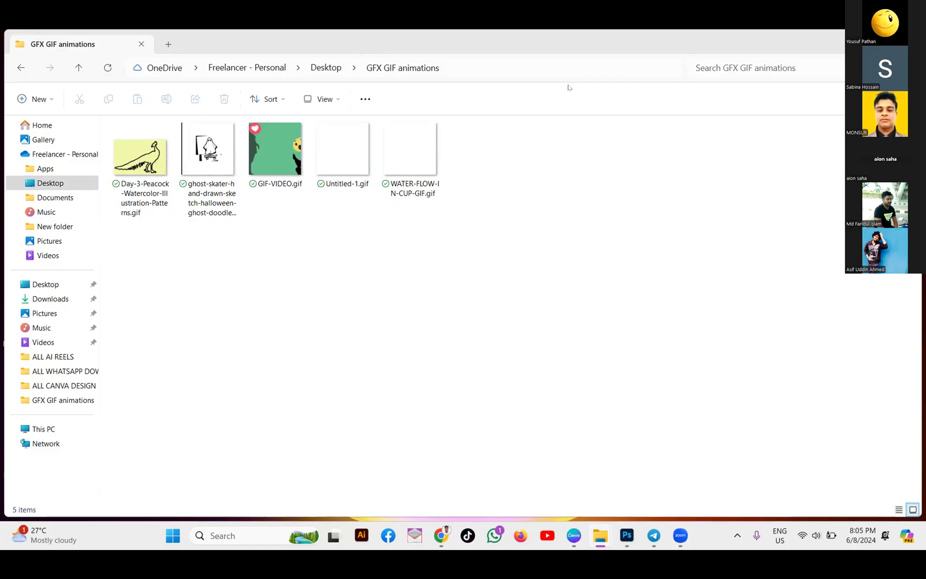
drag(146, 278, 421, 171)
click(545, 257)
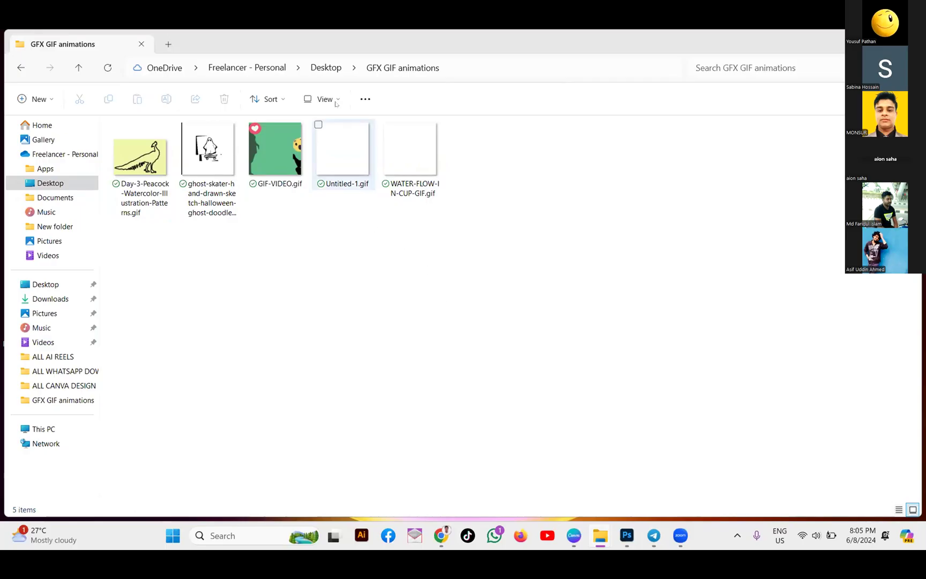
Return to Desktop and play GFX-DESIGN--GIF-animations.gif in the photo viewer
click(327, 67)
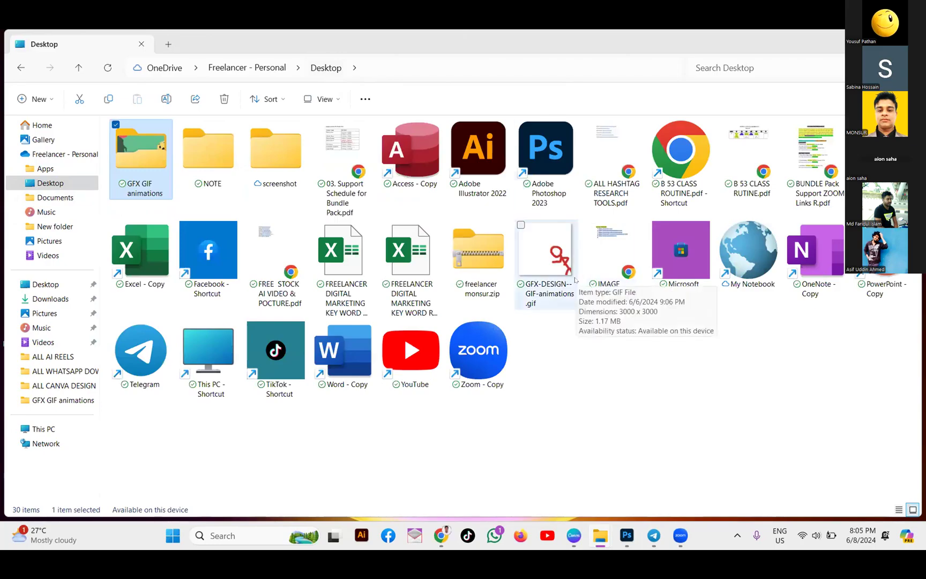
click(554, 260)
double_click(552, 260)
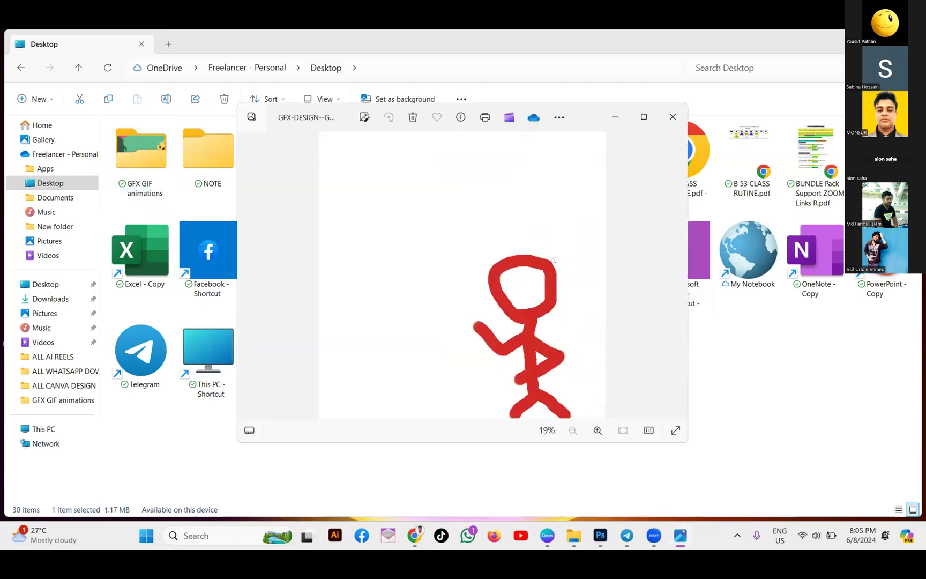
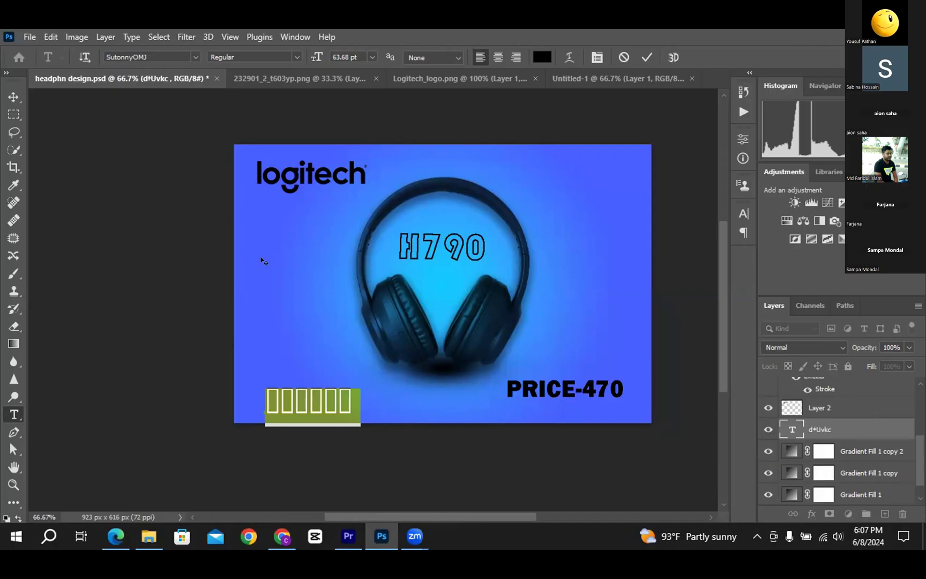
Select all the garbled boxed characters in the lower-left text layer and delete them
click(316, 401)
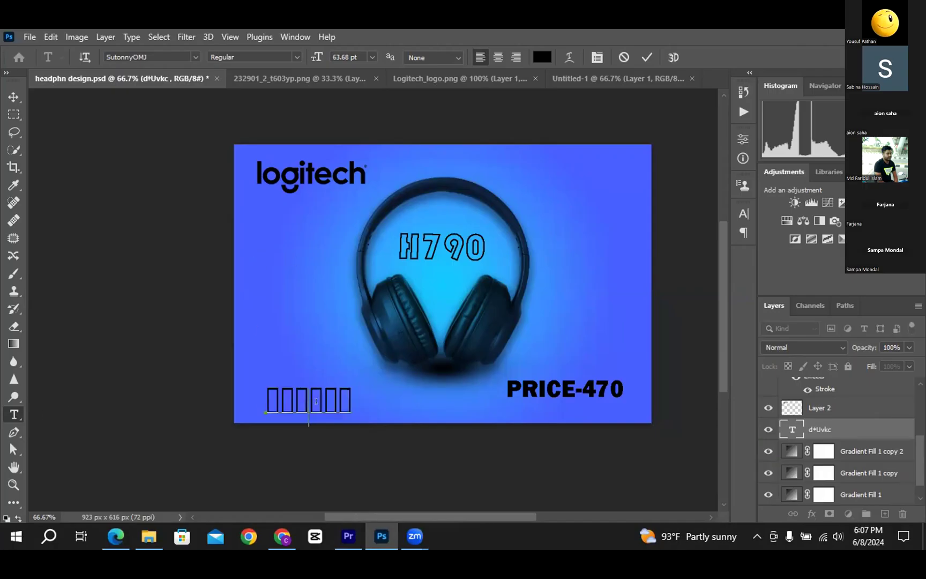
key(ctrl+a)
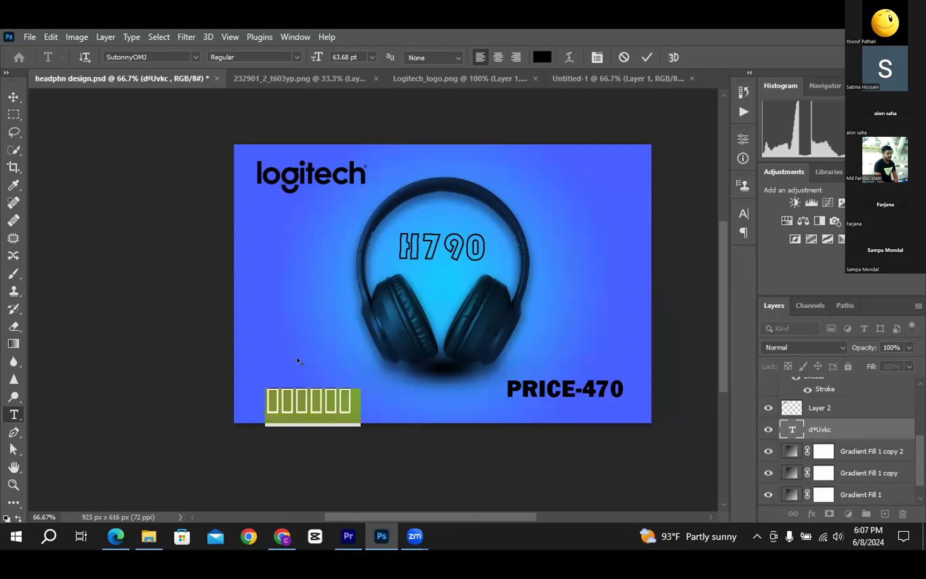
key(BackSpace)
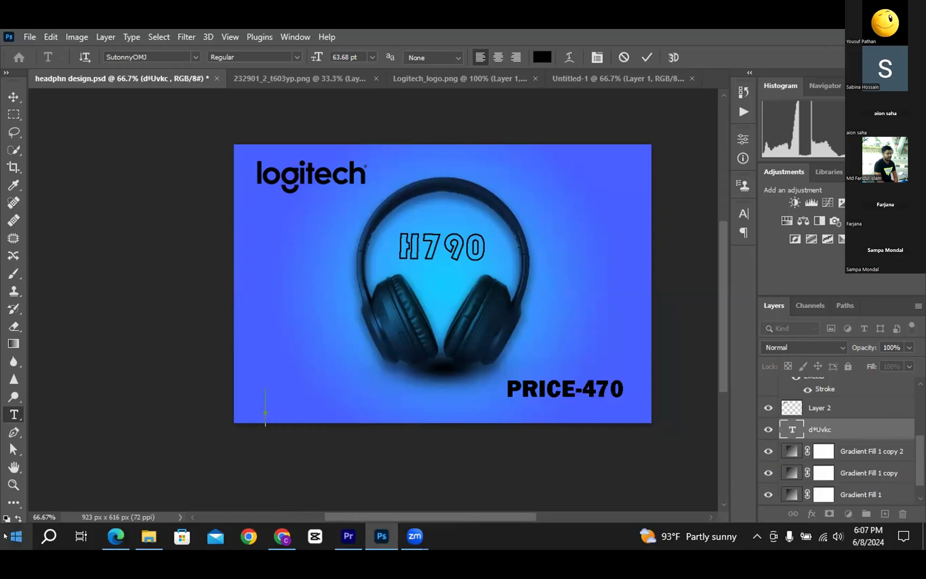
click(22, 534)
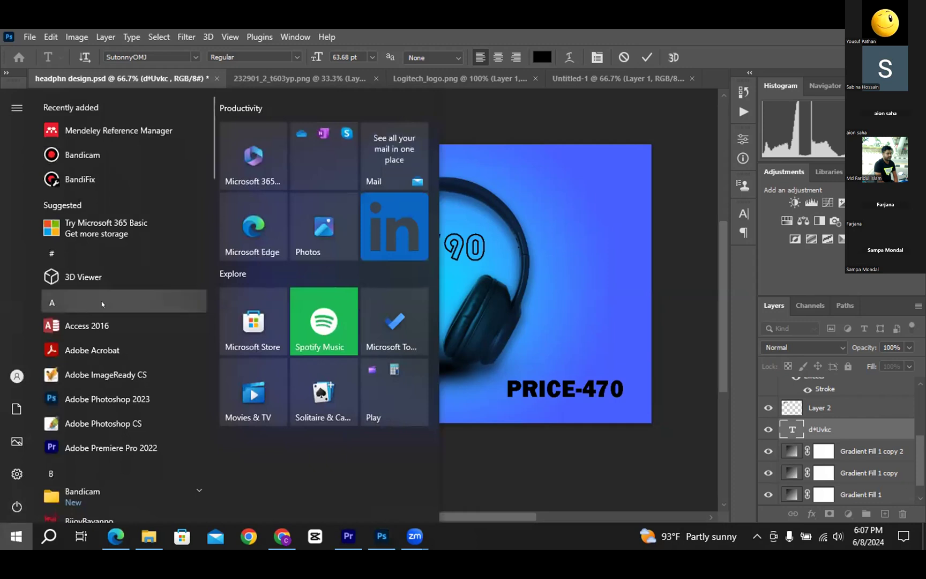
Jump to the B apps in the Start menu to find BijoyBayanno, then close the menu
click(101, 301)
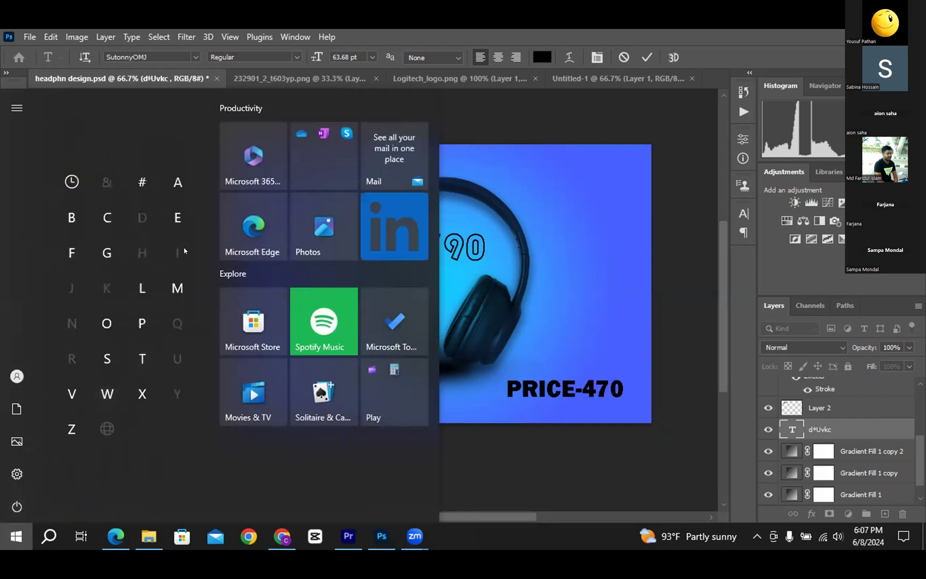
click(75, 225)
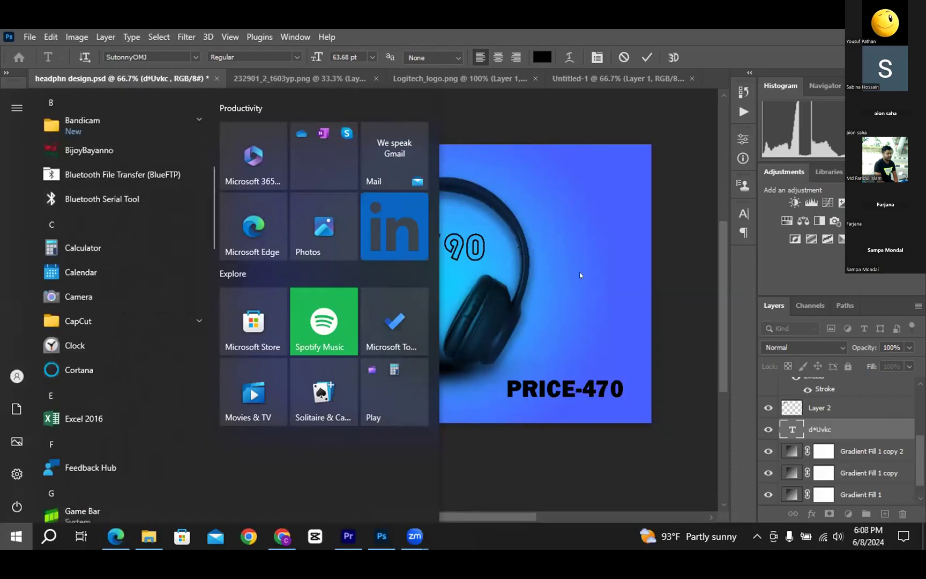
key(Escape)
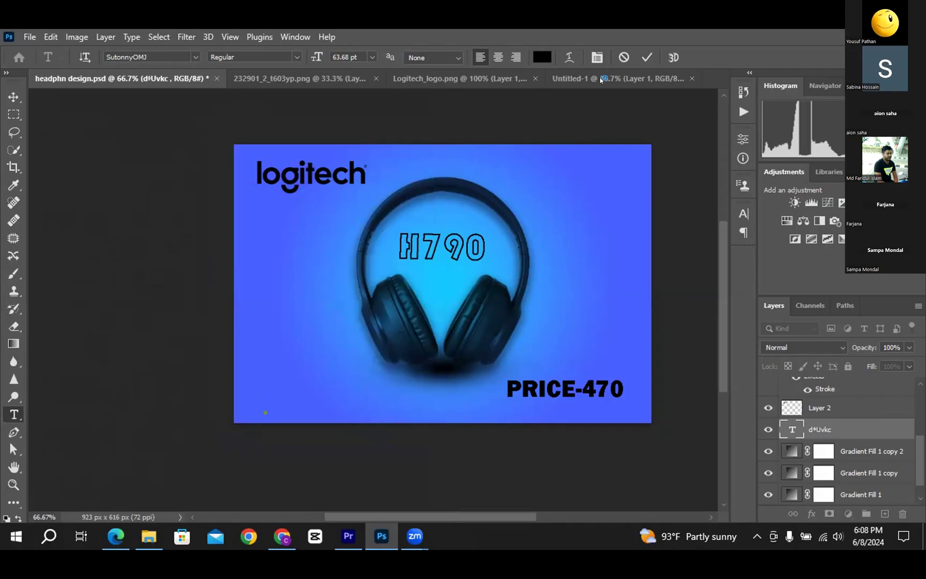
Switch input to Bijoy Classic, type 'A\A' in the layer, and apply the Sitka Subheading font
key(ctrl)
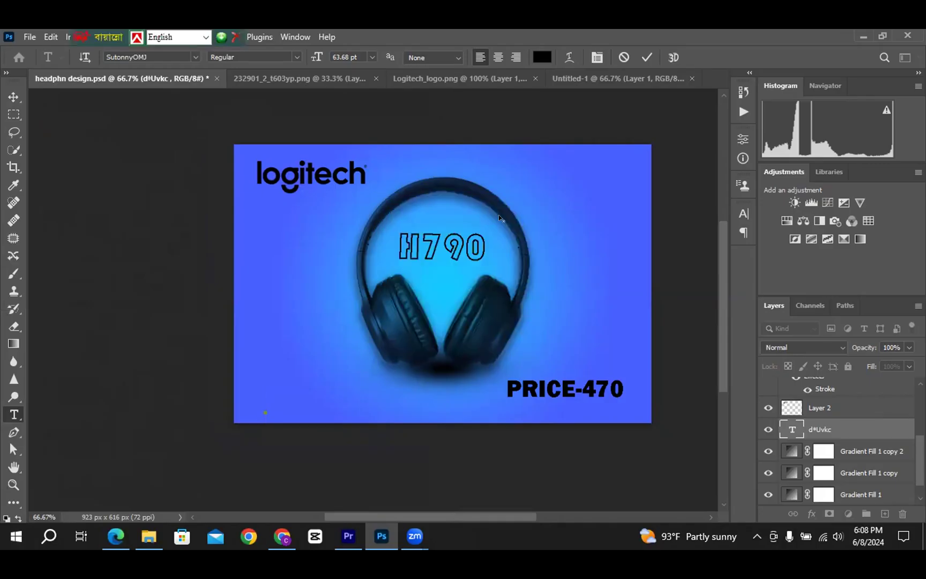
key(ctrl+alt+b)
text(AA)
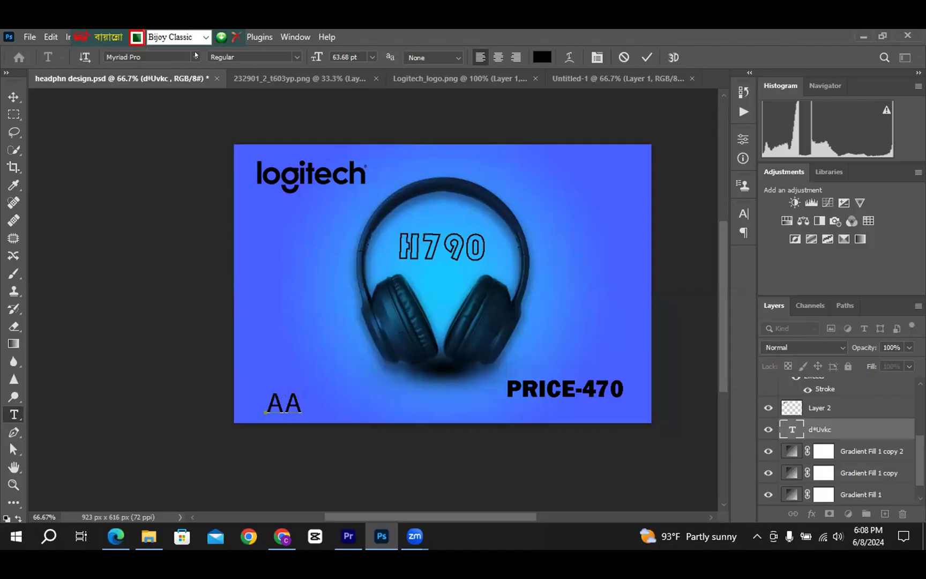
click(156, 53)
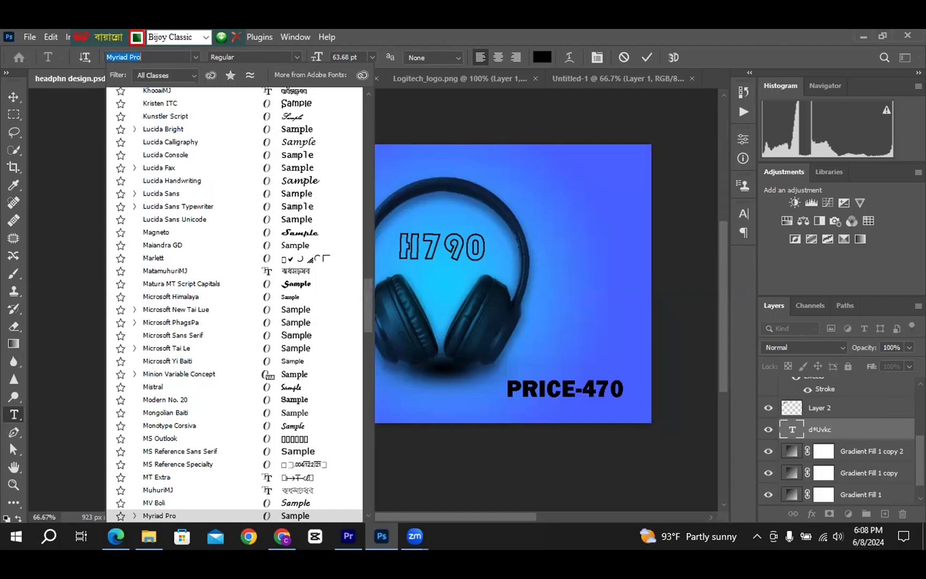
key(BackSpace)
text(y)
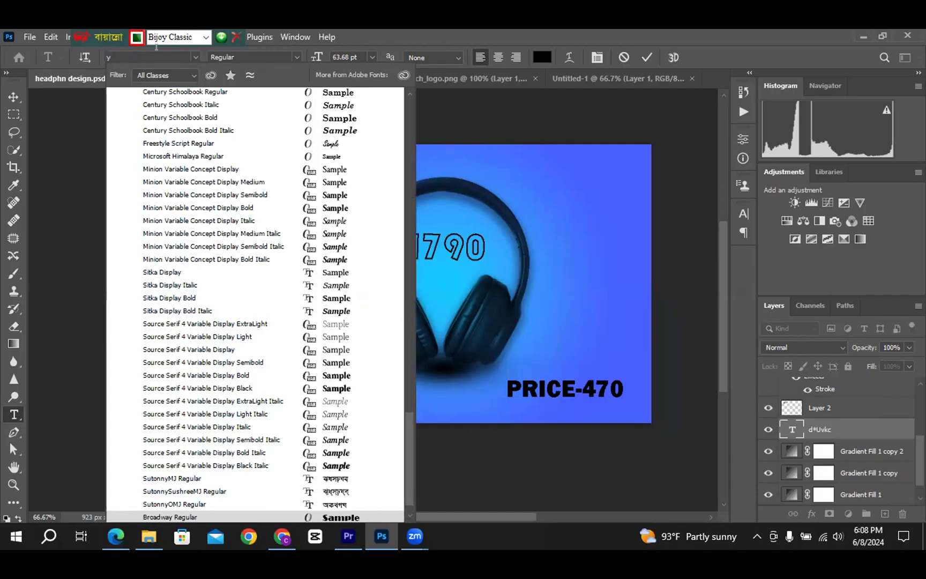
key(BackSpace)
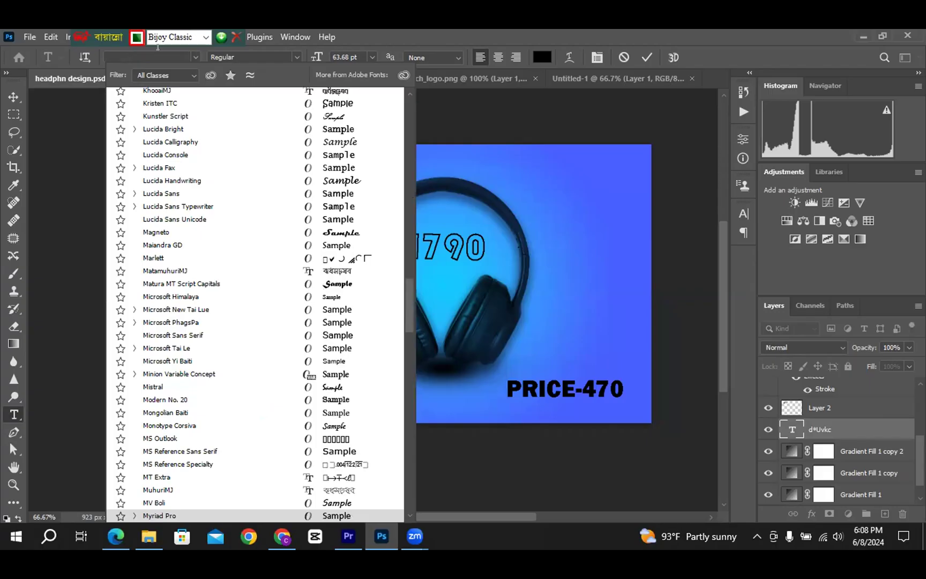
text(su)
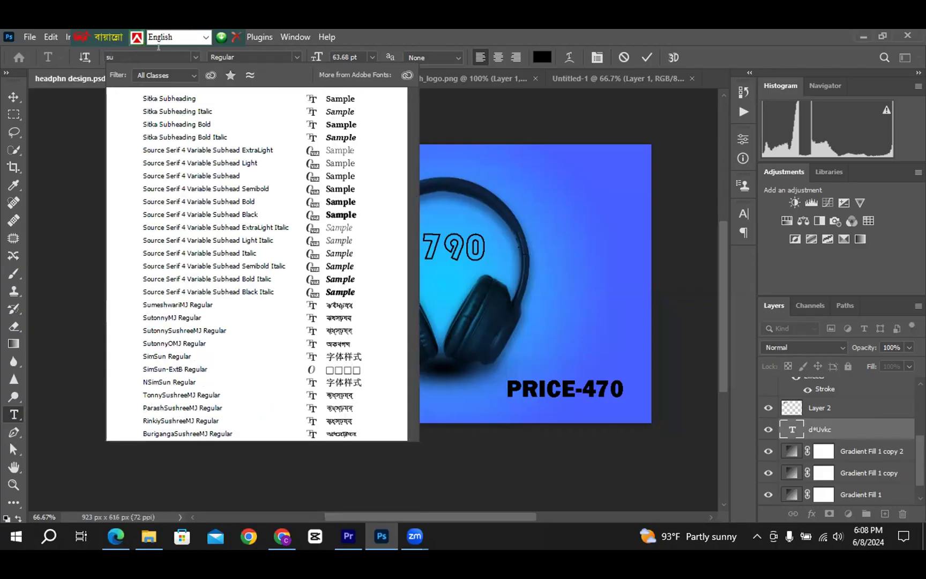
key(Return)
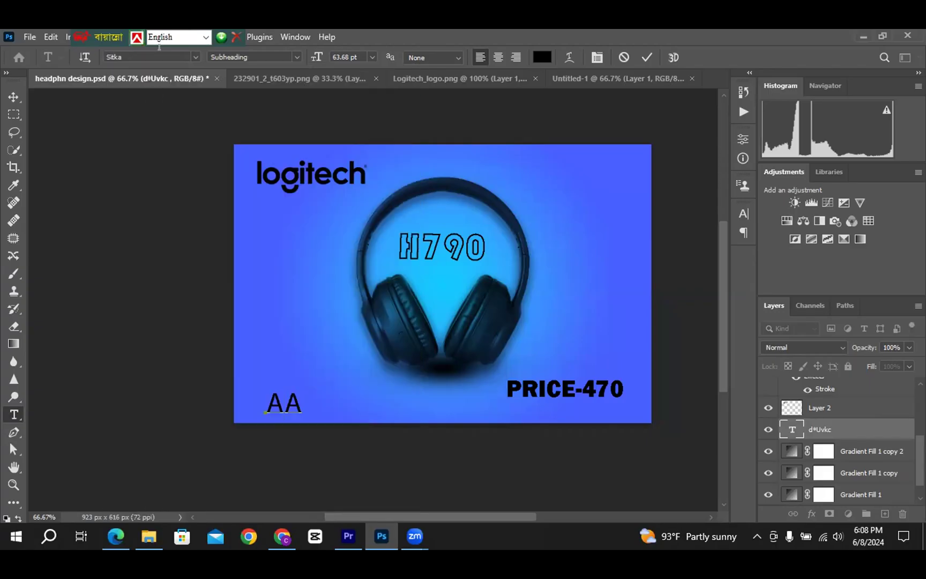
text(\)
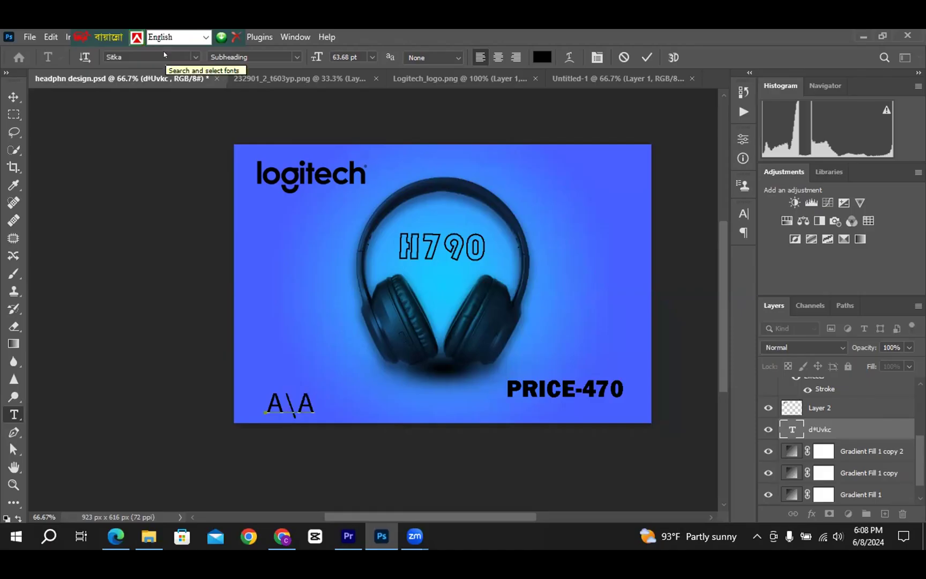
Change the text's font to SutonnyMJ and turn Bijoy Classic input back on
click(164, 50)
key(BackSpace)
text(sut)
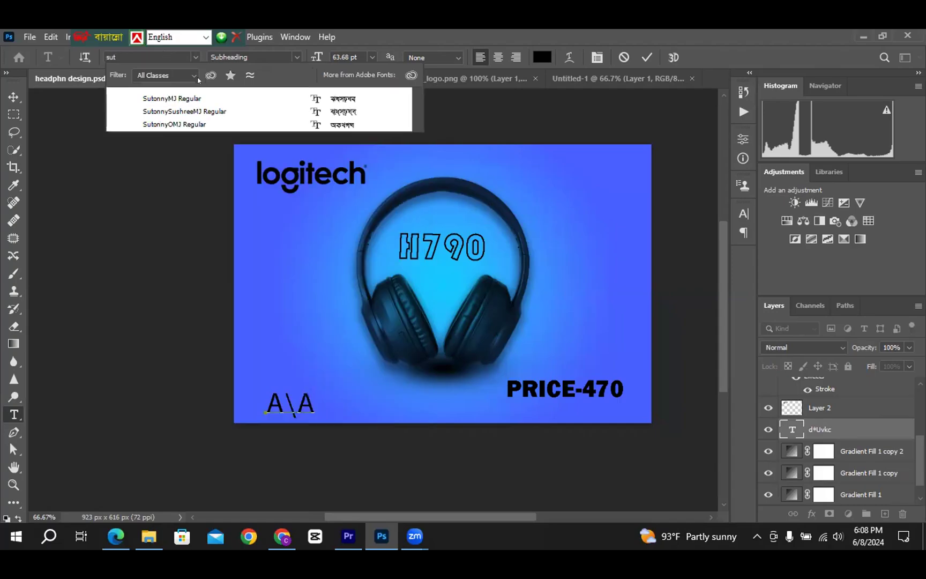
key(Down)
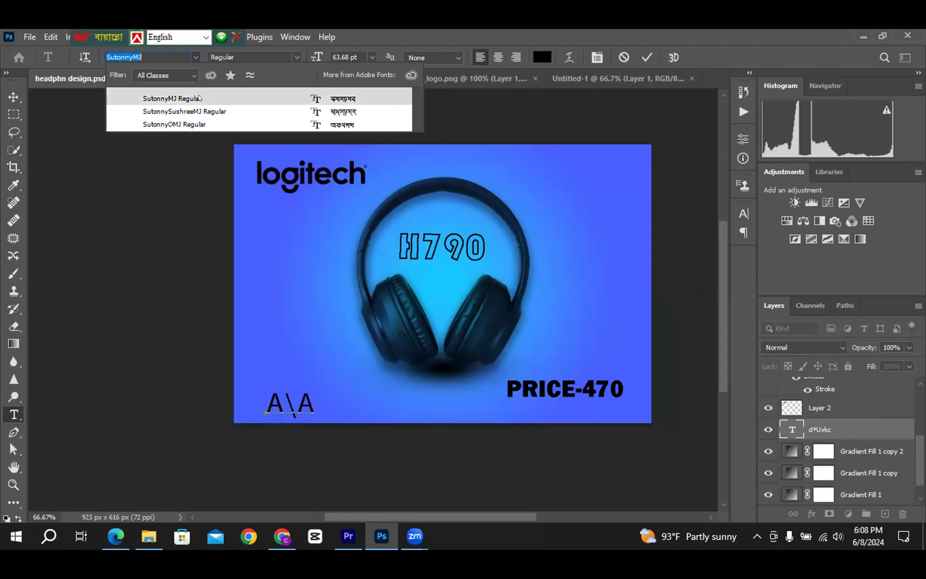
click(198, 98)
click(206, 37)
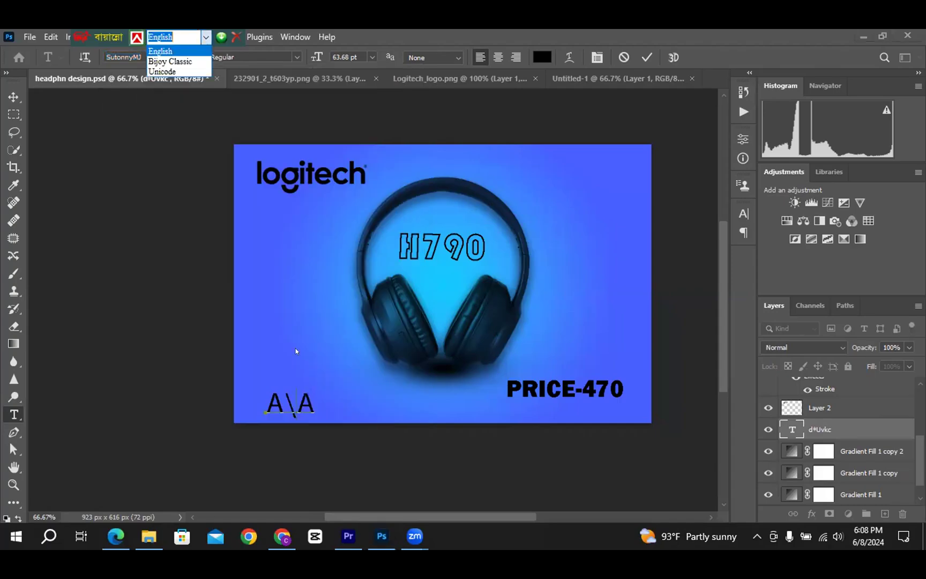
key(ctrl+alt+b)
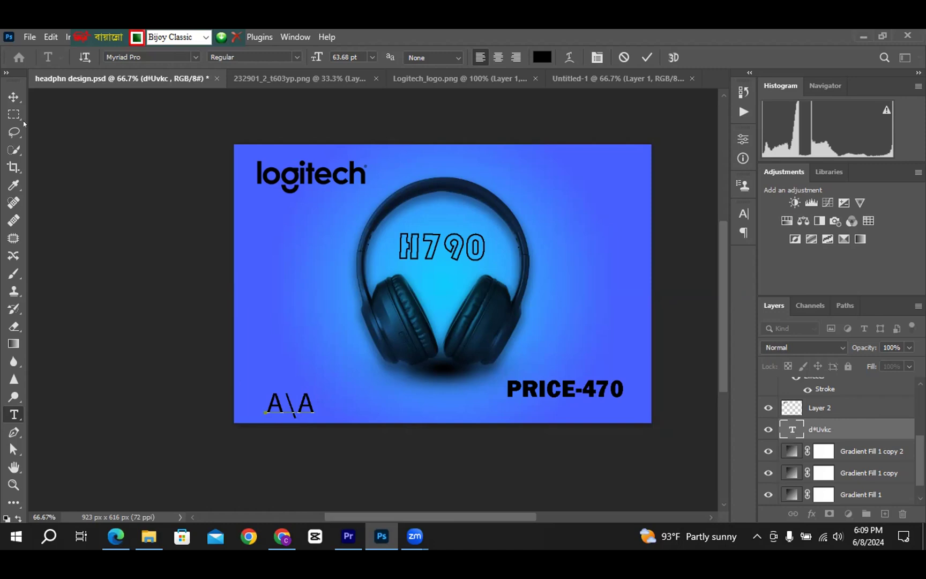
Commit the A\A text and start a new mid-left text layer in SutonnyMJ
key(ctrl+Return)
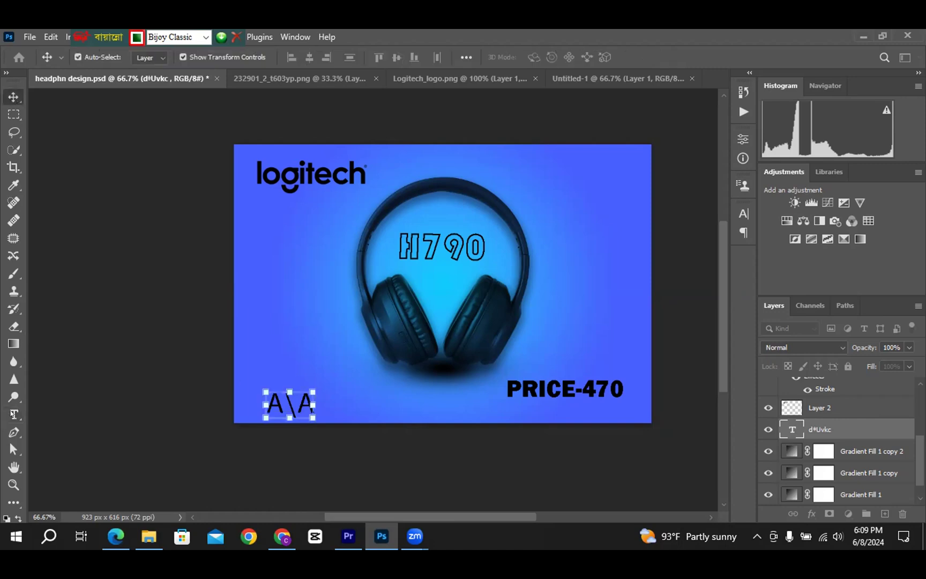
key(t)
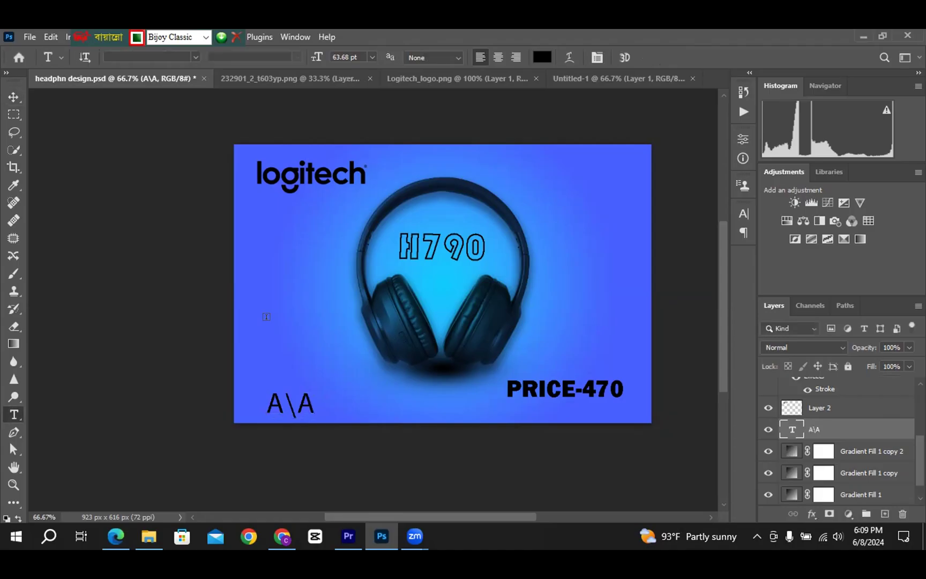
click(272, 325)
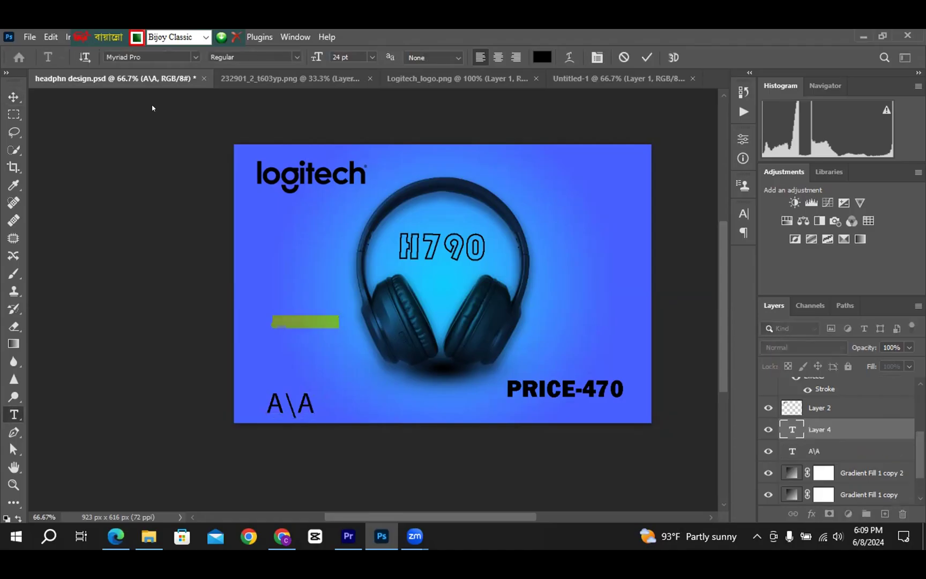
click(196, 55)
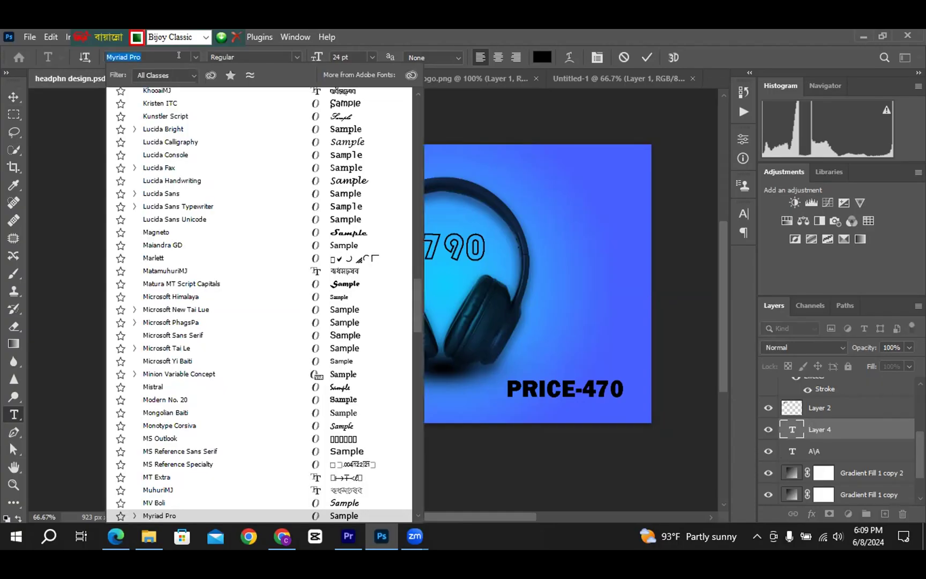
text(yRU)
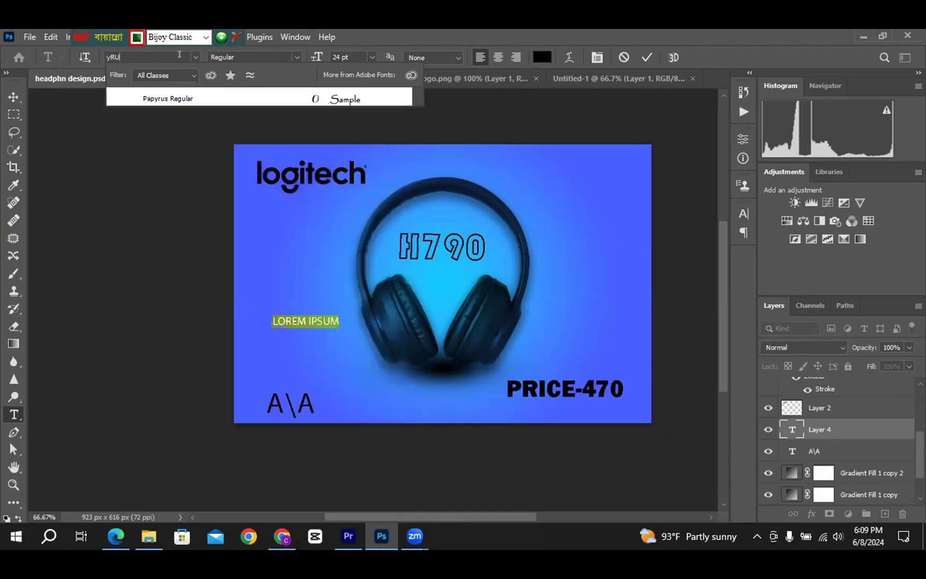
key(BackSpace)
key(BackSpace)
key(BackSpace)
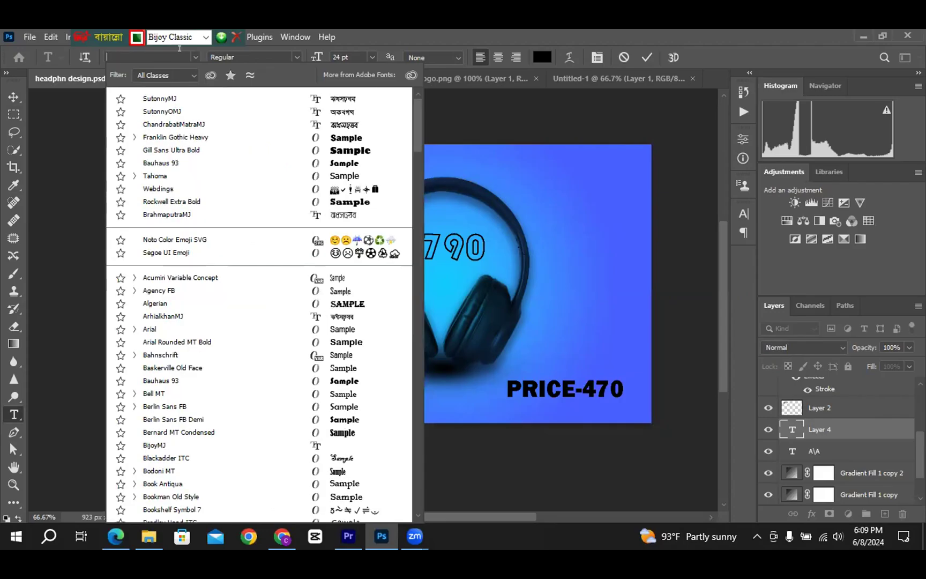
key(ctrl+alt+b)
key(ctrl+alt+b)
key(ctrl+alt+b)
text(su)
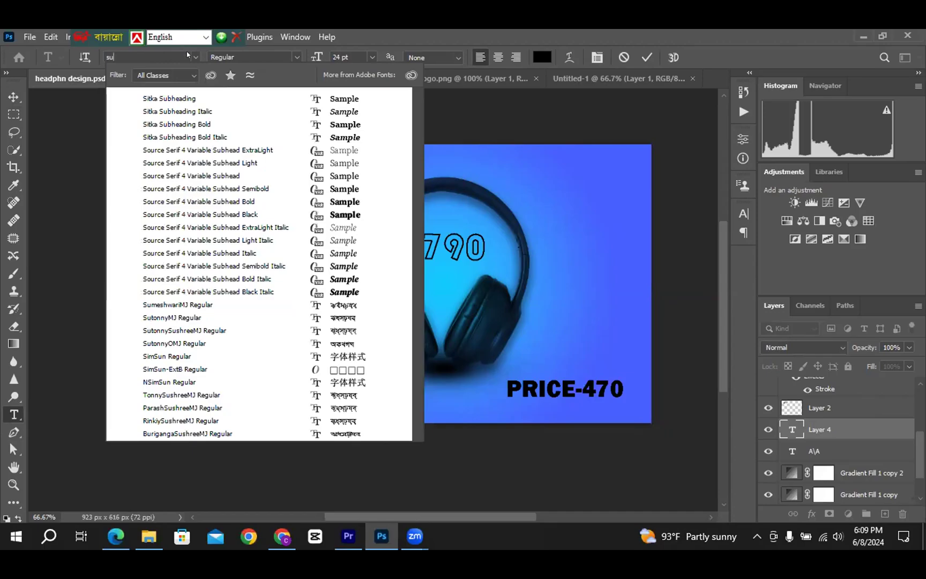
text(t)
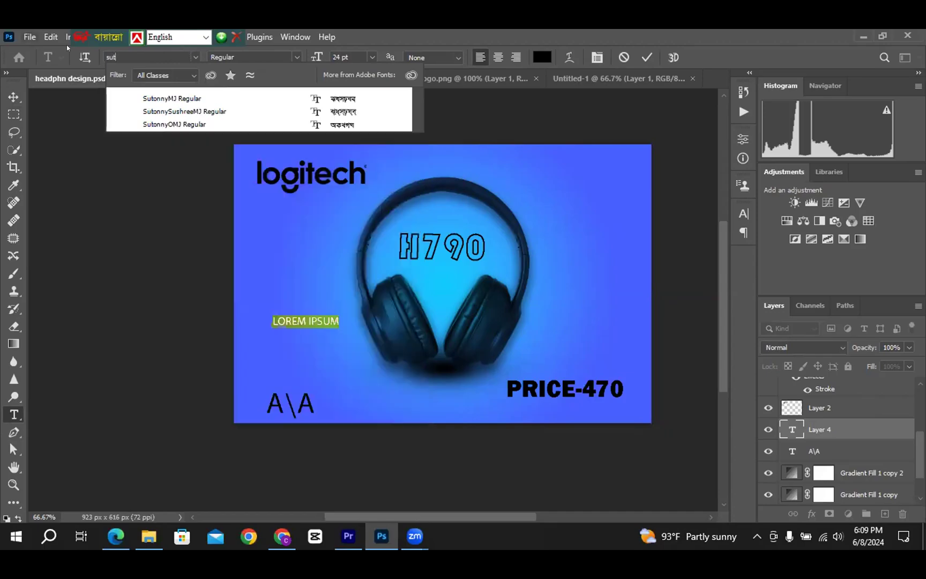
click(164, 101)
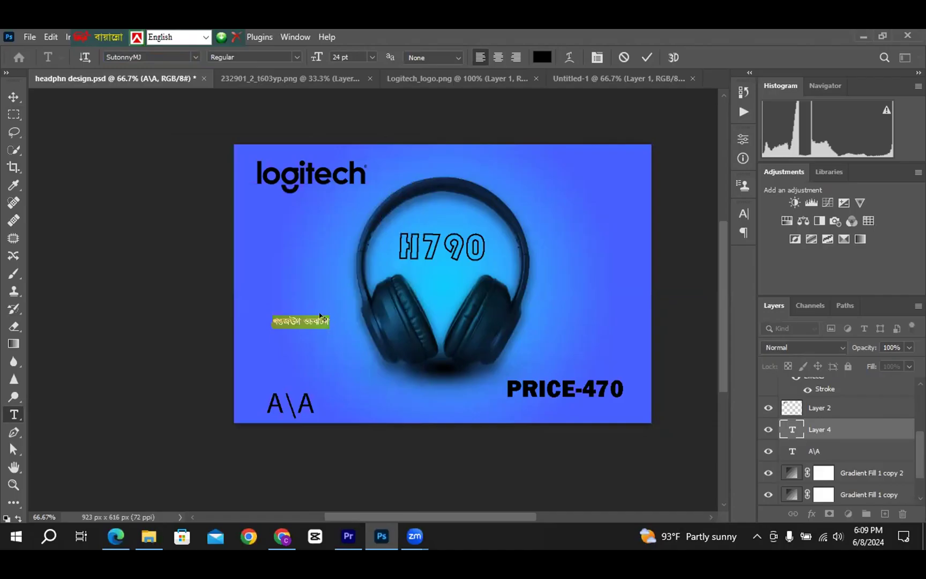
Clear the placeholder, toggle Bijoy modes, and type Bengali letters, correcting mistakes down to অ
key(BackSpace)
key(ctrl)
key(ctrl+alt+b)
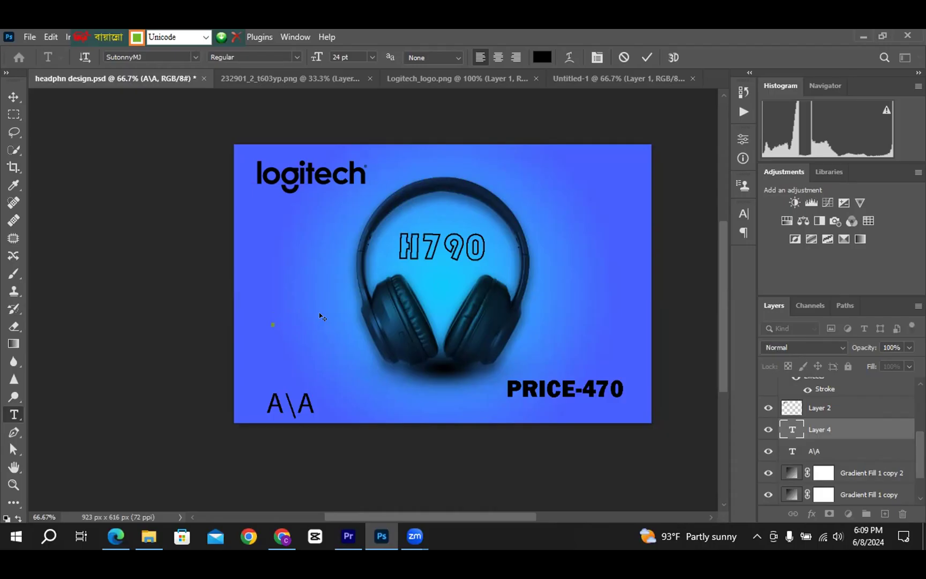
key(ctrl+alt+b)
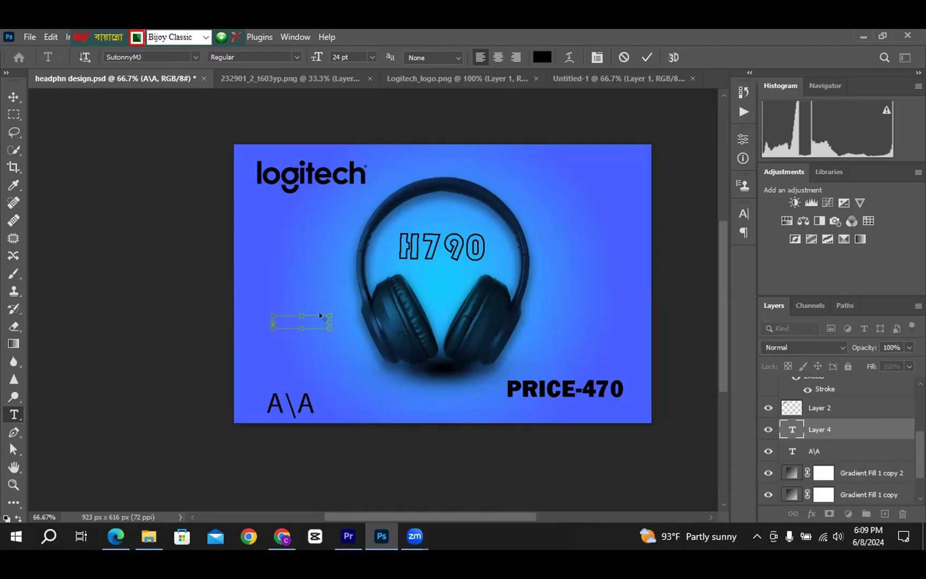
text(অামার)
key(BackSpace)
key(BackSpace)
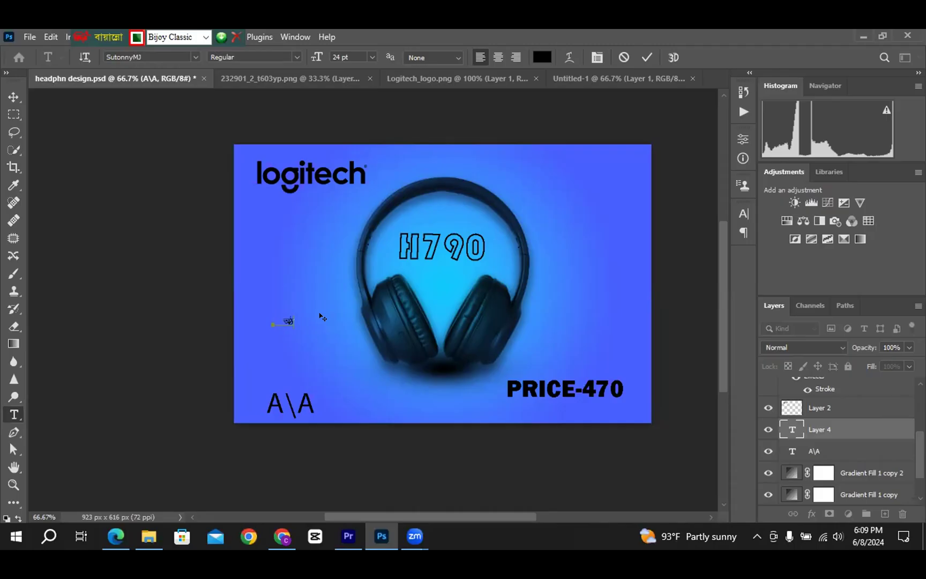
key(BackSpace)
text(ন)
key(BackSpace)
text(ঁ)
key(BackSpace)
text(ঁ)
Try another Bangla keyboard layout, then select the অ letter on the canvas
click(200, 33)
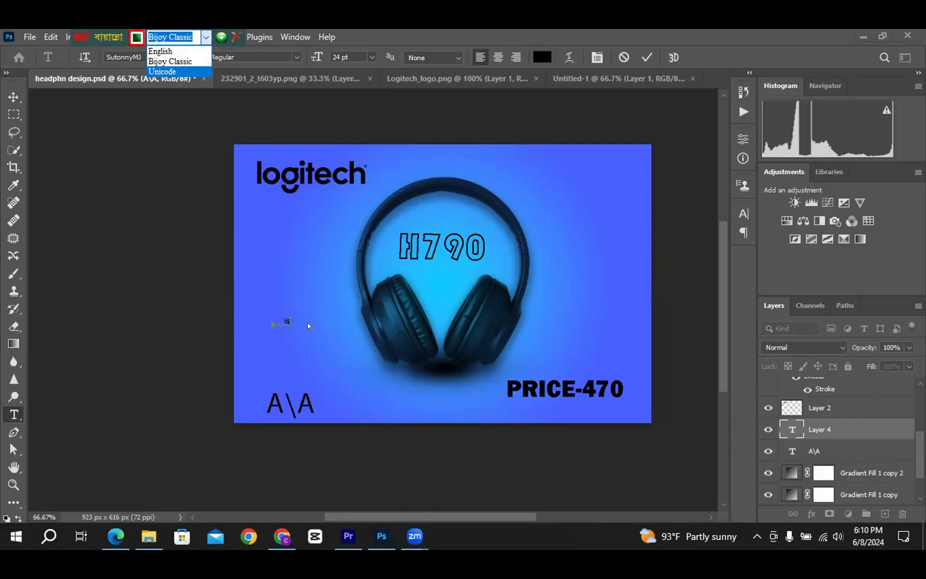
key(Return)
text(োমা)
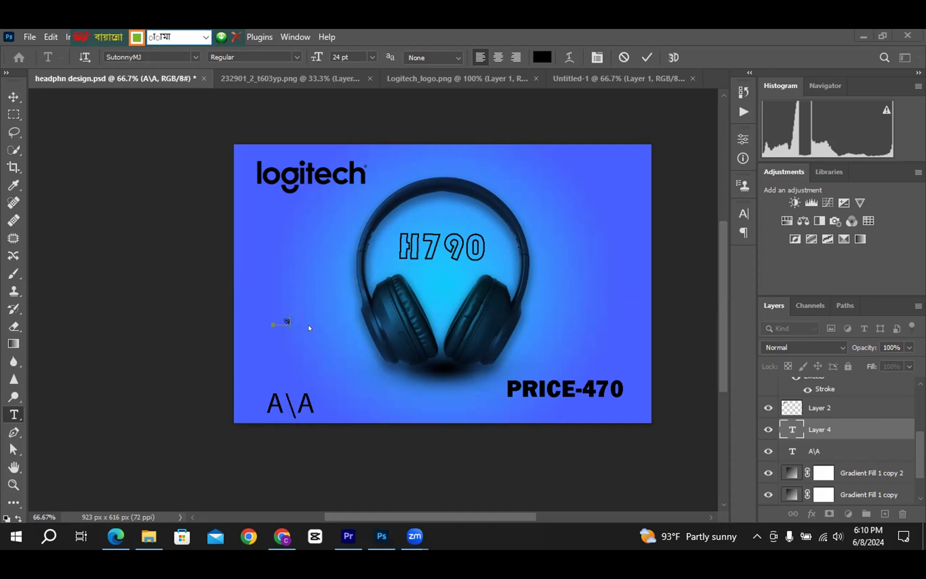
key(BackSpace)
key(BackSpace)
double_click(286, 318)
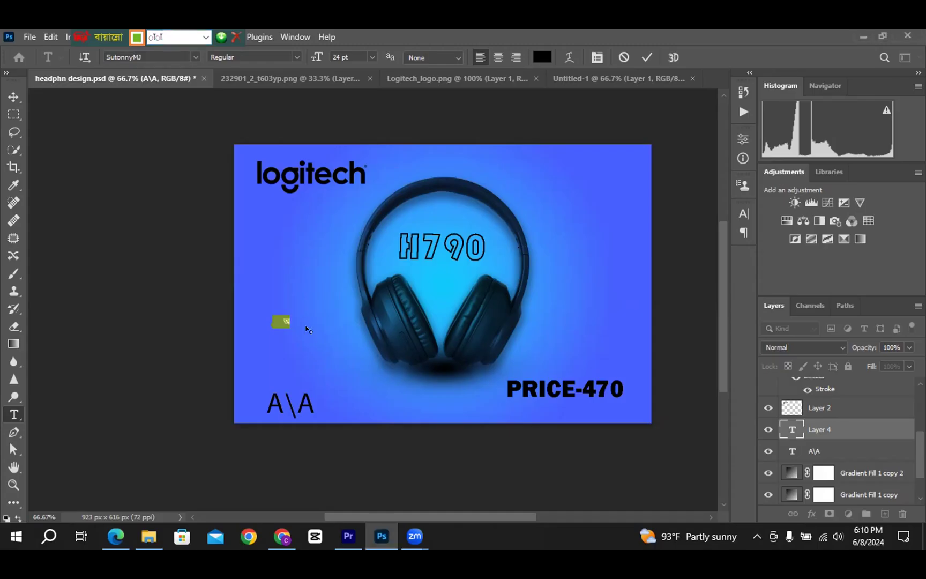
Switch Bijoy to Unicode, replace the letter with আমাদের, and commit it
click(206, 37)
click(189, 68)
key(BackSpace)
text(অ)
text(া)
text(ম)
text(া)
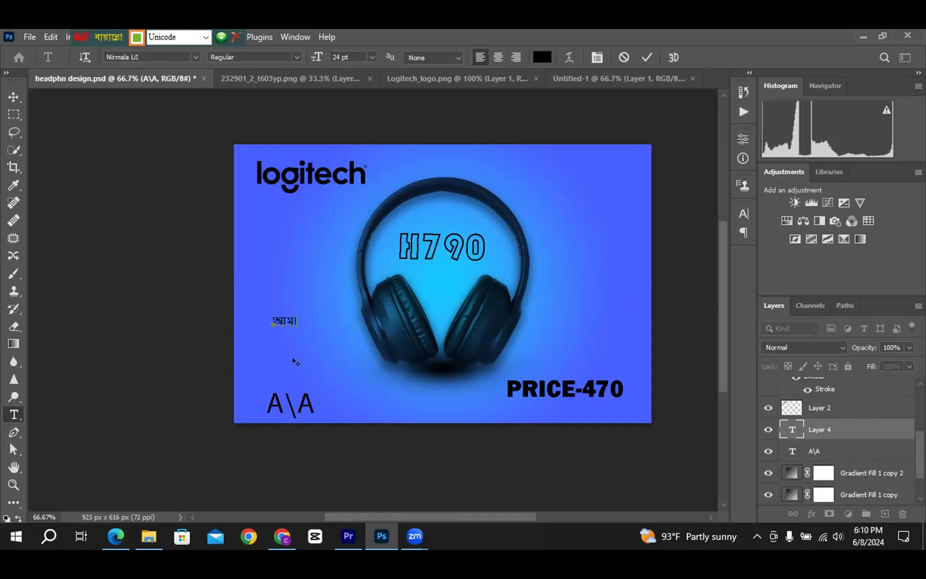
text(দের)
click(14, 96)
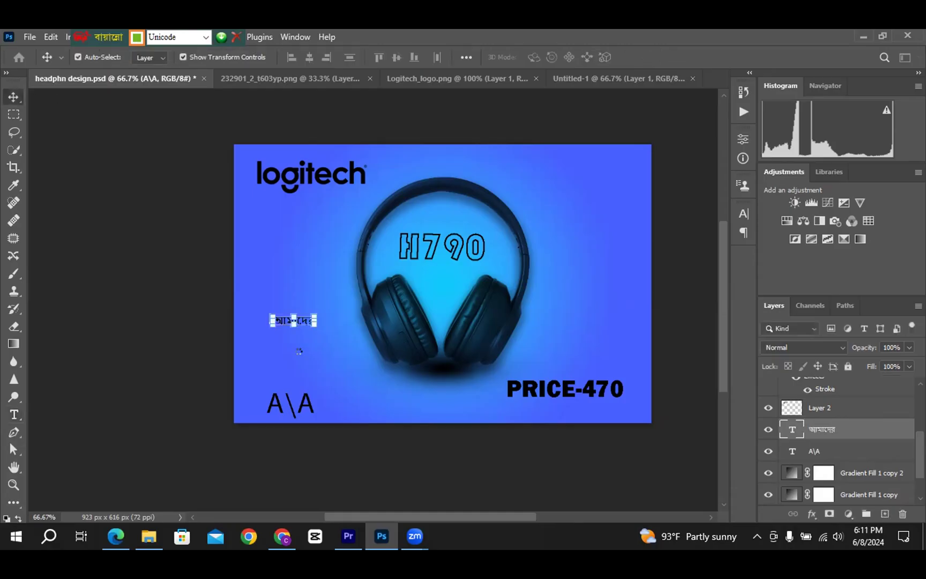
Scale the আমাদের word to about 274% and shift it toward the left edge
key(ctrl+t)
drag(315, 328, 388, 350)
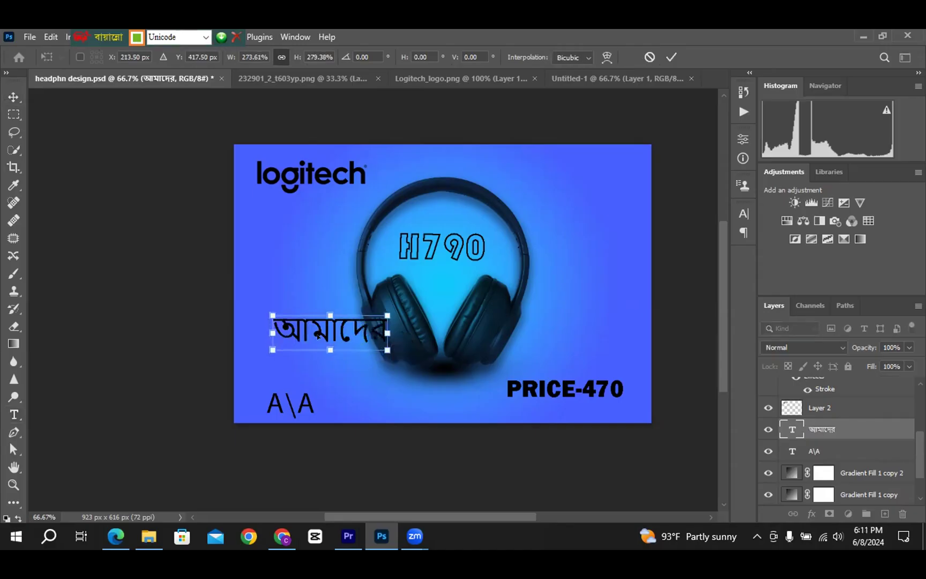
mouse_move(284, 327)
mouse_down()
mouse_move(252, 326)
mouse_move(283, 334)
mouse_up()
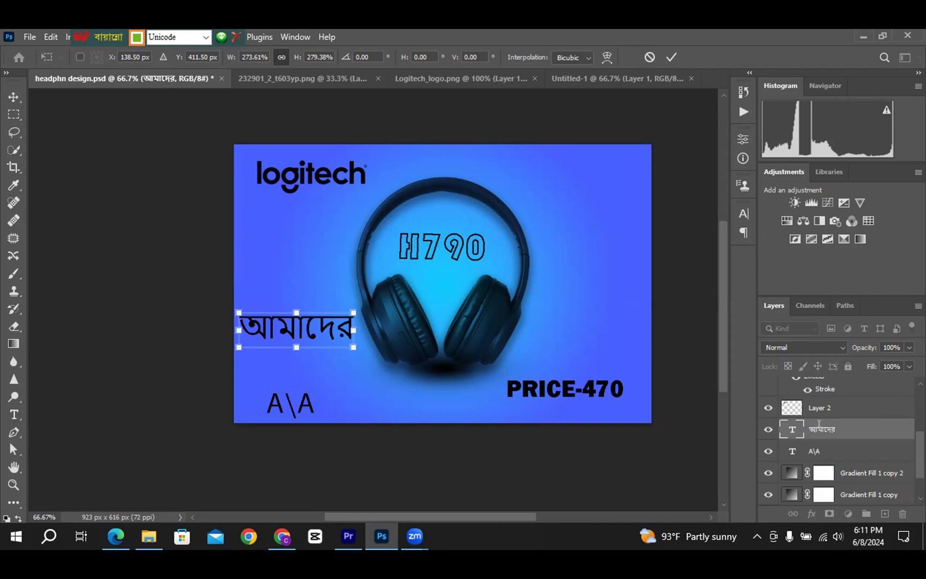
double_click(808, 426)
key(Return)
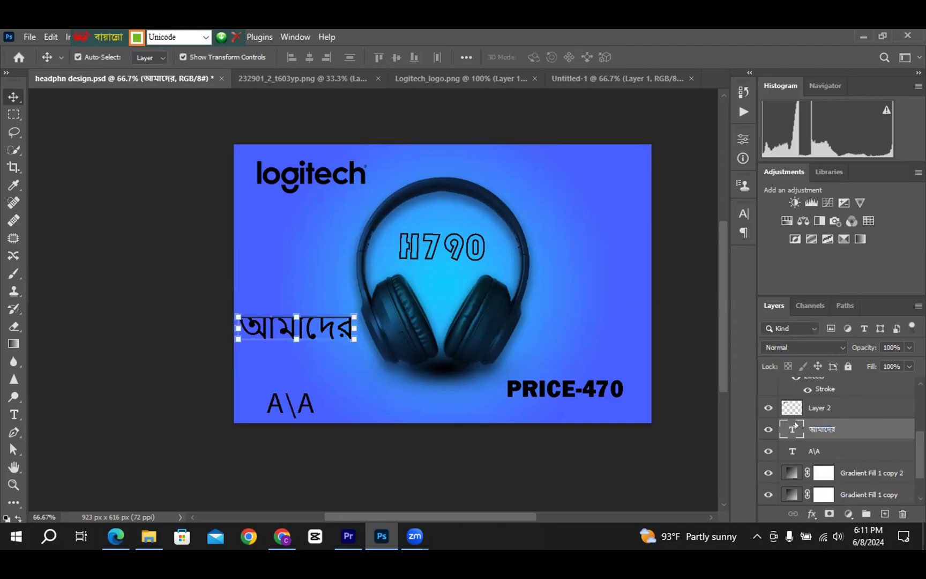
double_click(793, 427)
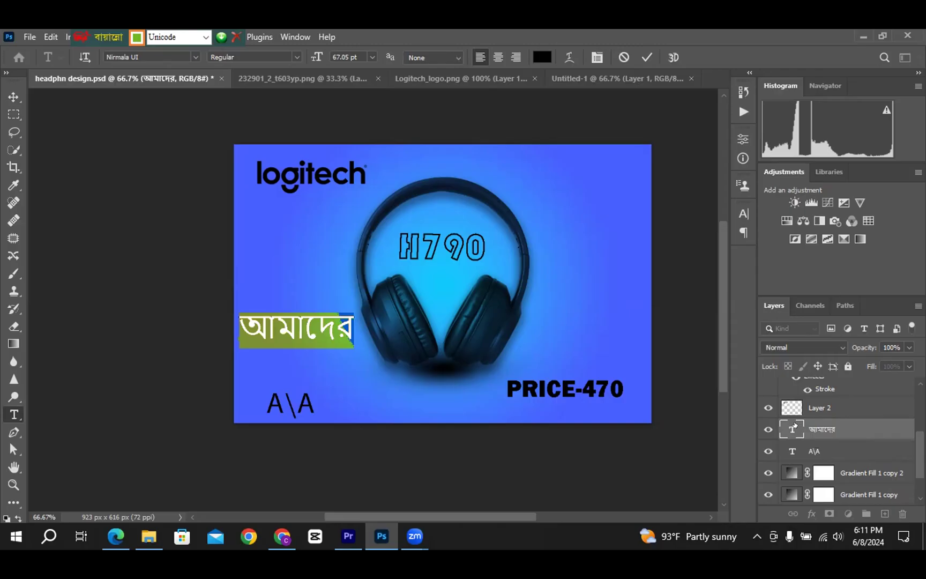
click(196, 56)
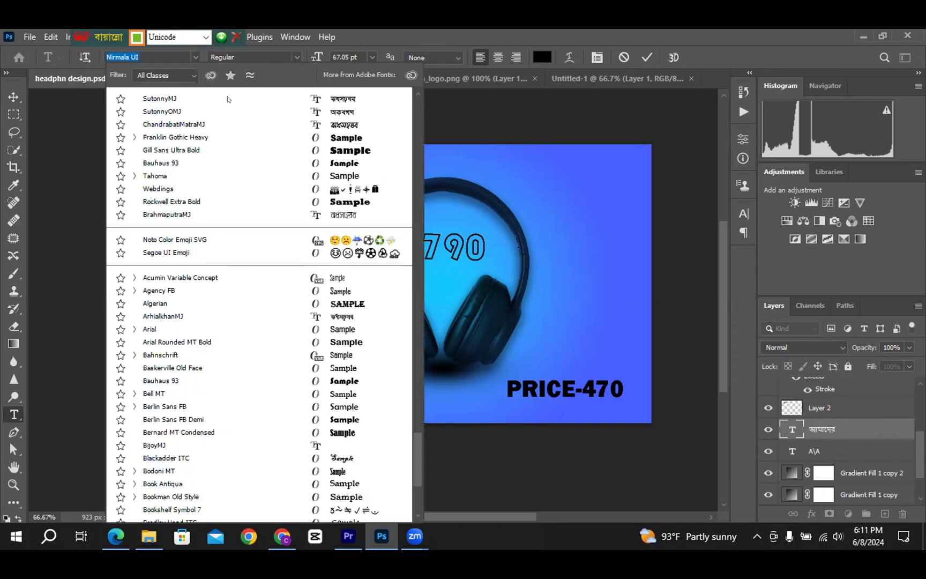
text(vi)
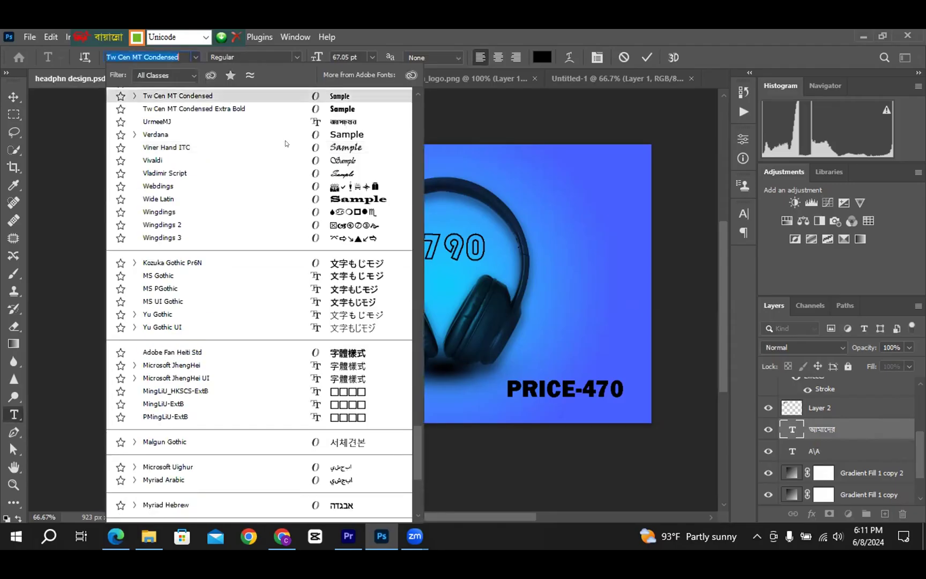
scroll(189, 104, up, 5)
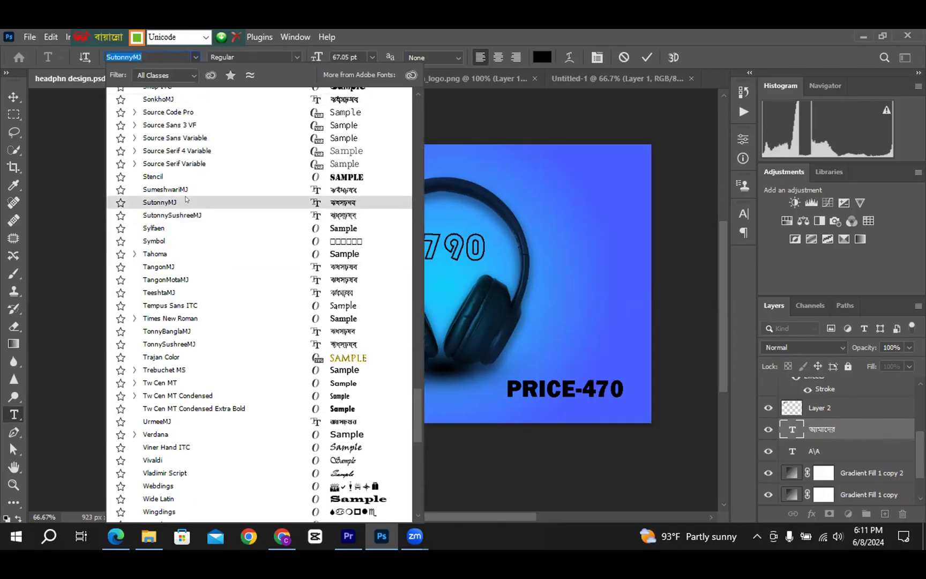
click(186, 202)
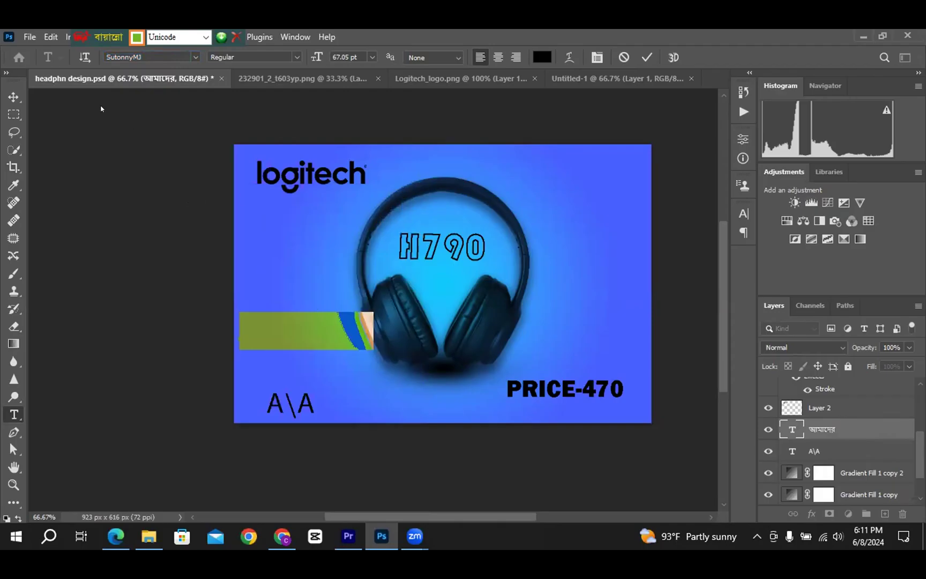
click(127, 56)
key(ctrl+alt+v)
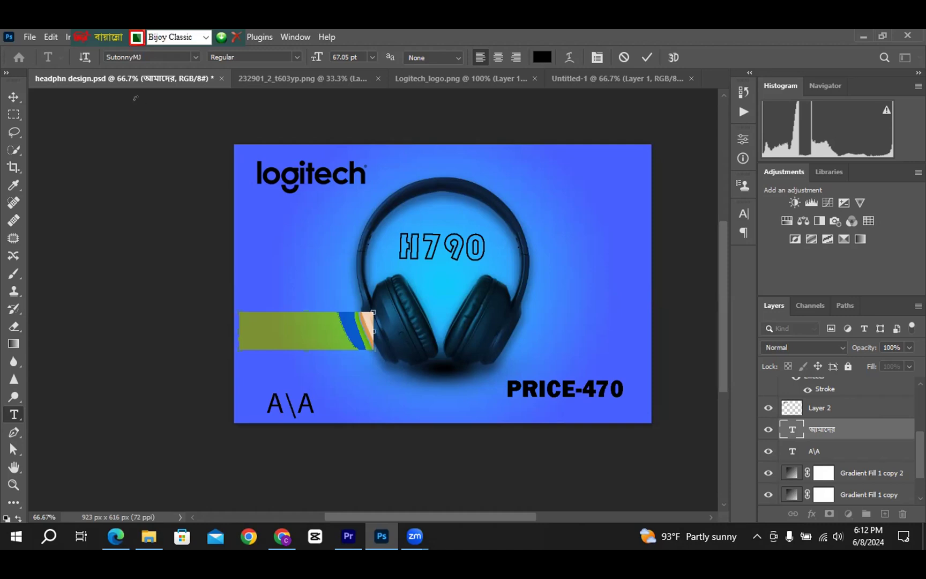
key(ctrl+alt+b)
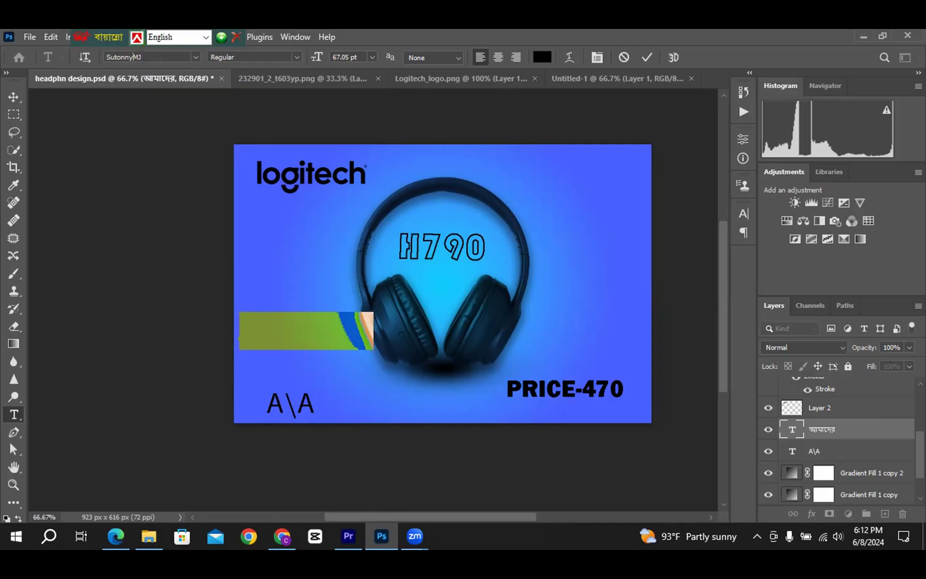
text(O)
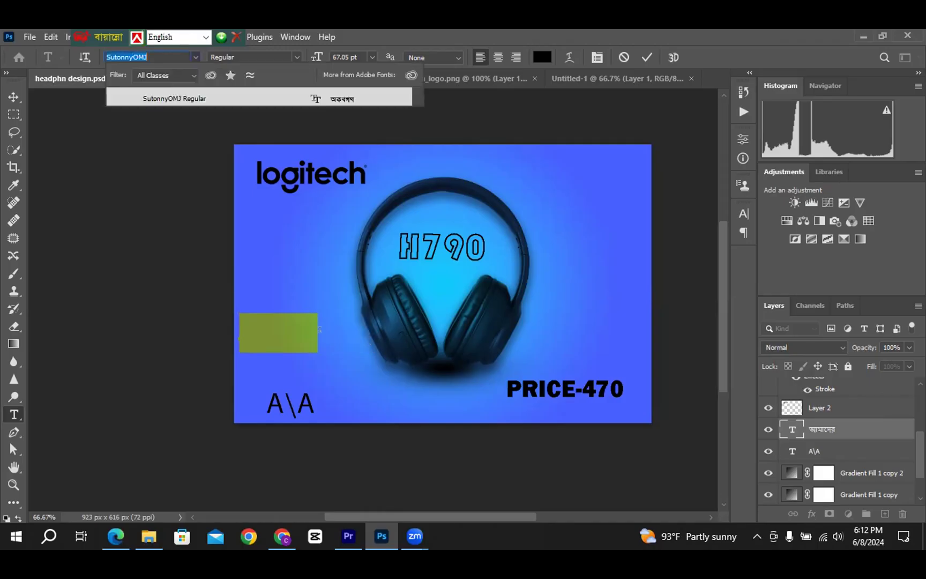
key(Return)
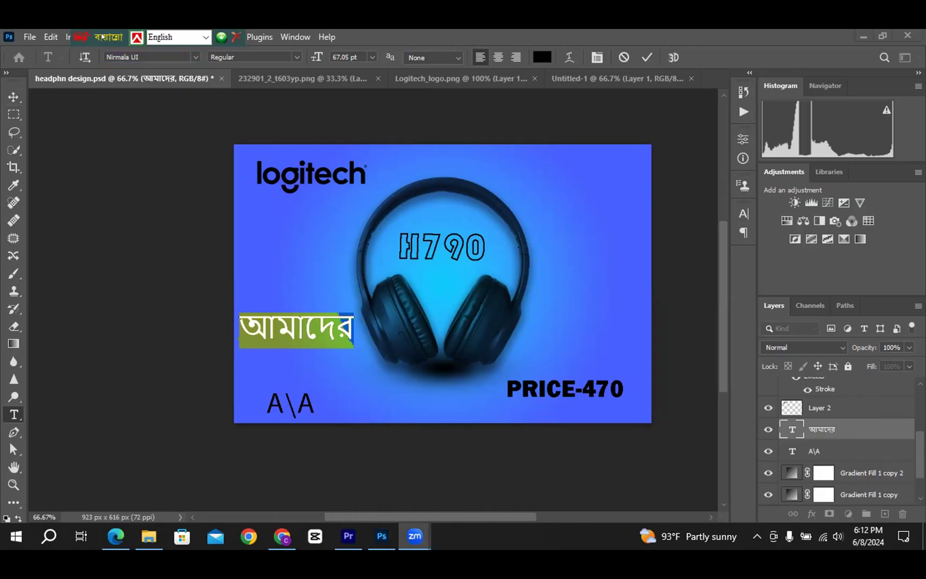
click(195, 56)
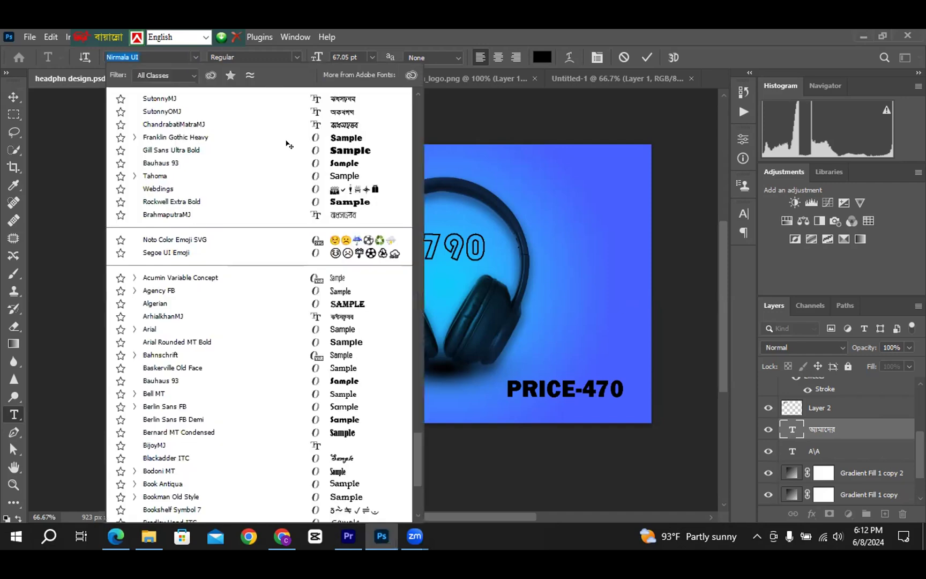
key(Return)
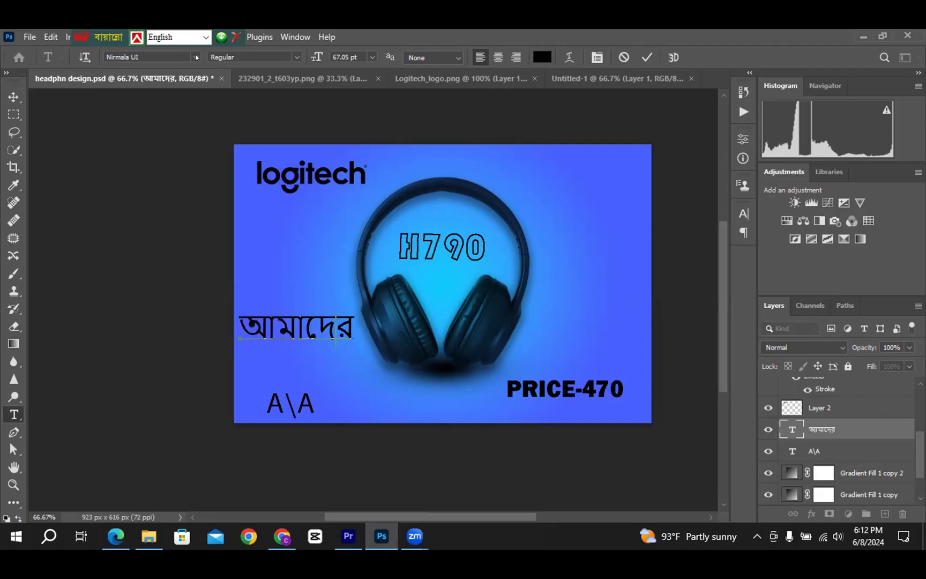
click(191, 38)
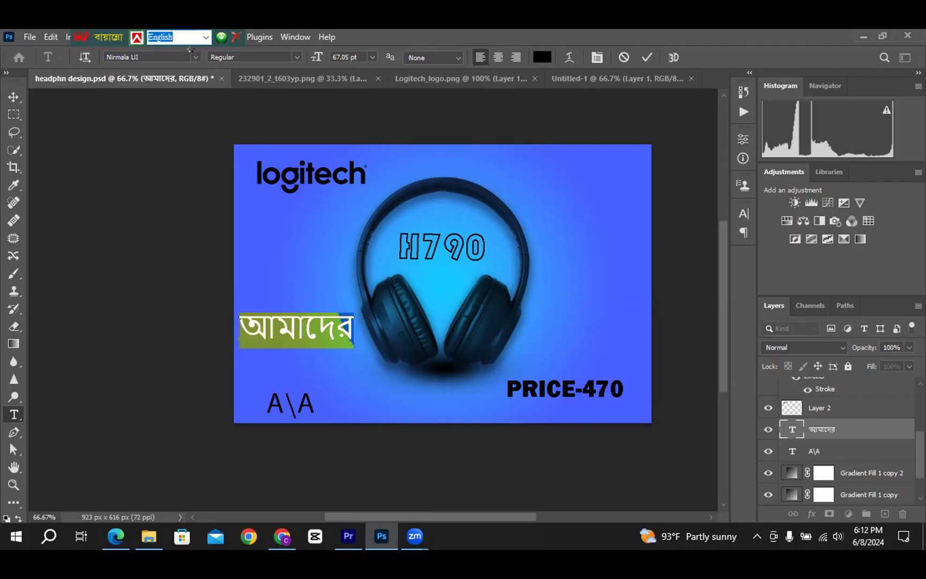
key(ctrl)
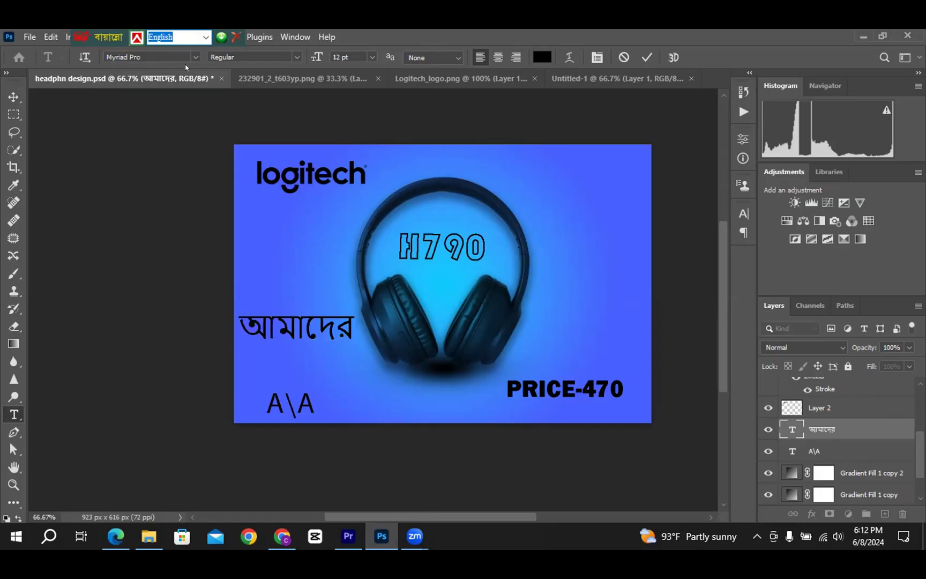
Choose the SutonnyOMJ font, add a new text layer on the canvas, and return to moving the আমাদের layer
click(195, 56)
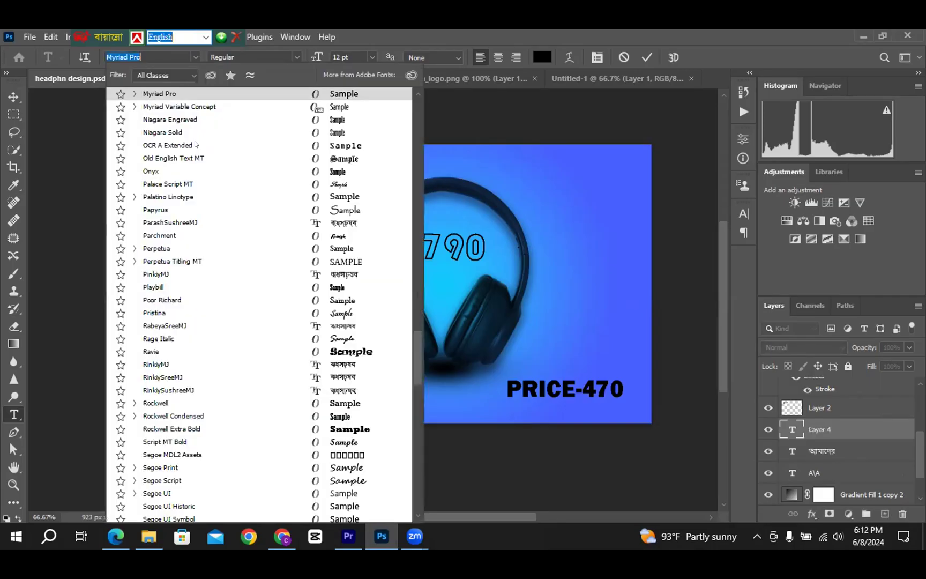
click(217, 118)
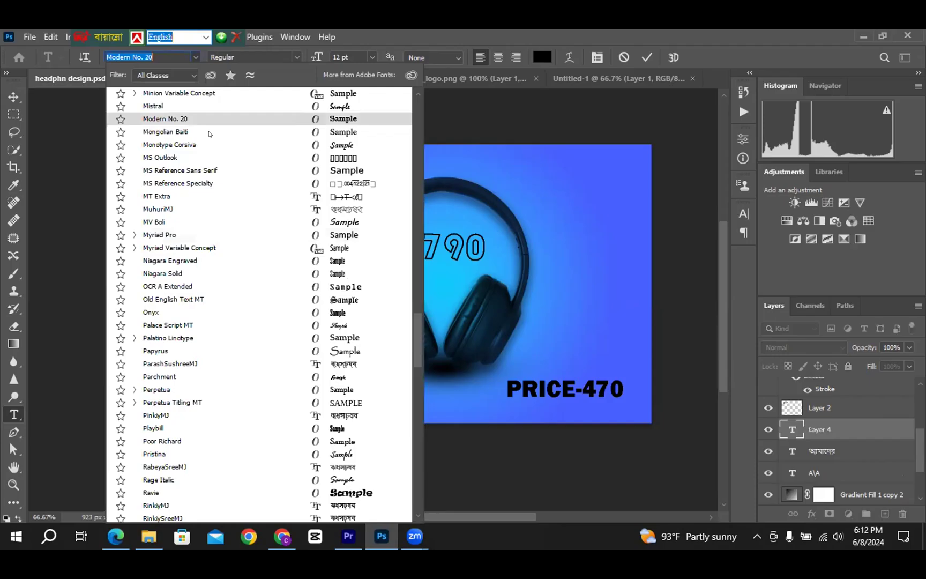
click(198, 174)
scroll(199, 174, up, 3)
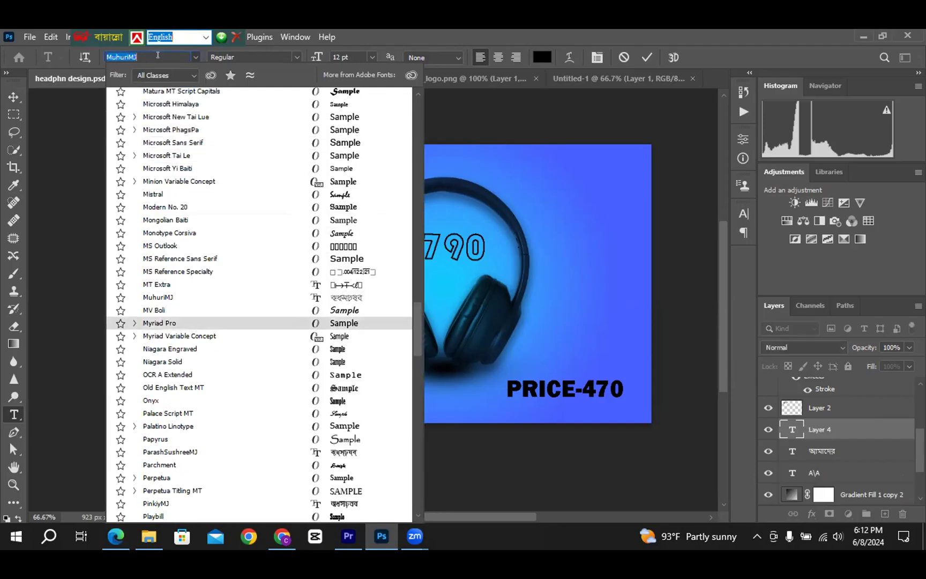
key(Up)
key(Up)
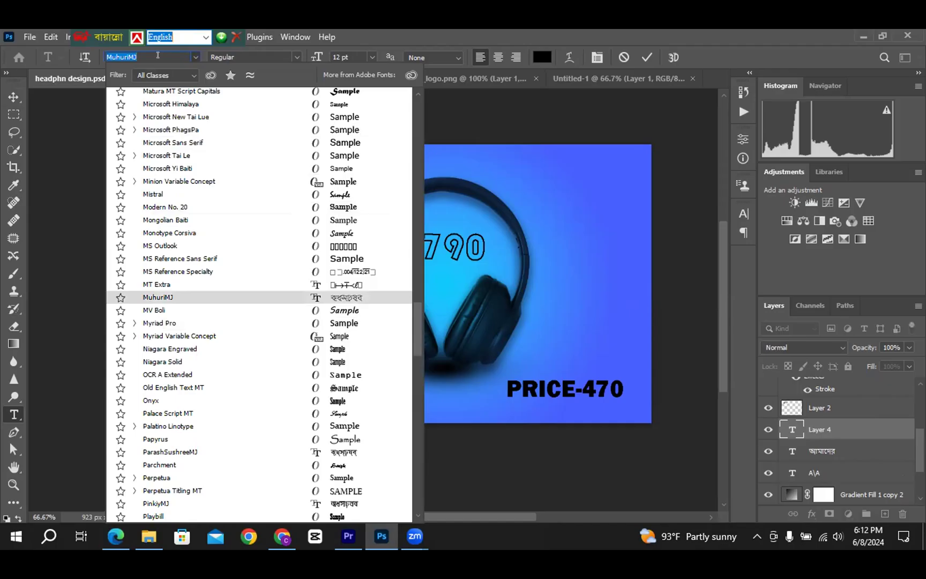
text(s)
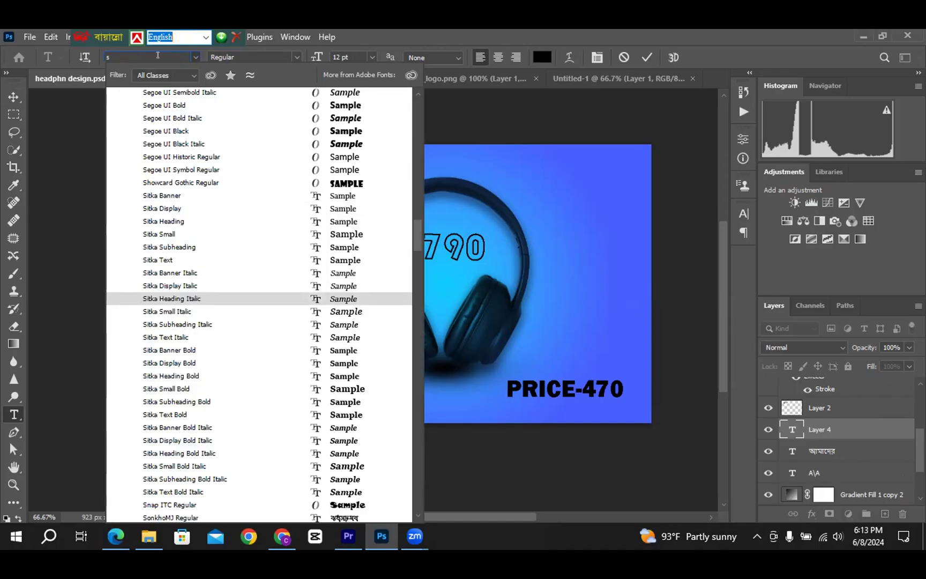
text(u)
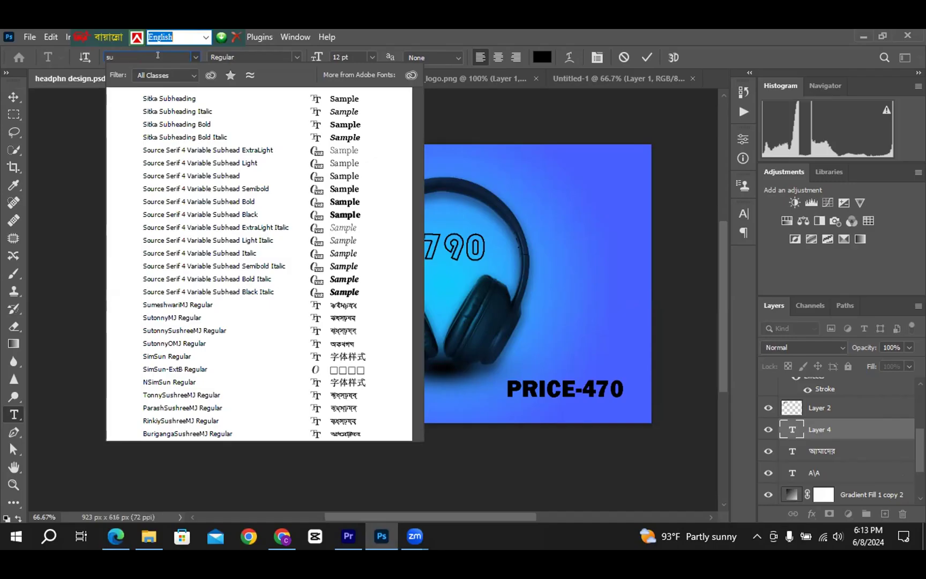
click(197, 347)
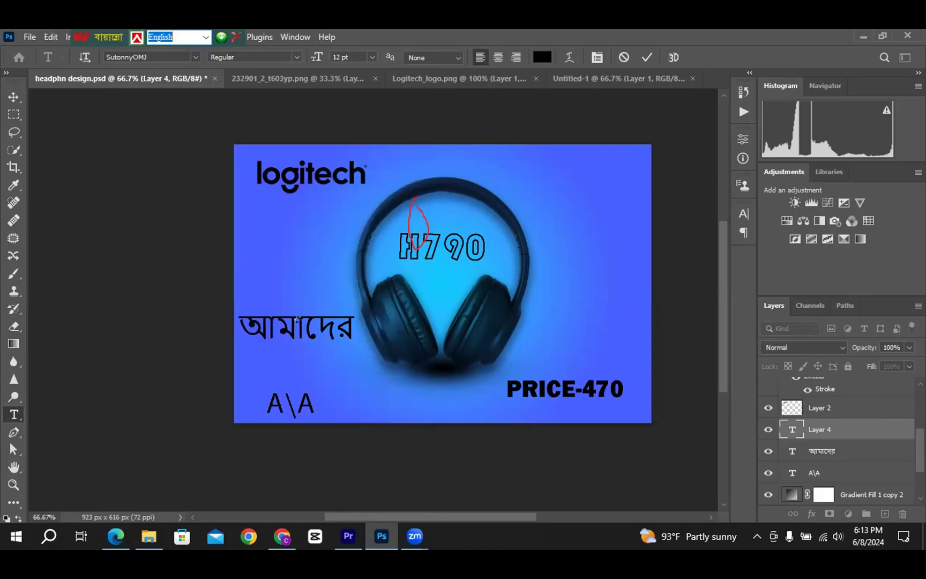
click(301, 329)
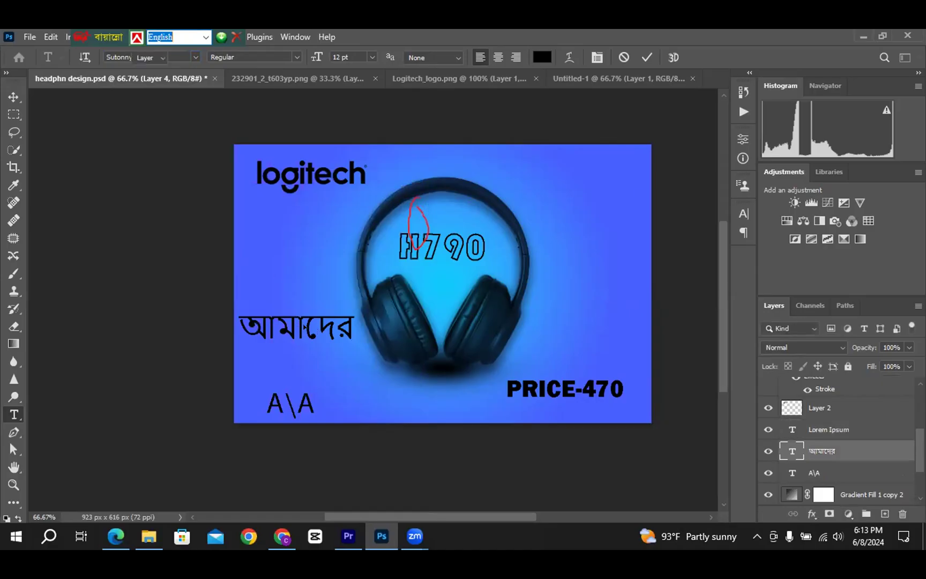
key(v)
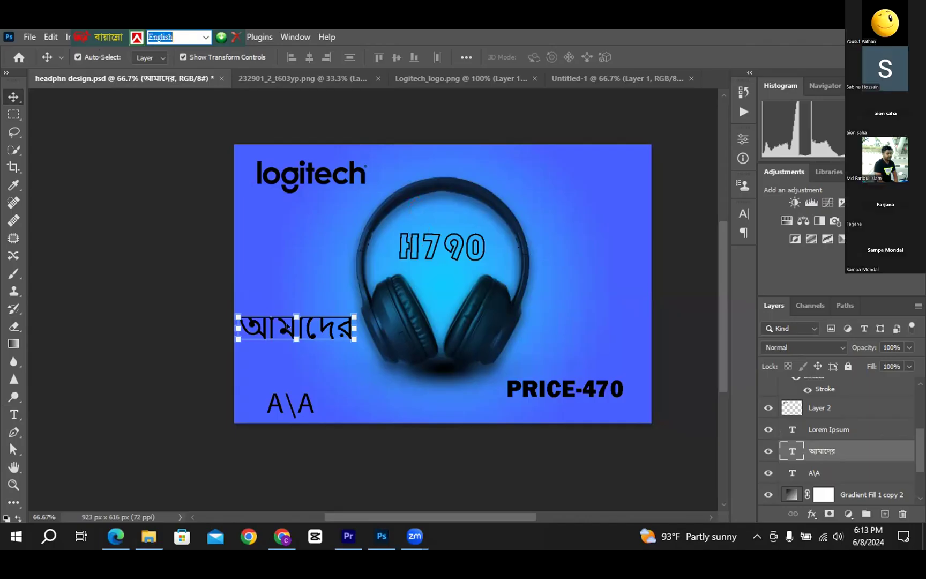
Select all of আমাদের, apply the SutonnyMJ font, and commit the edit
key(t)
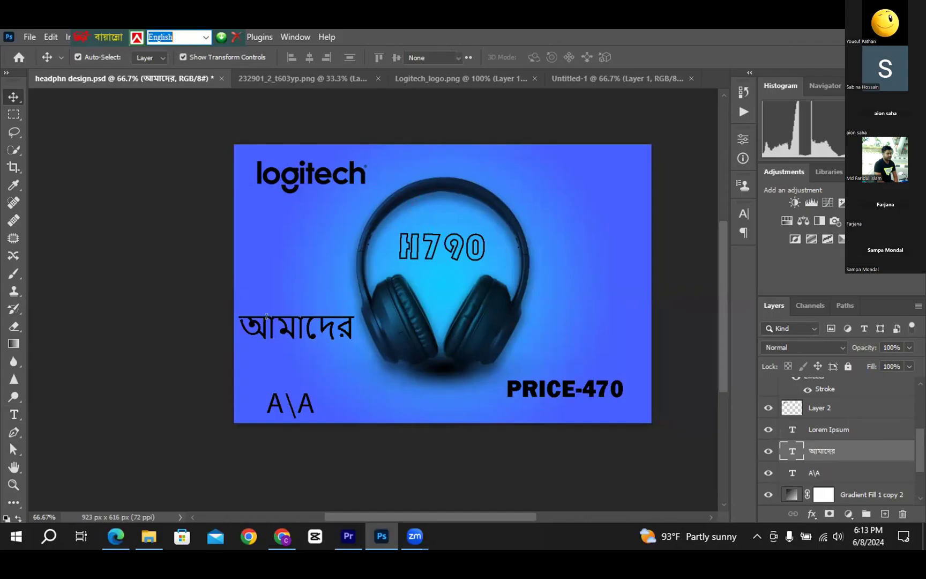
click(267, 316)
key(ctrl+a)
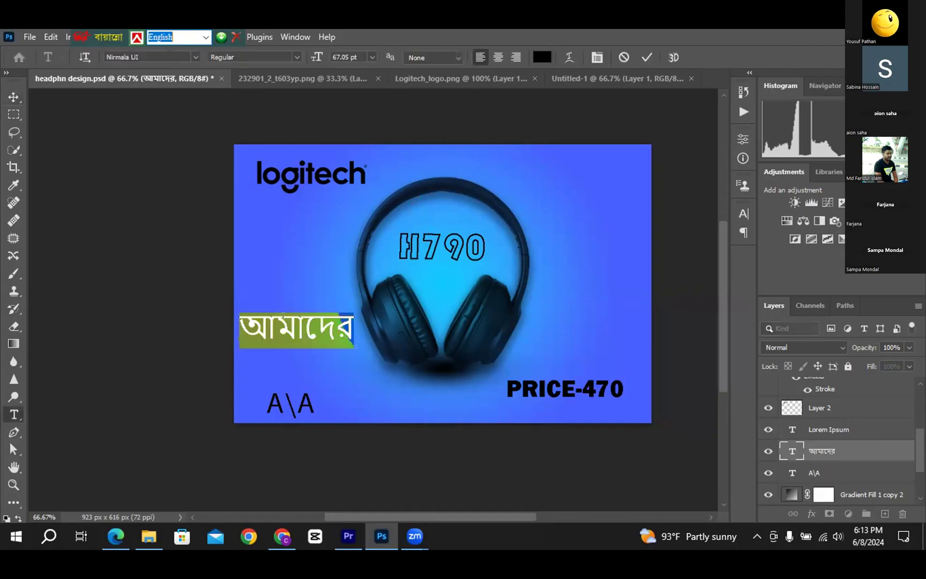
click(283, 316)
key(ctrl+a)
click(189, 55)
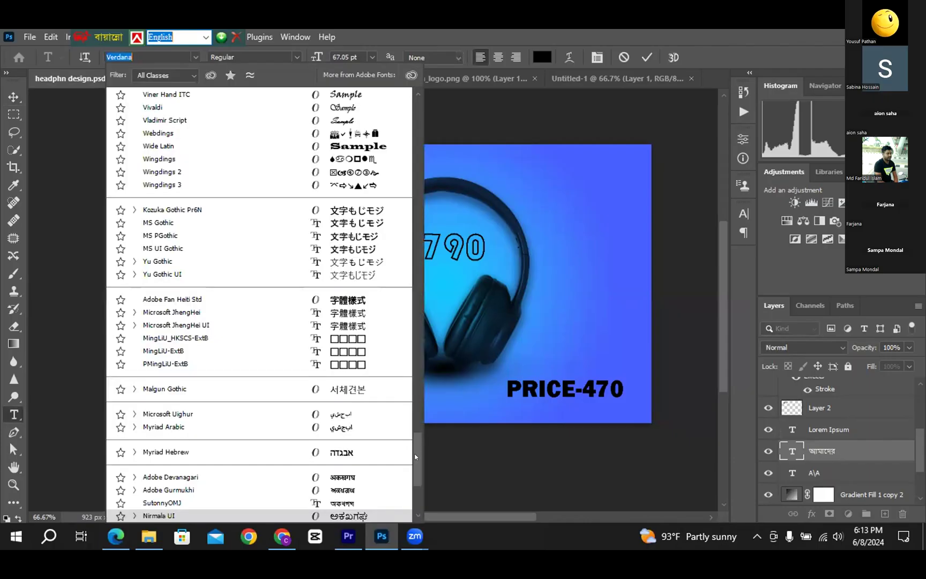
text(V)
scroll(413, 271, up, 10)
scroll(413, 270, up, 15)
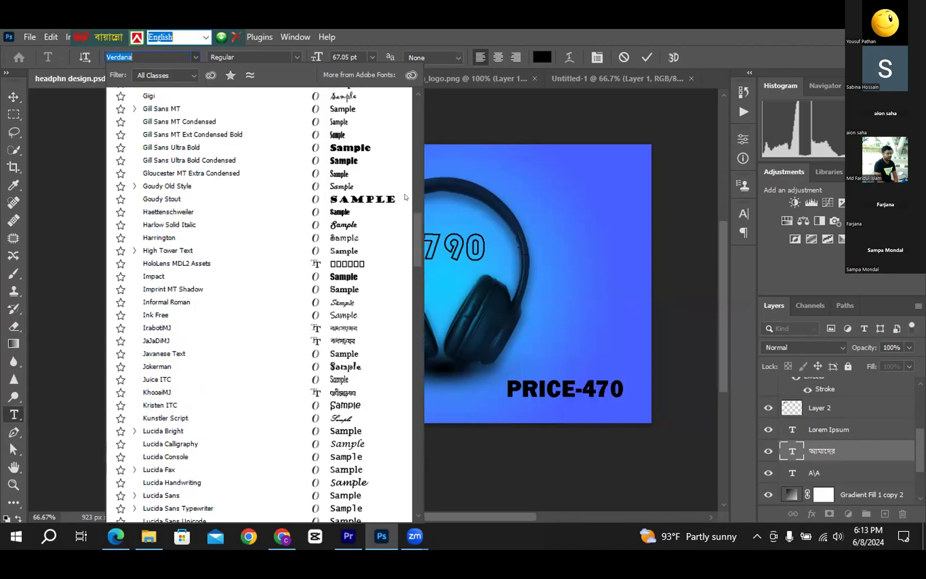
scroll(415, 111, up, 5)
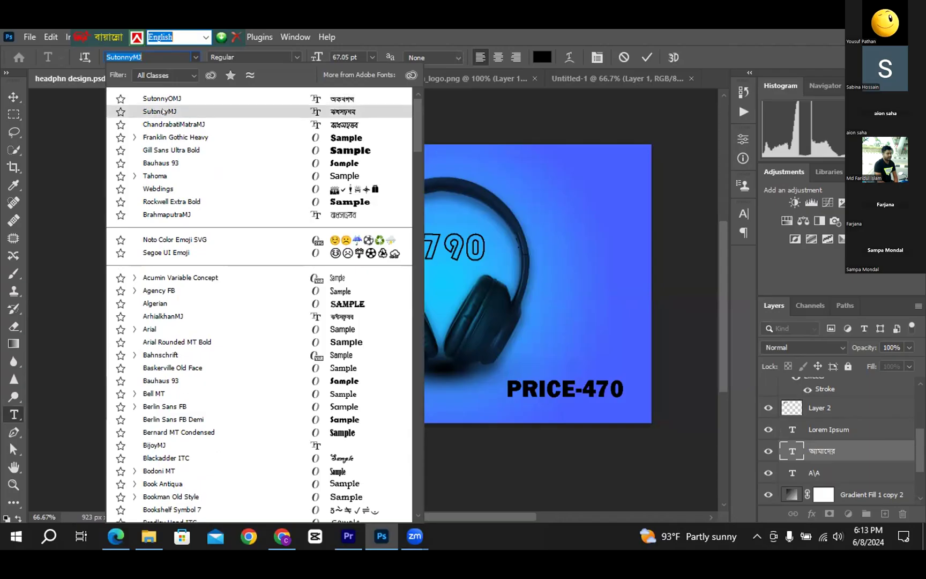
click(162, 111)
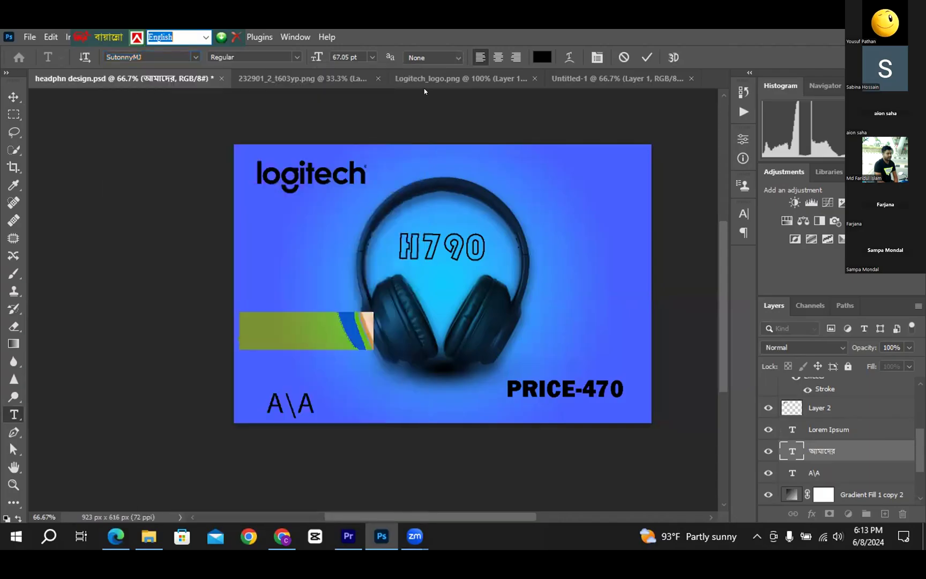
click(645, 58)
key(v)
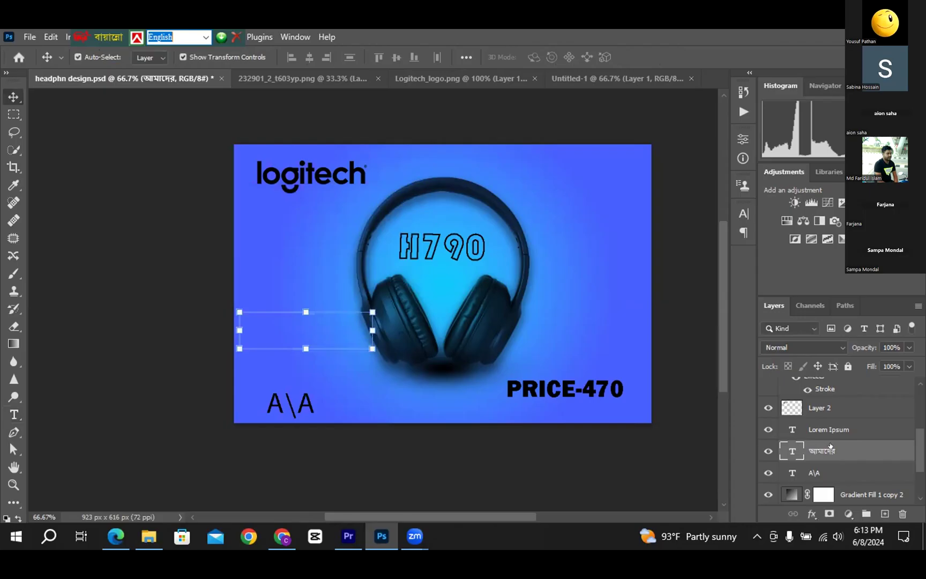
Drag the আমাদের layer up the Layers panel and reset its font to SutonnyOMJ
drag(825, 451, 821, 381)
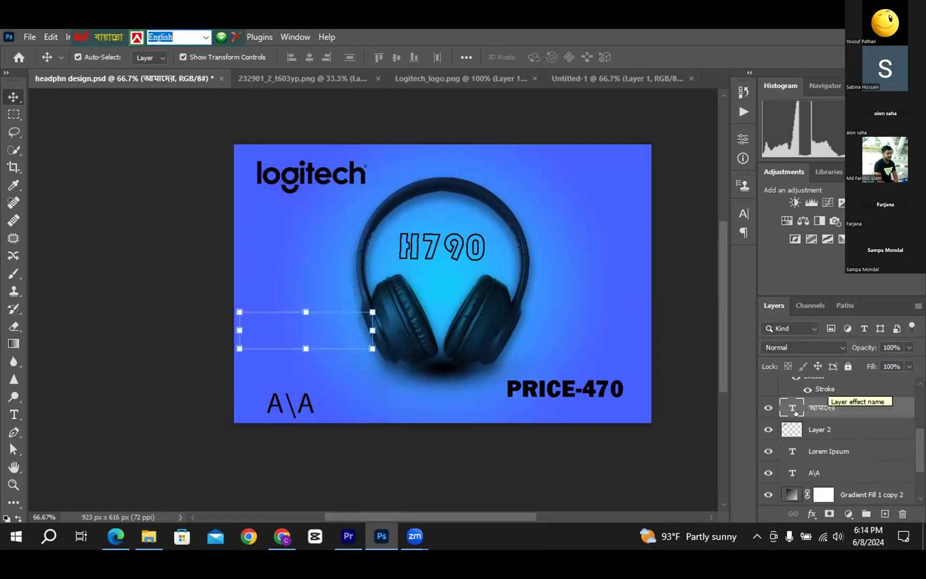
drag(787, 404, 808, 394)
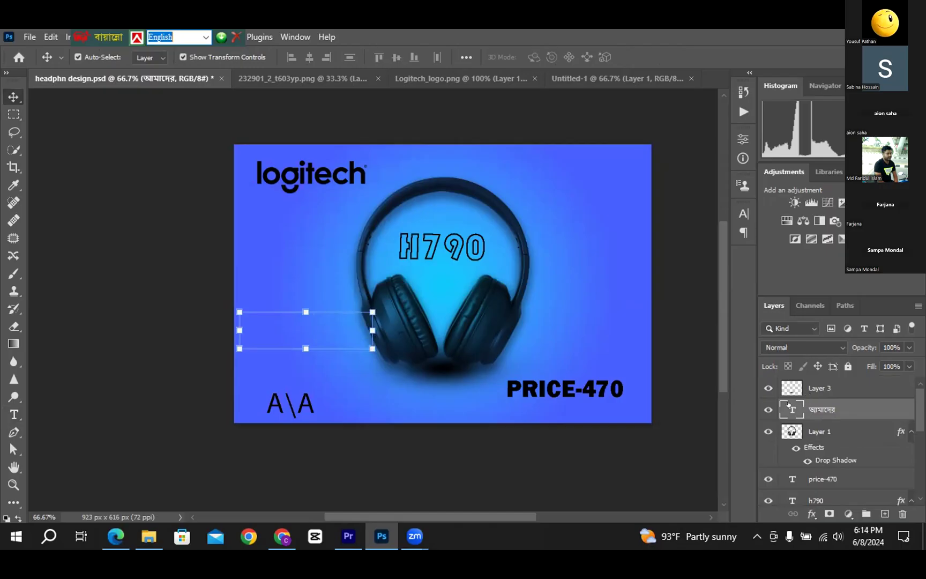
double_click(789, 406)
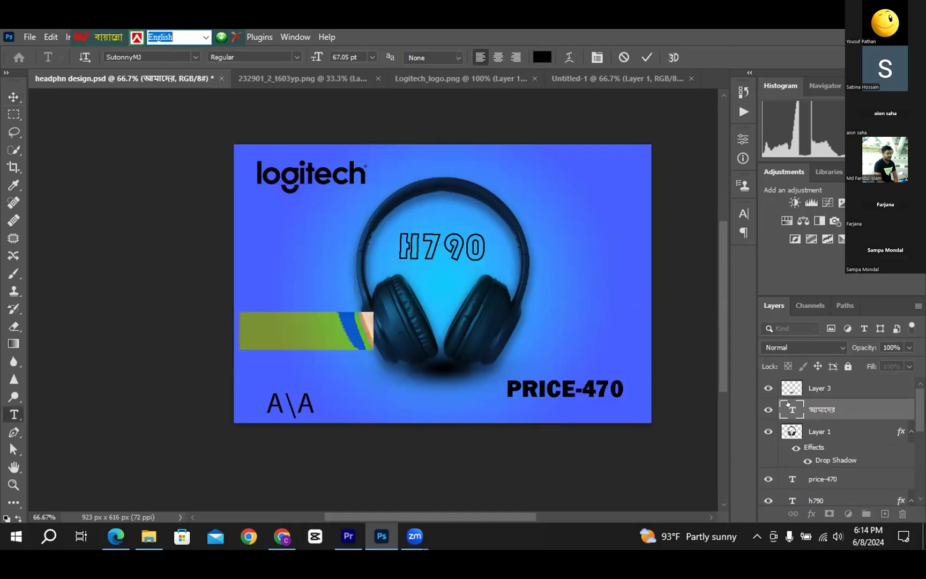
click(196, 56)
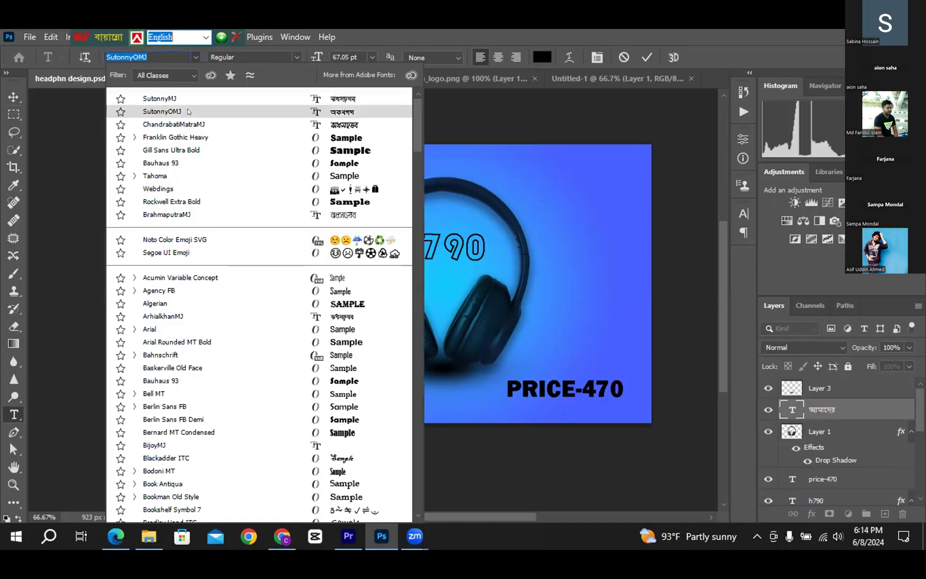
click(187, 111)
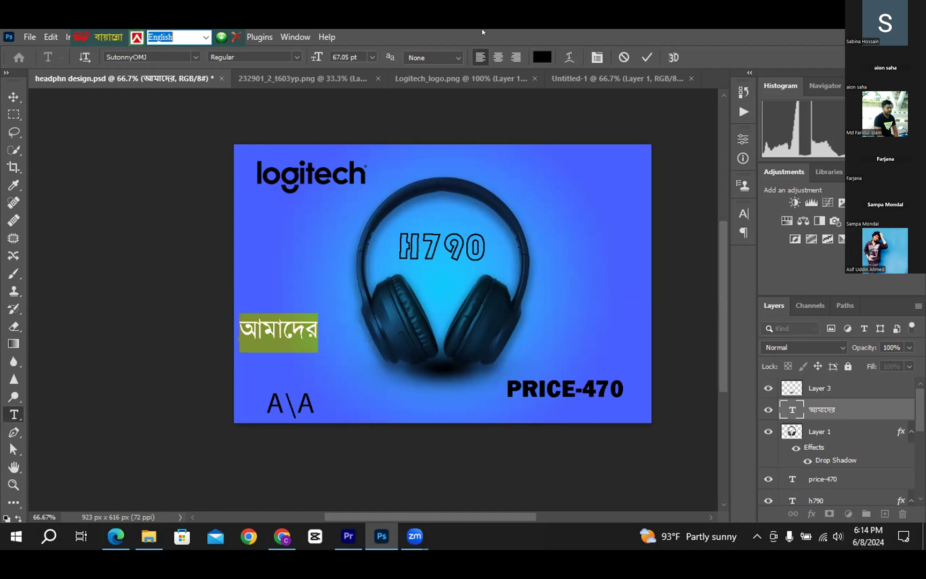
click(646, 58)
key(v)
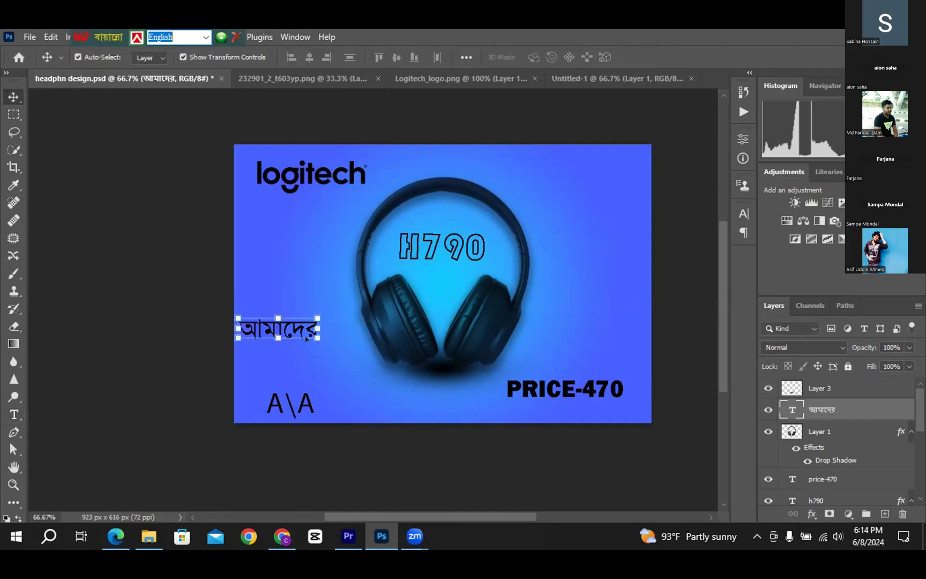
Browse the File and Edit menus, then open Edit > Preferences > Type
click(36, 35)
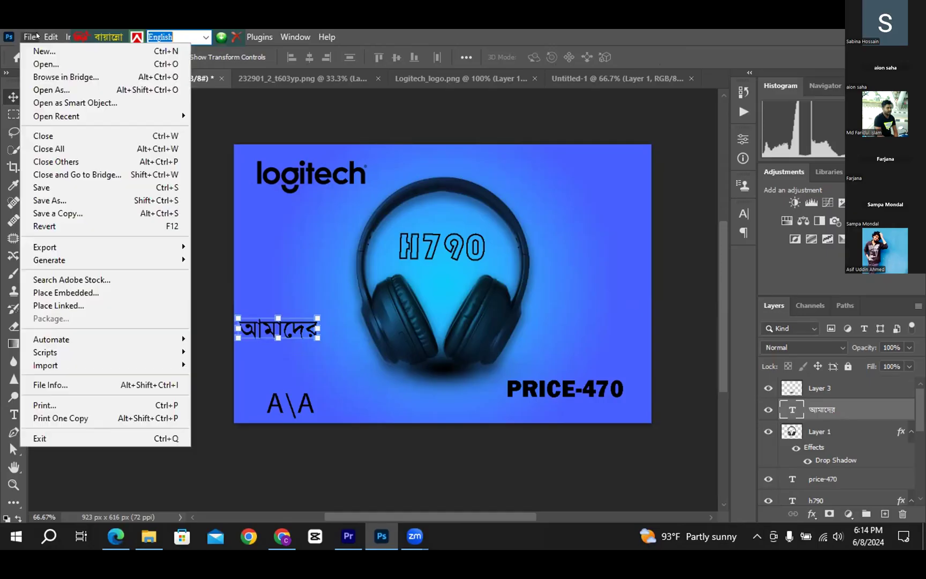
key(Escape)
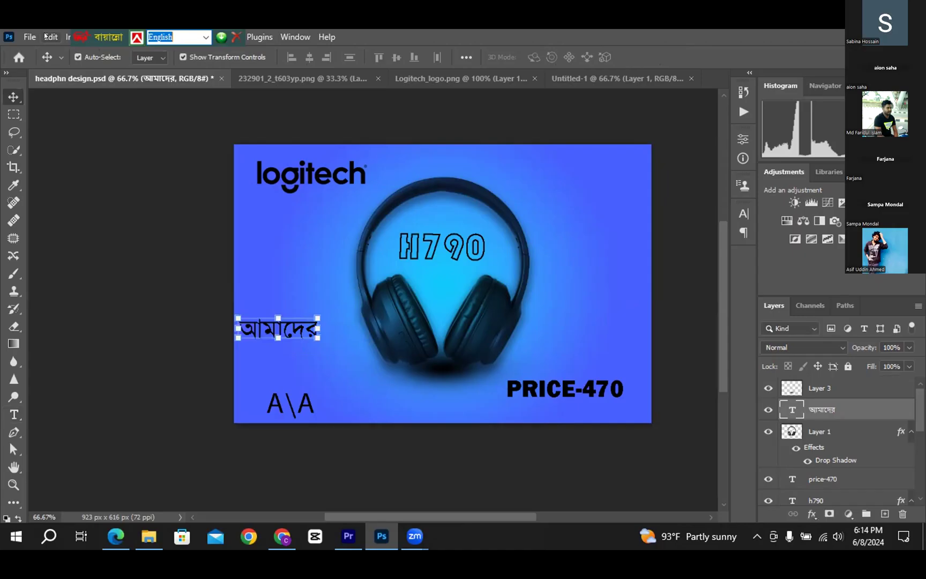
click(48, 36)
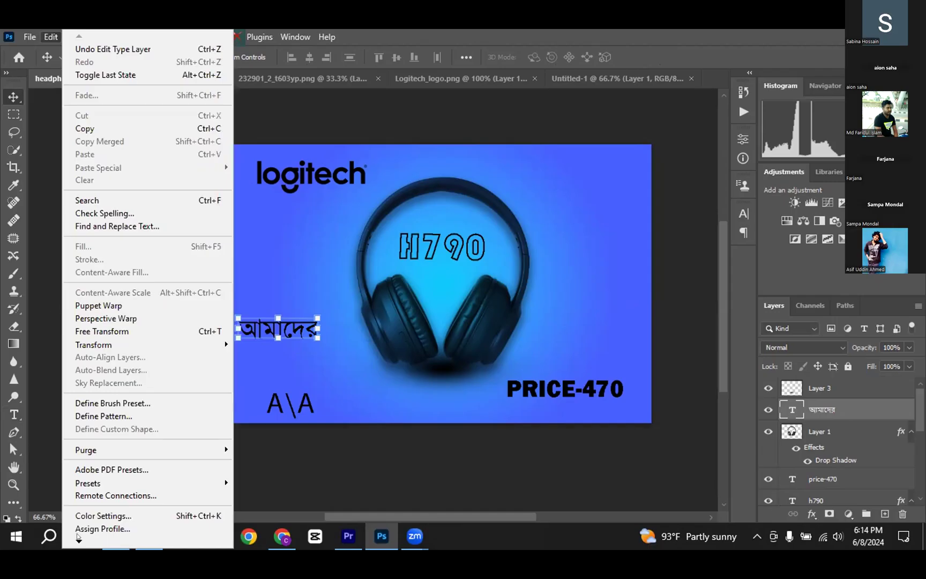
scroll(79, 539, down, 1)
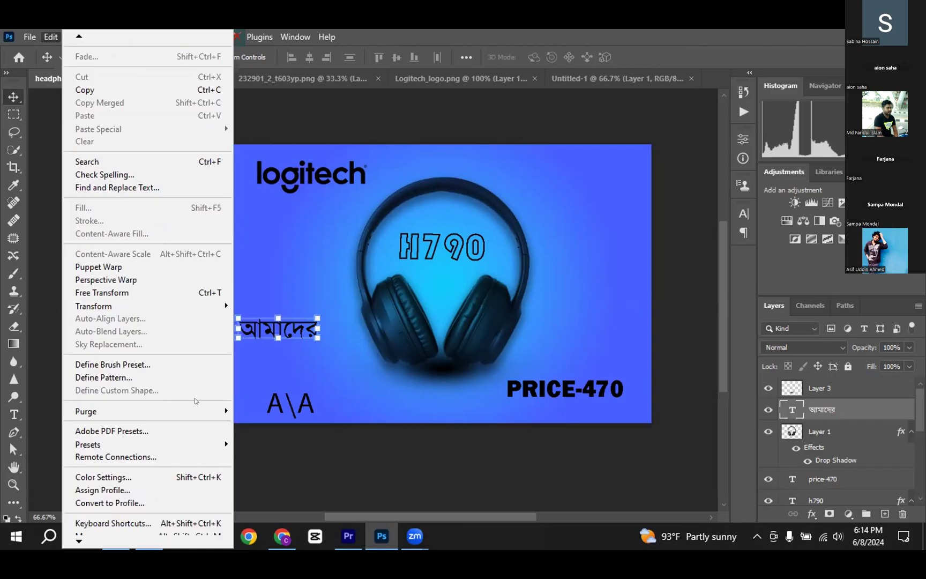
scroll(196, 401, down, 1)
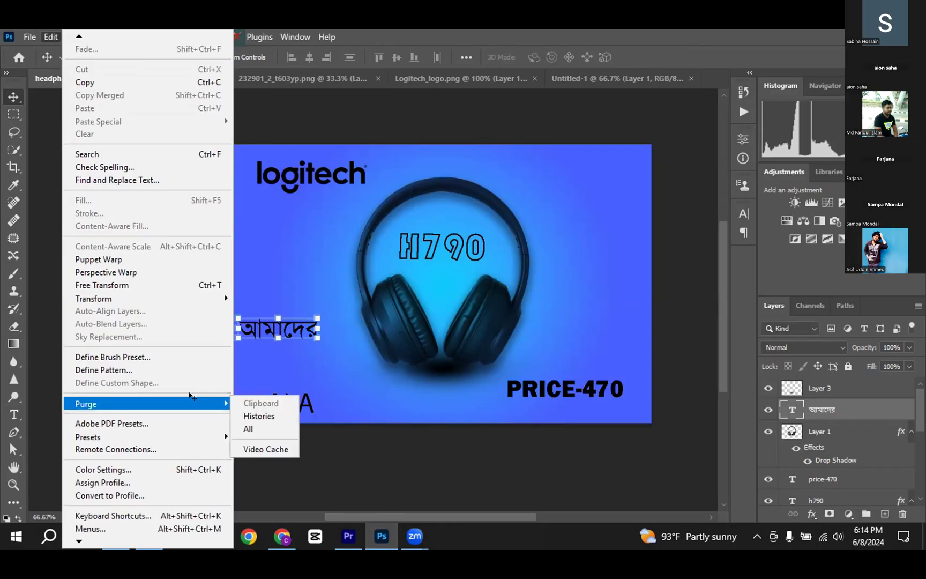
click(398, 374)
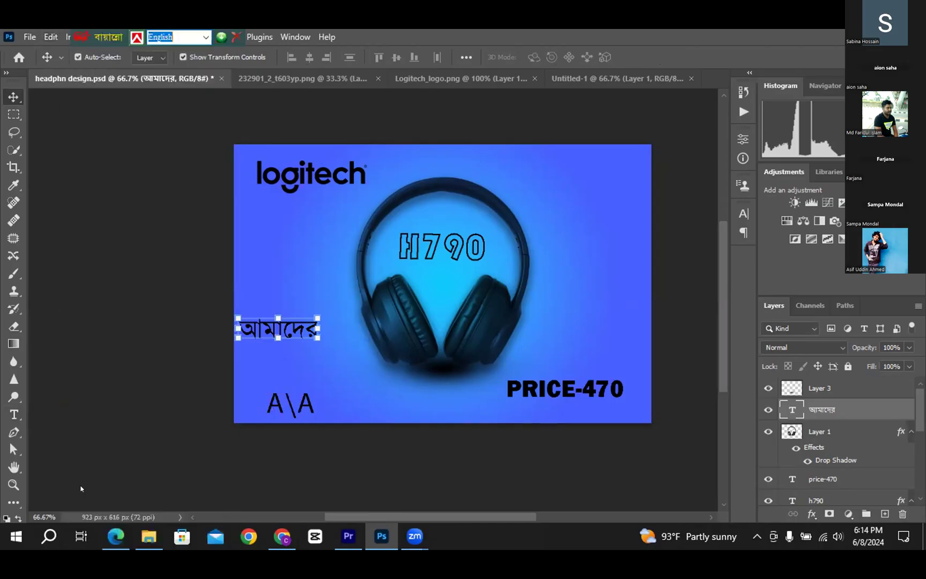
click(50, 37)
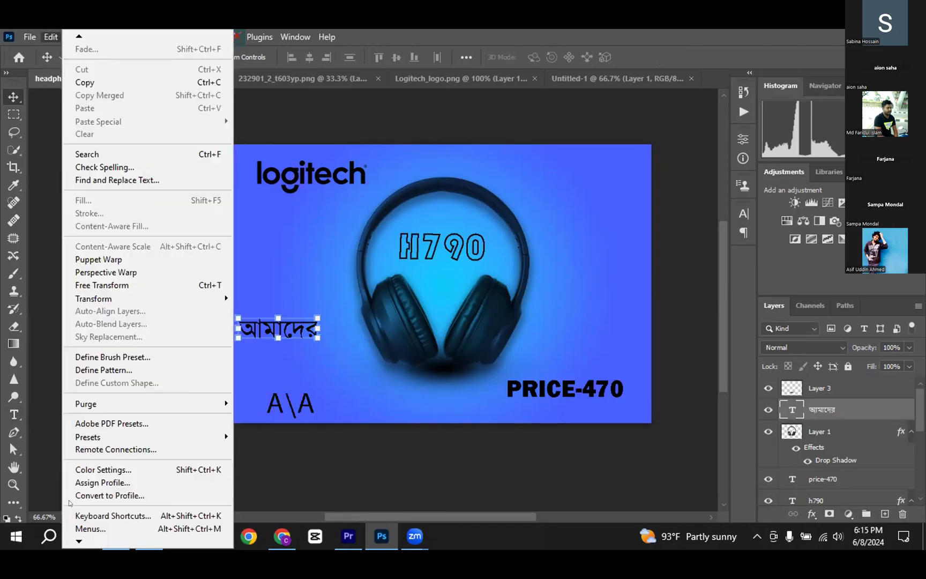
mouse_move(77, 535)
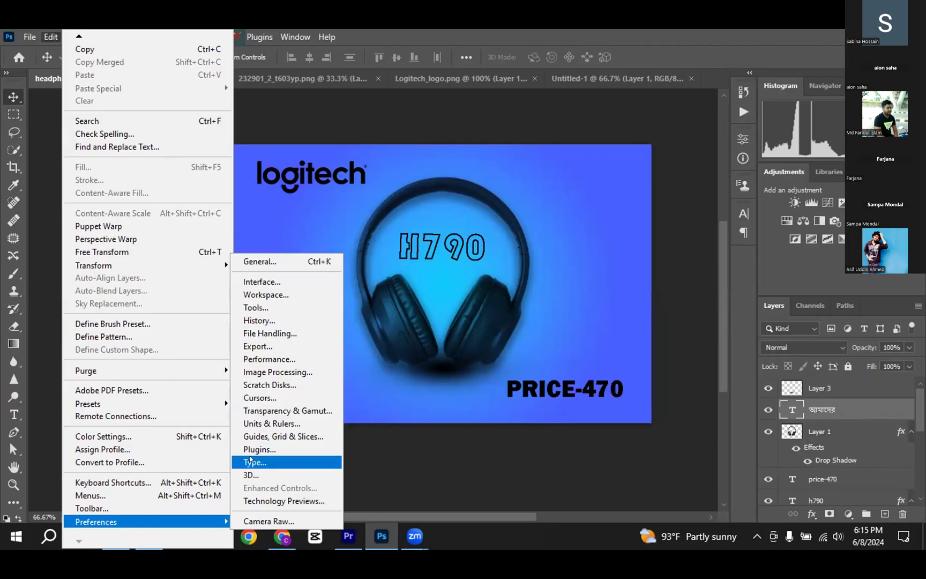
click(250, 461)
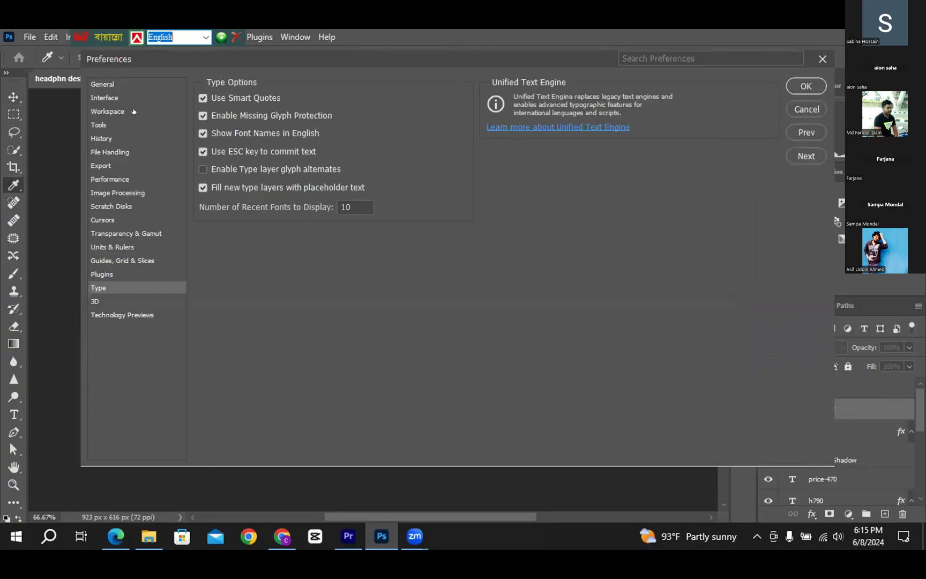
click(103, 84)
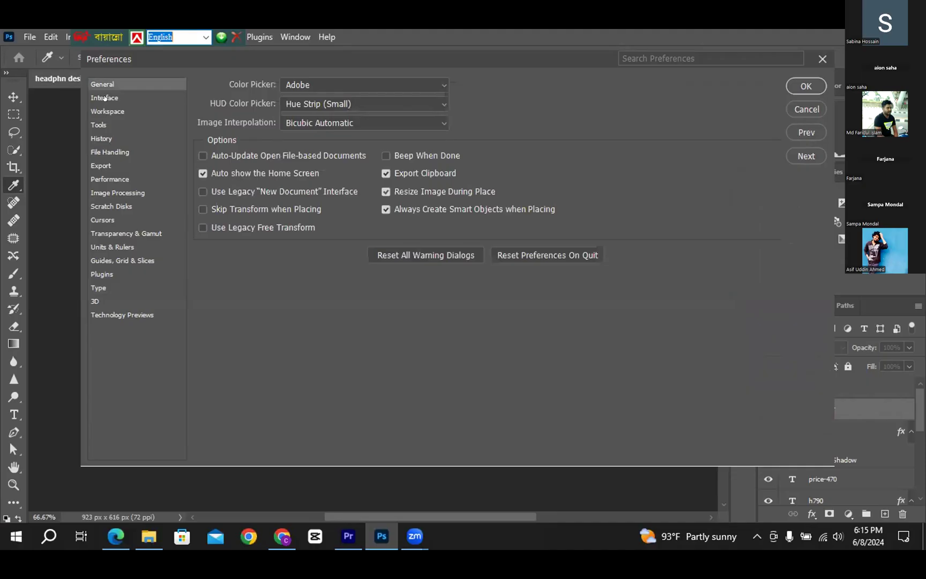
click(104, 101)
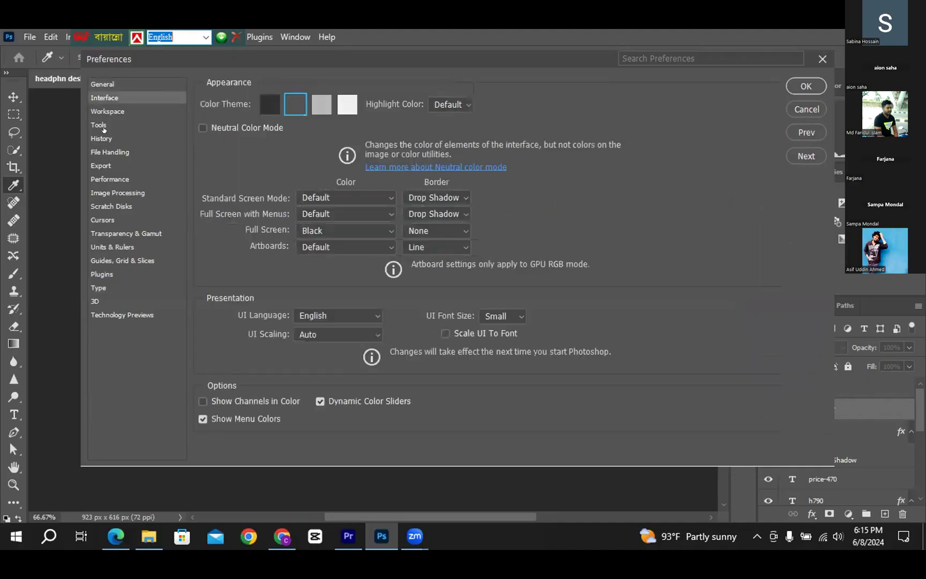
click(100, 125)
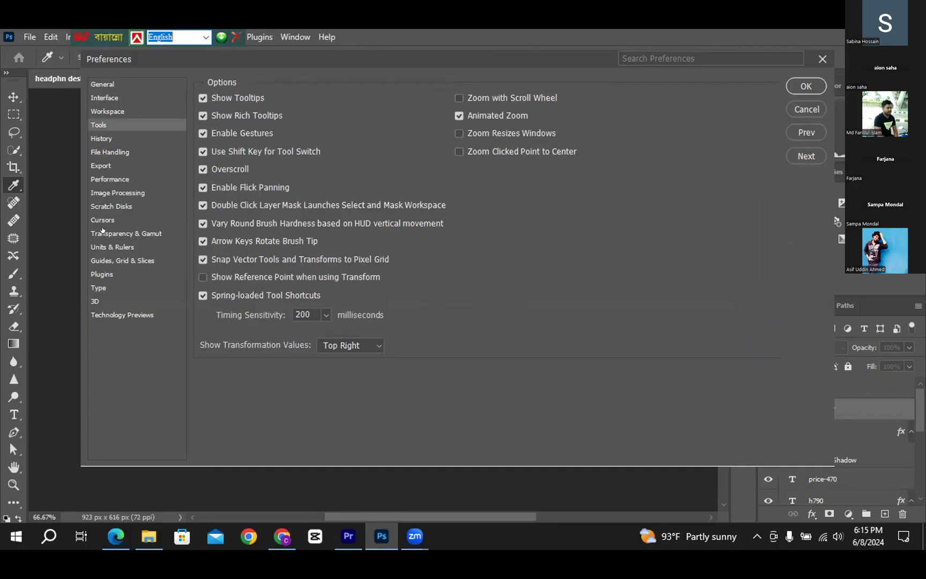
click(100, 286)
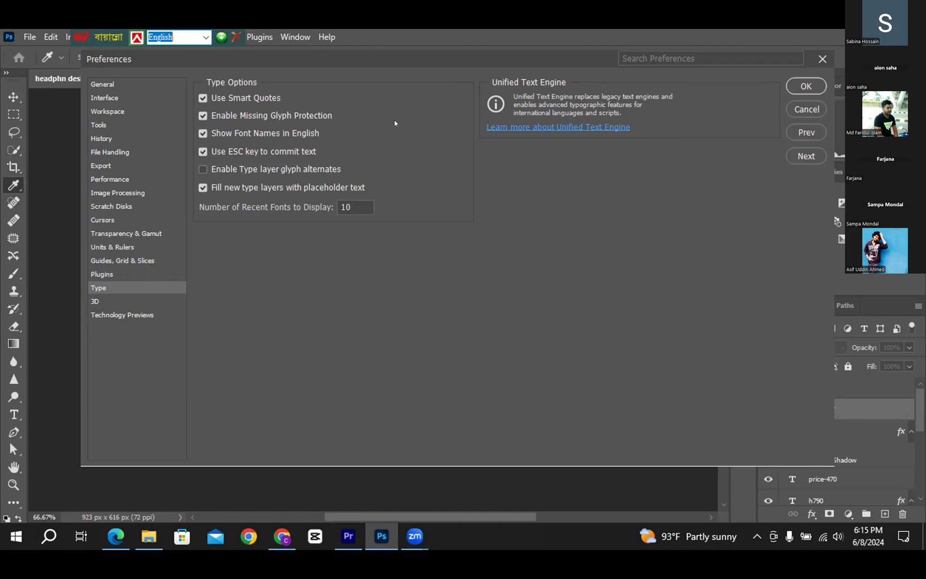
click(824, 60)
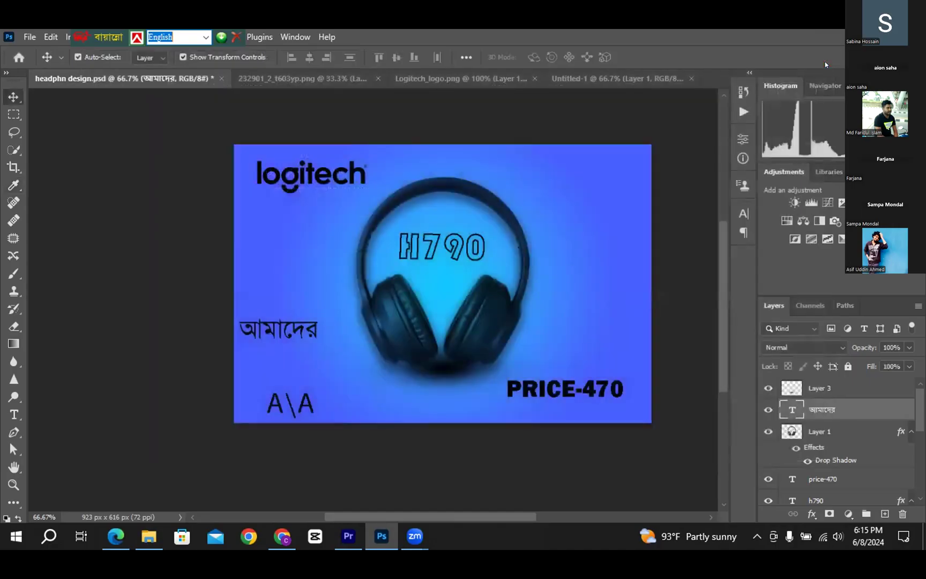
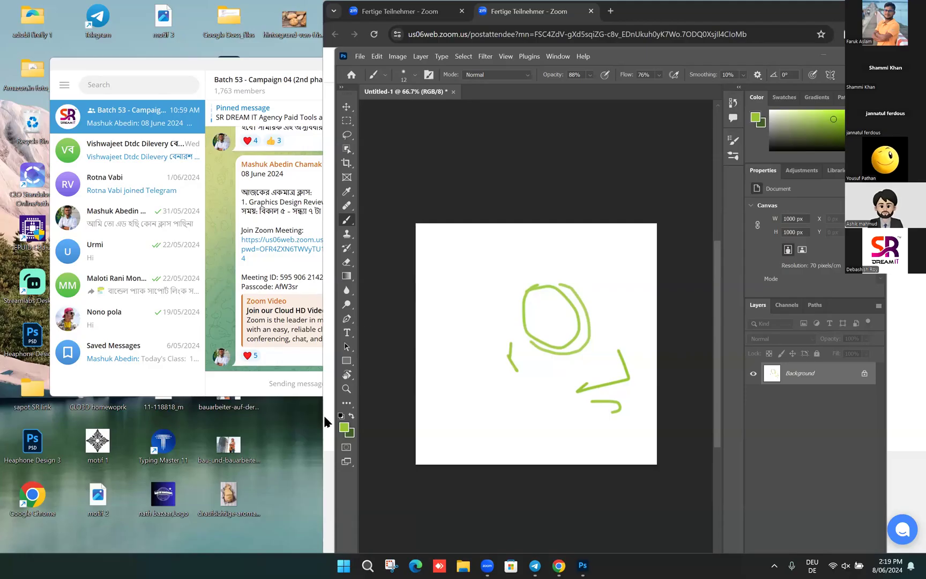
Search the Start menu for 'on sc' and open the On-screen keyboard setting
click(345, 566)
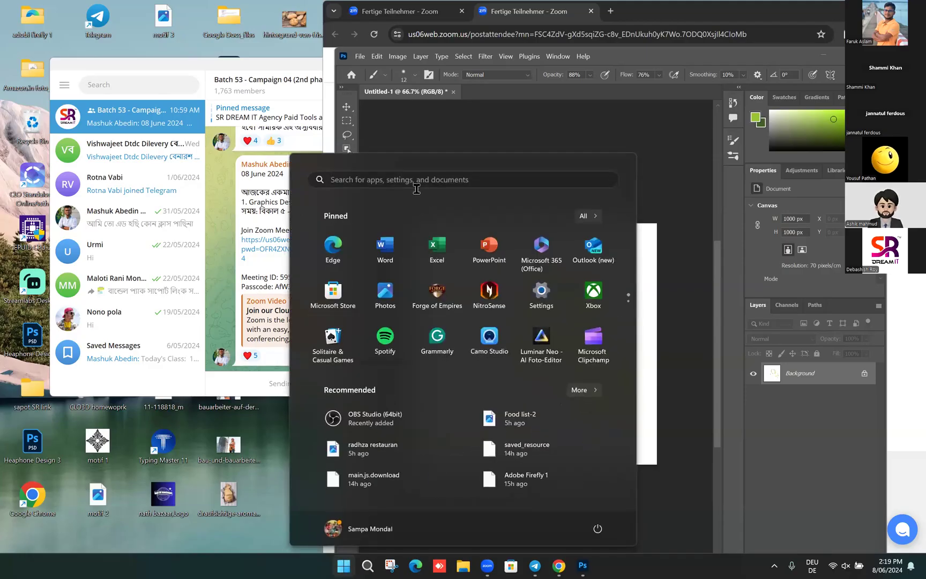
click(438, 185)
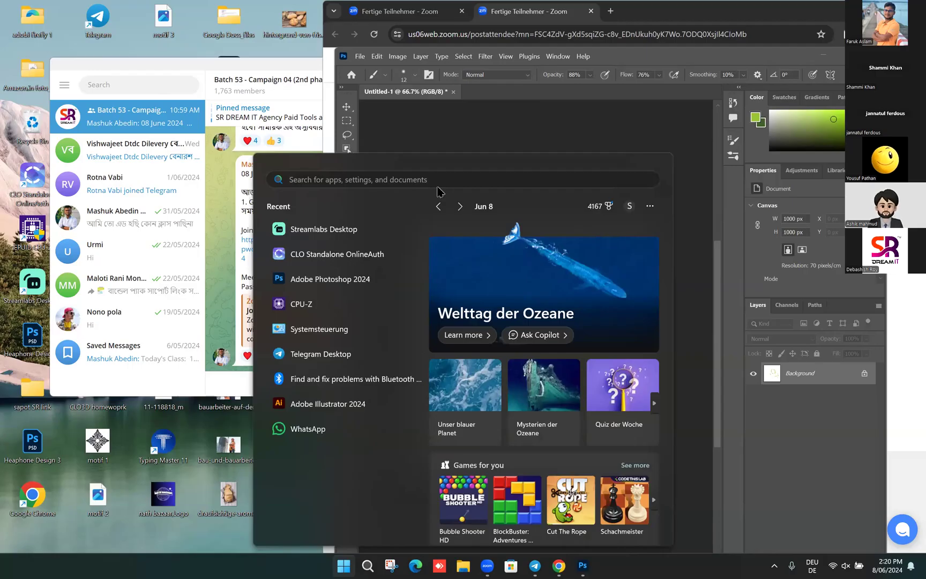
text(on)
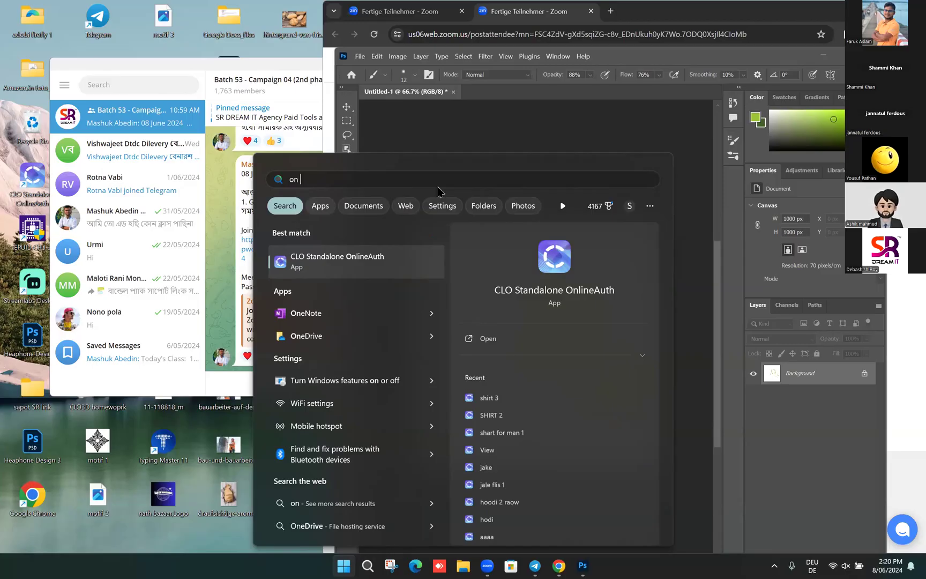
text(s)
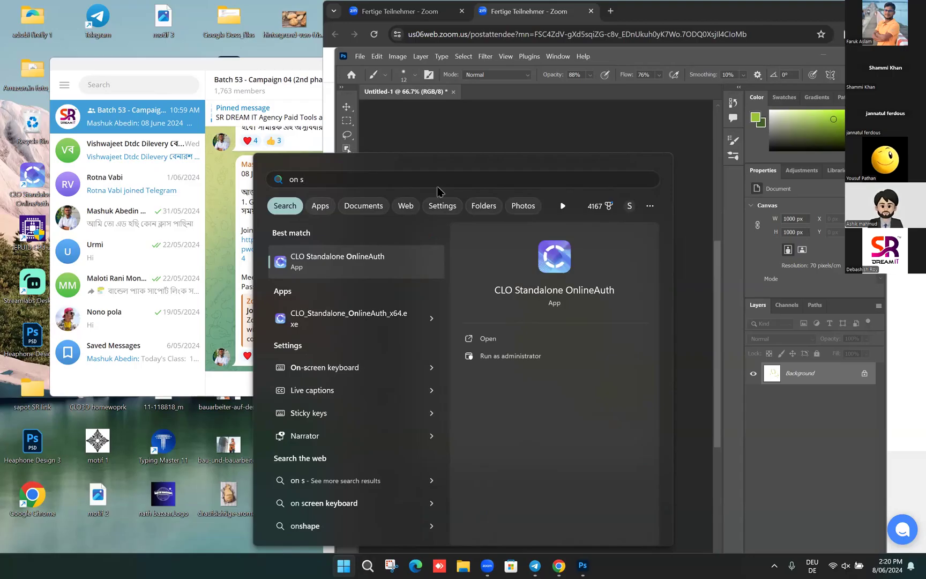
text(c)
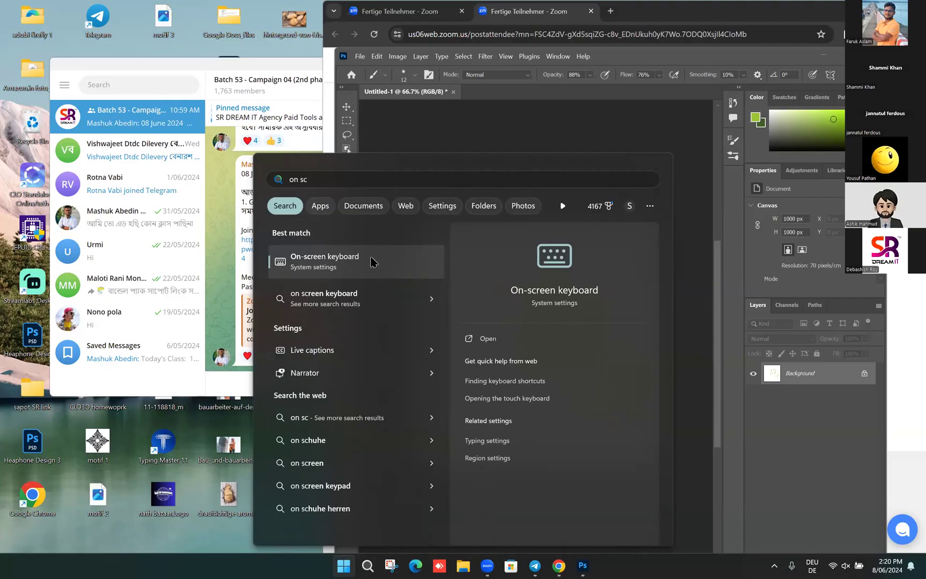
click(347, 261)
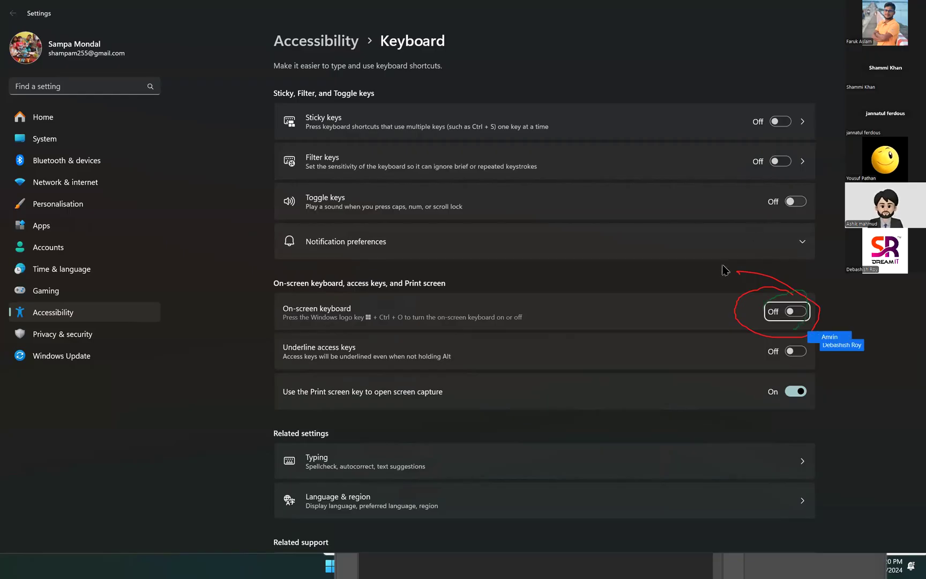
Switch the On-screen keyboard toggle from Off to On
click(789, 312)
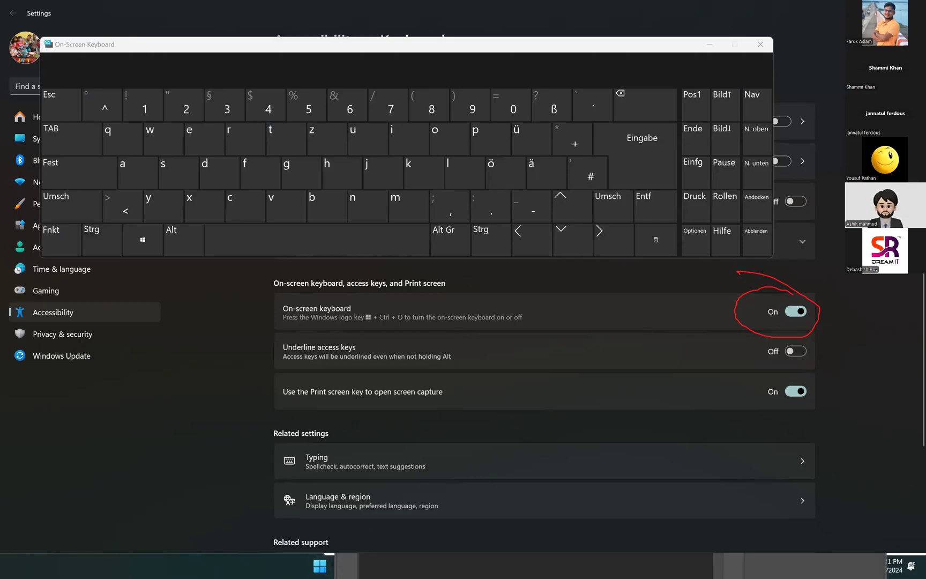
Minimise Settings and the On-Screen Keyboard, then bring the Zoom browser window forward
mouse_move(884, 8)
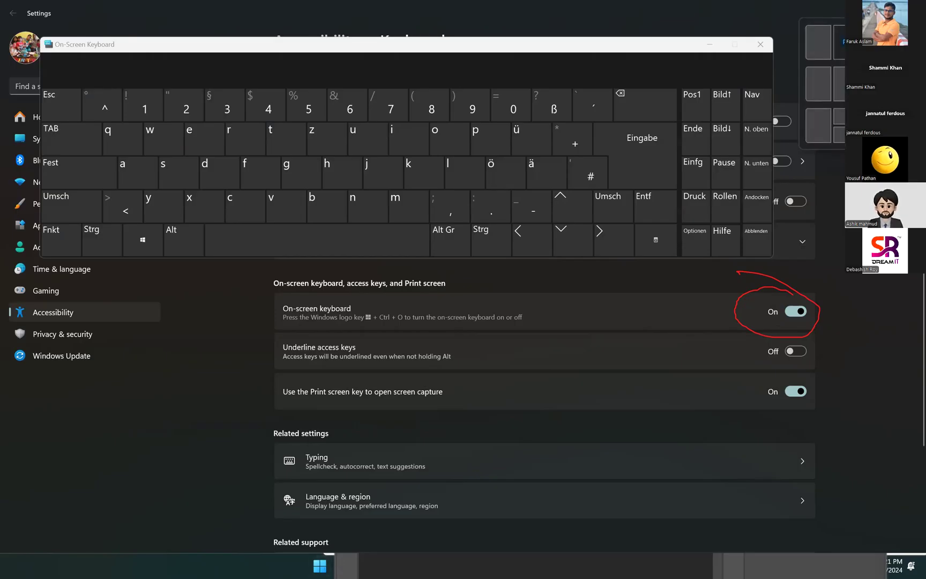
click(860, 8)
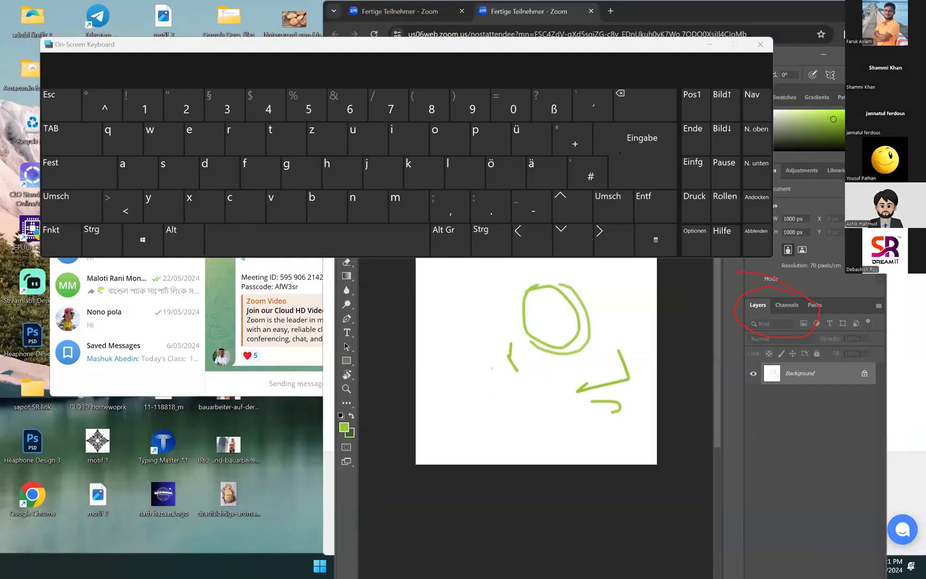
drag(492, 369, 715, 66)
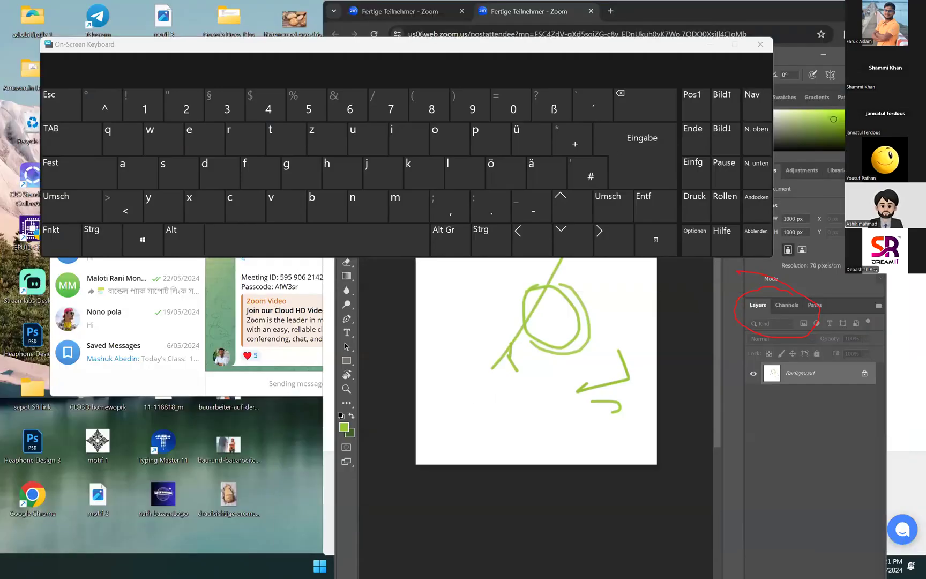
click(709, 49)
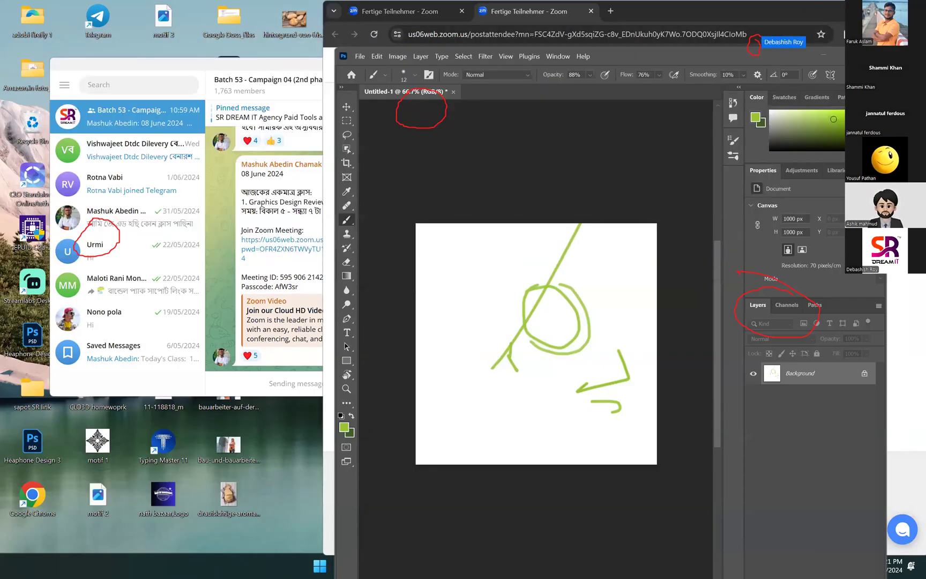
click(887, 11)
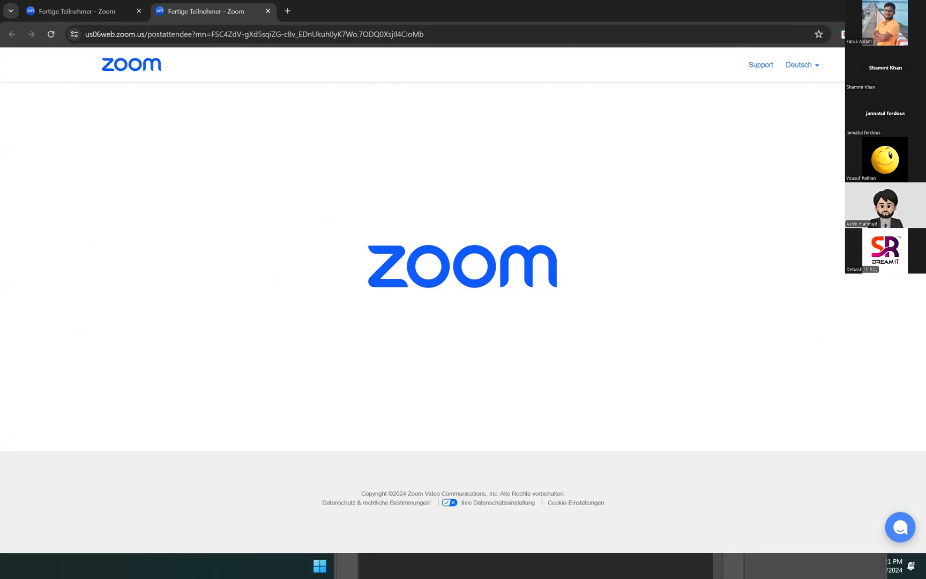
key(super+Down)
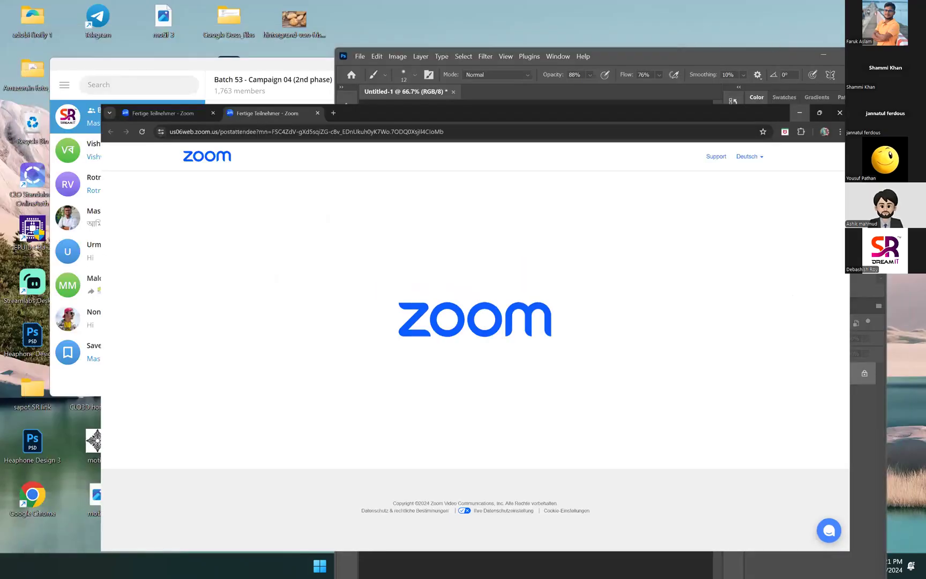
Minimise the browser with Win+Down and maximise Photoshop with Win+Up
key(super+Down)
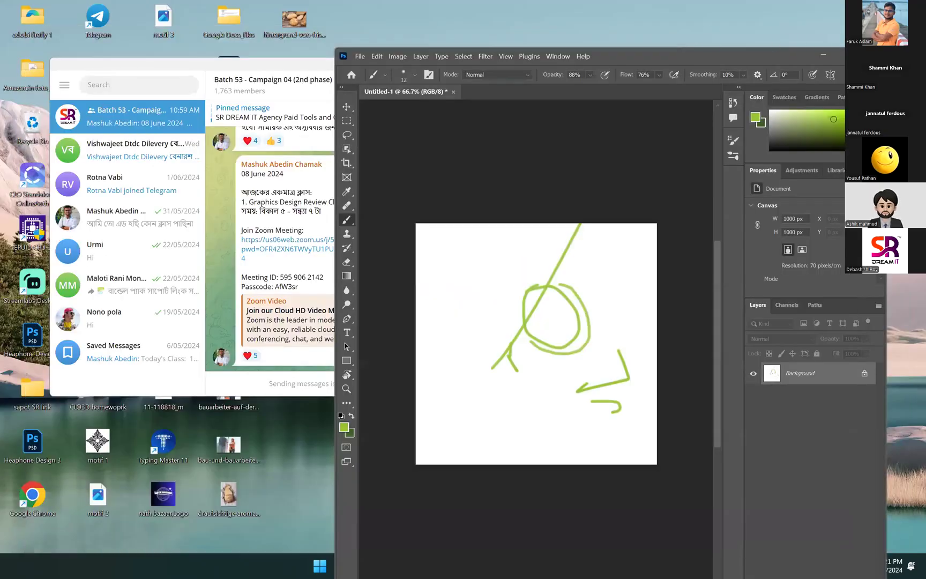
key(super+Up)
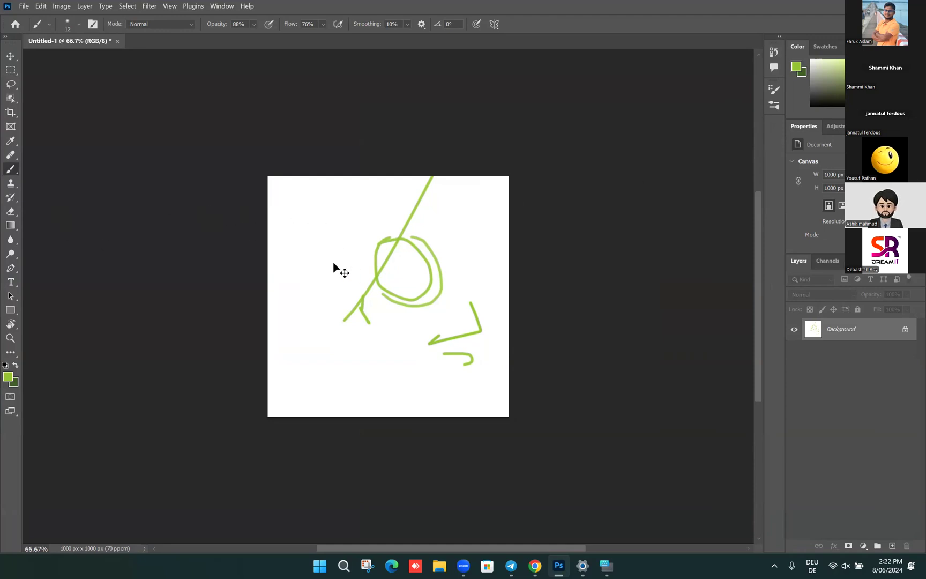
Dismiss the locked background layer warning and open the Brush Preset picker
ctrl+click(371, 241)
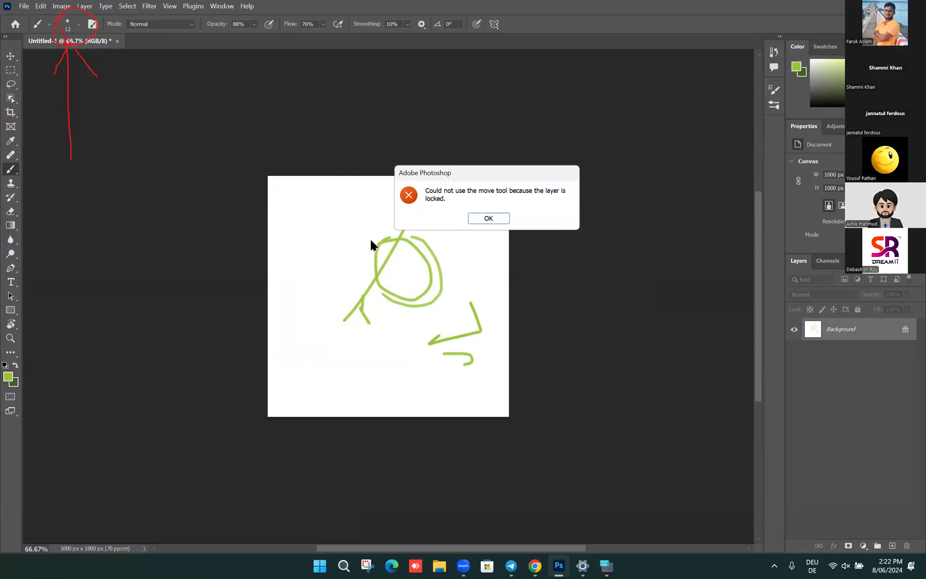
click(488, 218)
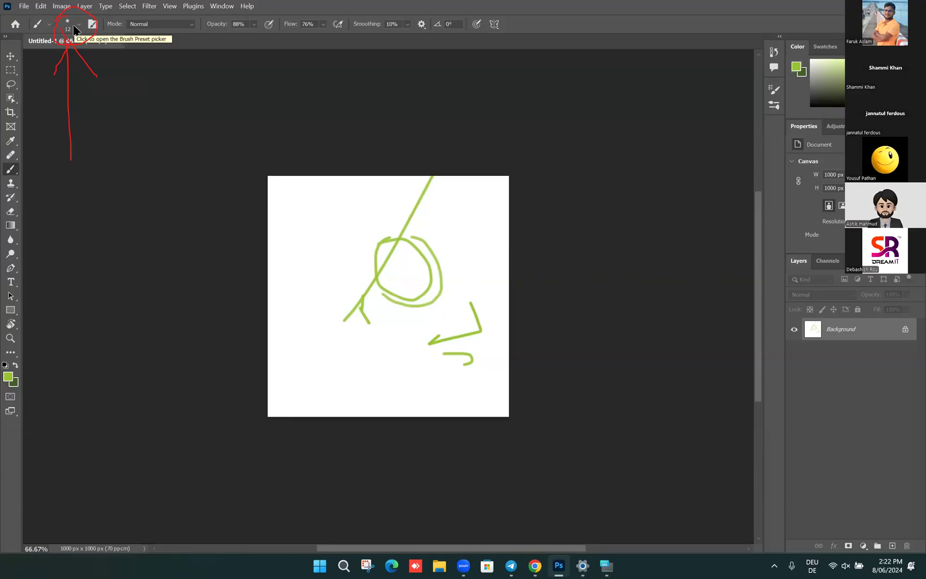
click(78, 27)
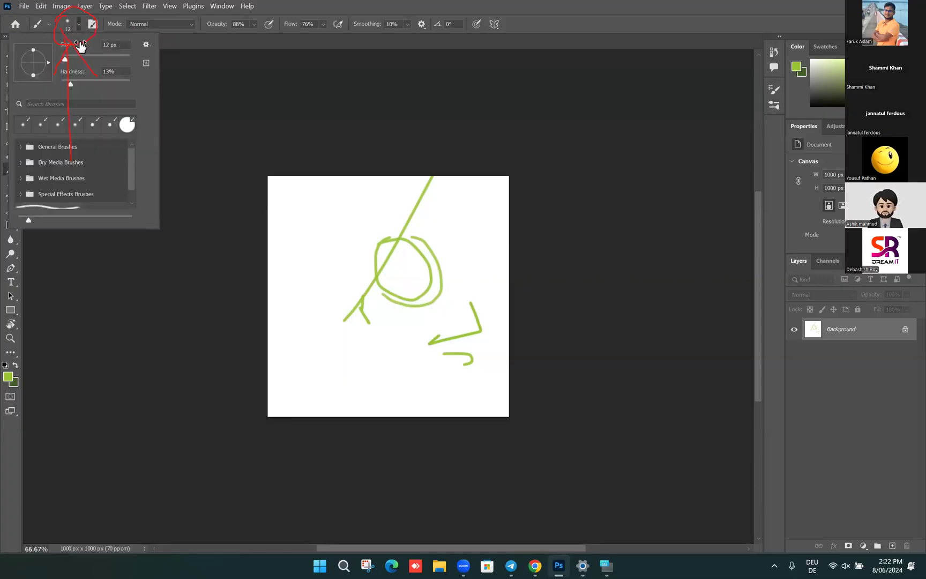
Enlarge the brush to 69 px and close the brush settings
drag(72, 59, 74, 60)
click(85, 56)
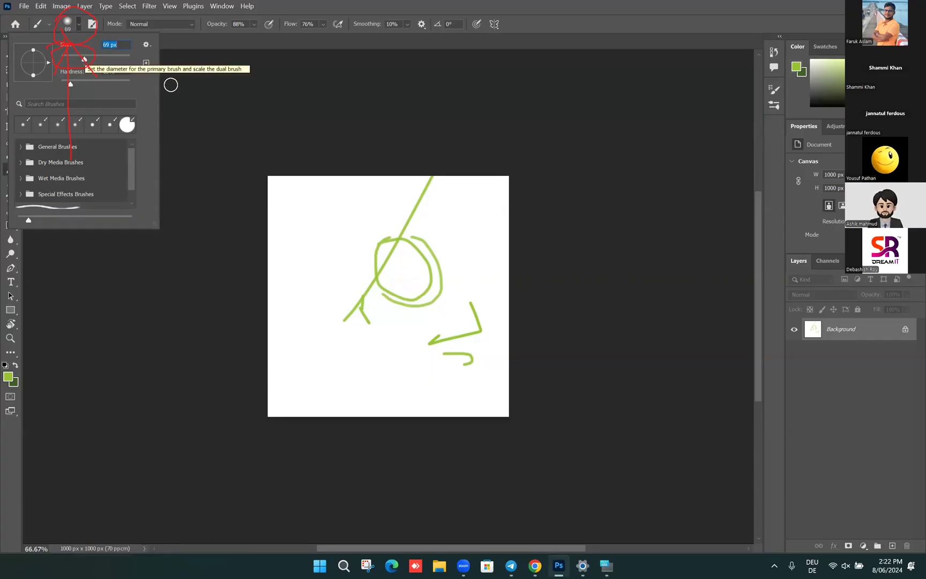
click(312, 211)
Paint a thick soft green zig-zag stroke across the canvas, then open the File menu
drag(316, 211, 391, 228)
mouse_move(437, 189)
mouse_down()
mouse_move(455, 235)
mouse_move(492, 211)
mouse_move(493, 258)
mouse_up()
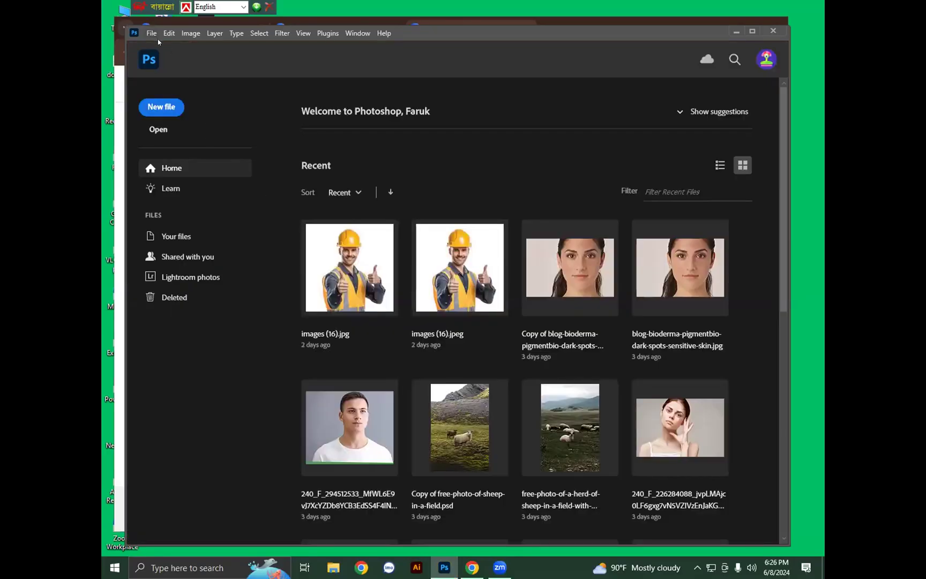
click(151, 33)
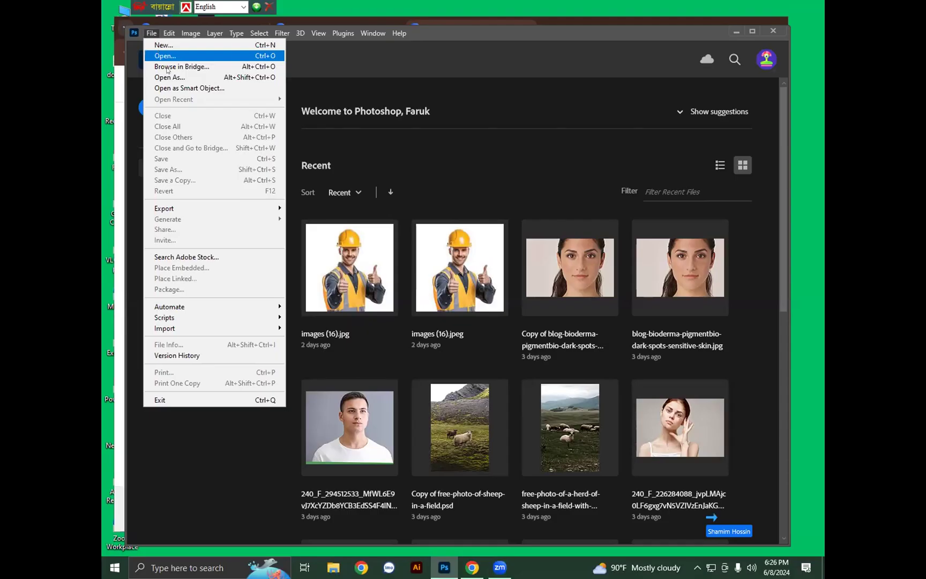
click(160, 55)
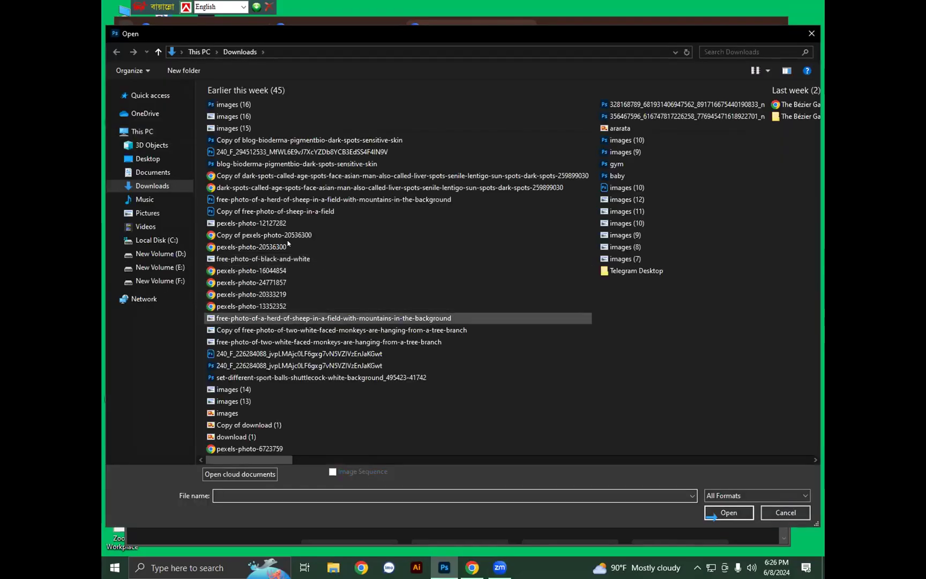
scroll(265, 223, right, 3)
scroll(264, 223, right, 3)
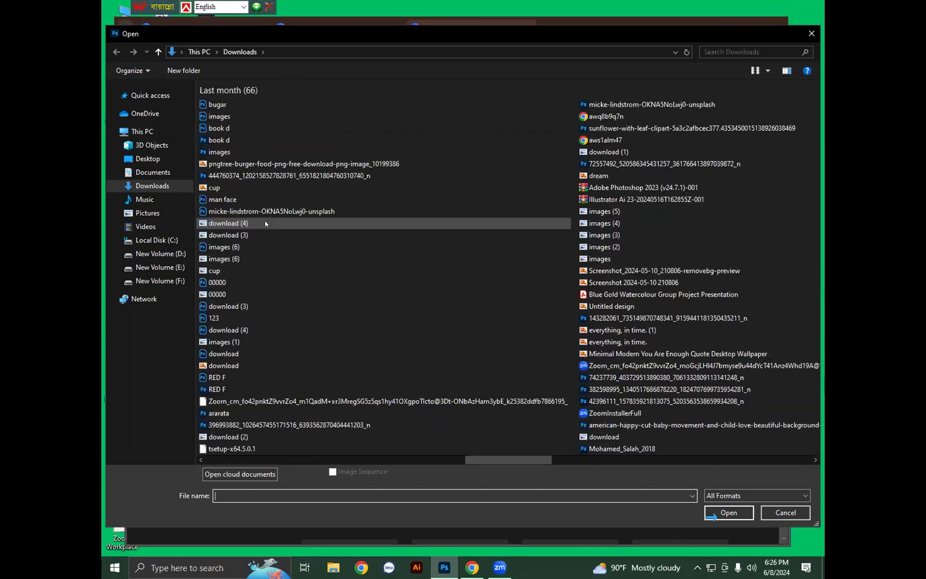
scroll(264, 223, left, 6)
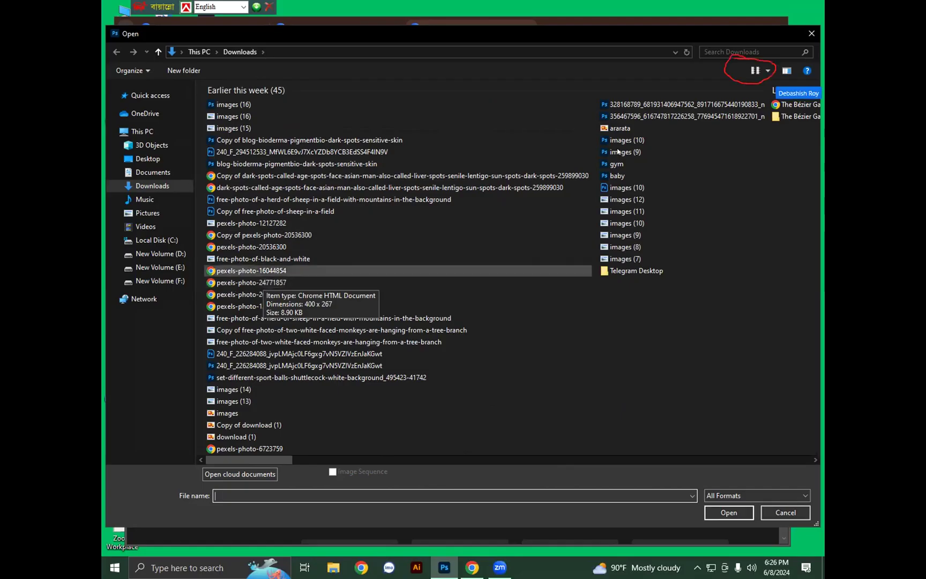
click(730, 51)
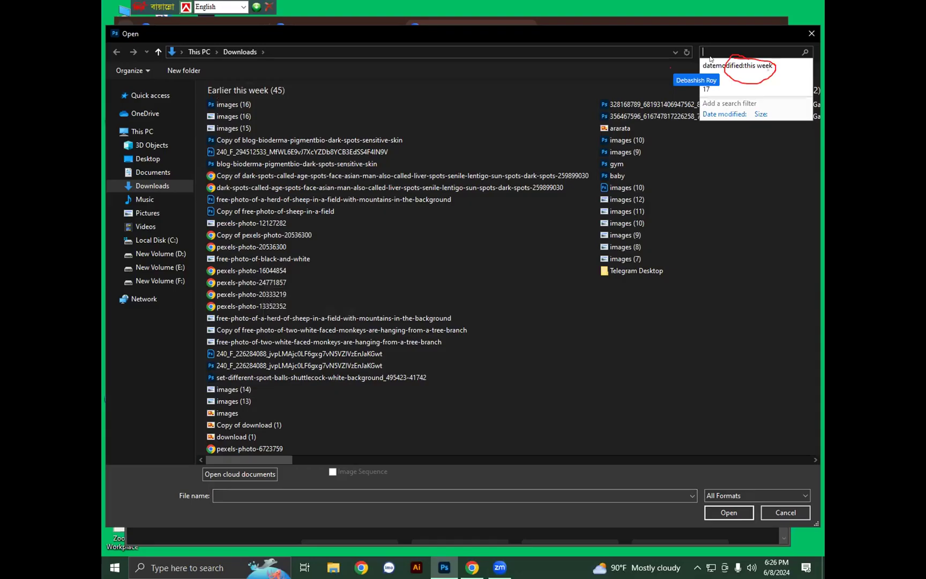
Filter the search to files modified this week and show the results as a list
click(736, 66)
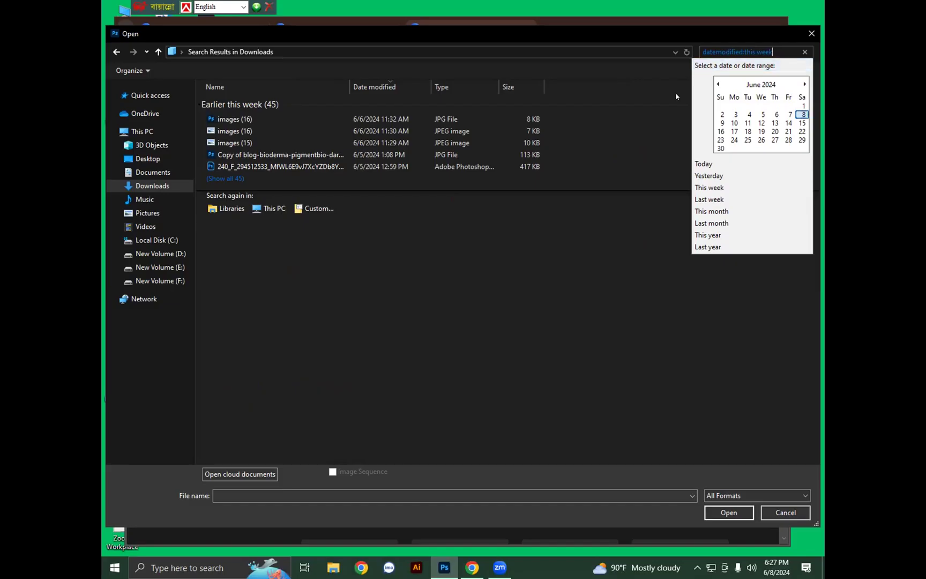
click(620, 75)
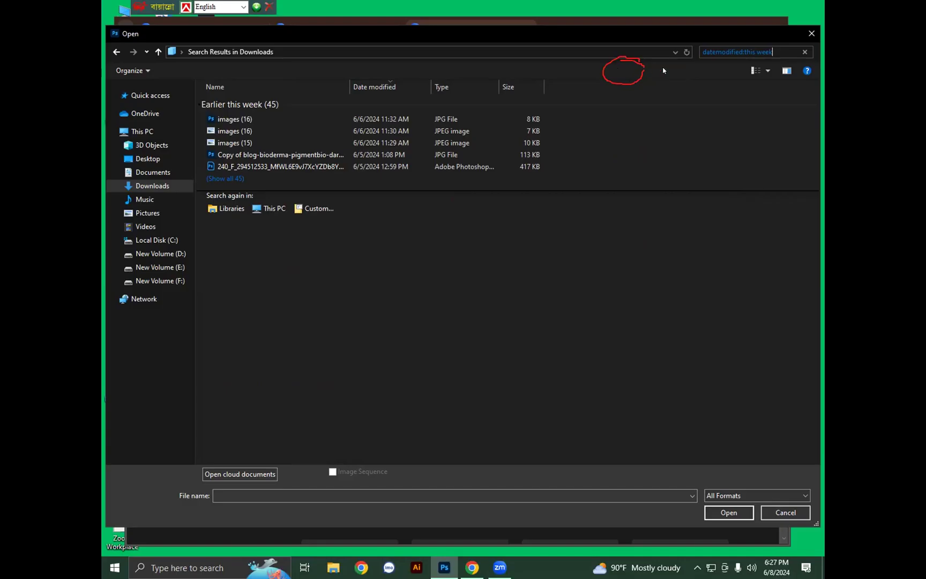
click(764, 71)
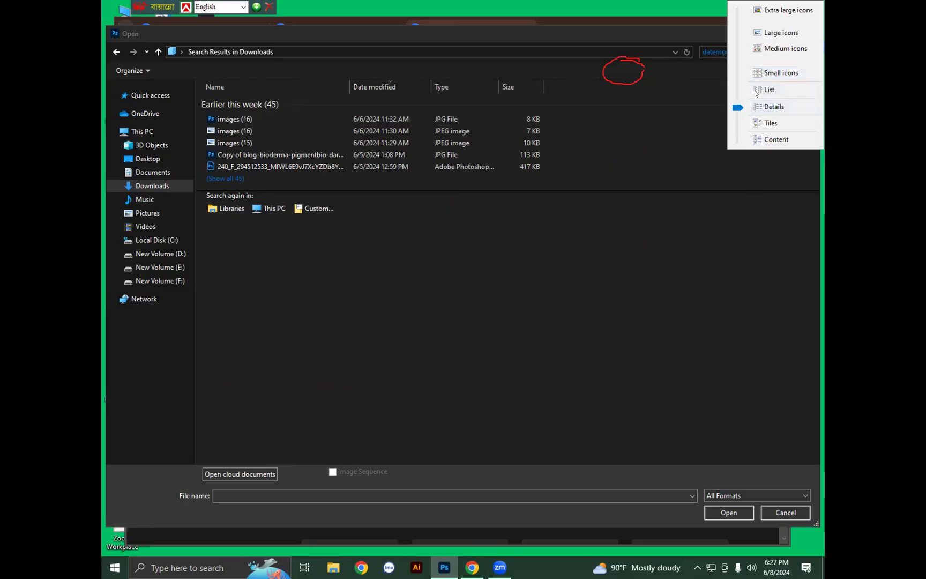
click(755, 93)
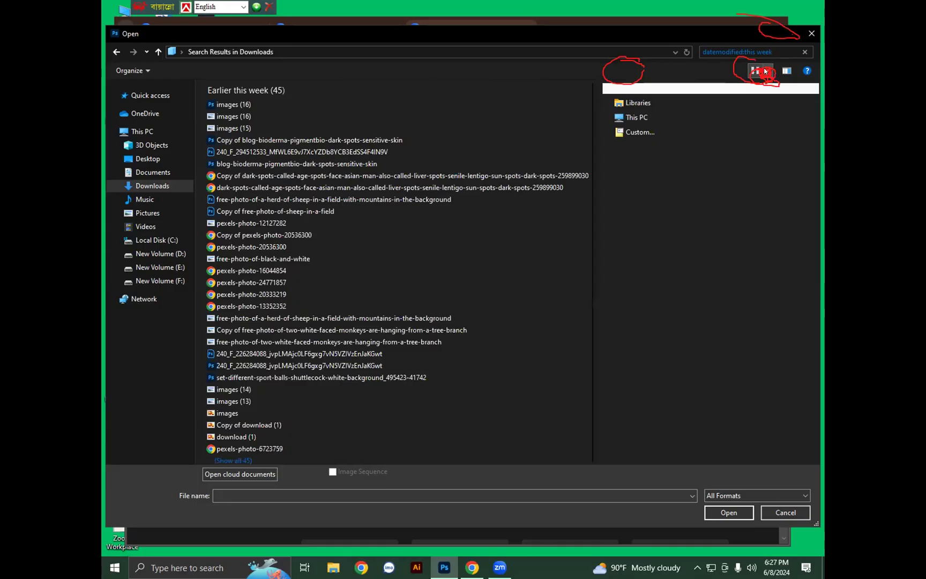
Switch to Large icons, return to the Downloads folder, and close the Open dialog
click(766, 71)
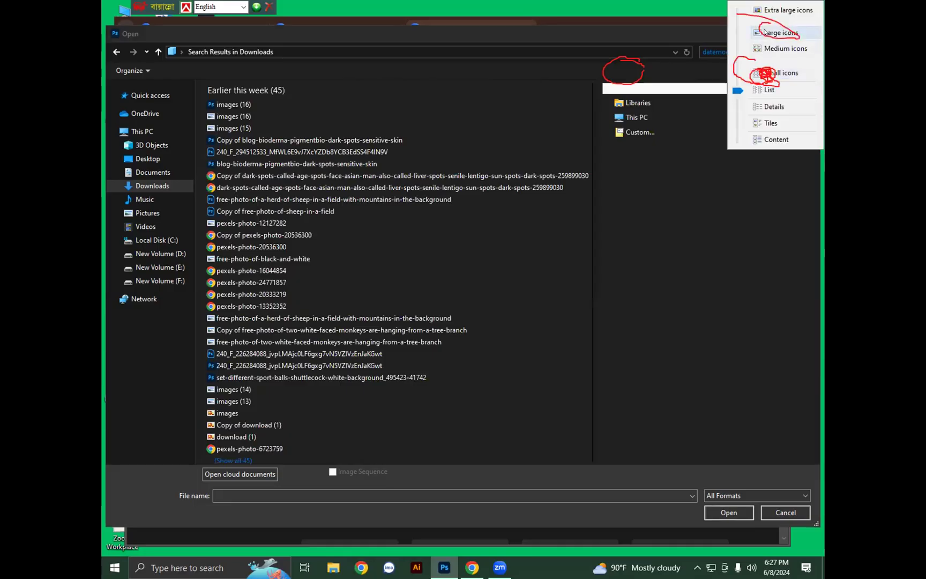
click(766, 32)
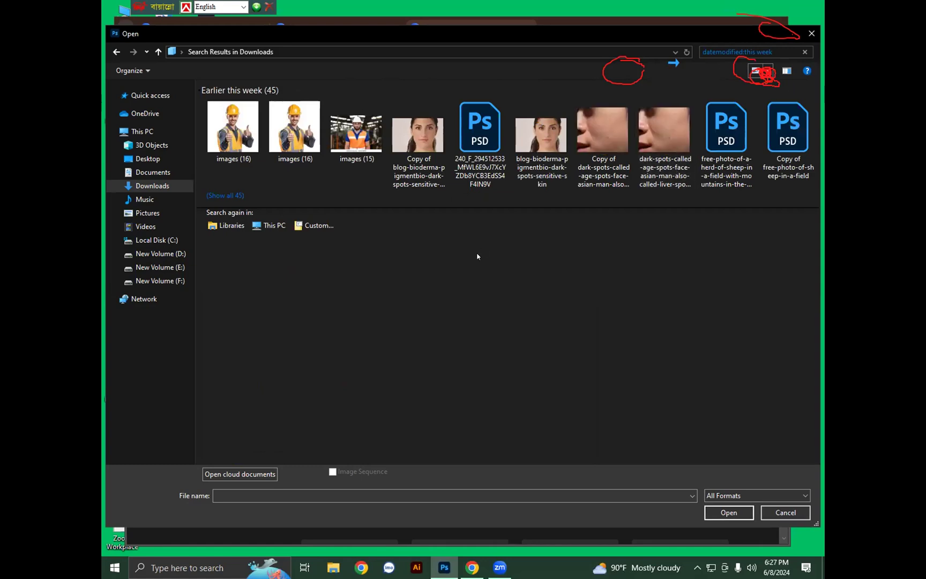
click(117, 52)
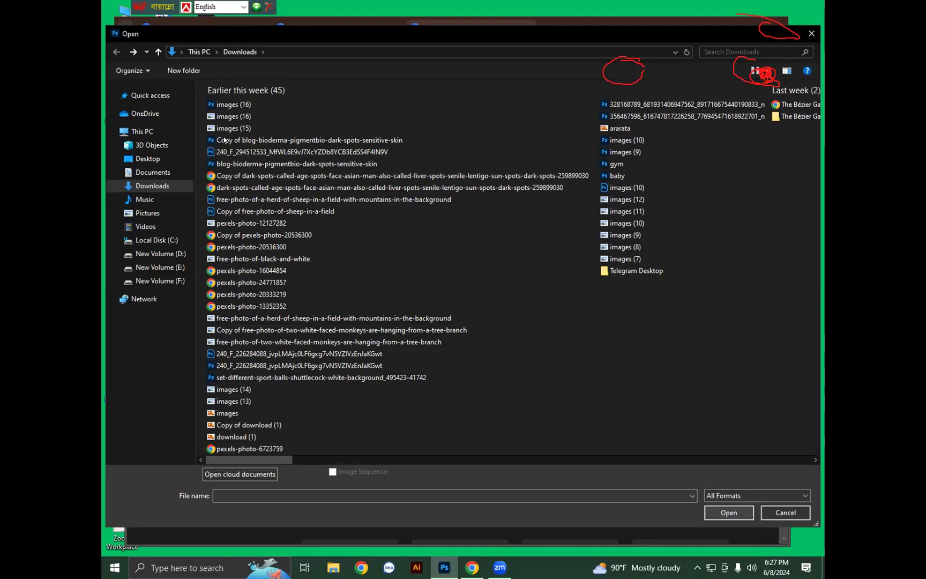
key(Escape)
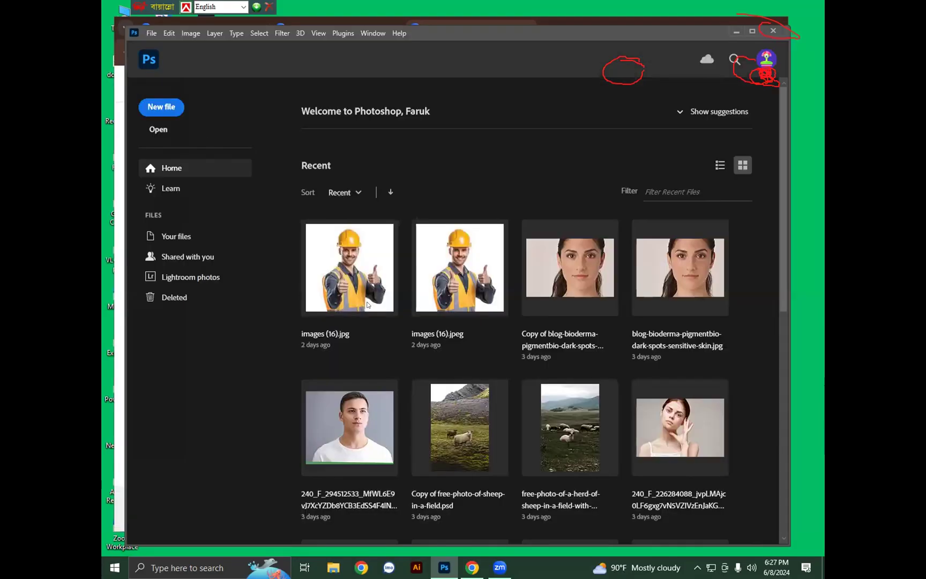
scroll(366, 416, down, 5)
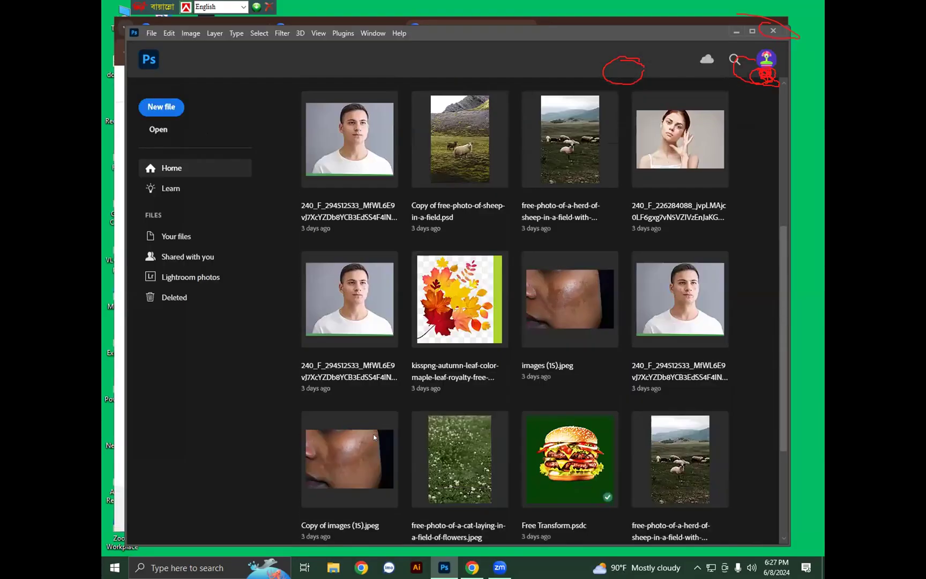
scroll(377, 452, up, 5)
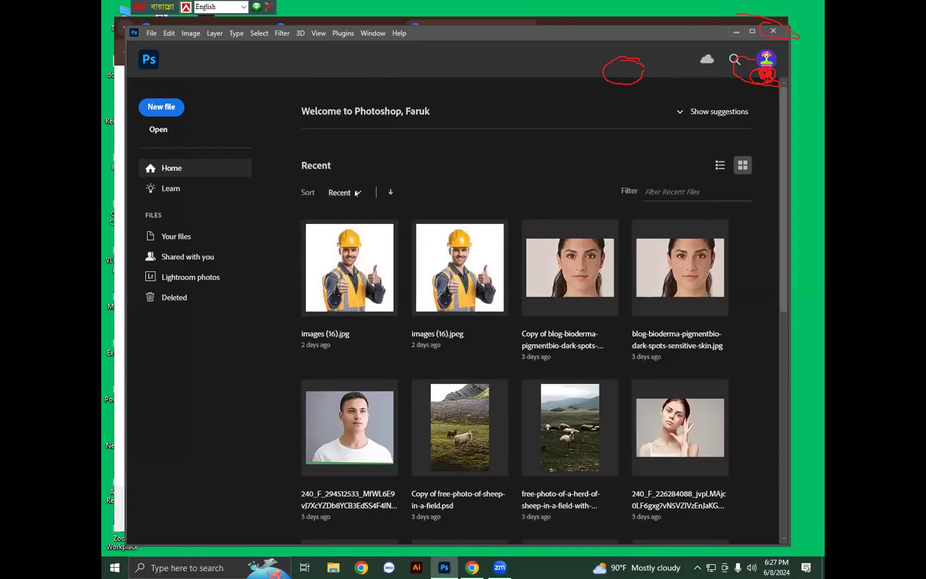
click(151, 33)
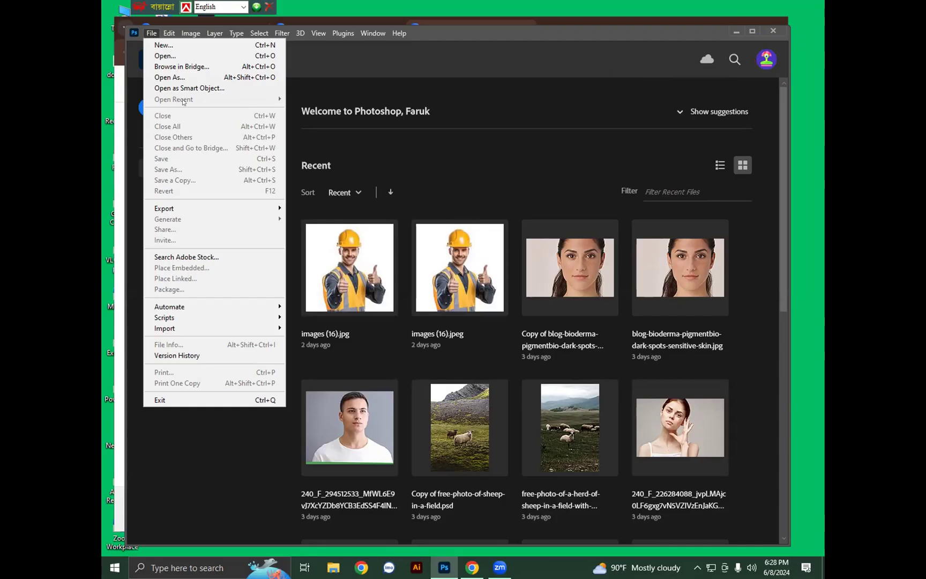
key(Escape)
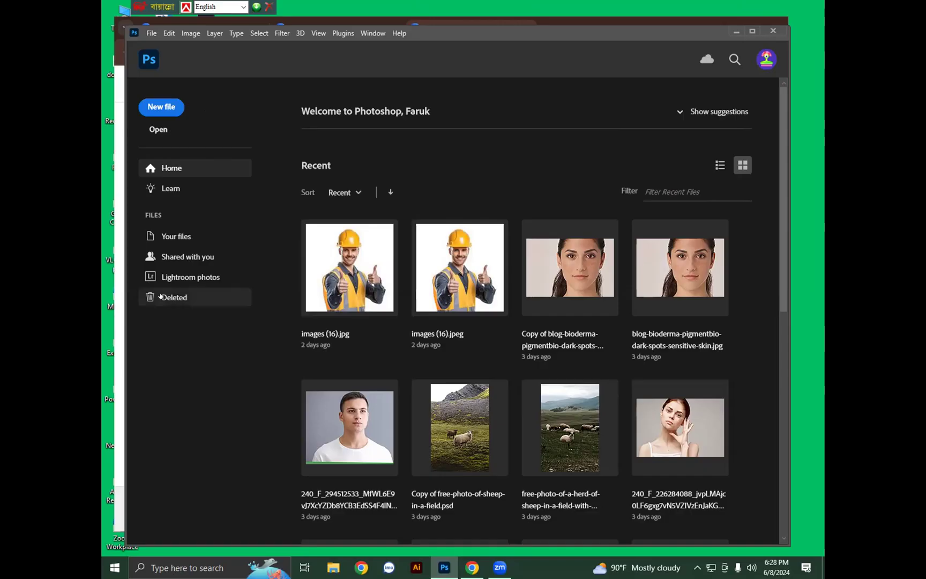
click(161, 297)
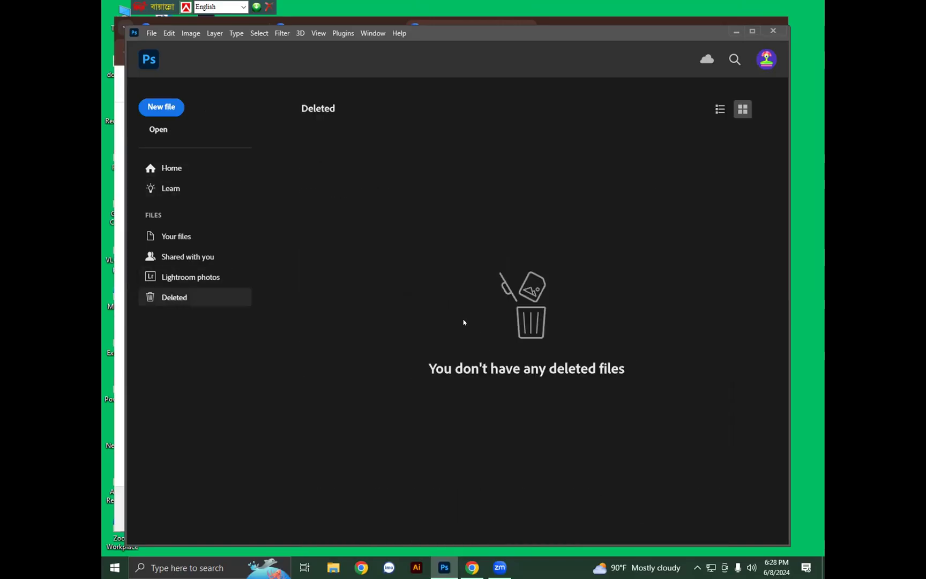
click(197, 235)
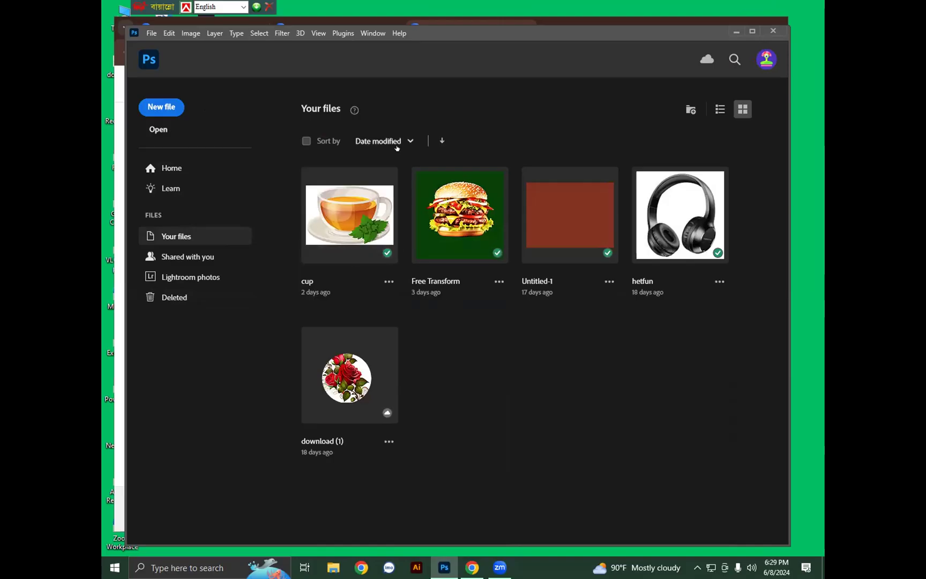
click(689, 110)
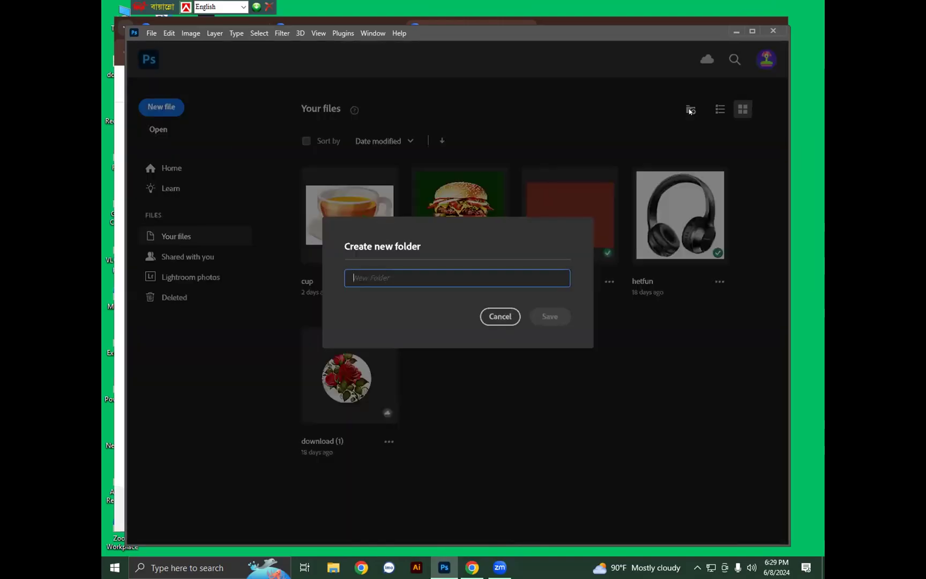
click(500, 316)
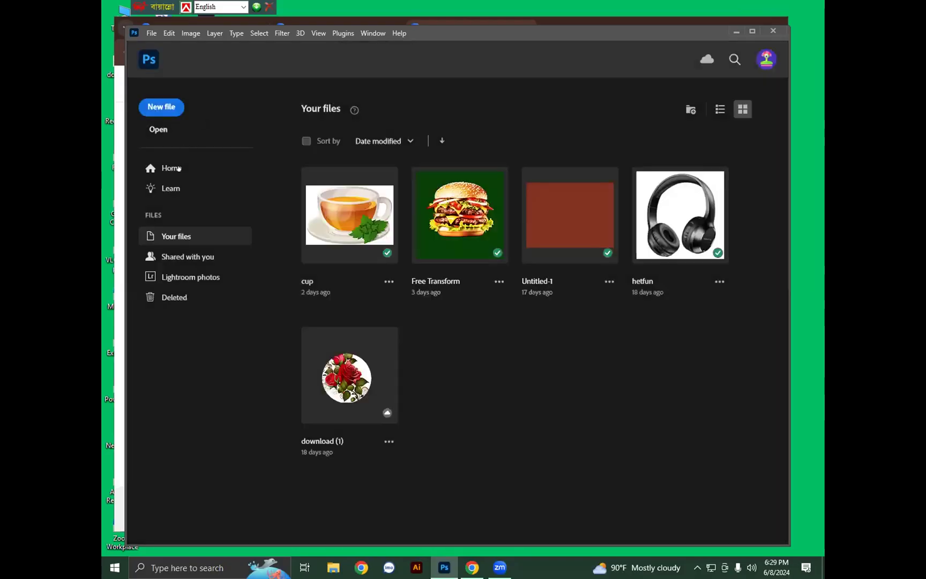
click(169, 168)
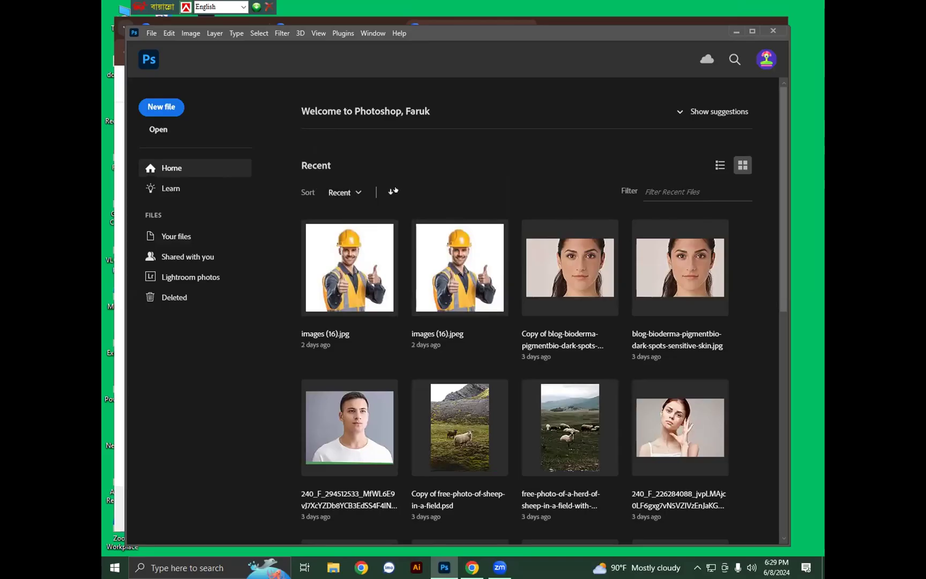
Keep recent files sorted by most recent, browse the File menu, and open the Adobe account page
click(348, 193)
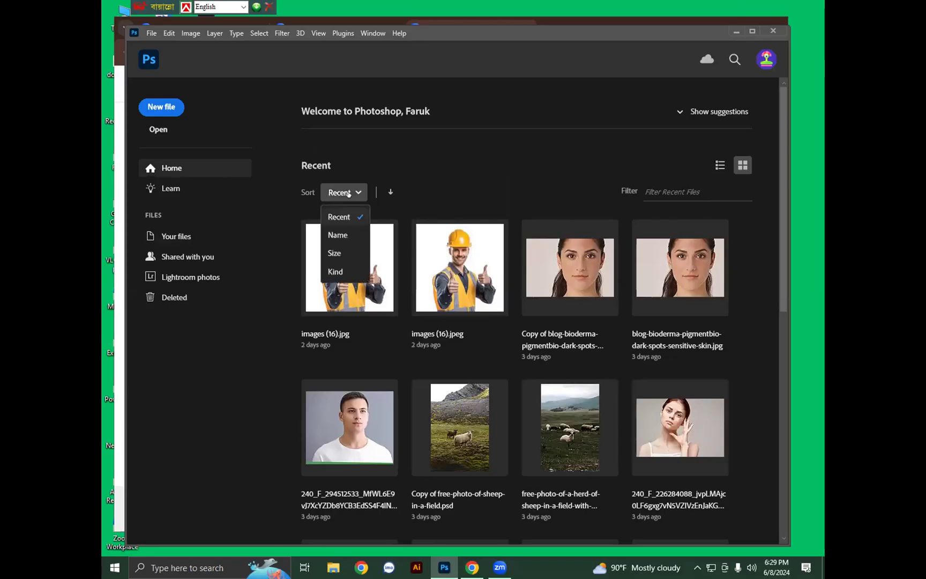
click(349, 193)
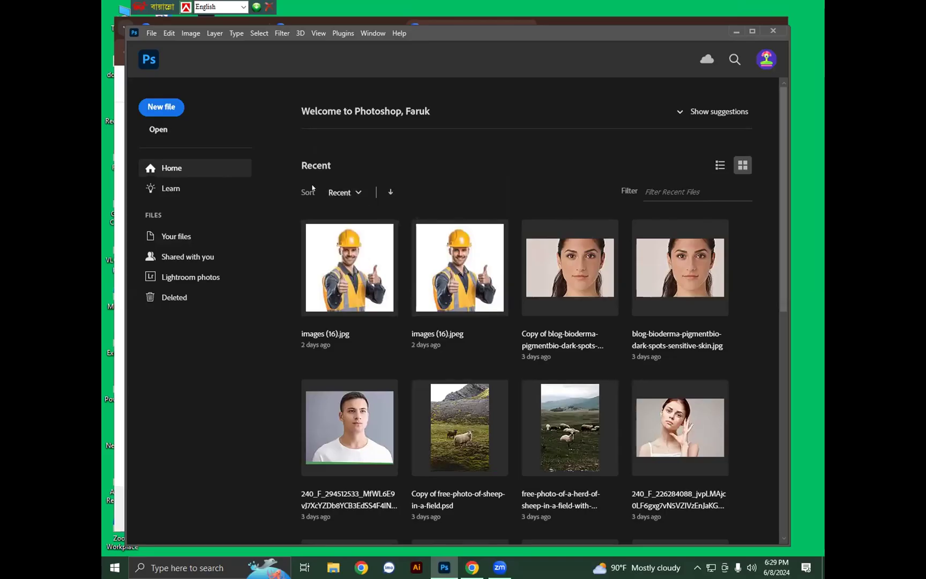
click(152, 34)
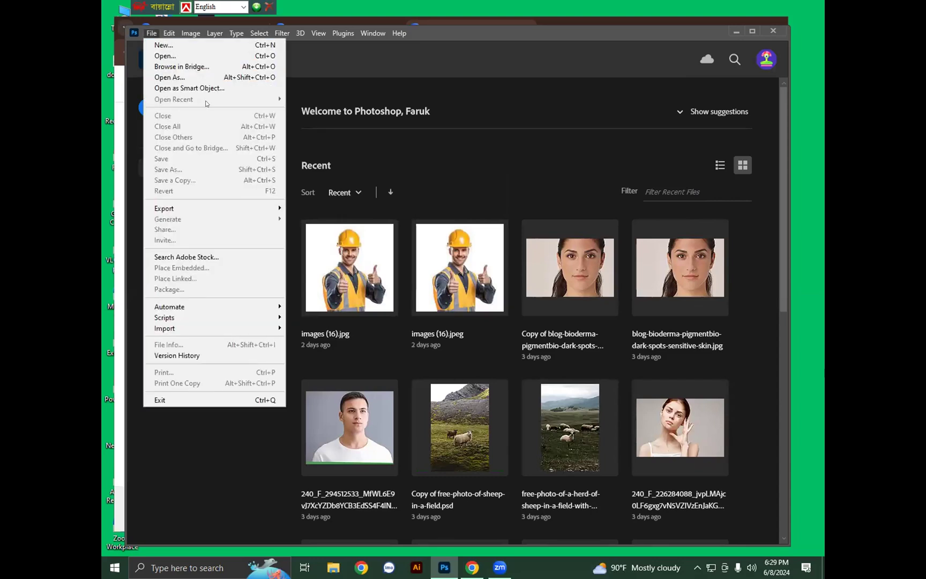
click(359, 95)
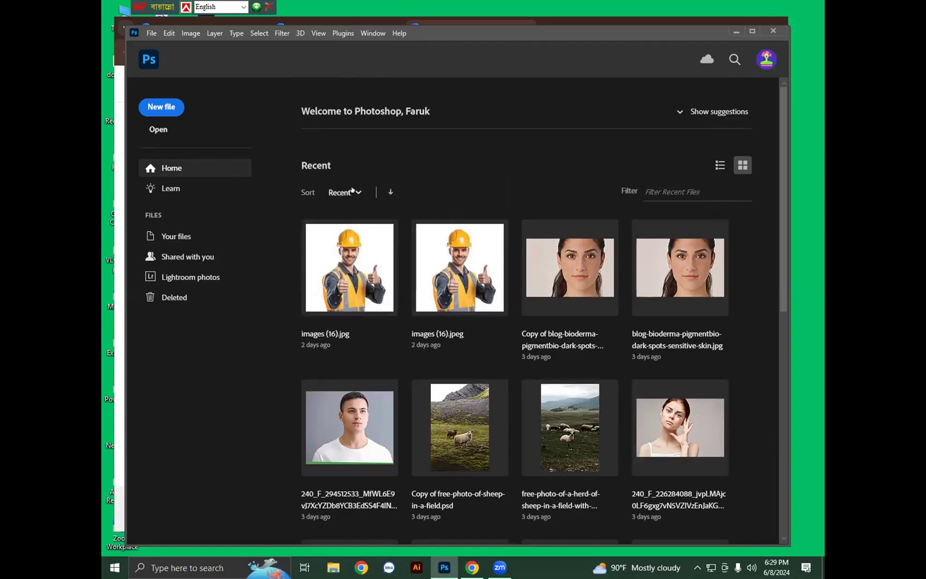
click(152, 34)
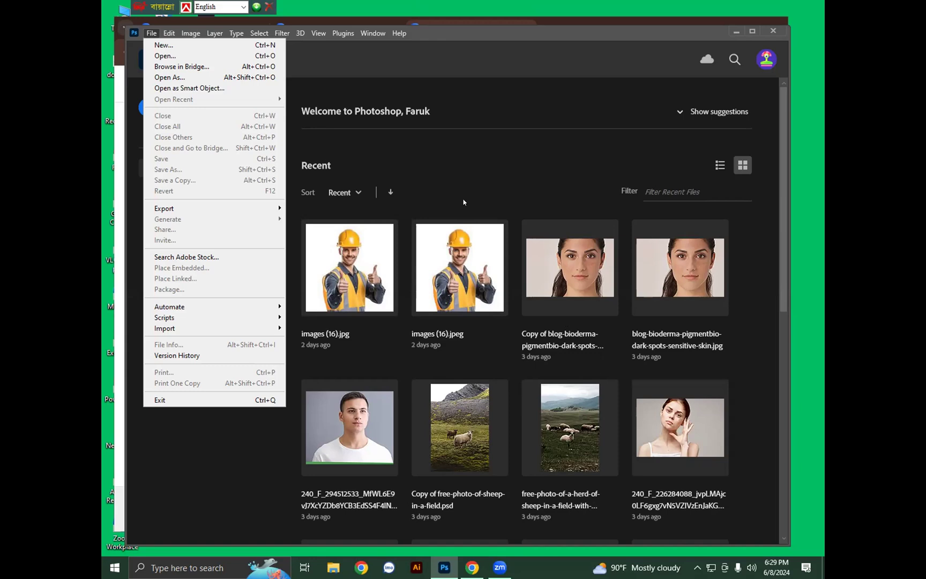
click(448, 152)
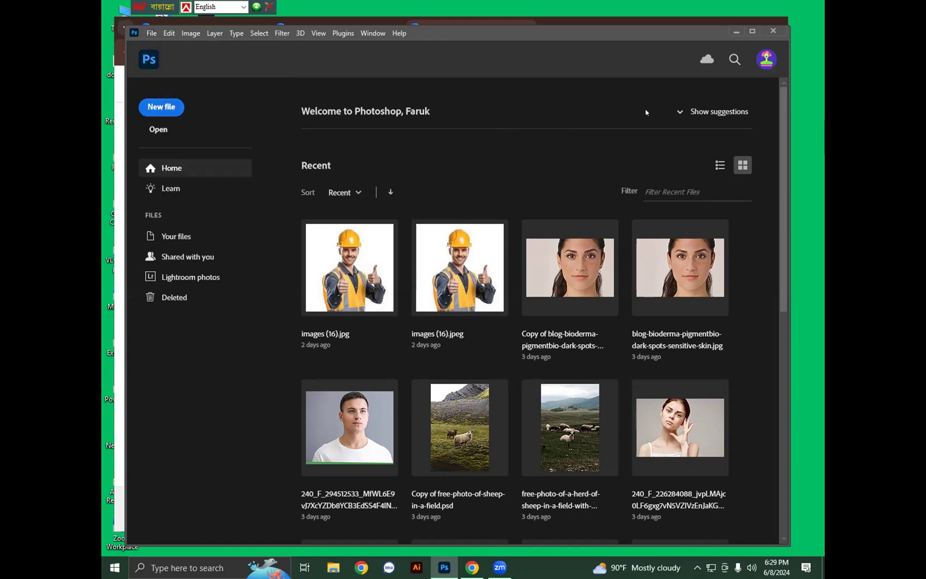
click(765, 60)
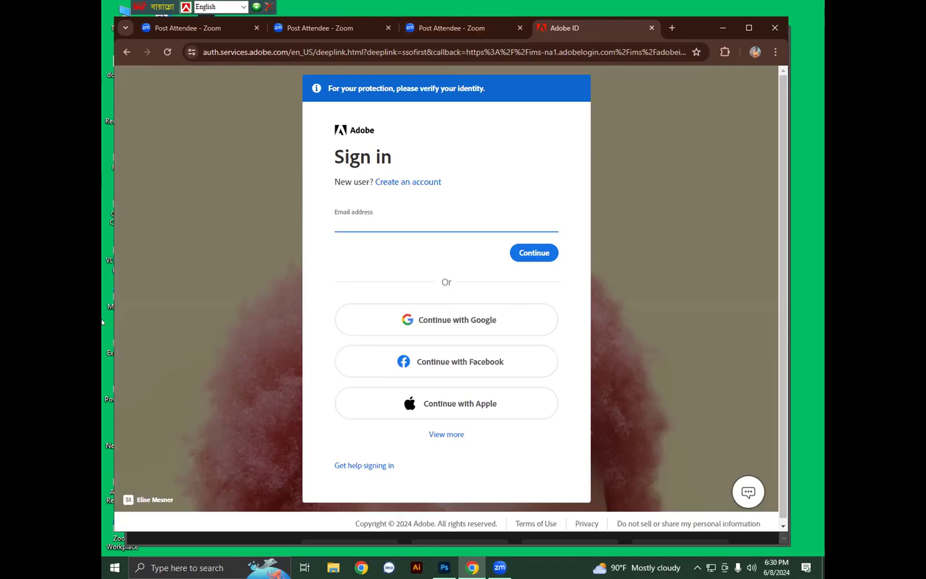
Leave the Adobe sign-in page and return to Rooster-Recovered.psd in Photoshop
click(102, 288)
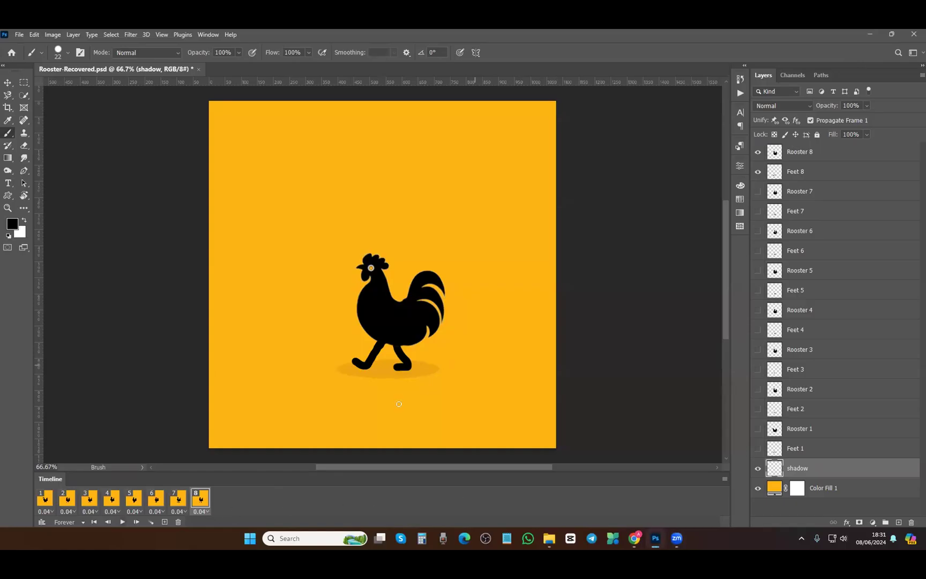
key(space)
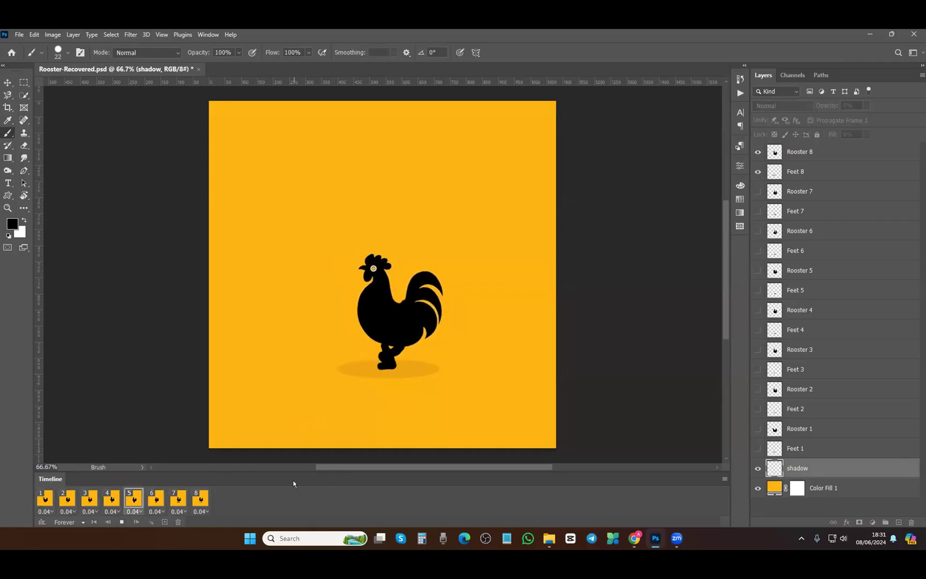
click(121, 521)
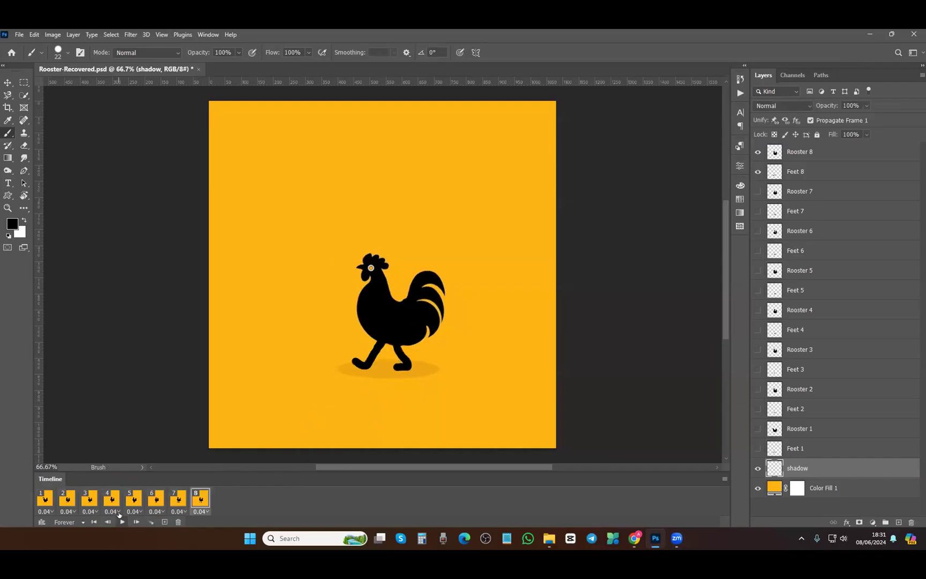
click(17, 35)
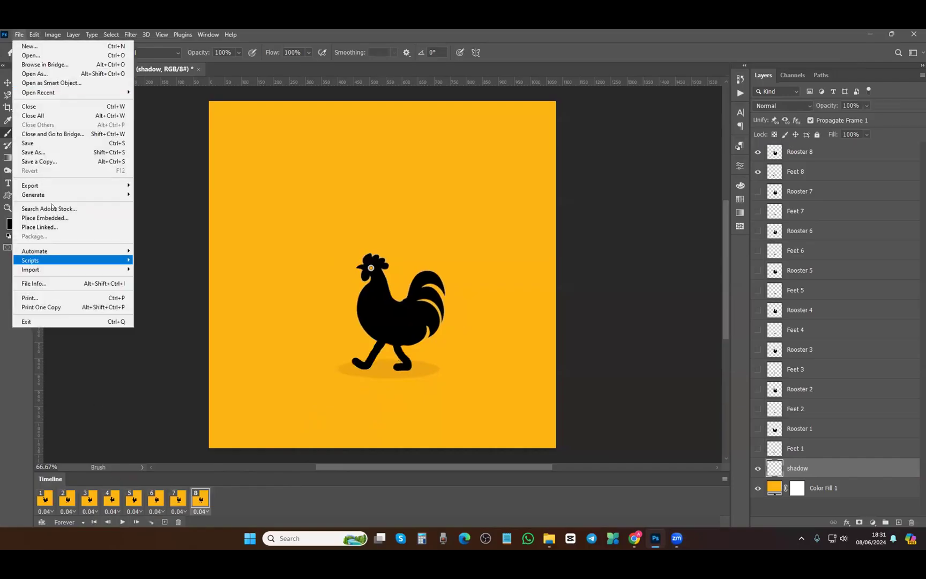
mouse_move(37, 185)
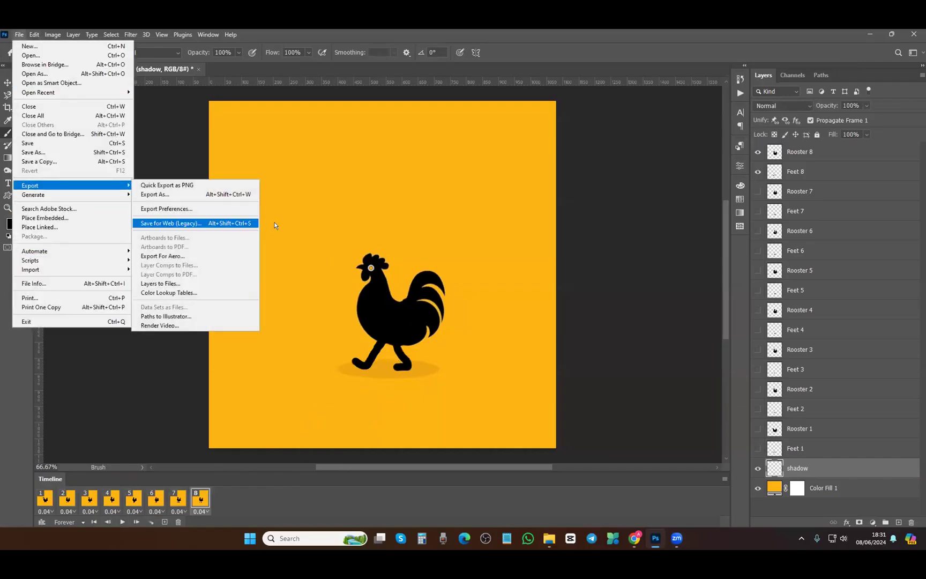
click(253, 223)
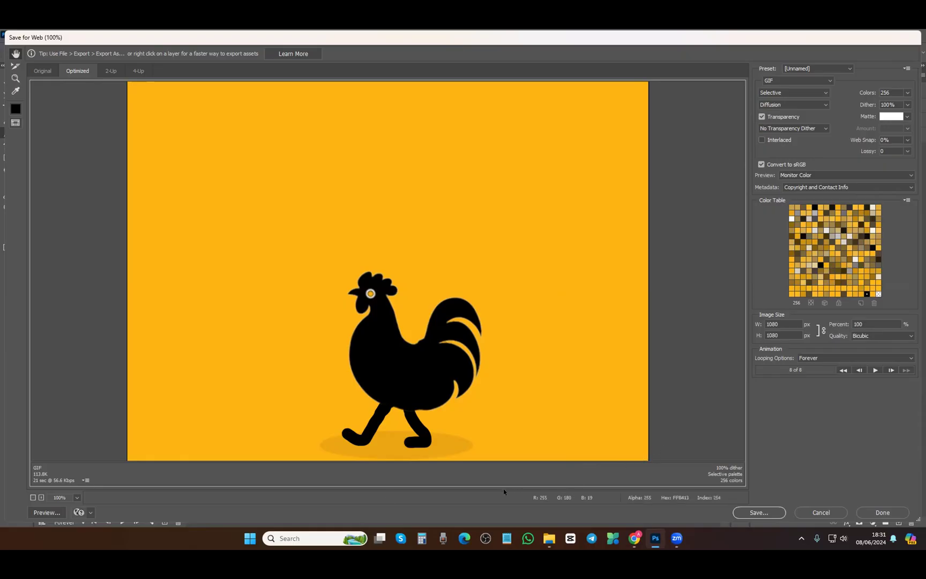
click(821, 512)
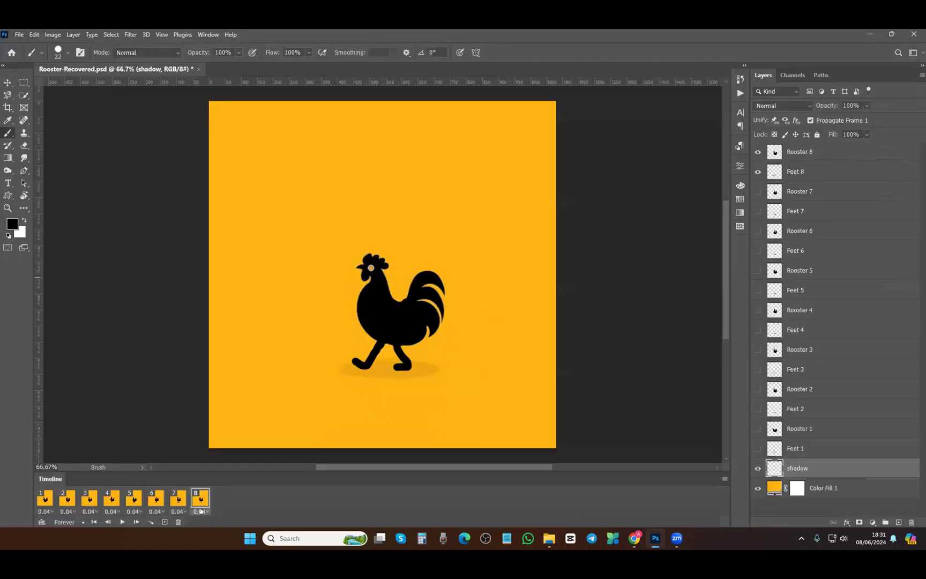
click(206, 511)
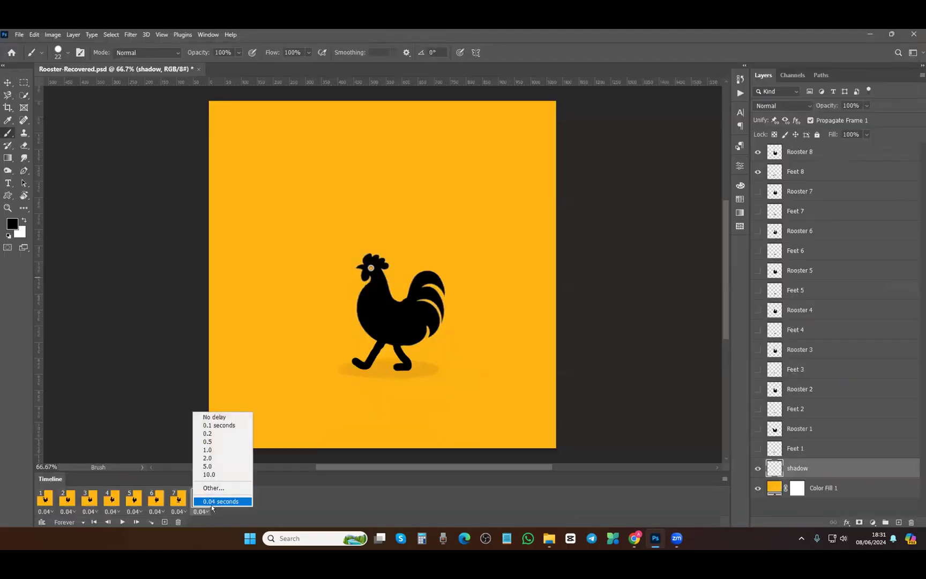
click(214, 512)
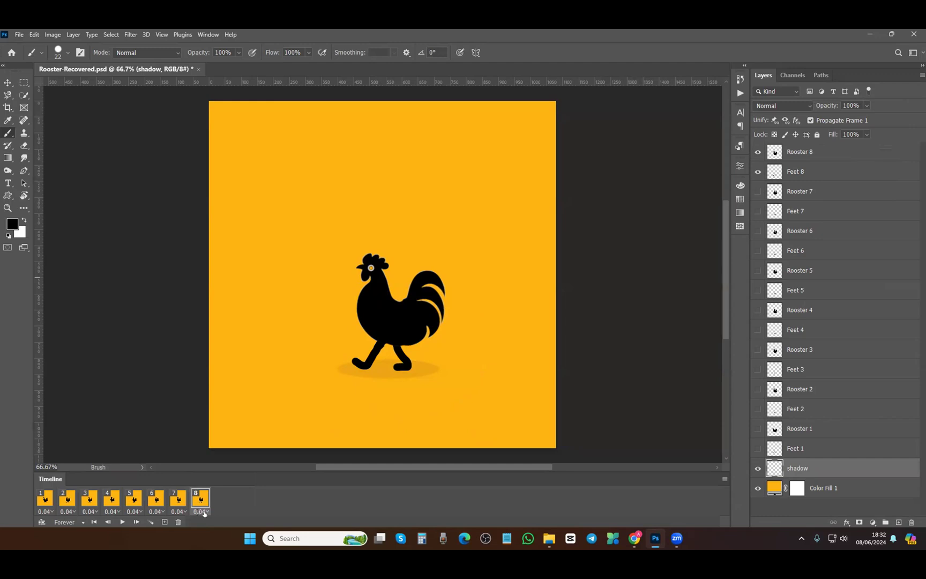
Select all eight frames and open the custom delay entry, closing it unchanged
click(198, 512)
click(48, 500)
click(199, 511)
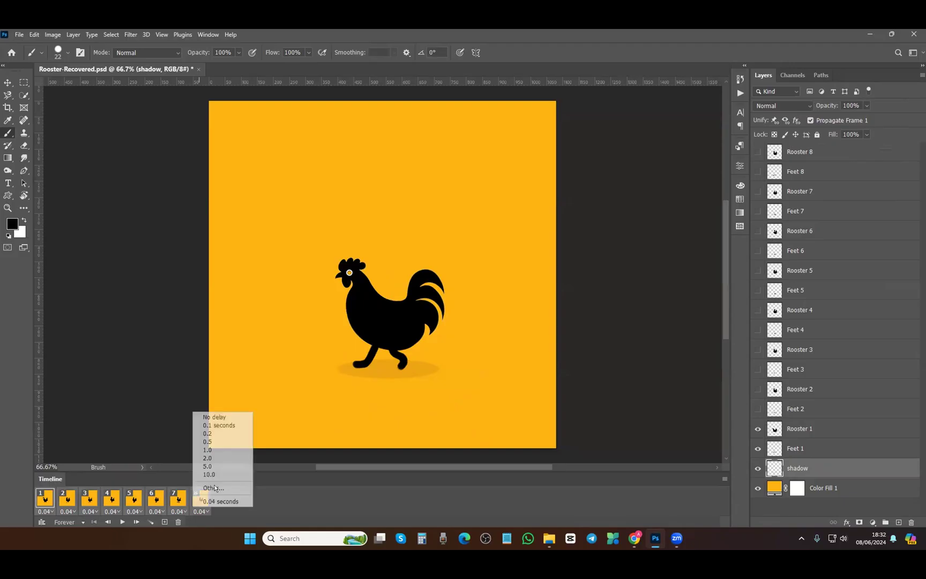
click(212, 488)
click(445, 193)
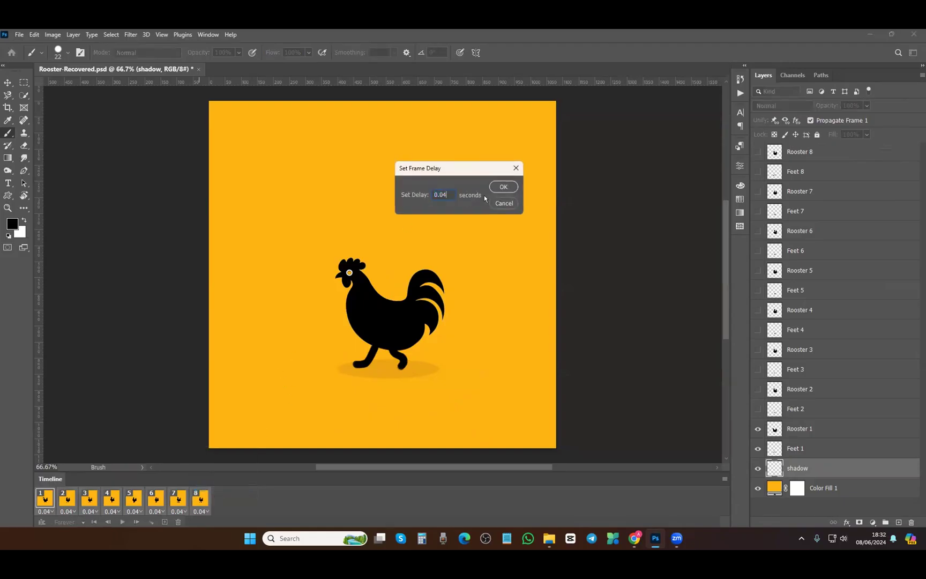
key(Return)
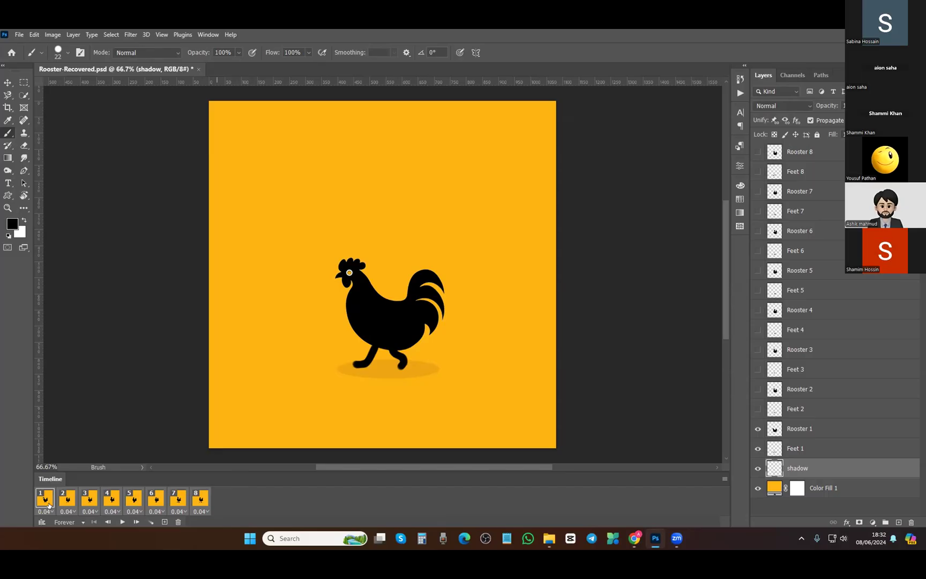
Reopen the frame delay options, choose Other..., and enter 0.08 seconds as the delay
click(48, 504)
click(201, 511)
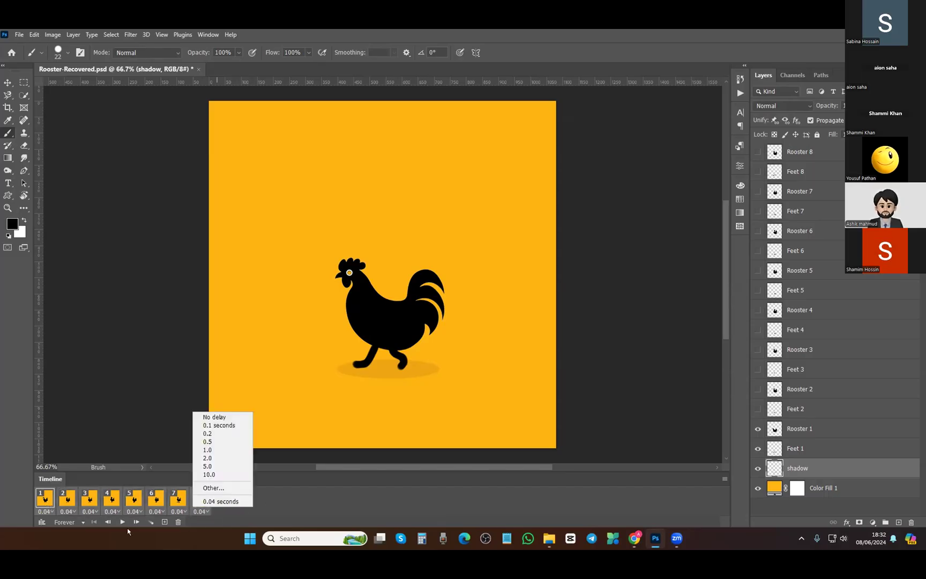
click(60, 529)
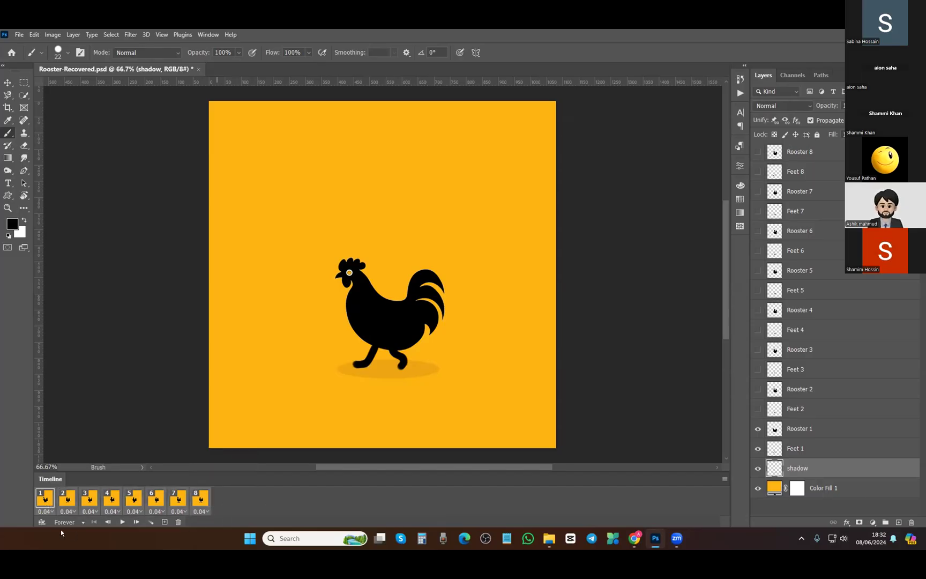
click(200, 512)
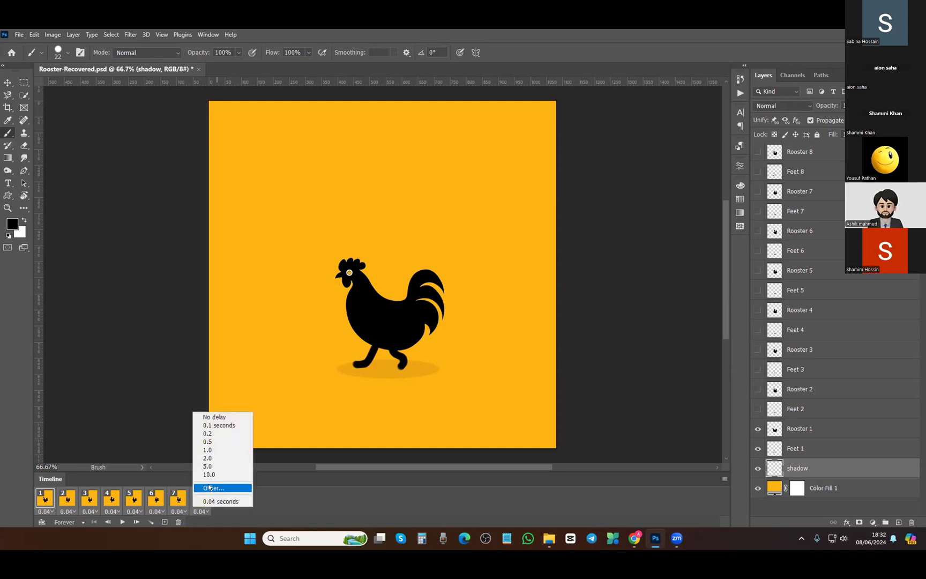
click(214, 488)
click(444, 195)
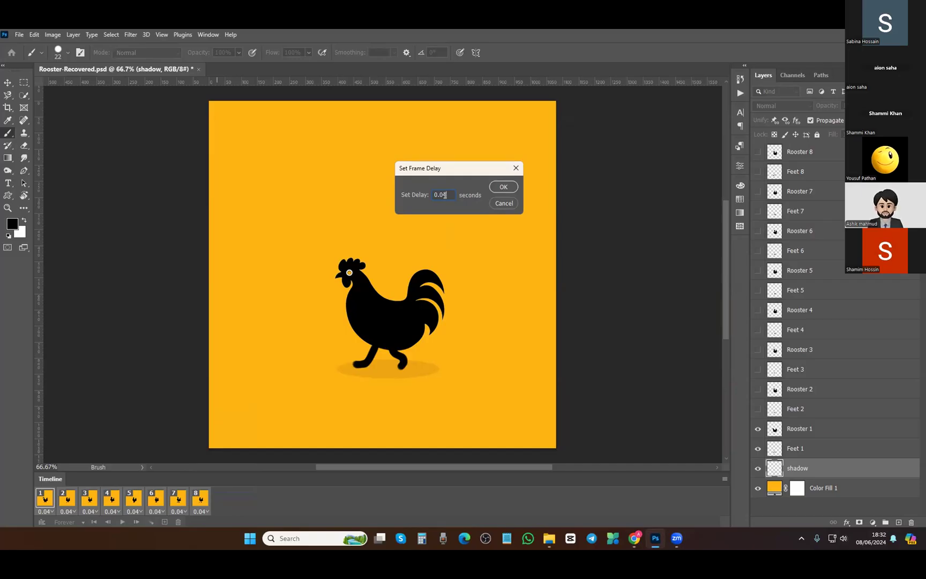
text(8)
Leave frame delays unchanged and play, then stop, the rooster walk cycle on the Timeline
click(503, 203)
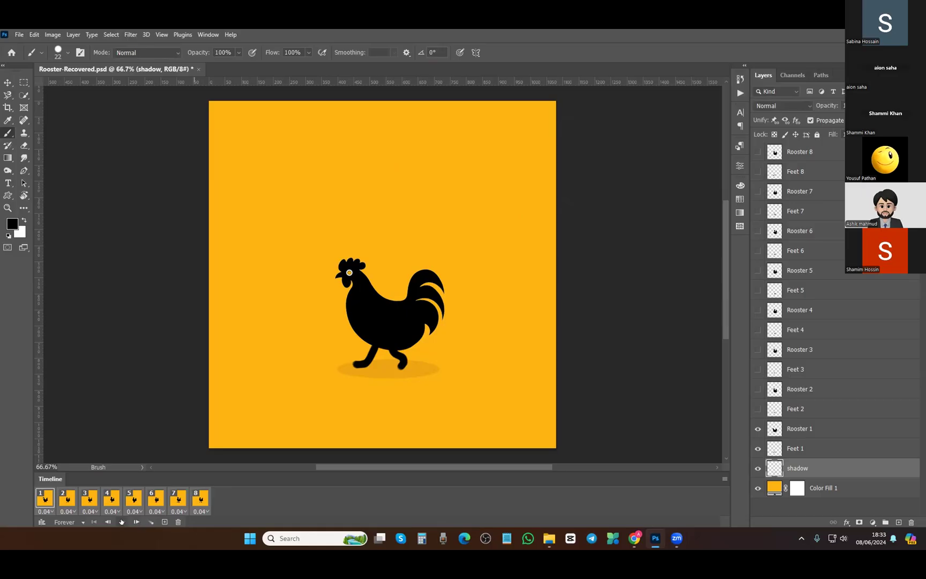
click(122, 522)
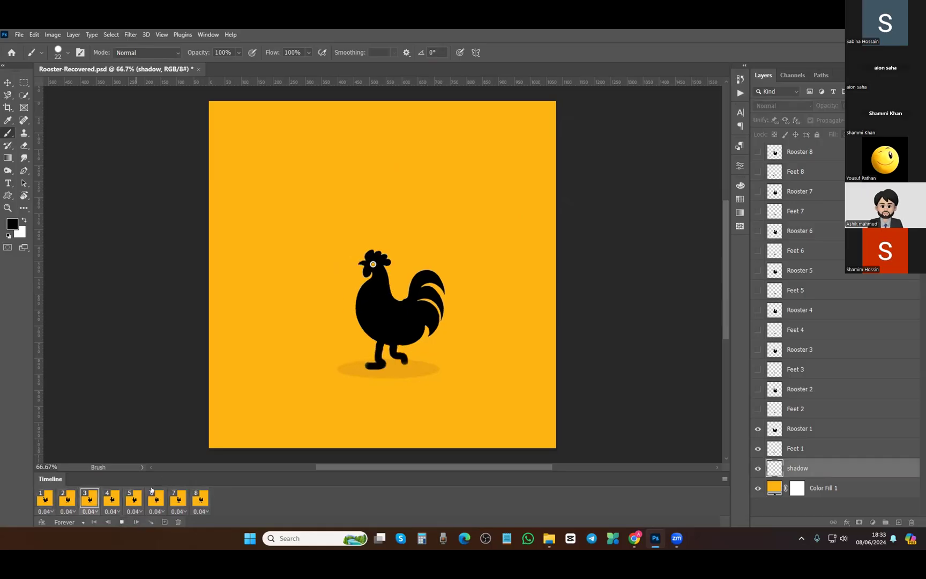
click(122, 521)
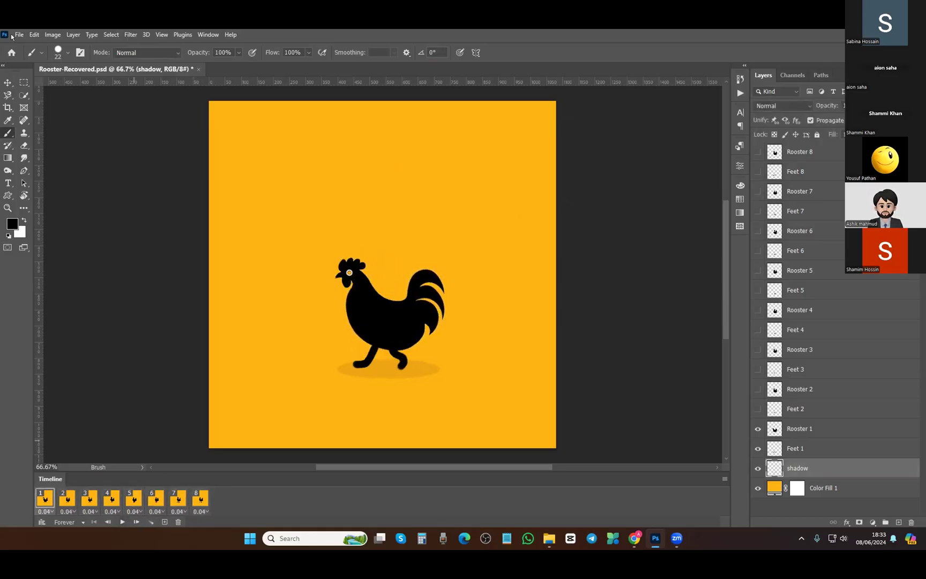
Export the animation via Save for Web as a forever-looping GIF into the Animation folder
click(15, 35)
mouse_move(43, 184)
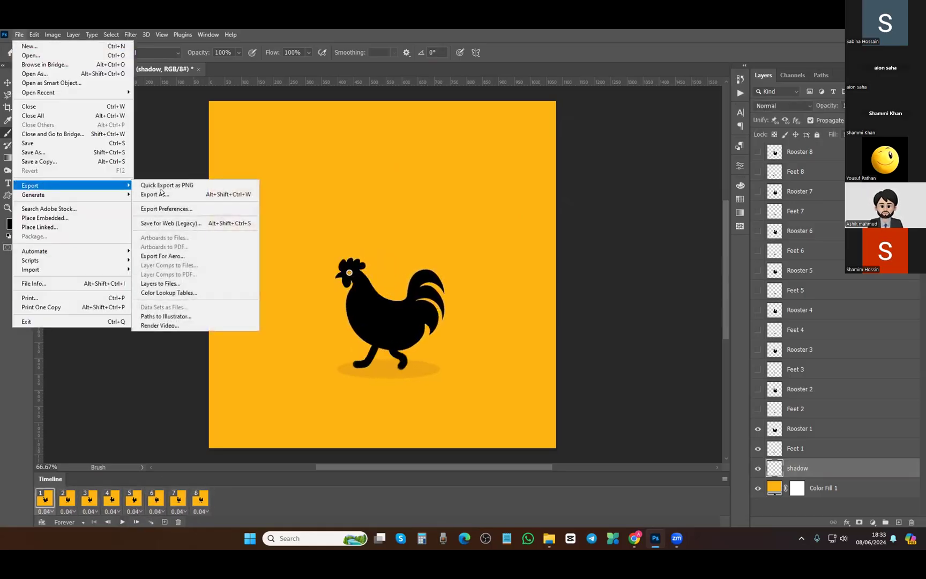
click(373, 426)
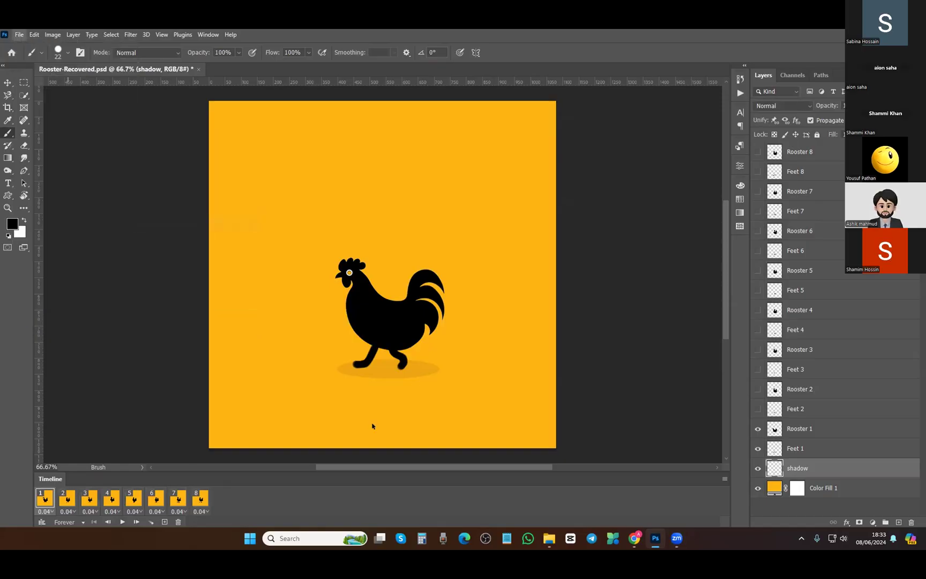
key(ctrl+alt+shift+s)
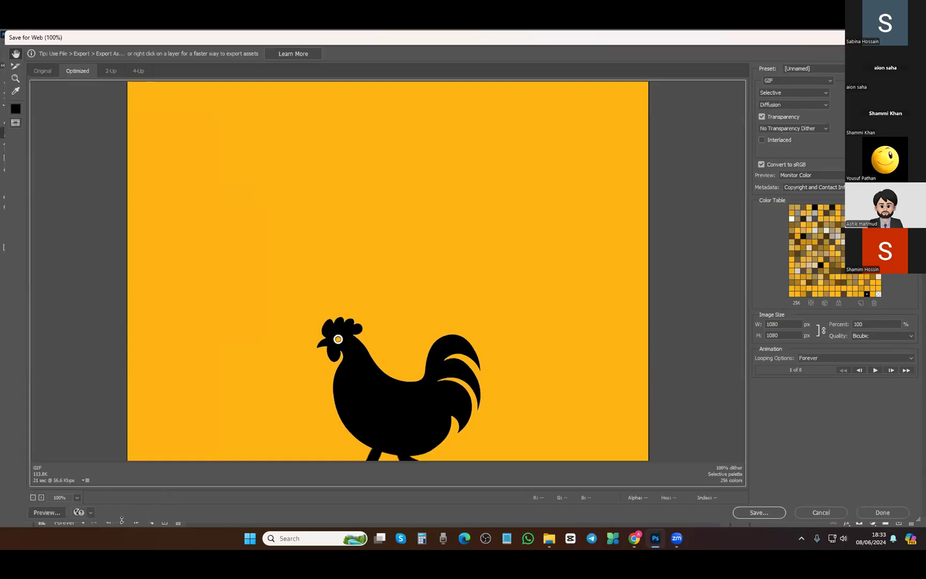
drag(121, 520, 121, 490)
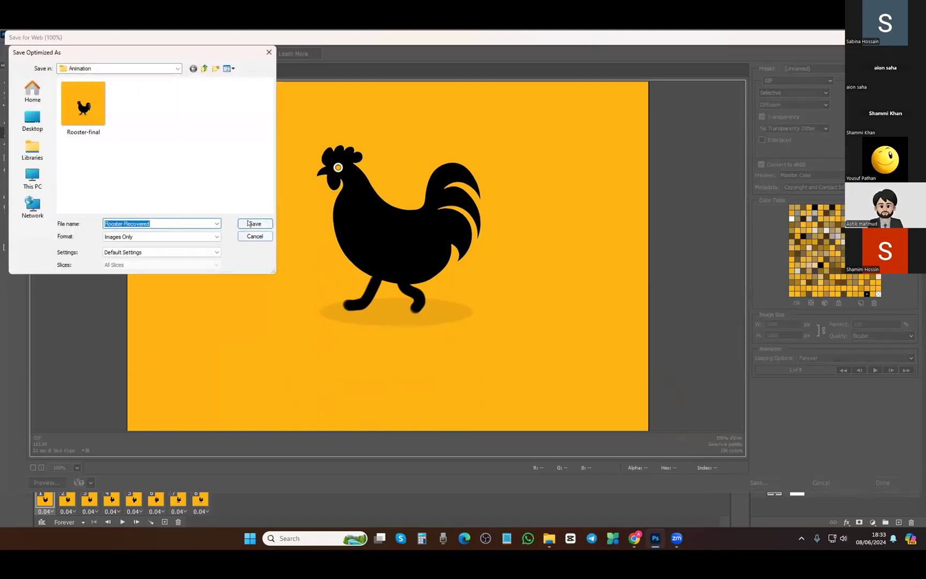
key(Return)
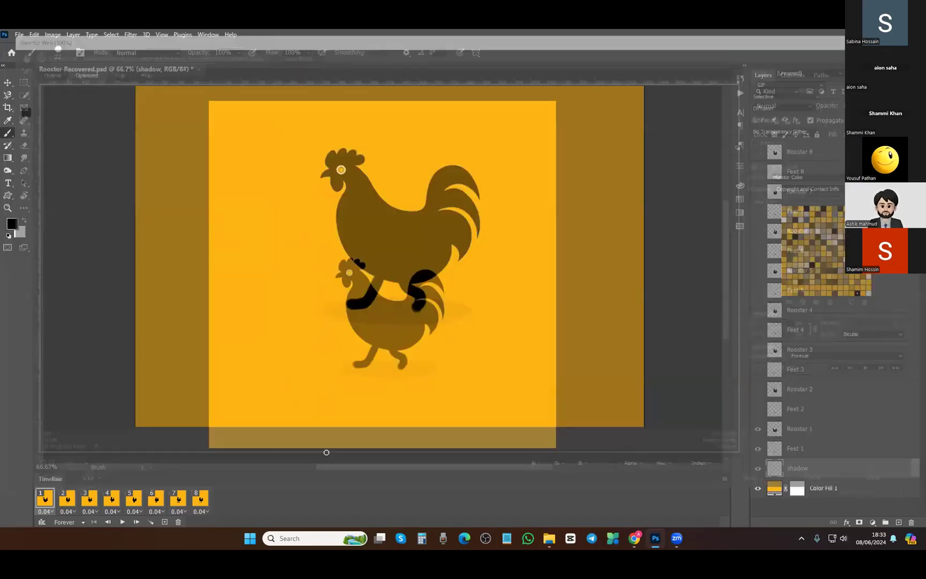
click(549, 538)
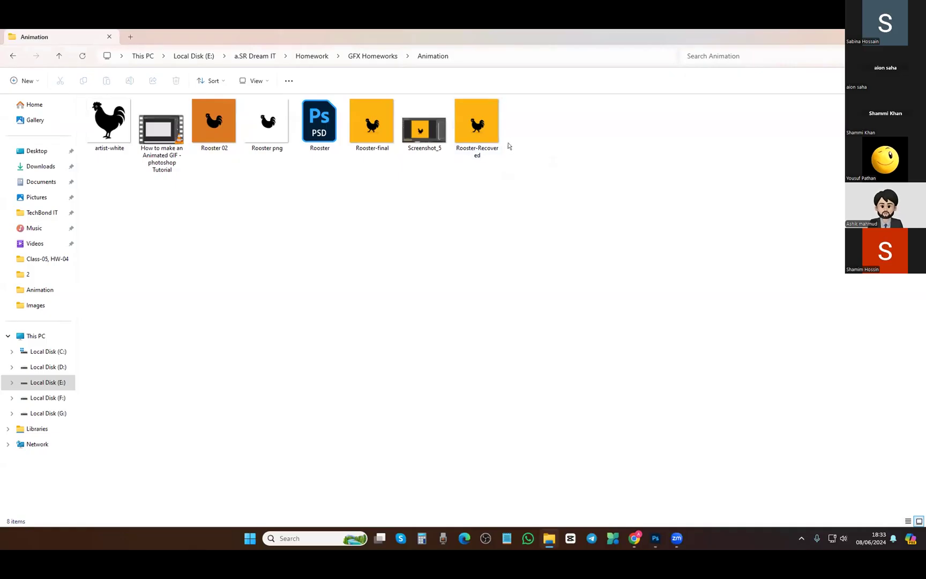
click(479, 131)
key(Return)
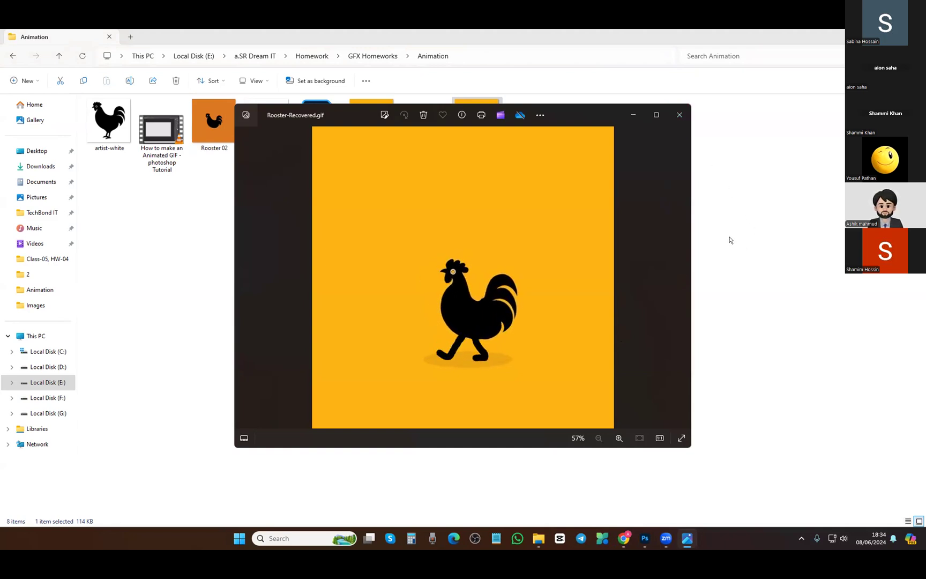
click(679, 116)
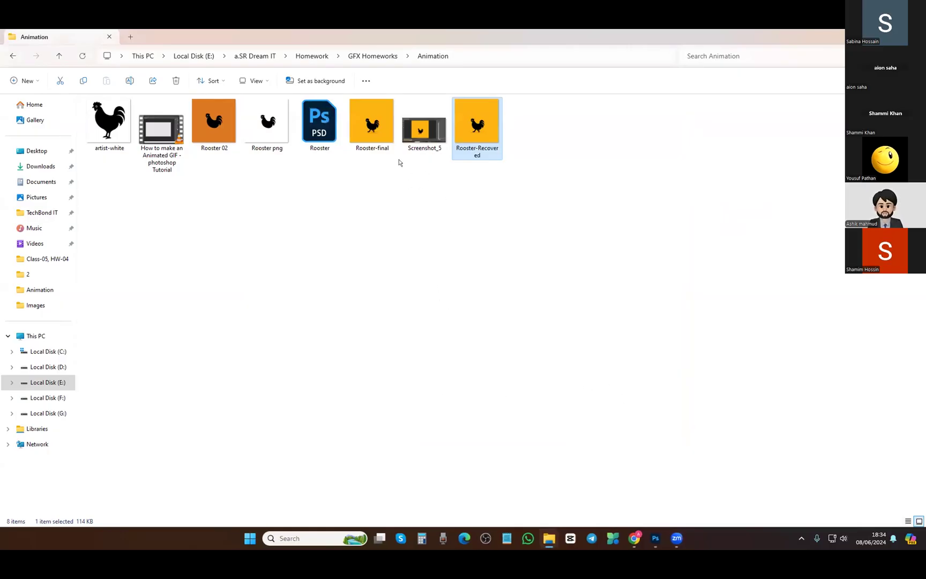
double_click(369, 133)
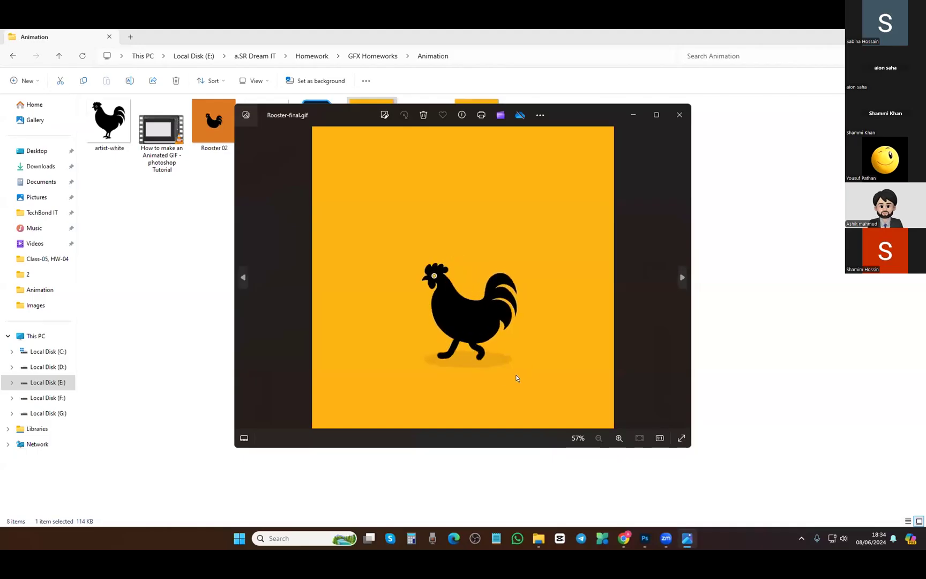
click(679, 115)
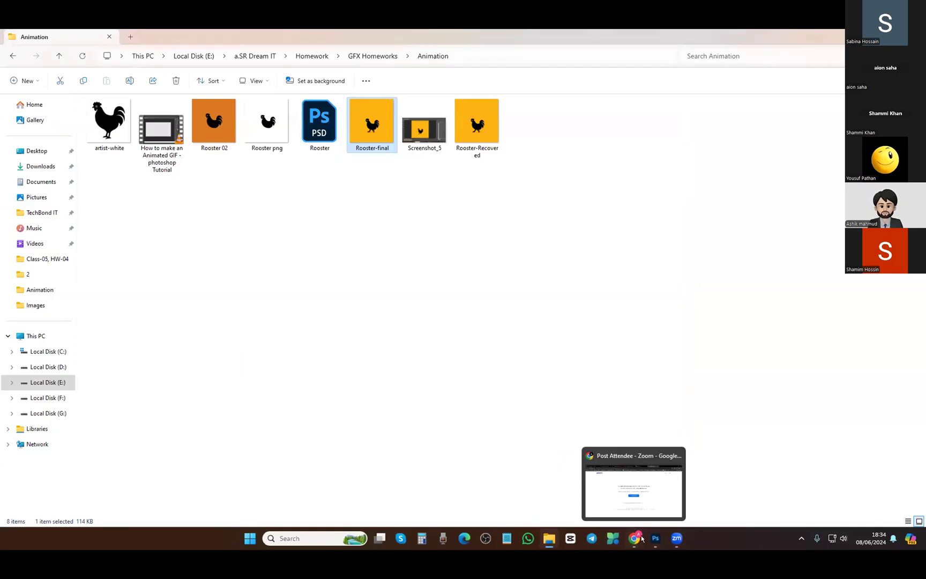
In Chrome, view the animation vs animator 4 and alan becker tutorials results, then the Stick Figure Animation Course video
key(alt+Tab)
key(ctrl+2)
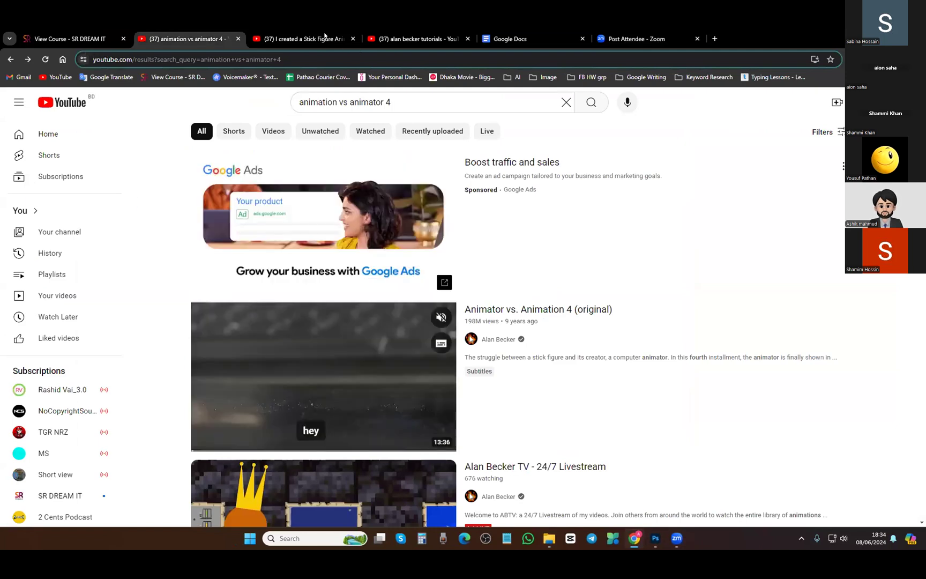
key(ctrl+4)
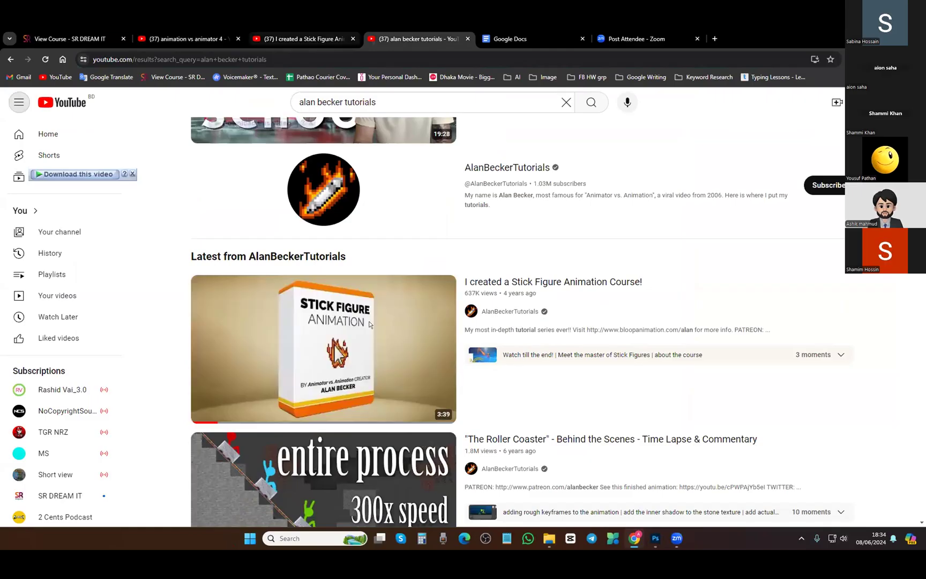
click(316, 37)
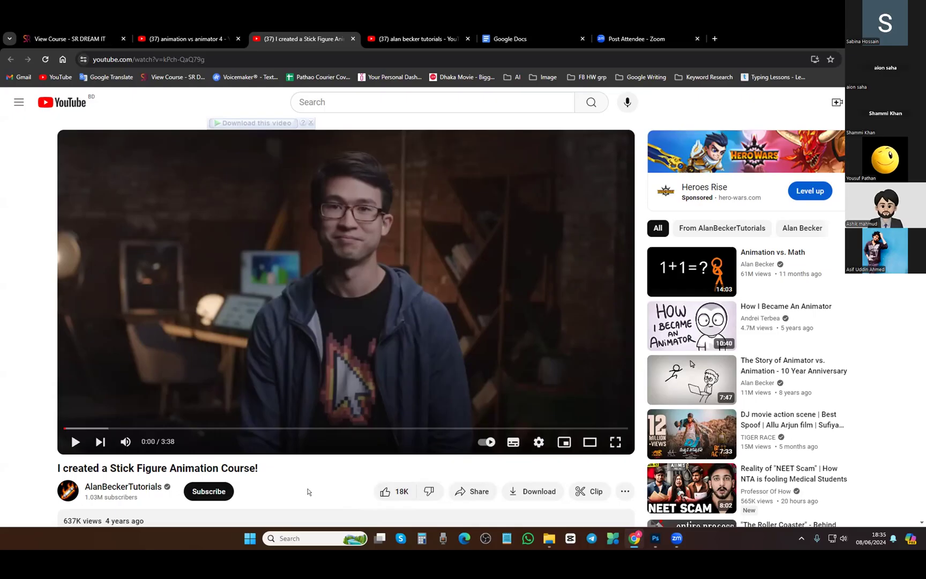
Flip back through the YouTube result tabs, then return to the Zoom meeting
key(ctrl+Tab)
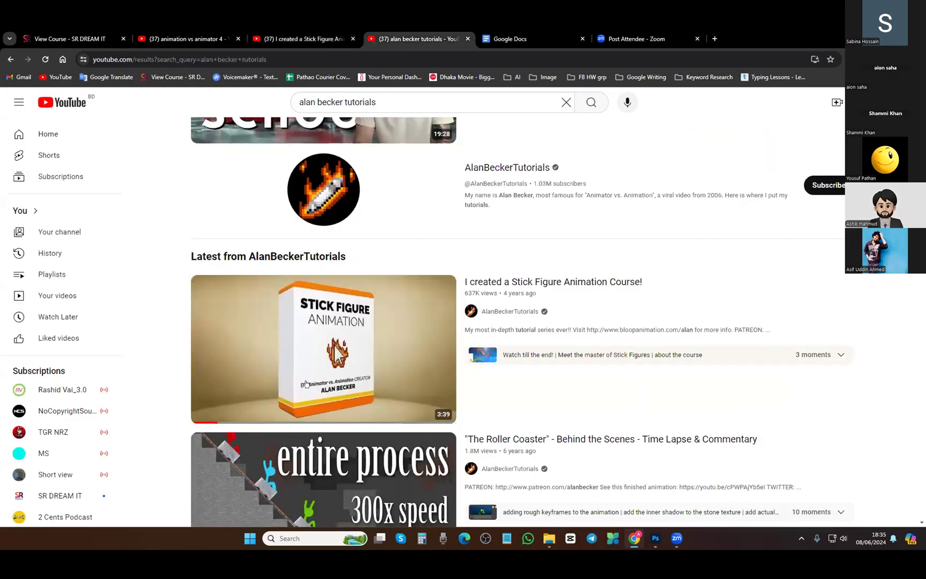
click(145, 36)
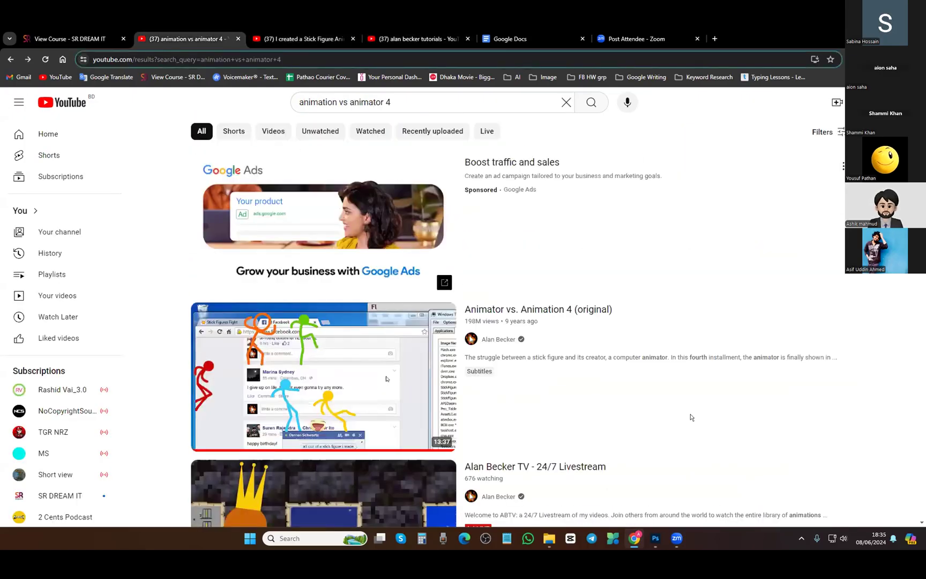
click(679, 544)
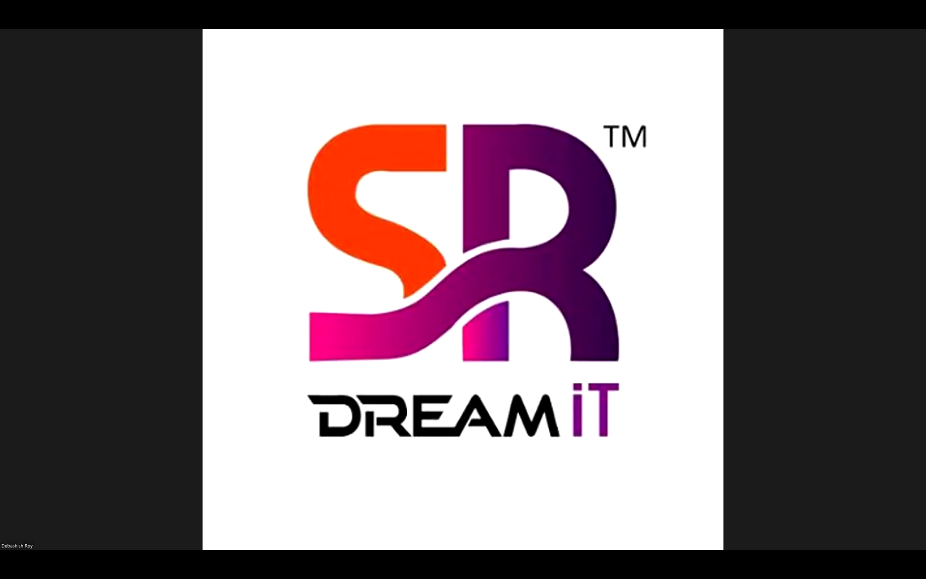
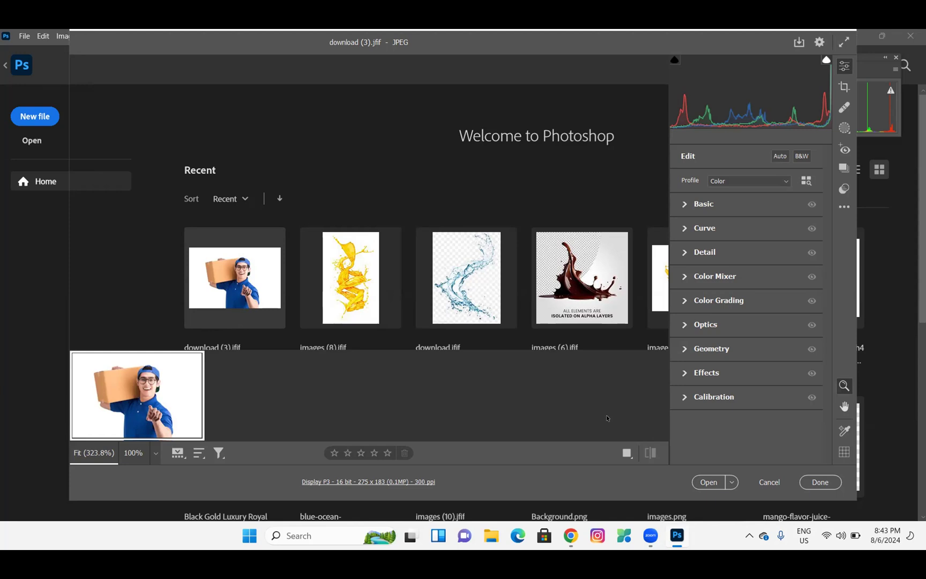
Cancel Camera Raw without applying changes and glance at the File menu without choosing anything
click(769, 482)
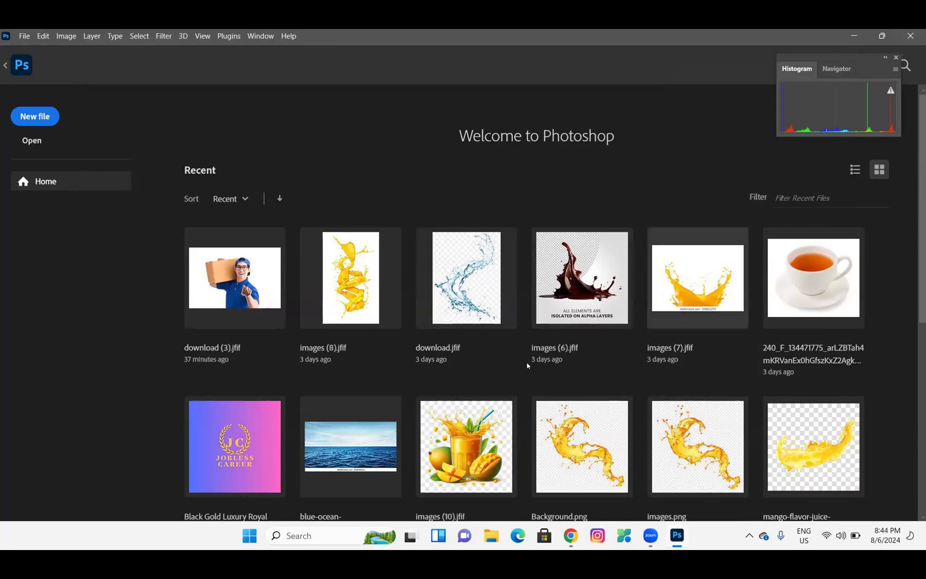
scroll(528, 365, down, 6)
scroll(190, 211, up, 6)
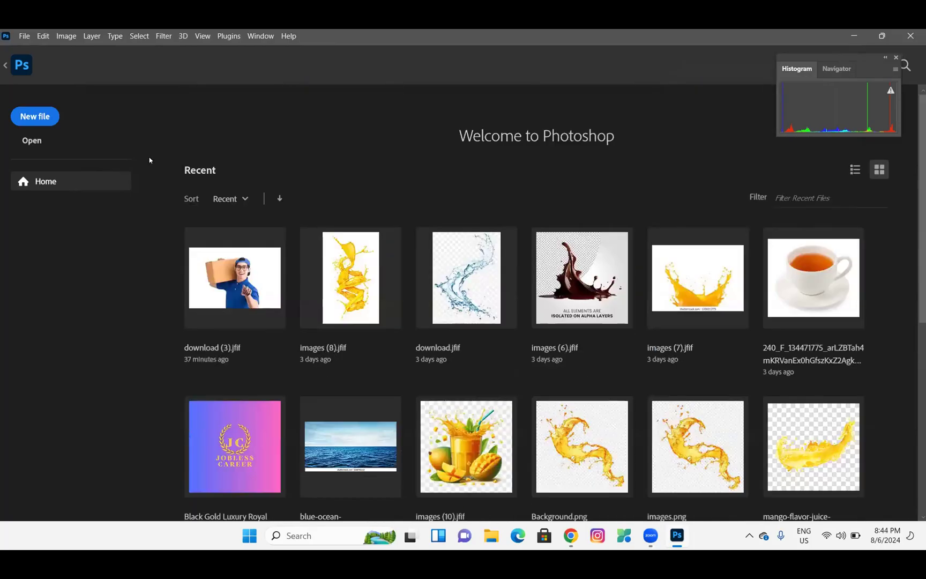
click(22, 40)
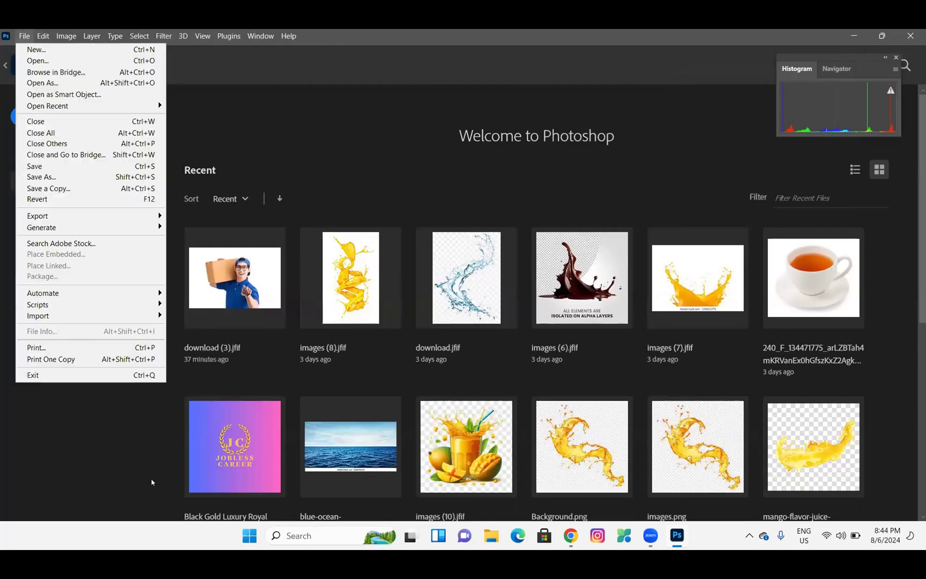
click(151, 481)
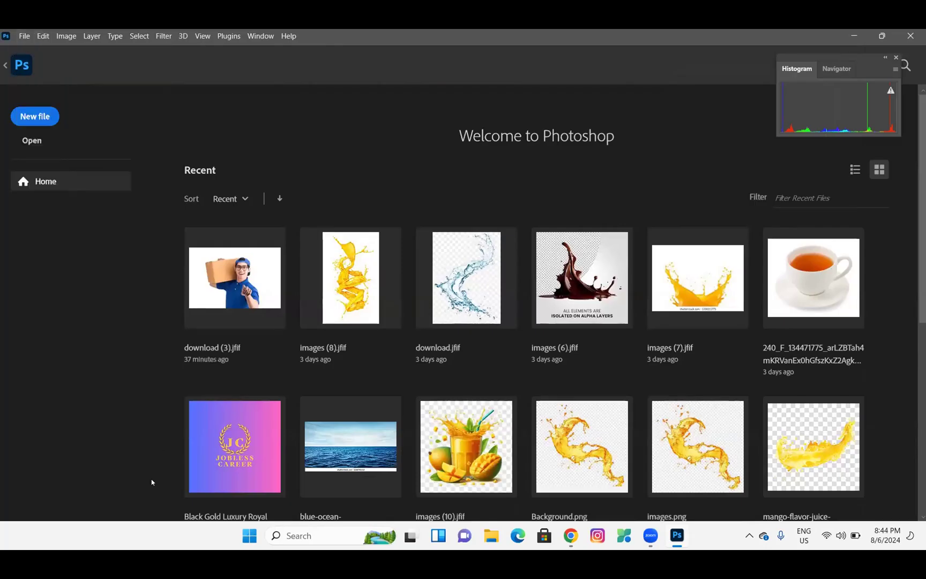
Open File Explorer at Quick access from the Windows taskbar
click(250, 535)
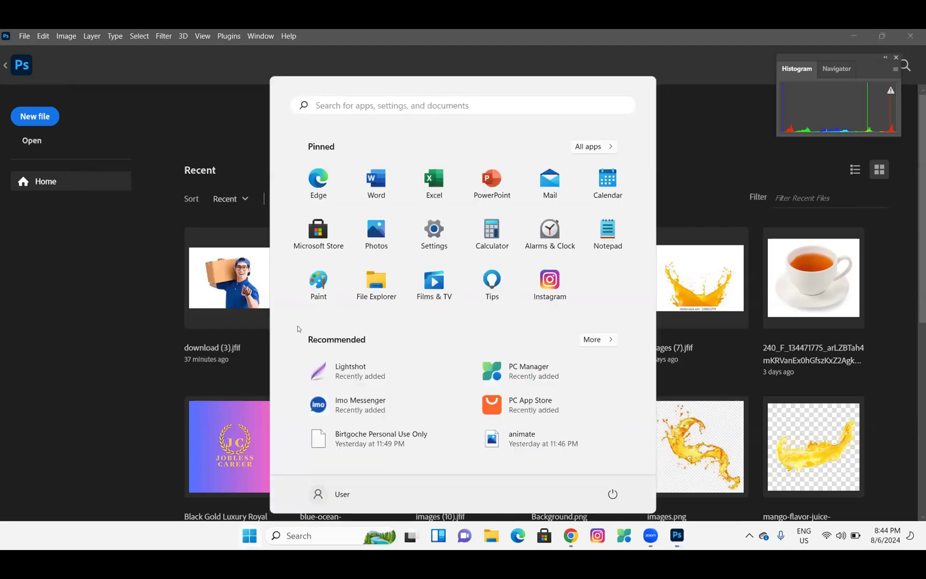
click(417, 104)
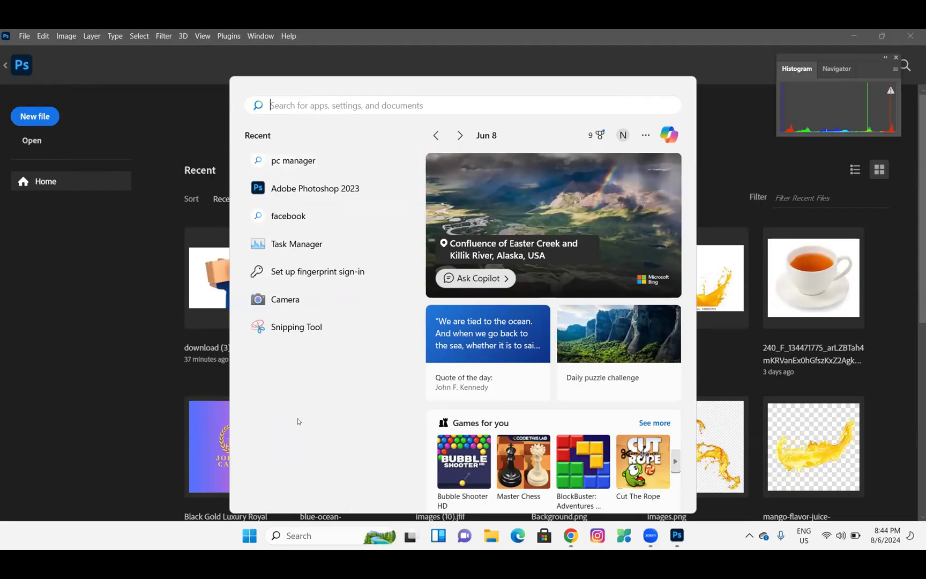
click(485, 537)
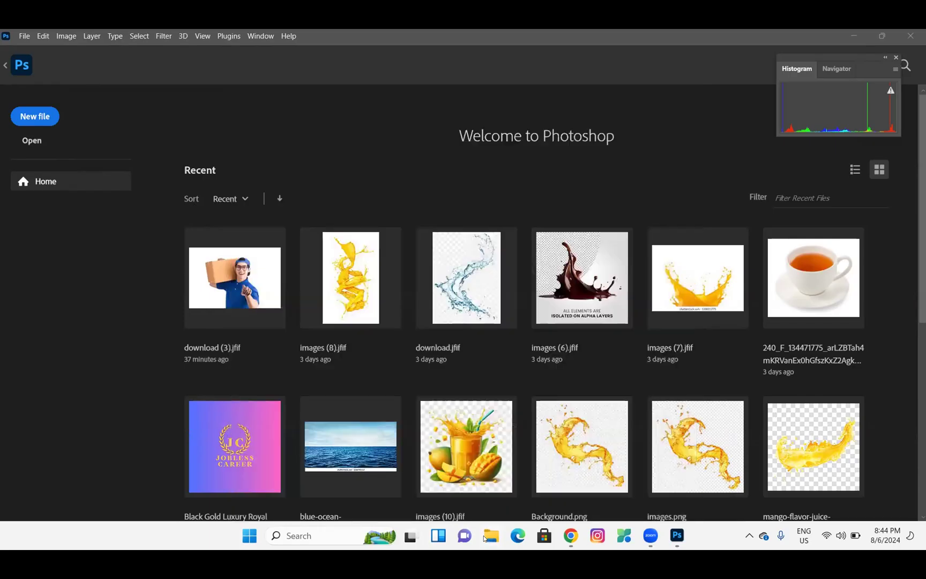
click(484, 538)
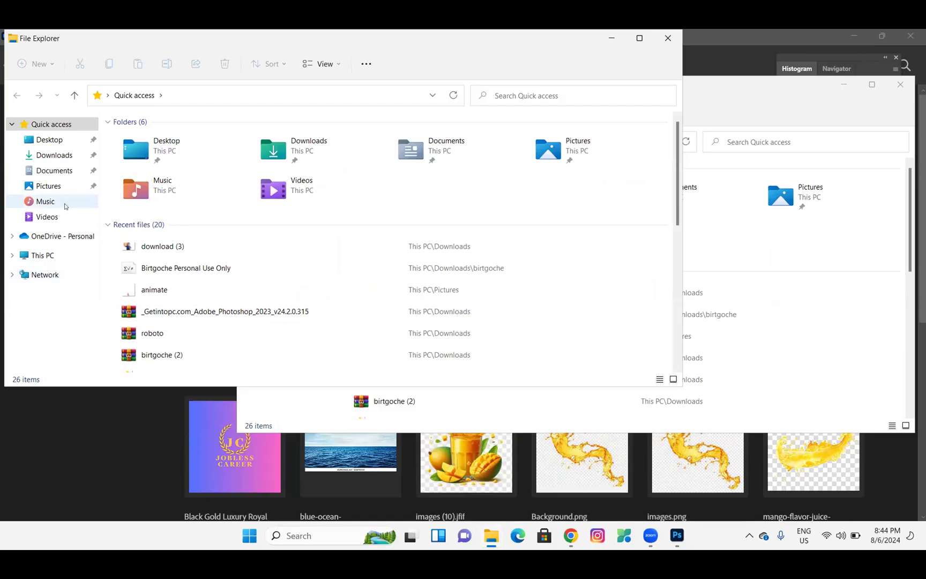
click(170, 248)
double_click(170, 246)
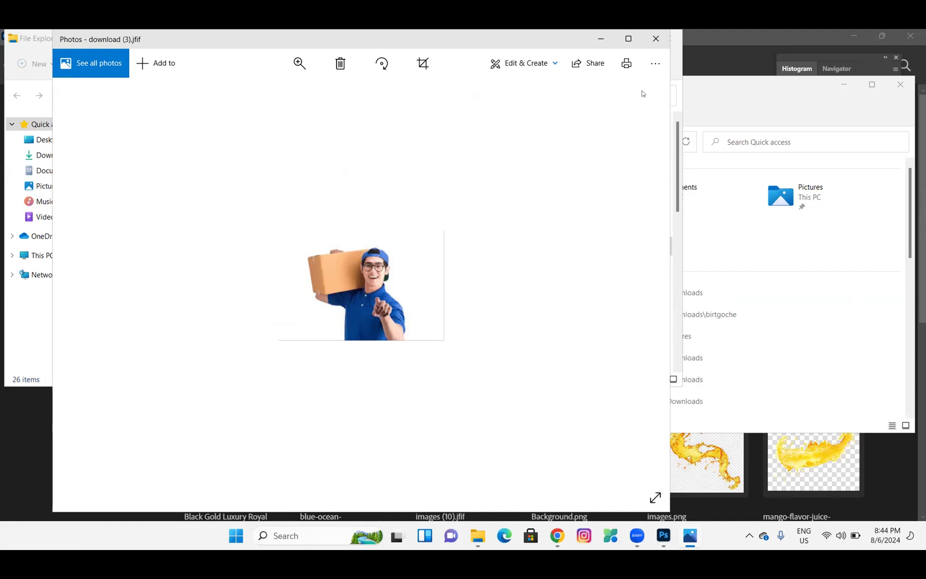
click(657, 45)
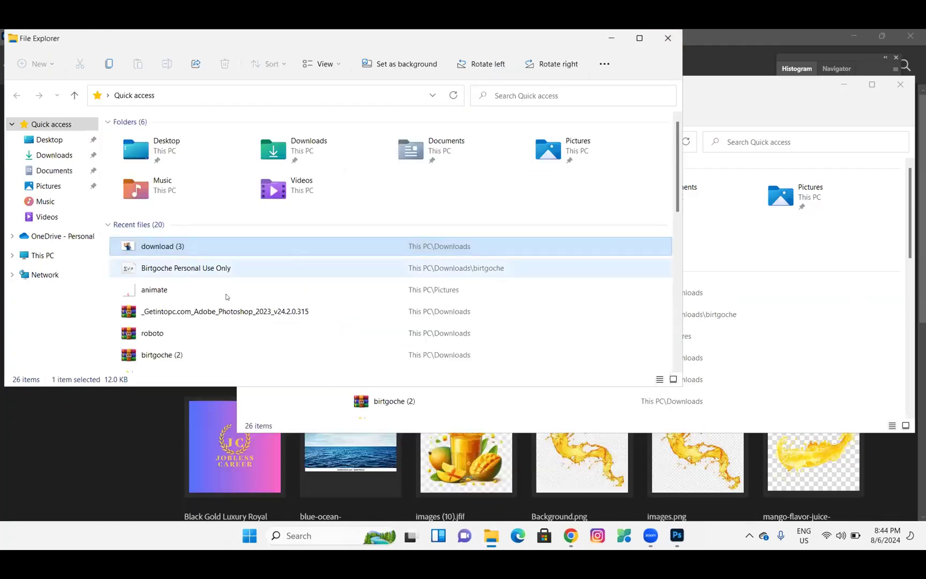
scroll(226, 297, down, 2)
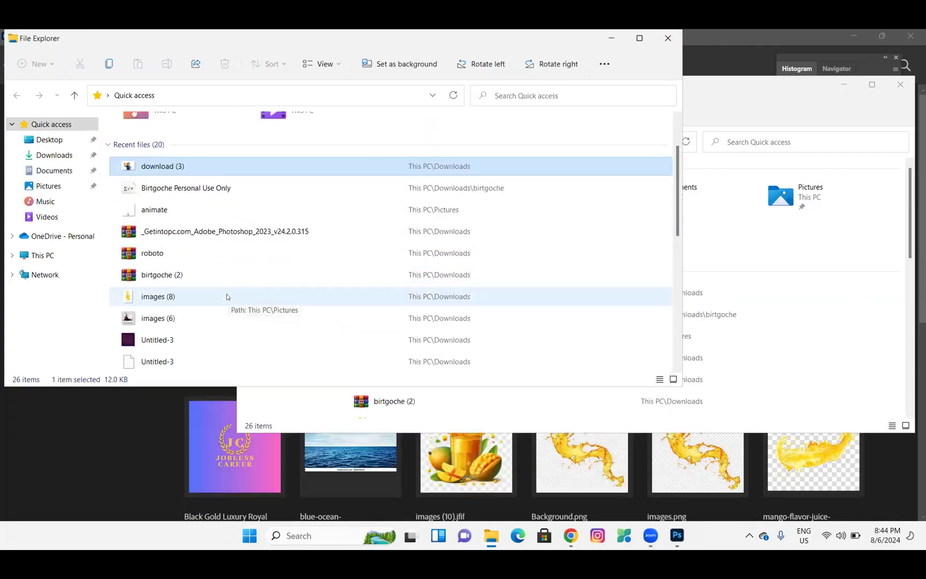
scroll(225, 229, up, 2)
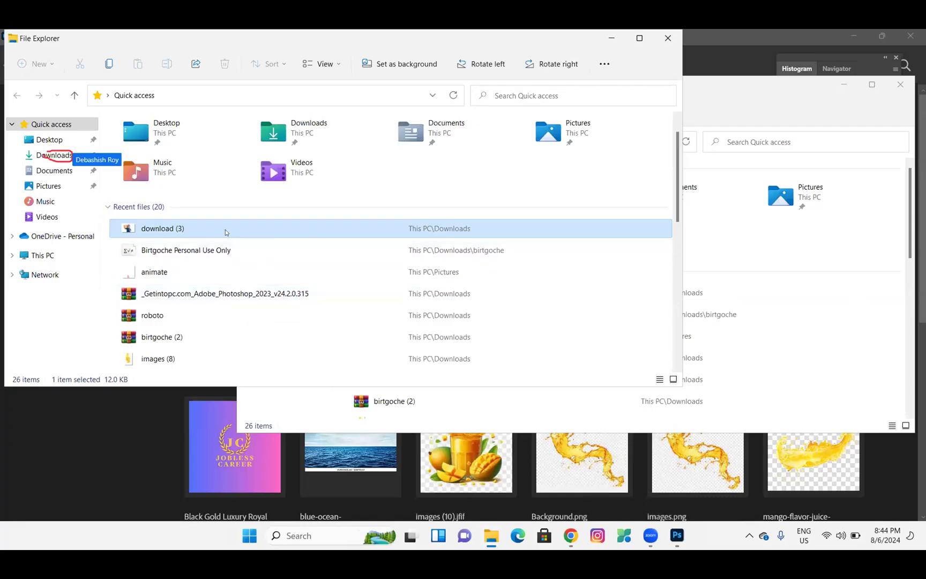
scroll(225, 230, down, 1)
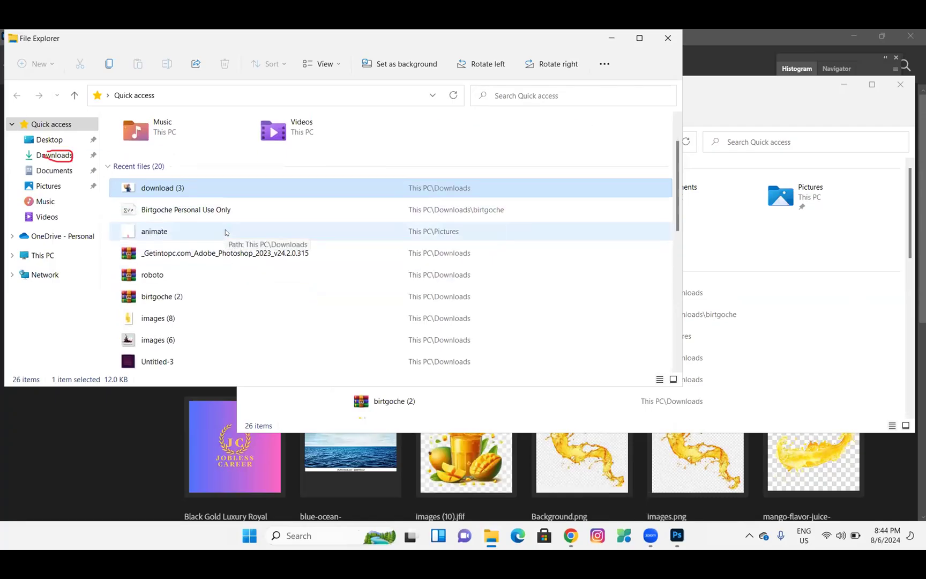
Go to the Downloads folder and preview Untitled-3 in Photos, then close it
click(67, 155)
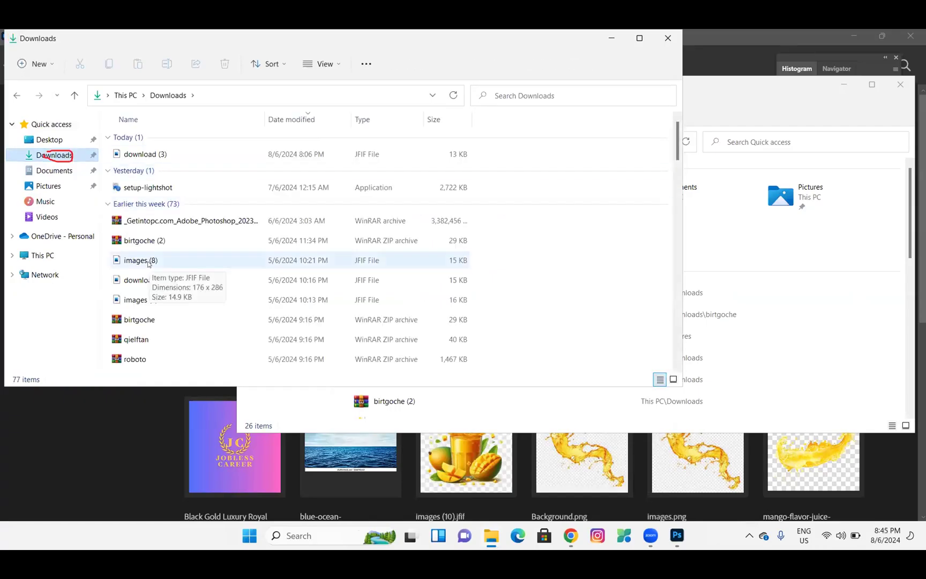
scroll(148, 263, down, 4)
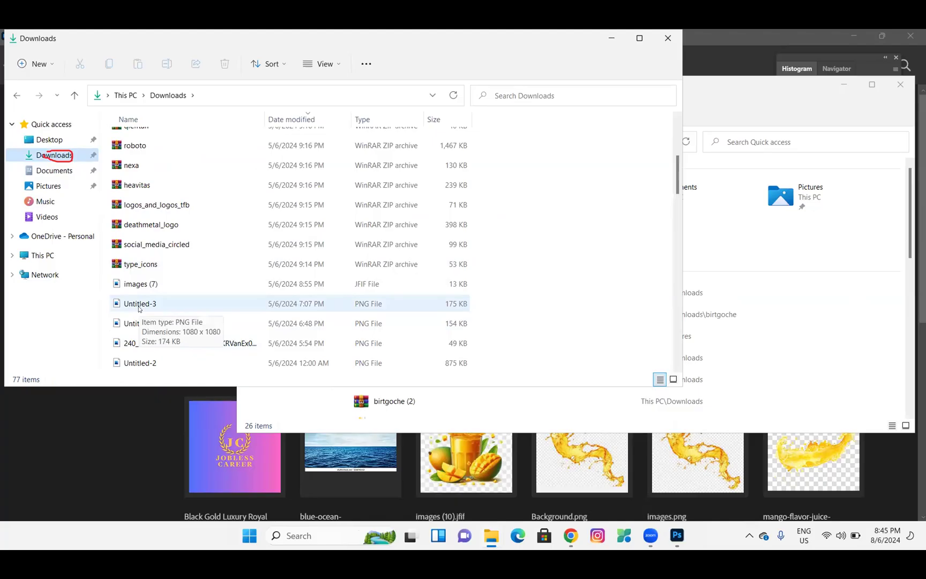
double_click(138, 304)
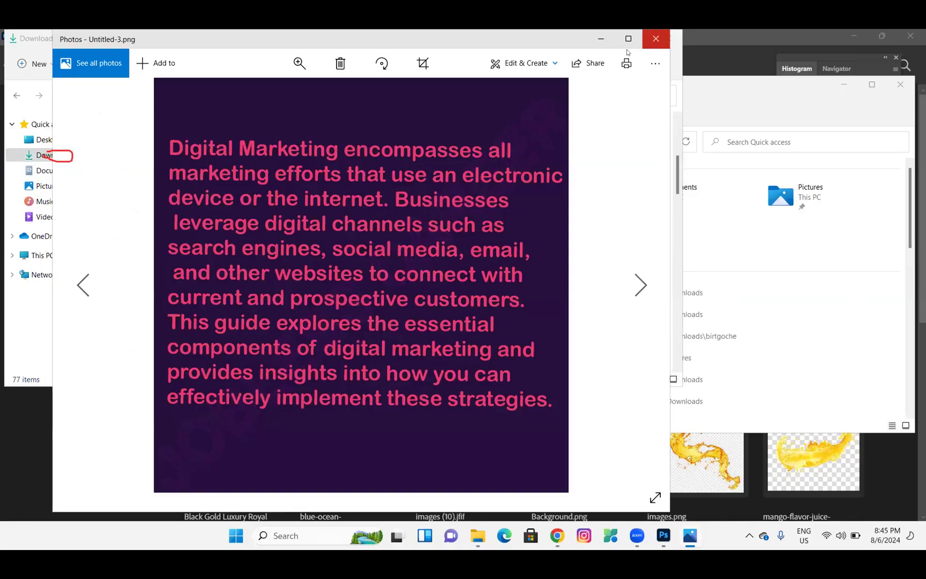
click(655, 38)
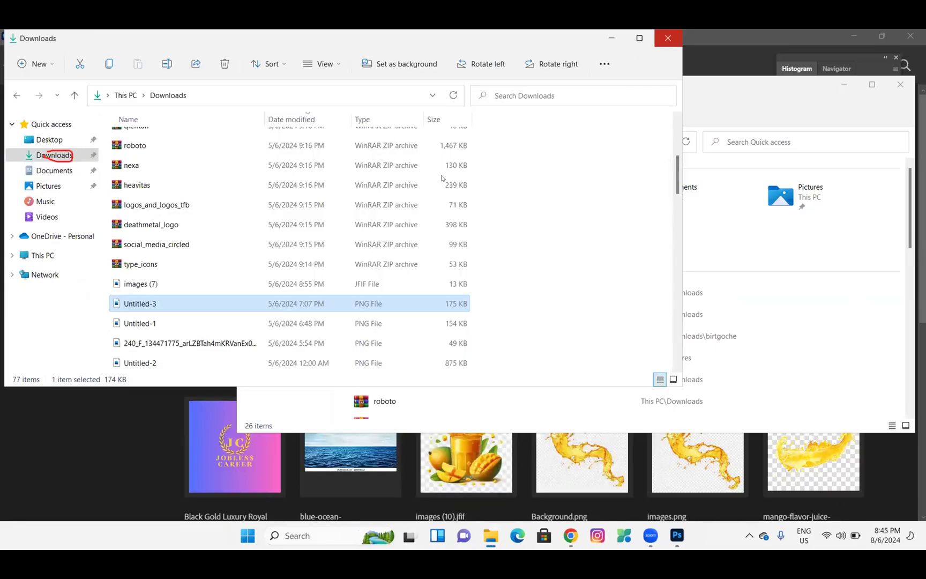
Preview the water splash download.png in Photos, then bring Photoshop back to the front
scroll(213, 348, down, 10)
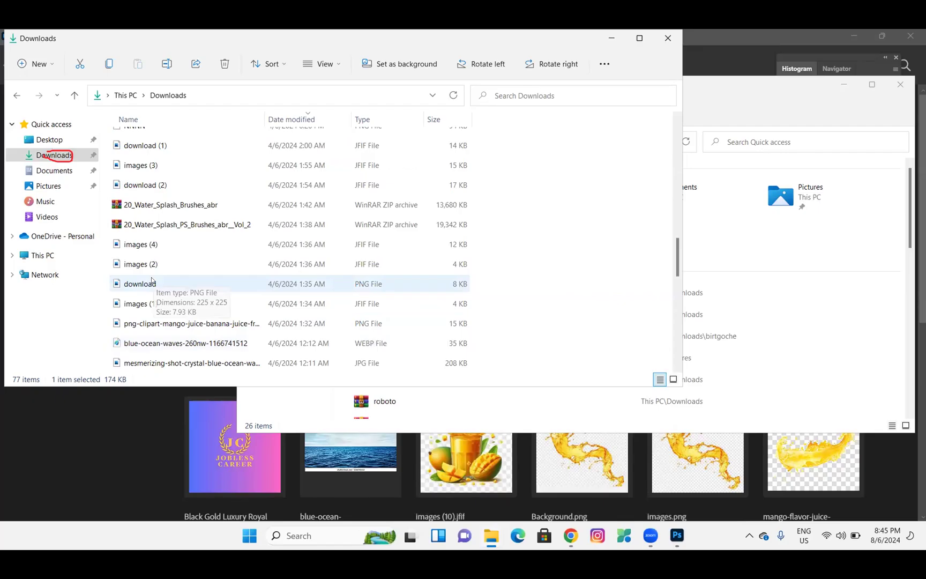
double_click(152, 281)
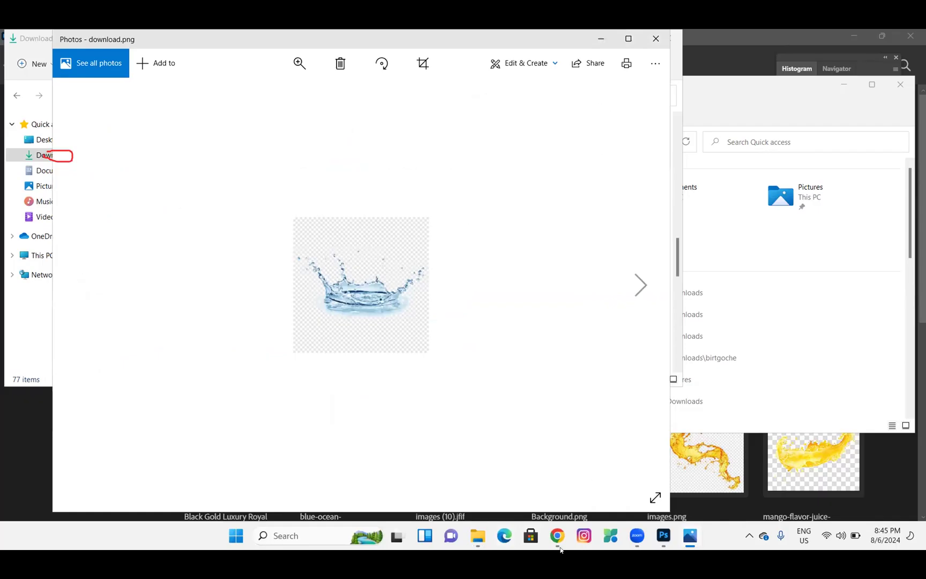
mouse_move(645, 538)
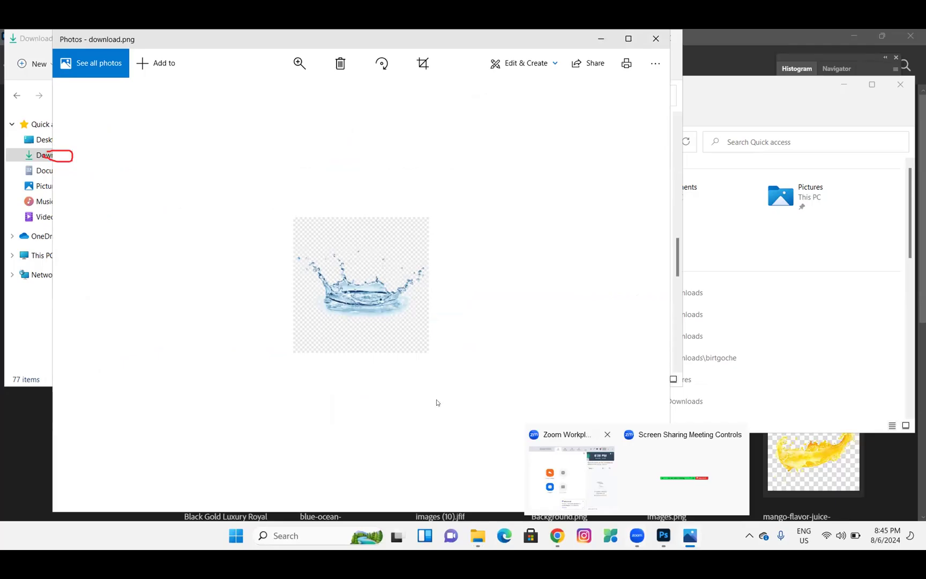
right_click(374, 321)
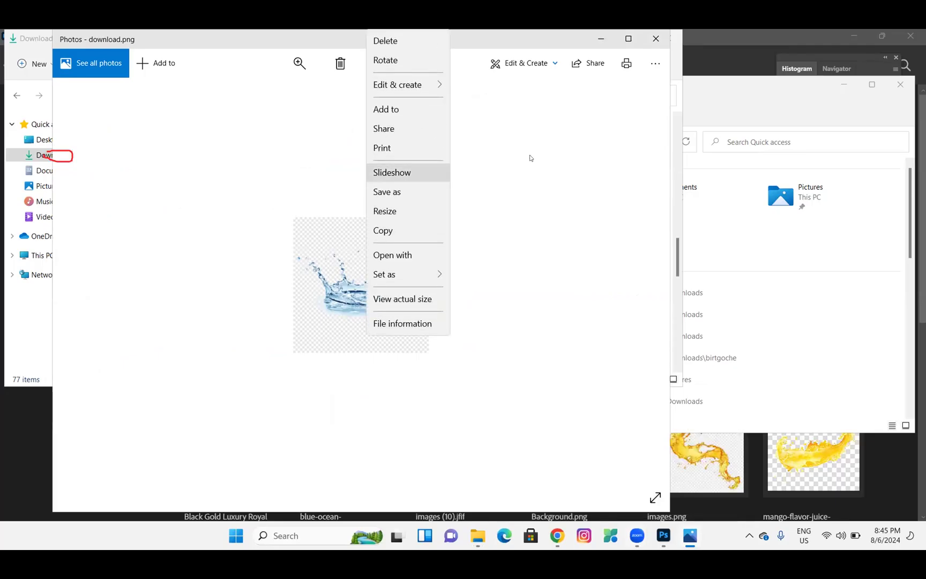
click(567, 159)
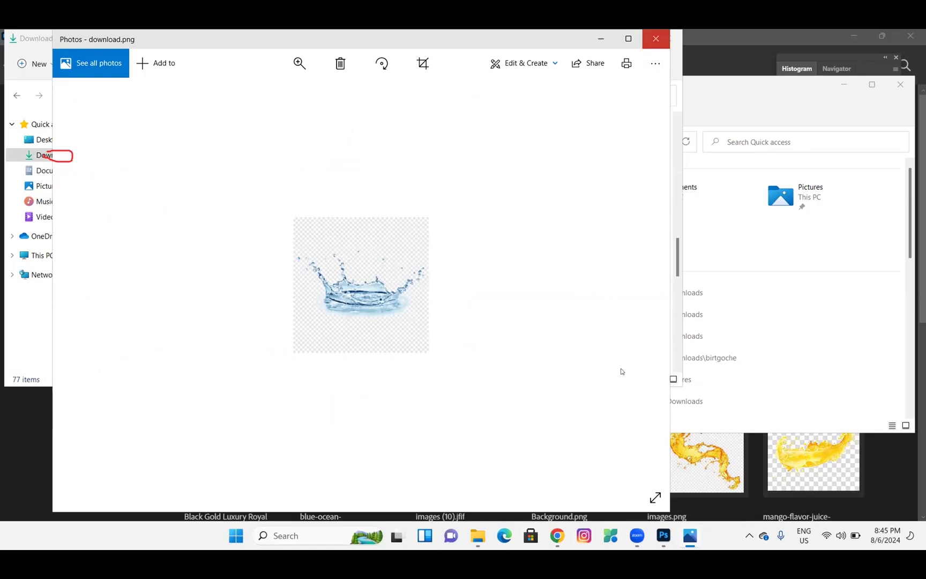
click(661, 536)
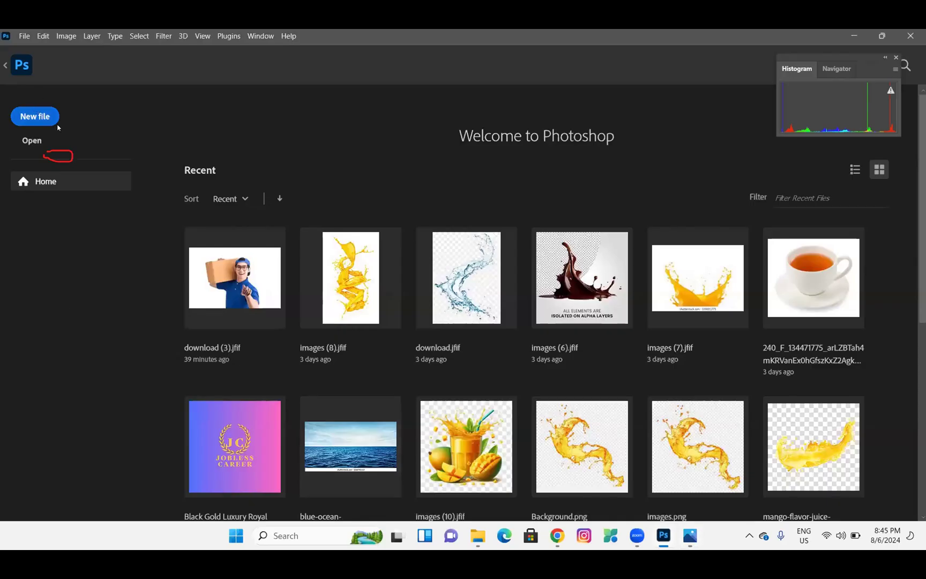
Create a 1080x1080 document, then open download (2).jfif from Downloads into Camera Raw
click(35, 114)
double_click(176, 175)
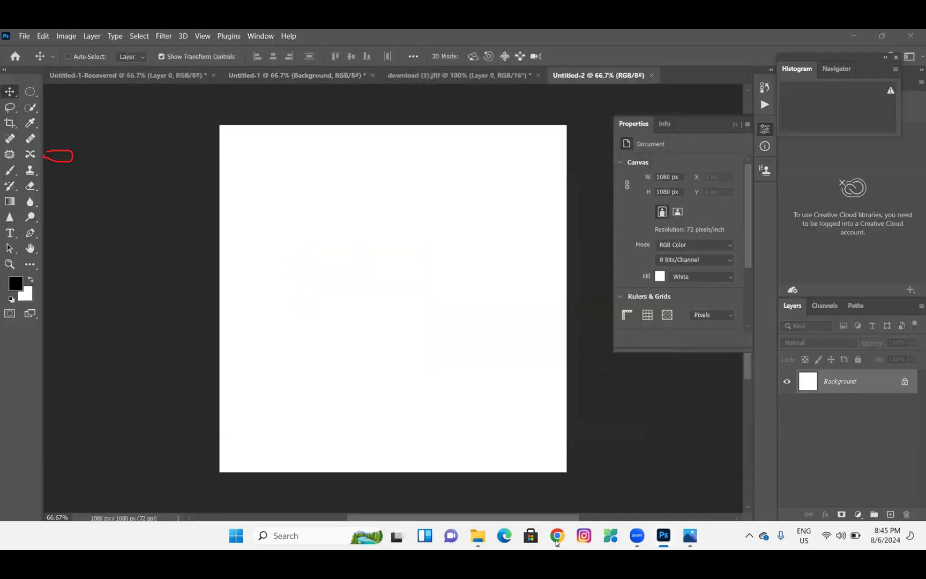
click(24, 36)
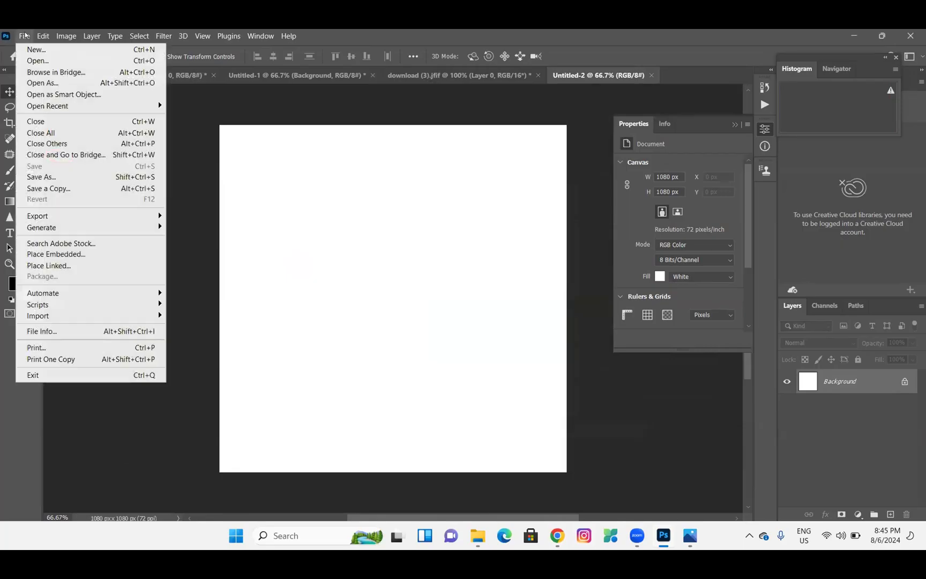
click(40, 59)
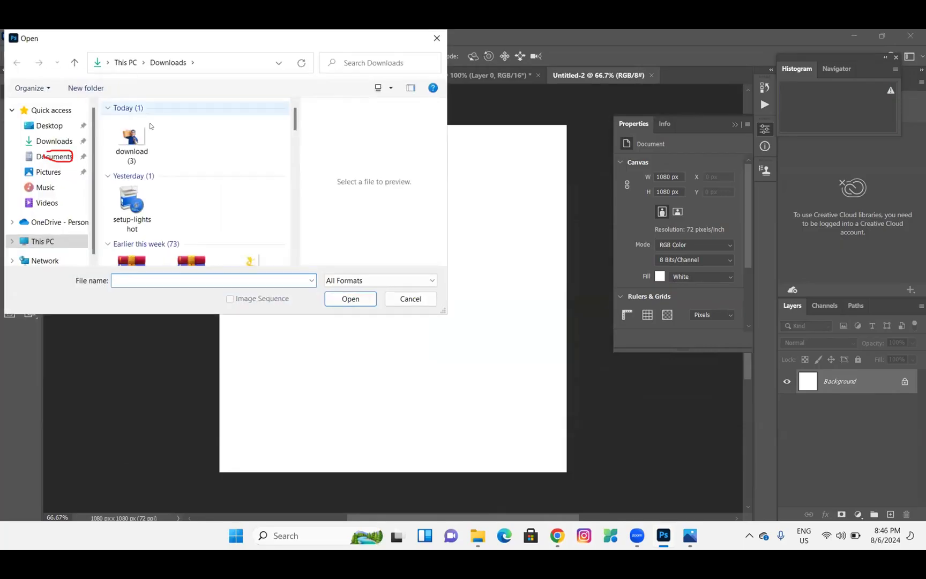
scroll(181, 206, down, 6)
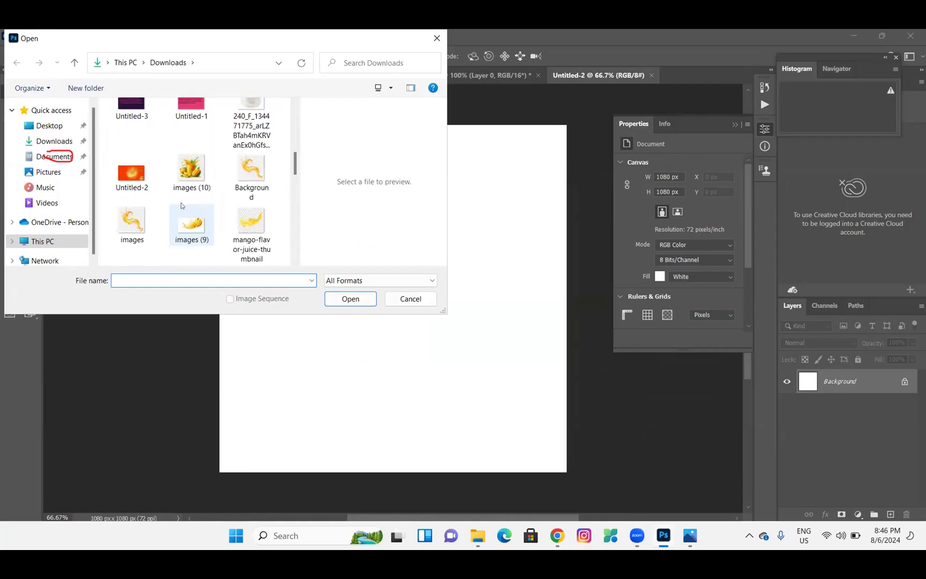
scroll(181, 205, down, 3)
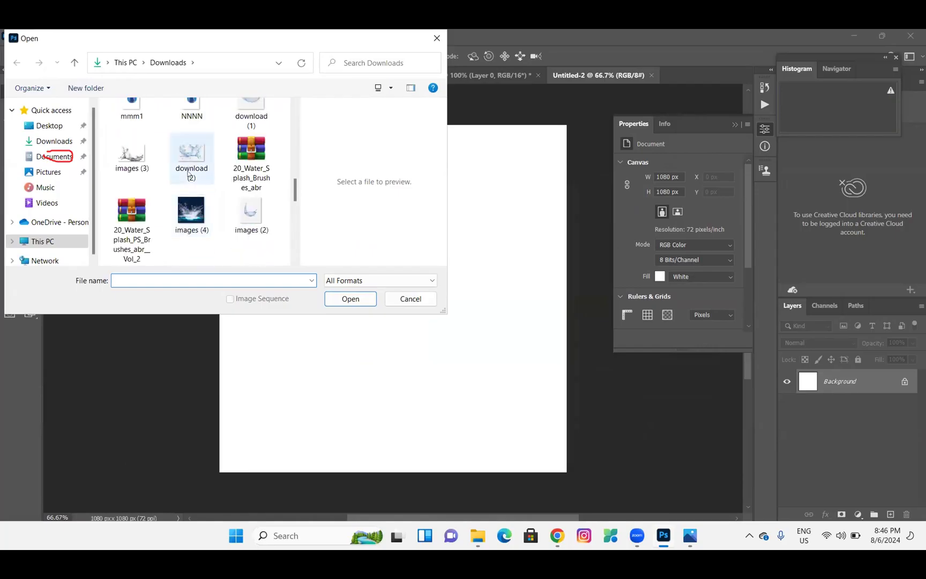
double_click(188, 163)
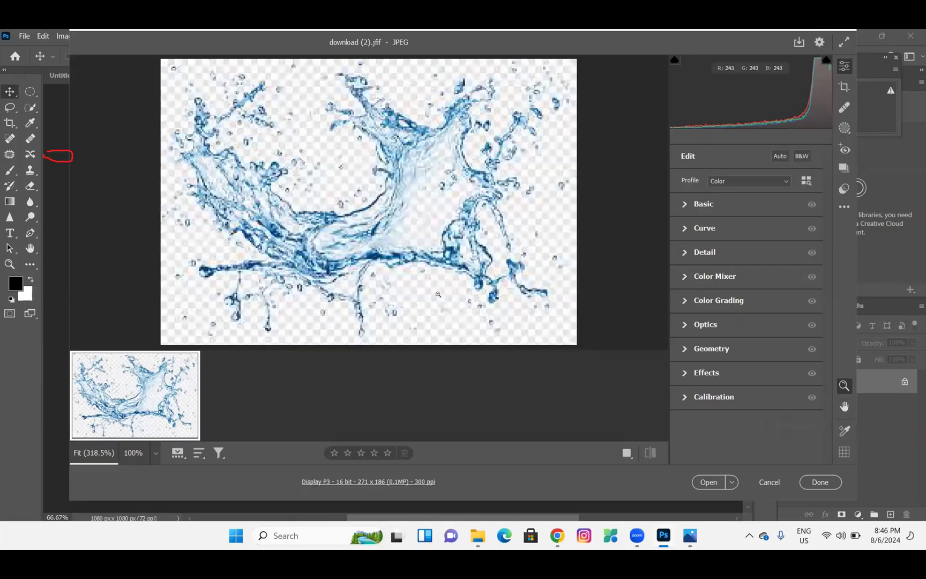
scroll(507, 286, down, 3)
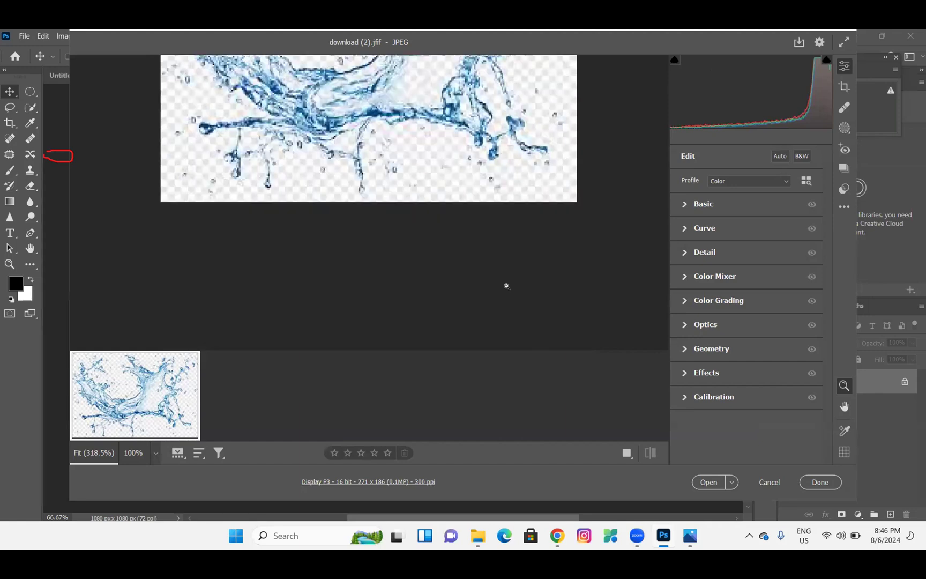
scroll(460, 198, up, 3)
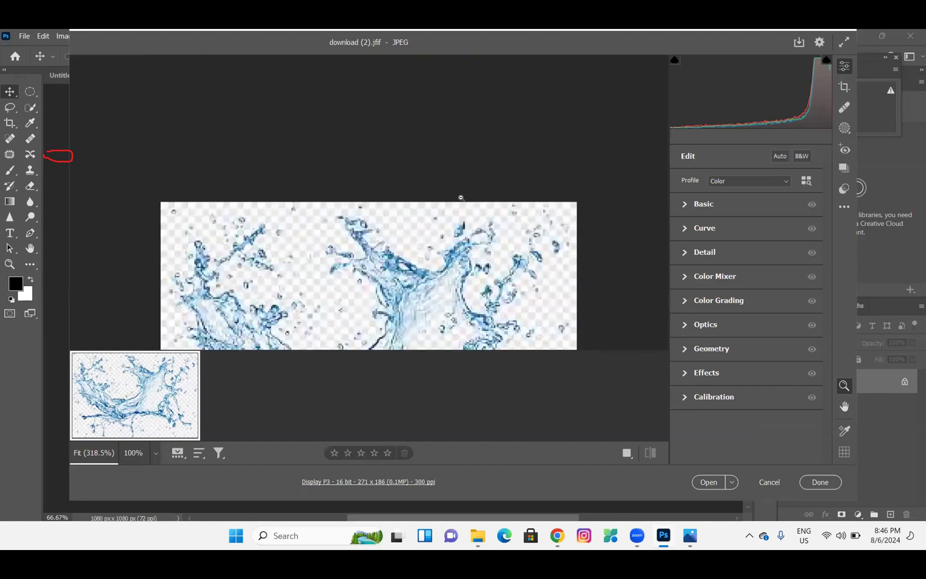
scroll(461, 198, down, 3)
scroll(461, 199, up, 3)
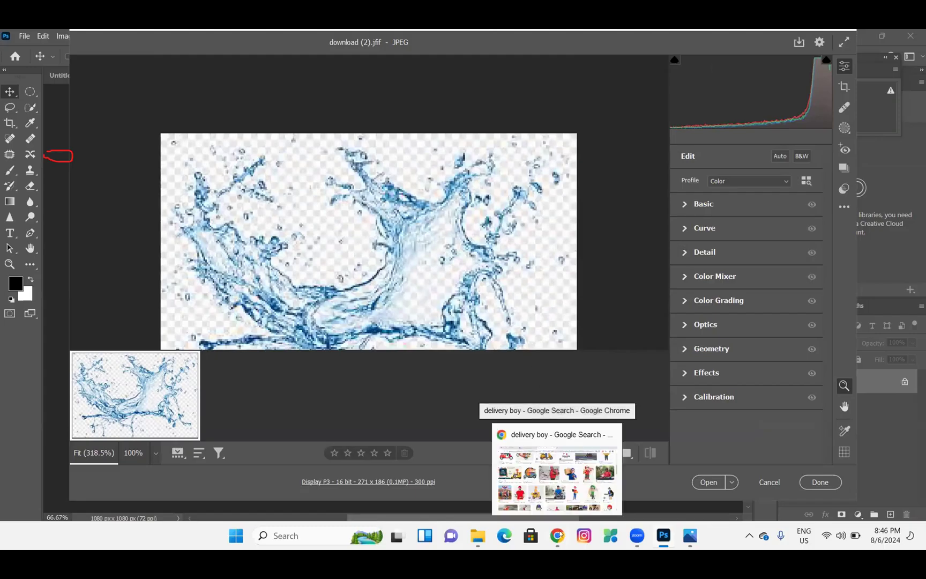
In the Google Images delivery boy results, preview the PNGWing red-shirt delivery man image
click(557, 535)
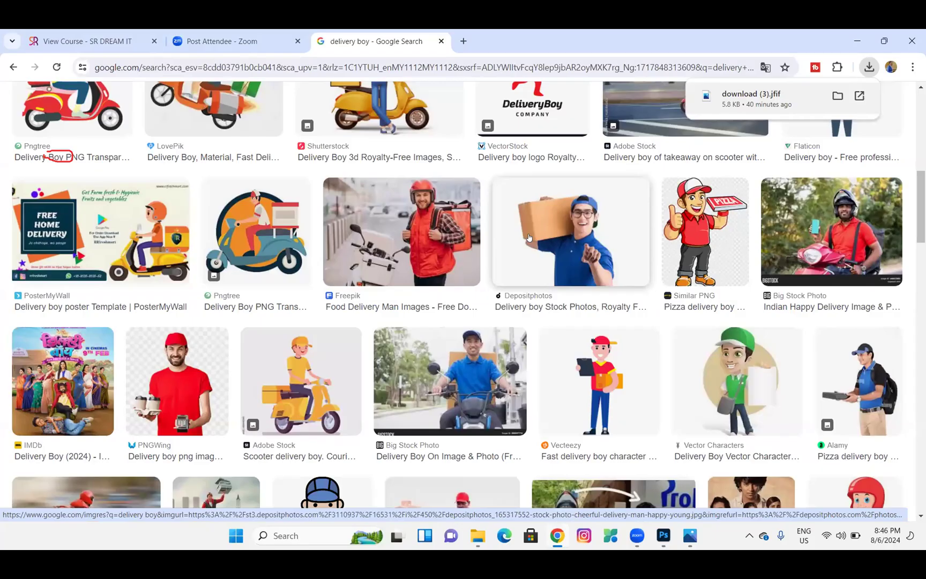
scroll(197, 373, down, 1)
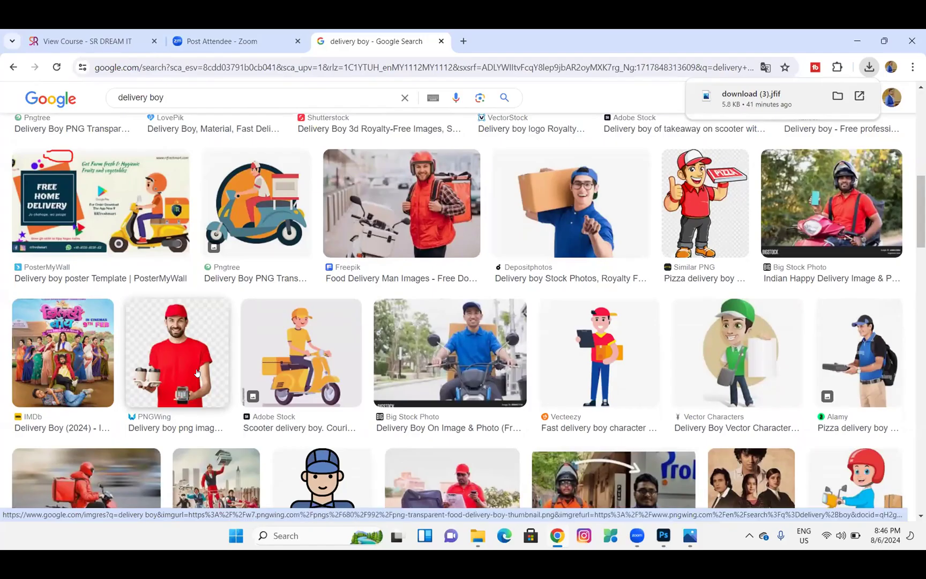
right_click(197, 373)
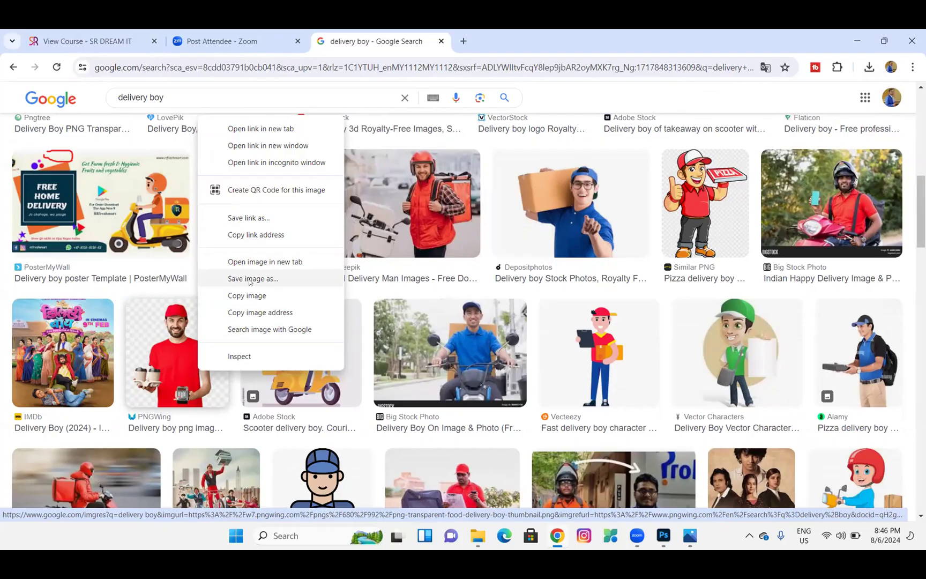
click(146, 382)
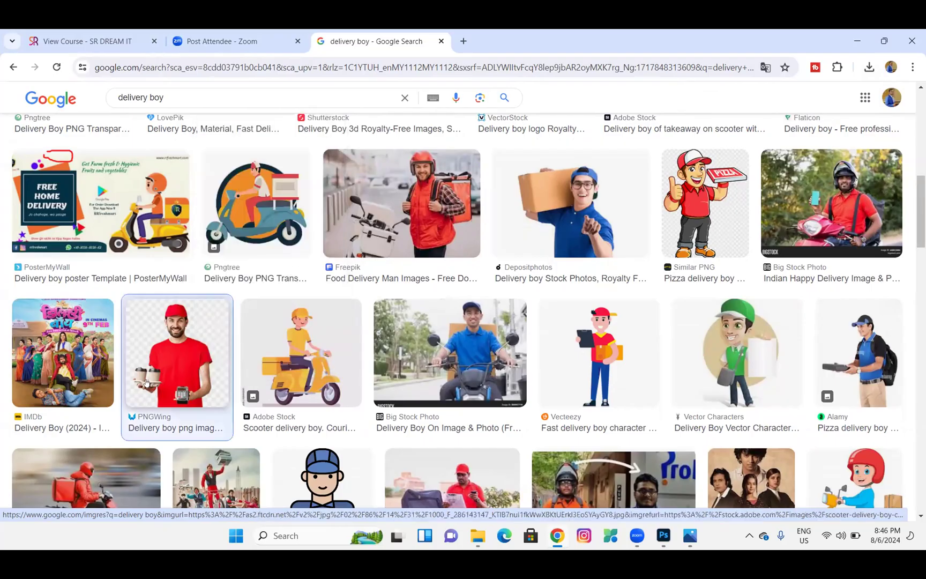
click(252, 410)
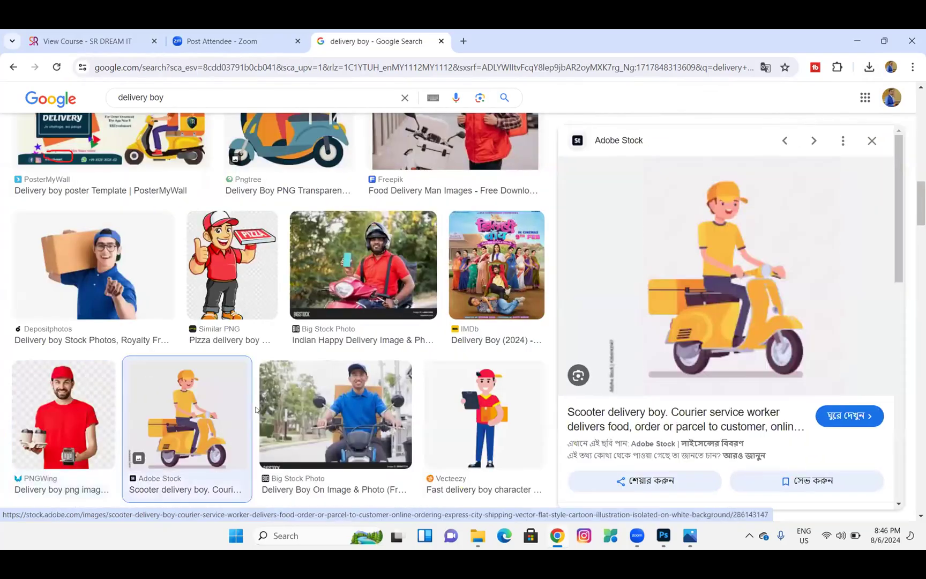
click(83, 414)
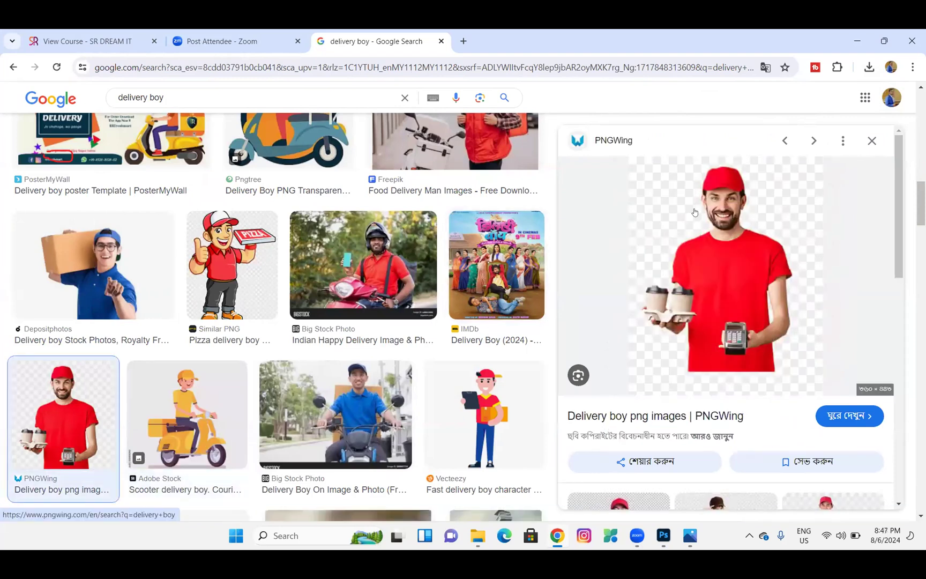
Save it to Downloads as png-transparent-food-delivery-boy-thumbnail.png and return to Photoshop
right_click(696, 211)
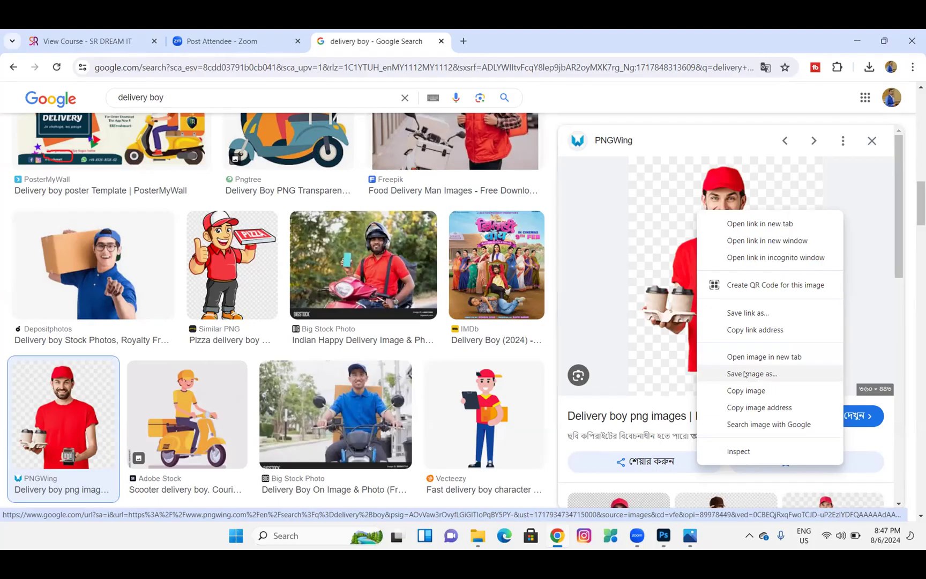
click(744, 373)
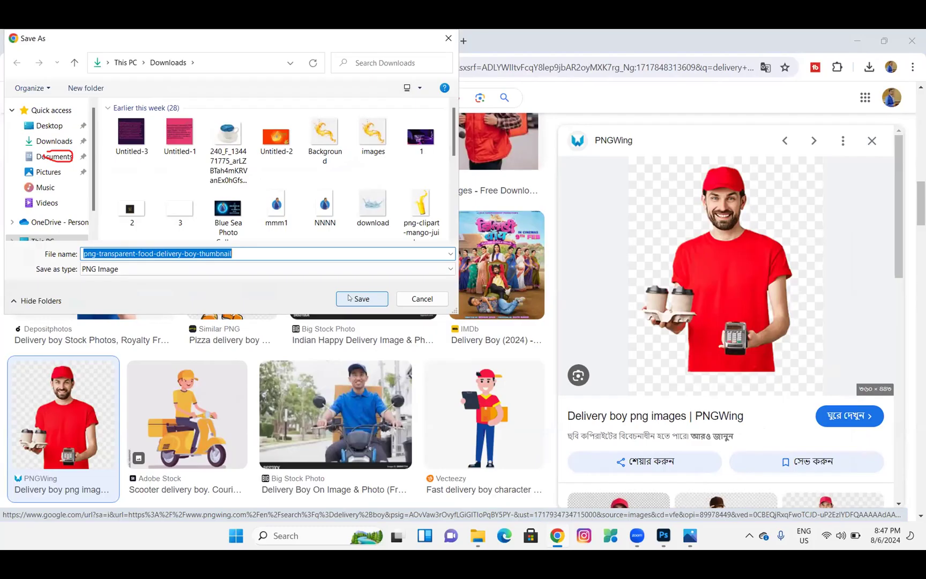
click(352, 299)
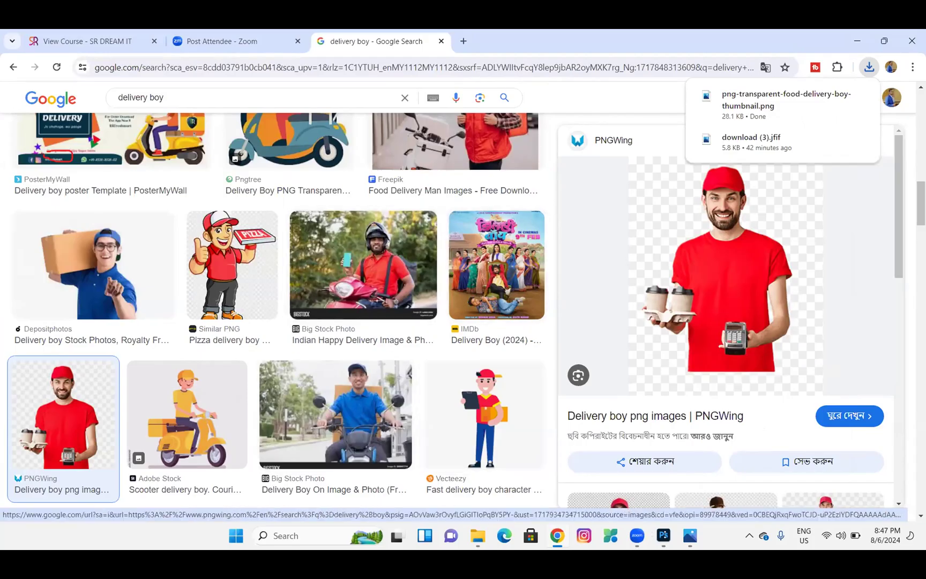
click(664, 535)
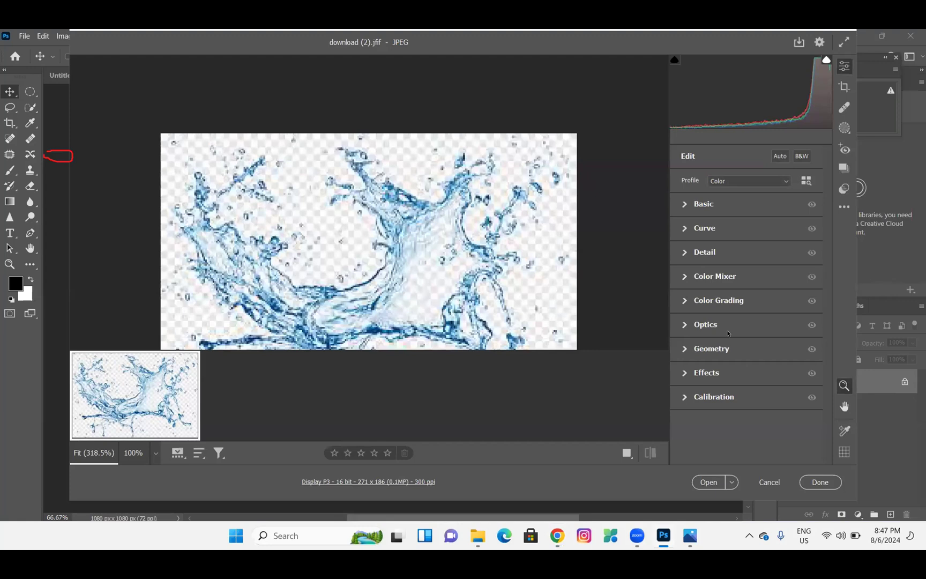
Cancel the splash preview and open png-transparent-food-delivery-boy-thumbnail.png as a 360×443 px document
click(769, 482)
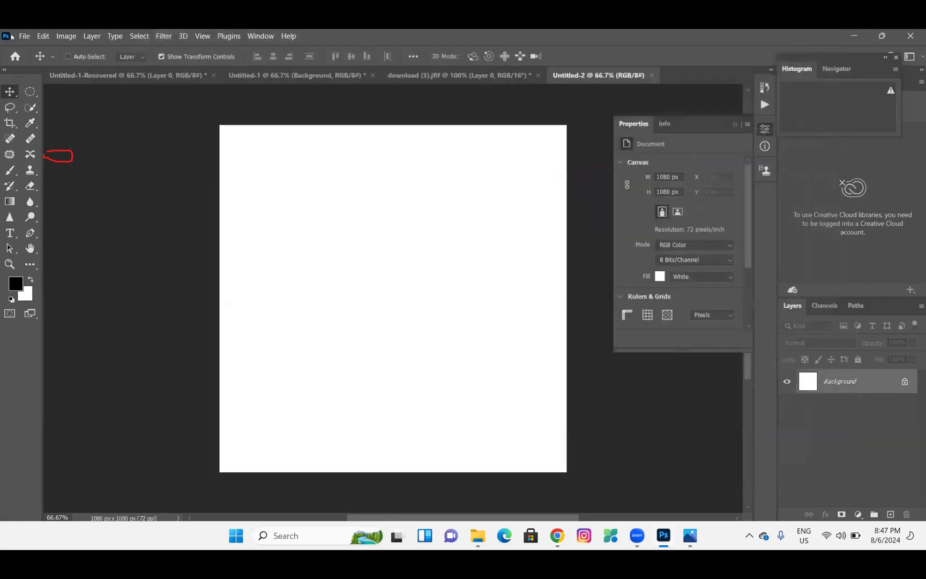
click(21, 36)
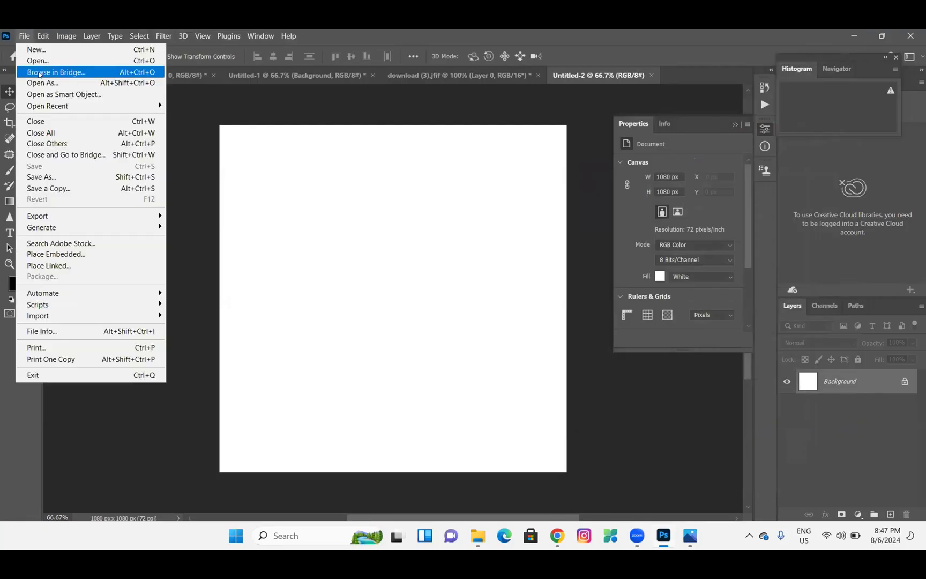
click(40, 61)
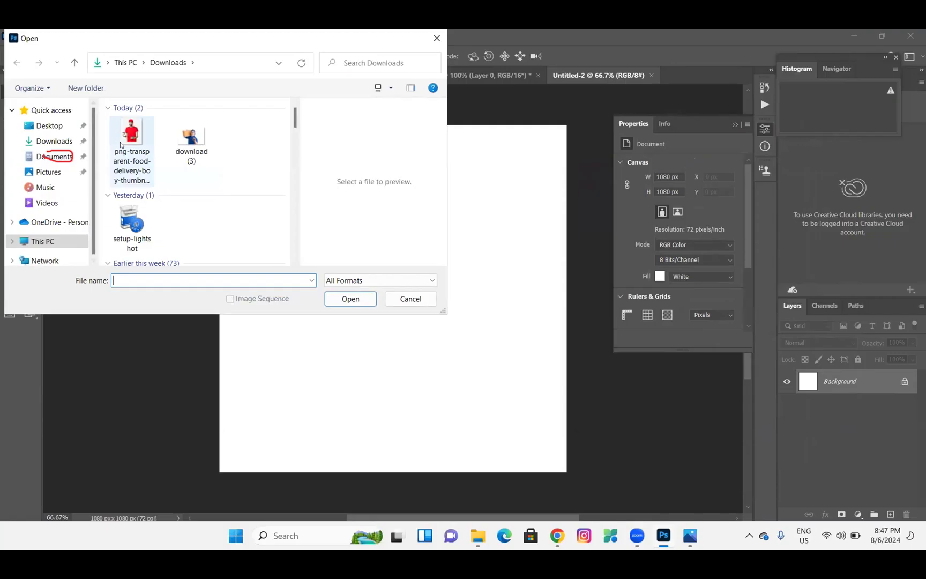
double_click(120, 142)
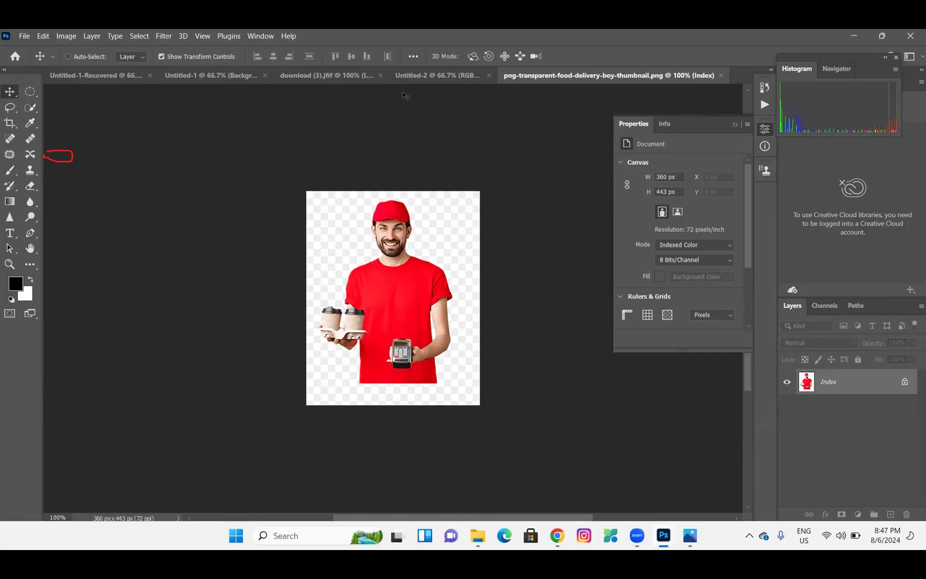
Flip through the Untitled-2 and download (3).jfif documents, ending on the Untitled-1 delivery poster
click(421, 76)
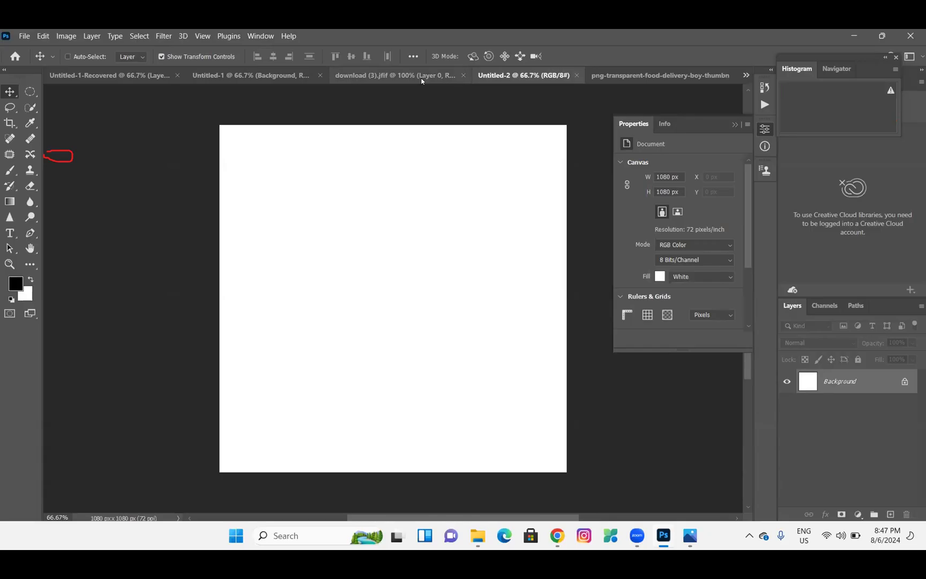
click(372, 76)
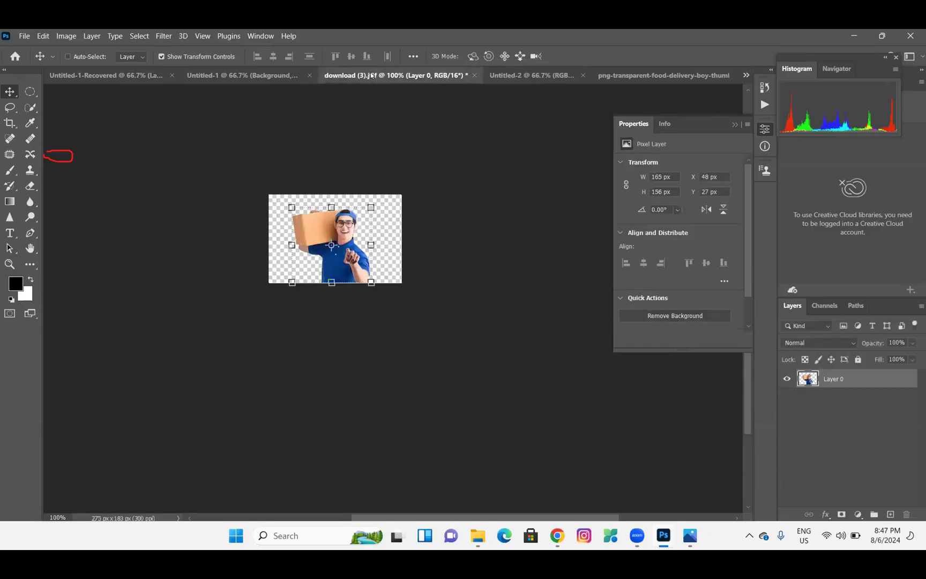
click(265, 74)
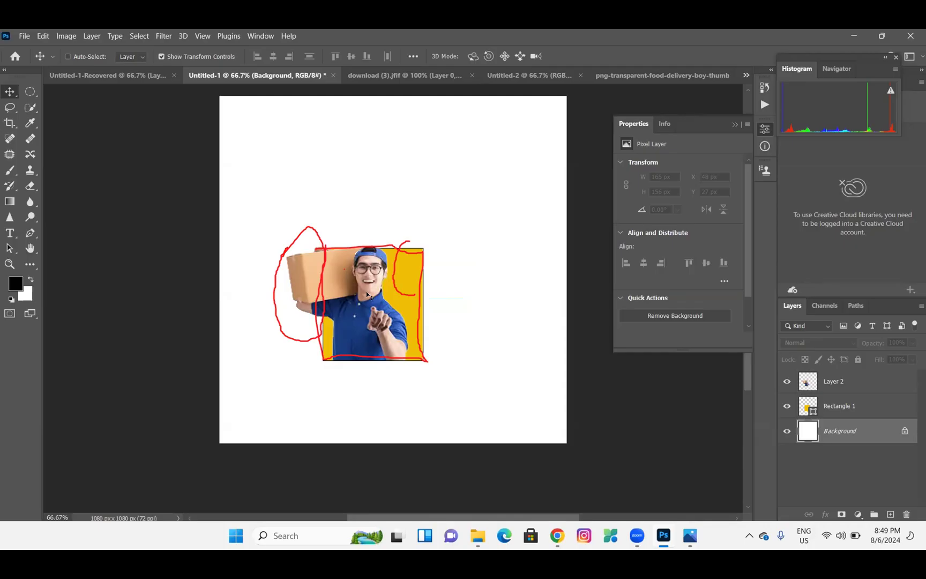
key(Escape)
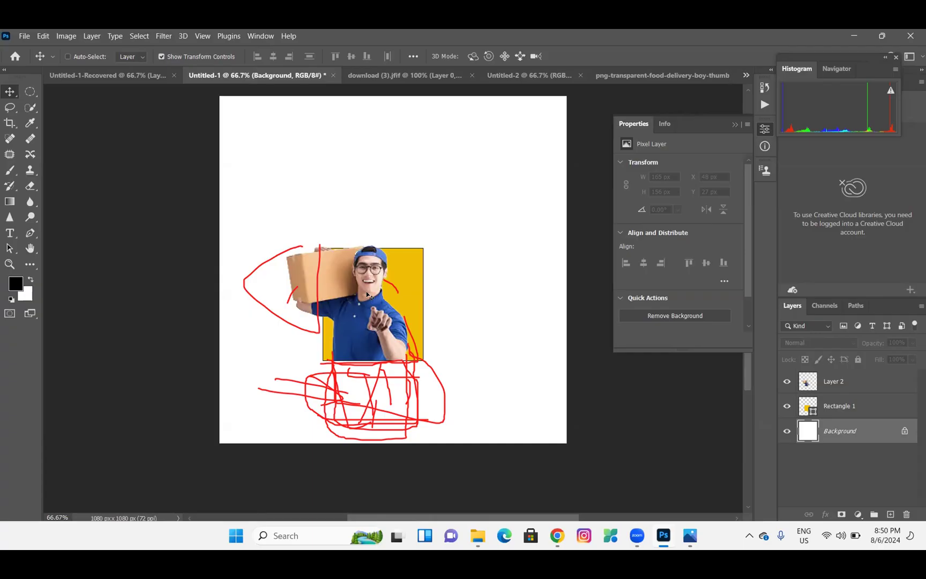
key(ctrl+z)
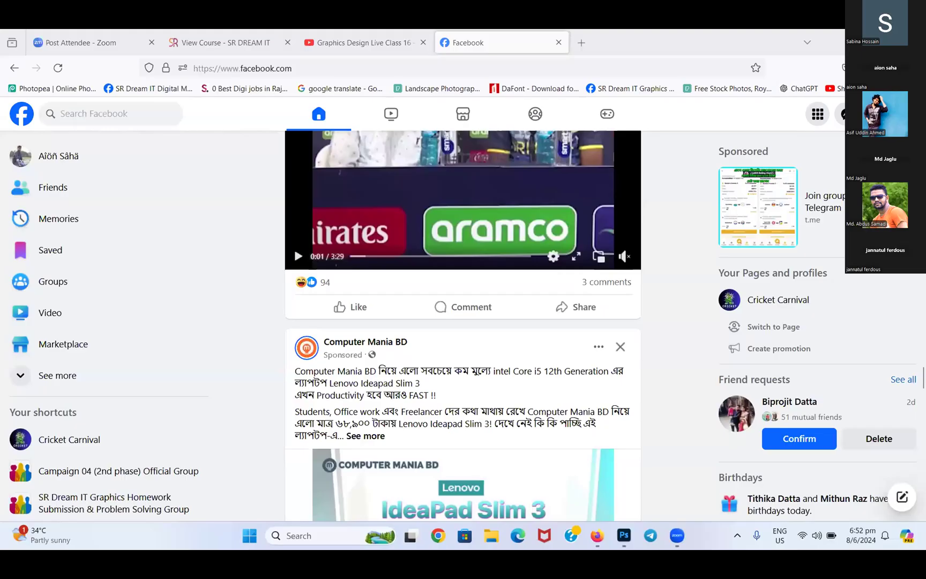
Return to Battery charger.psd in Photoshop and open the Window menu
click(627, 535)
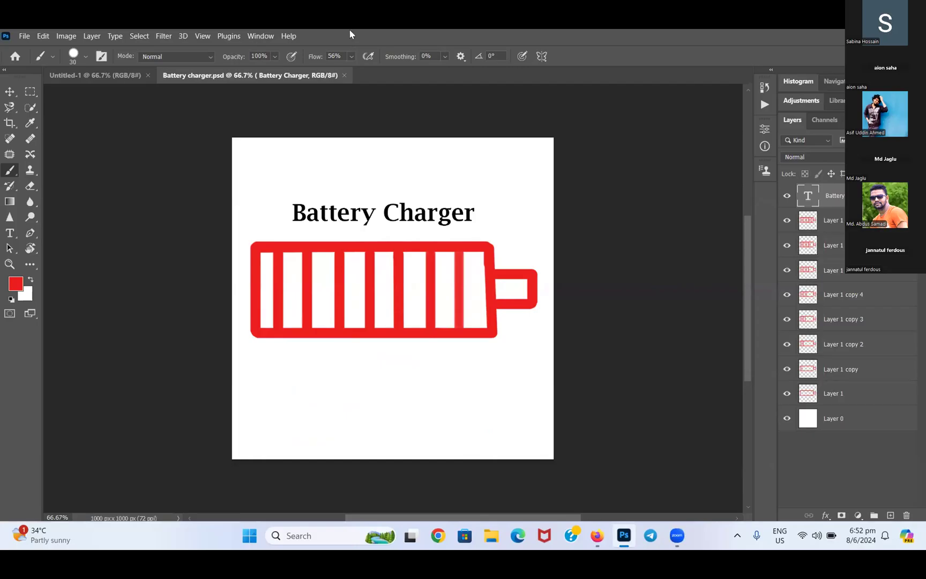
click(261, 36)
Show the Timeline panel under the Battery Charger canvas and open Windows quick settings
click(318, 449)
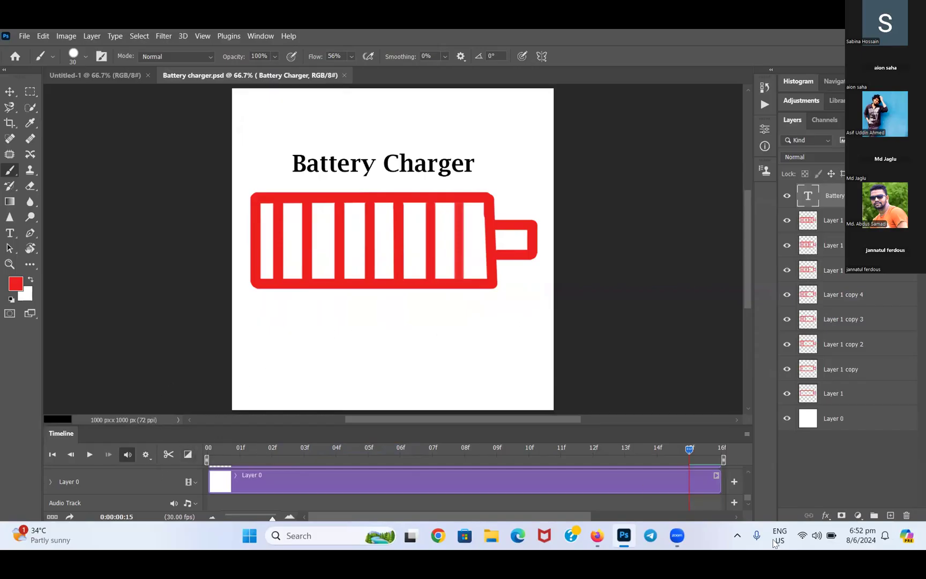
click(803, 536)
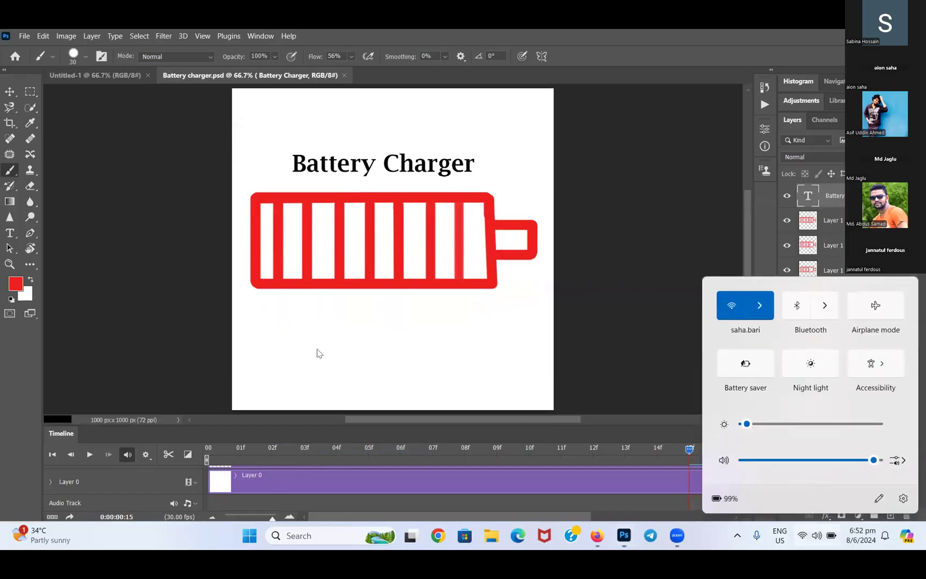
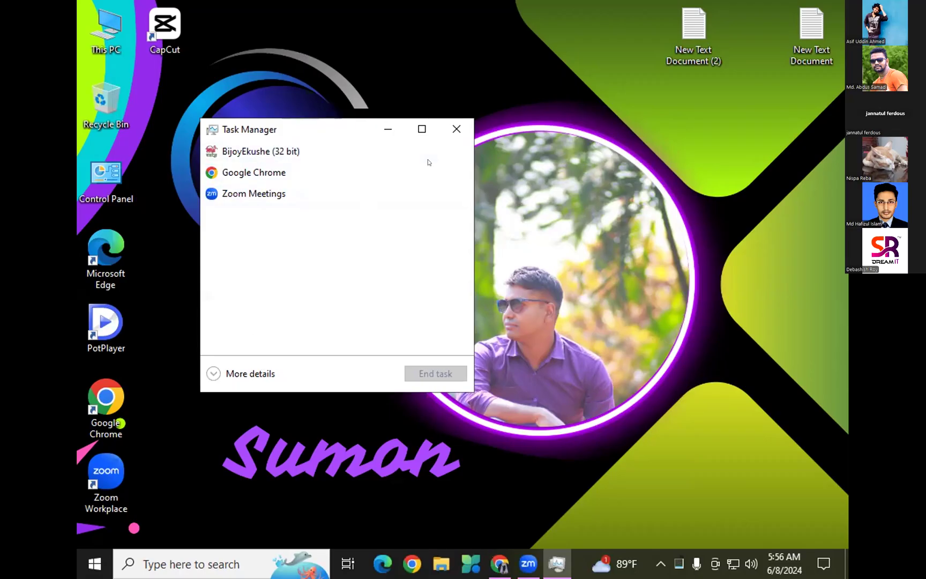
Maximize Task Manager and show the Intel Core i3-4130 Performance page, then reposition the window
click(414, 133)
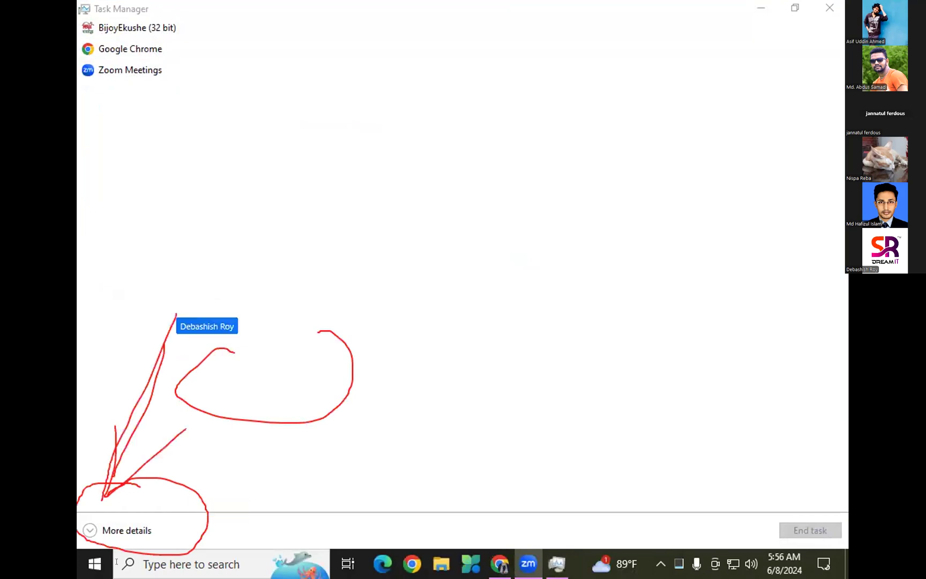
click(90, 530)
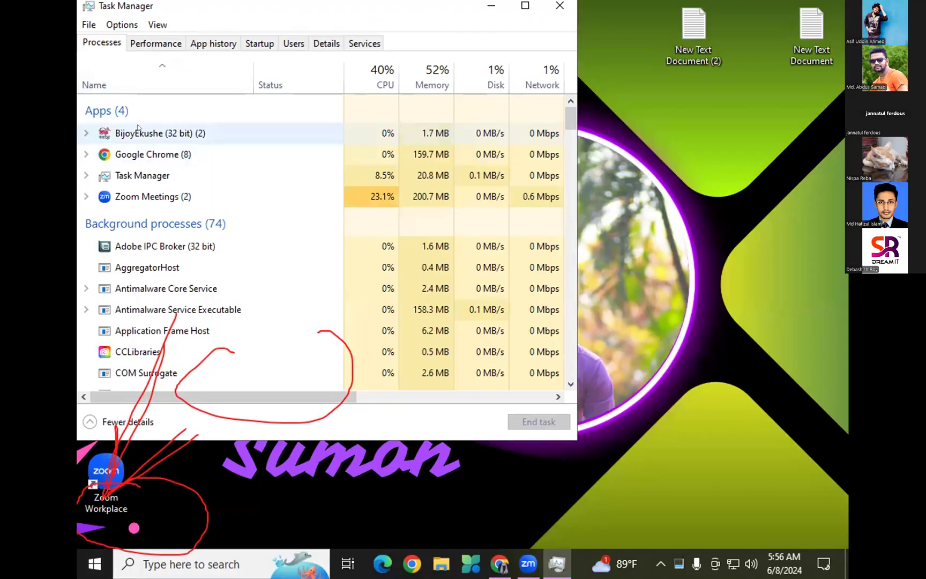
click(155, 43)
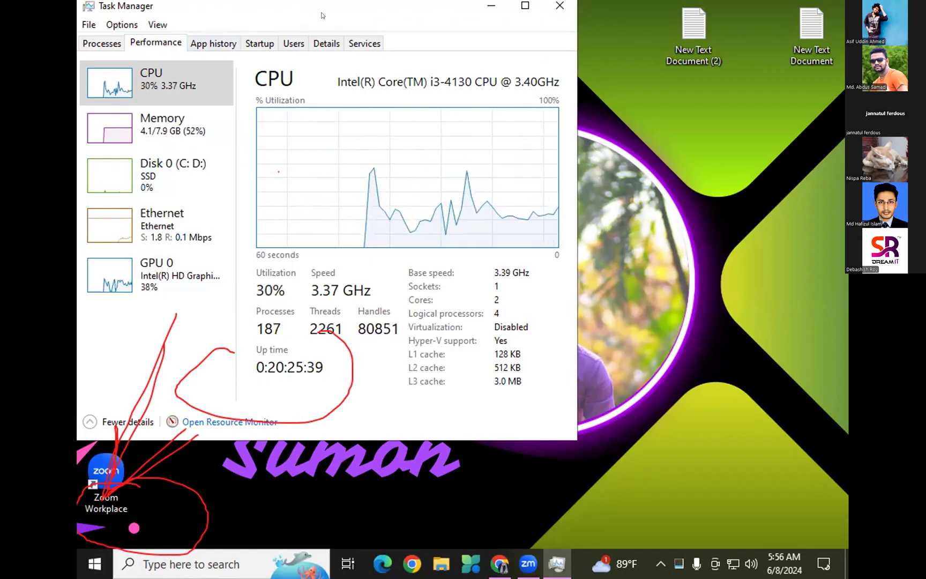
drag(321, 16, 318, 53)
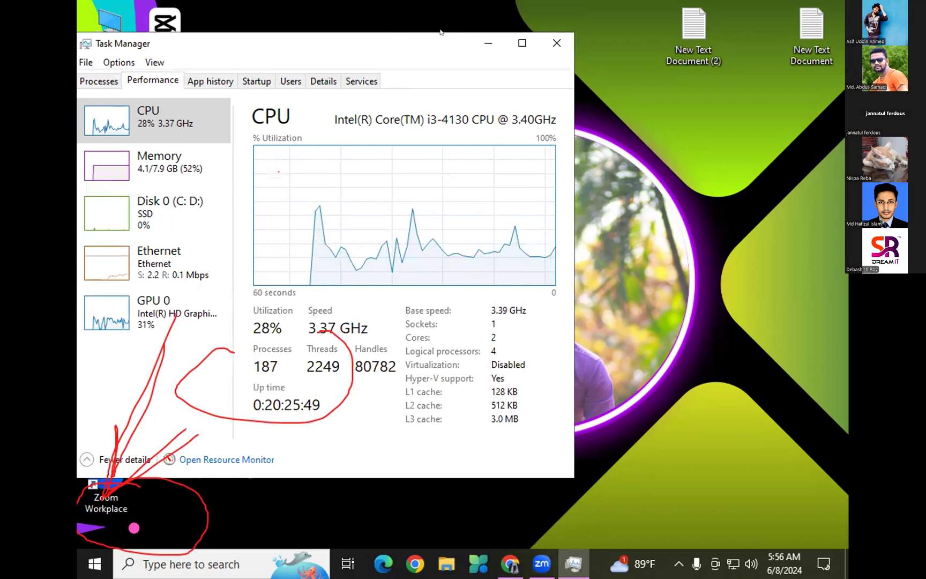
drag(370, 39, 393, 33)
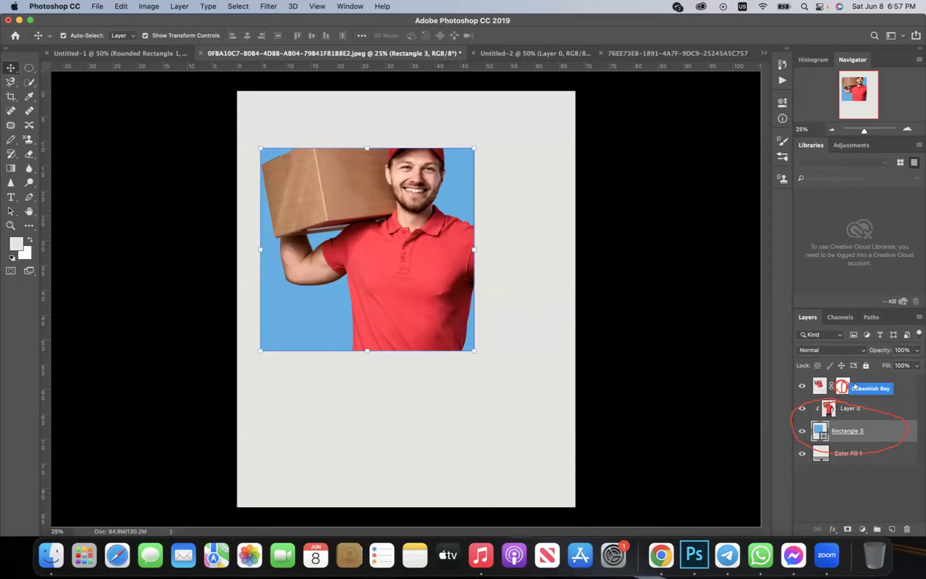
Select the Layer 0 copy mask and drag that layer to the trash
click(842, 385)
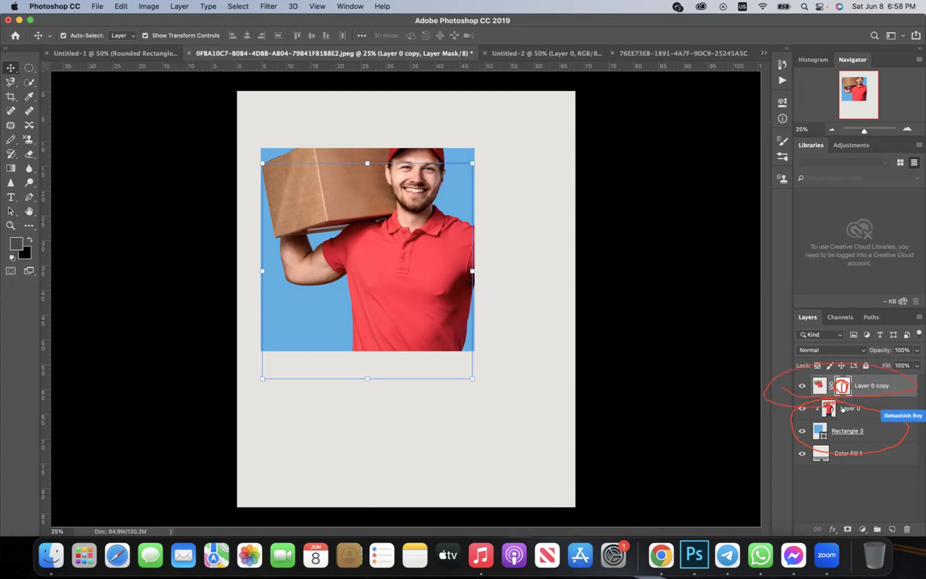
drag(853, 377, 906, 529)
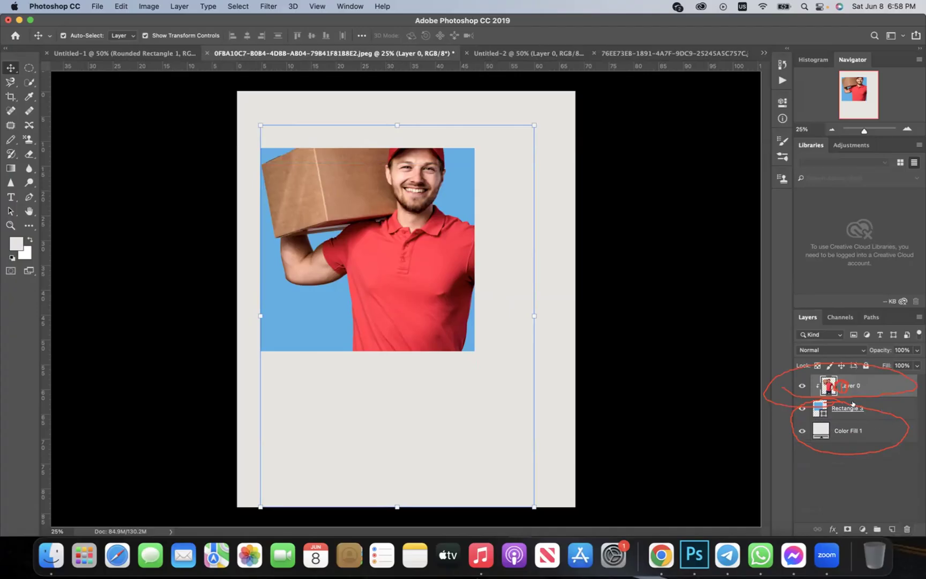
Release Layer 0's clipping mask, move the man's photo up, and duplicate it with Ctrl+J
right_click(817, 382)
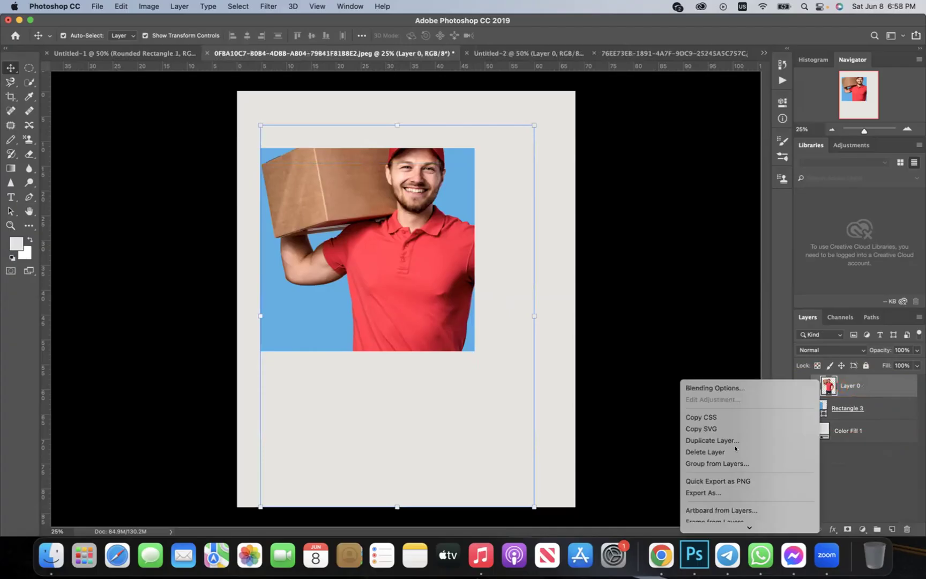
scroll(735, 449, down, 10)
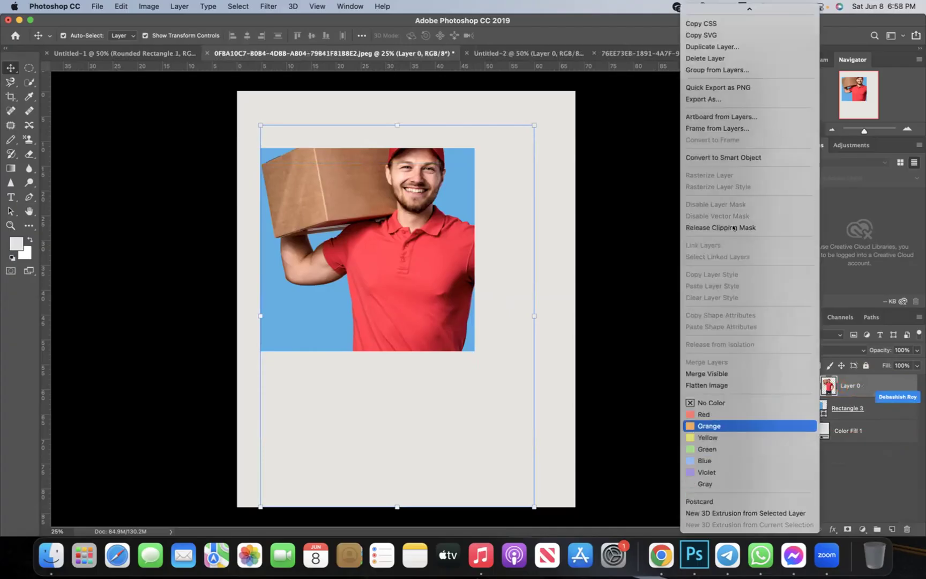
click(735, 228)
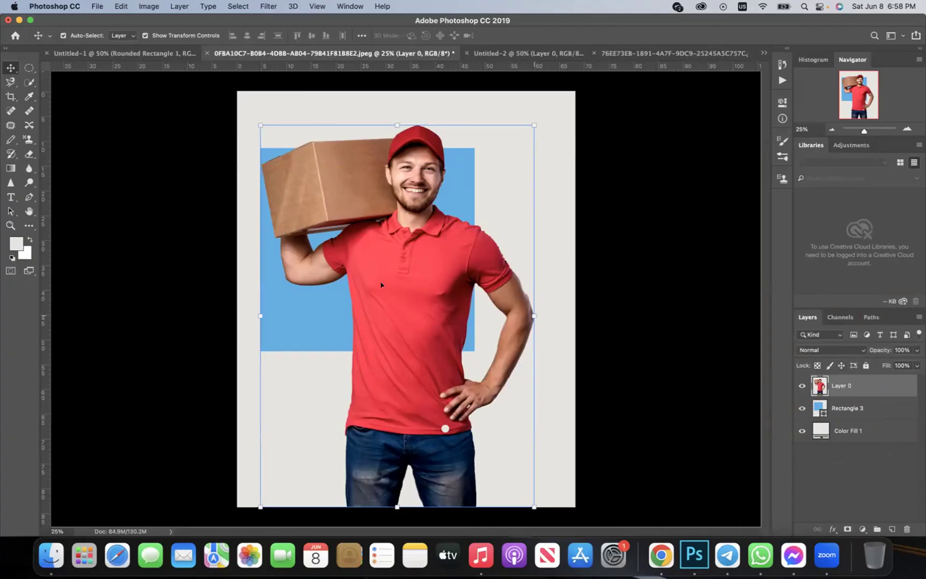
drag(379, 283, 374, 249)
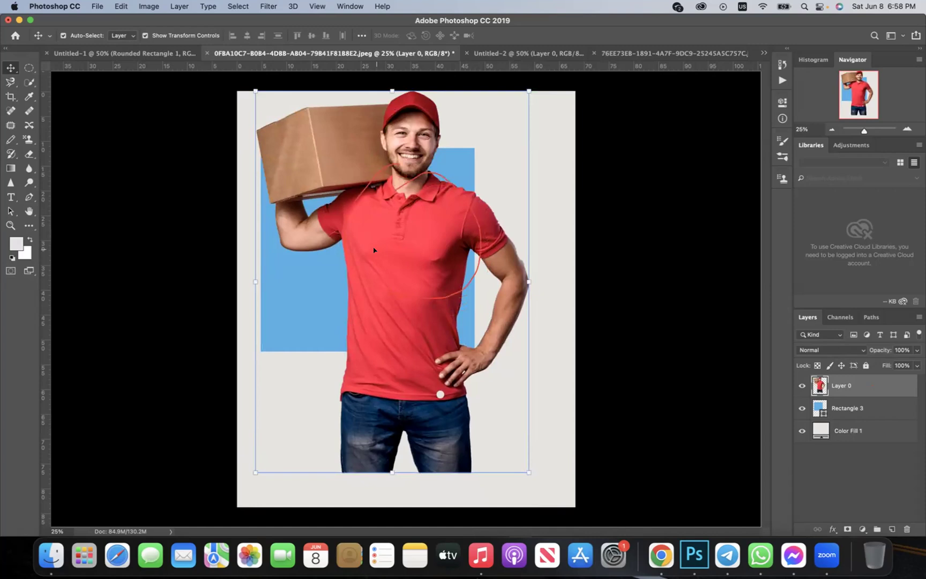
key(super+j)
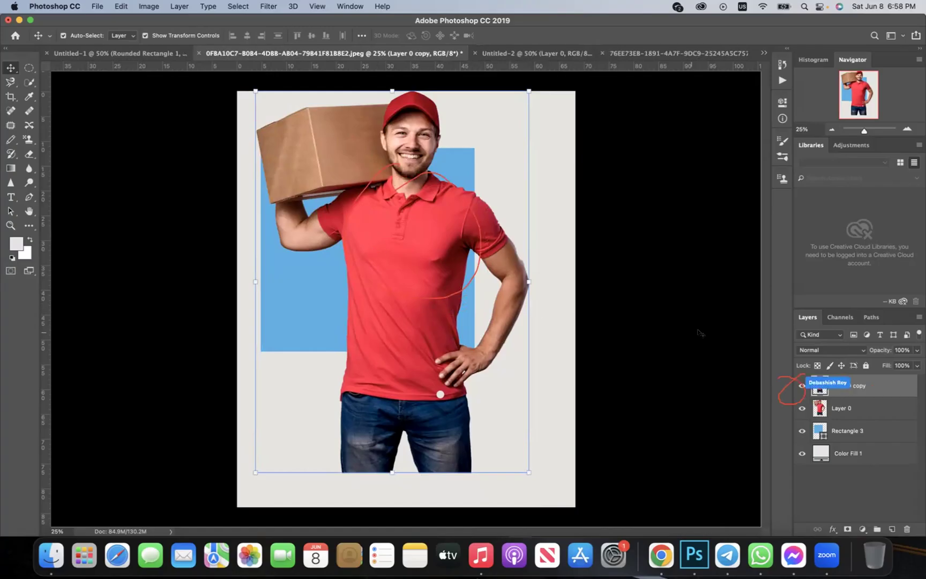
Hide Layer 0 copy, clip Layer 0 into Rectangle 3, then show and select Layer 0 copy
click(800, 385)
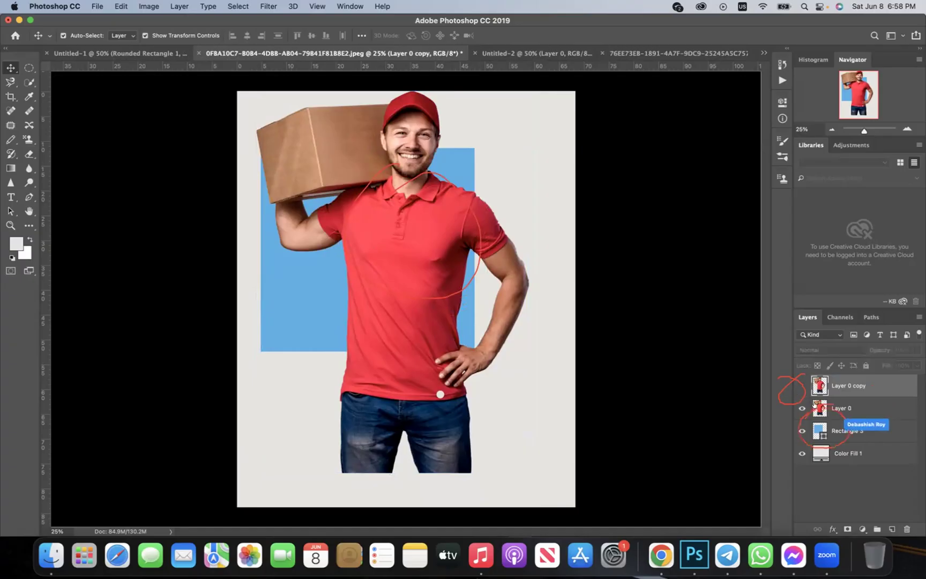
right_click(820, 407)
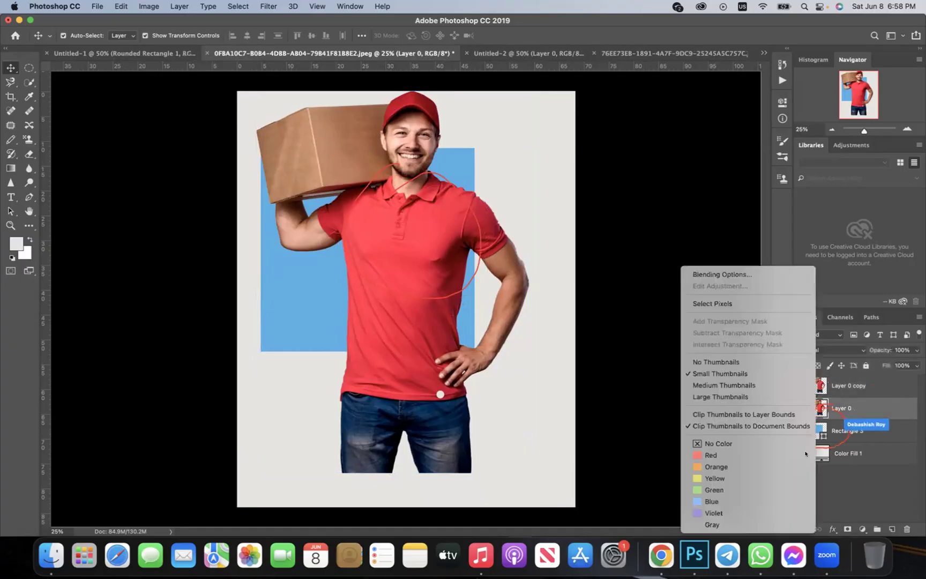
right_click(865, 406)
scroll(806, 454, down, 10)
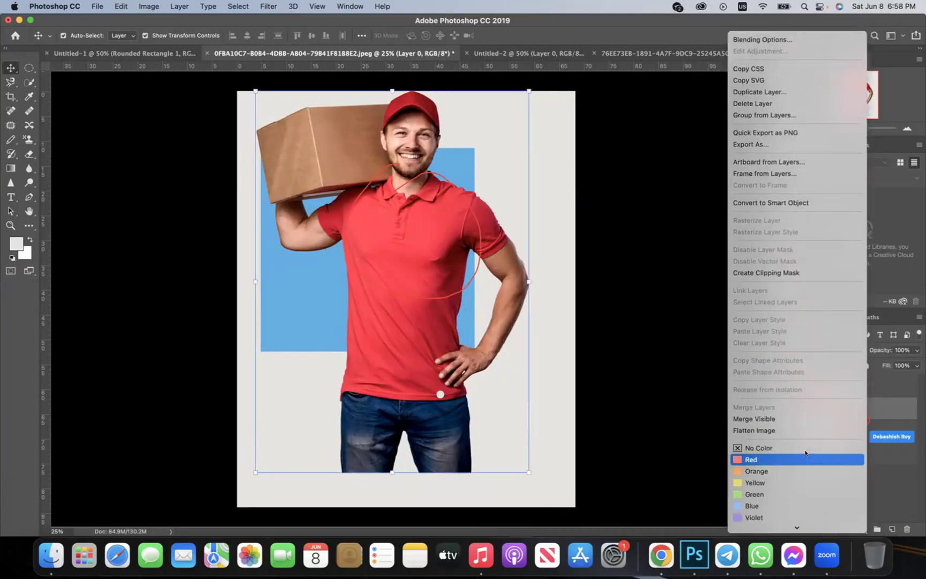
click(797, 271)
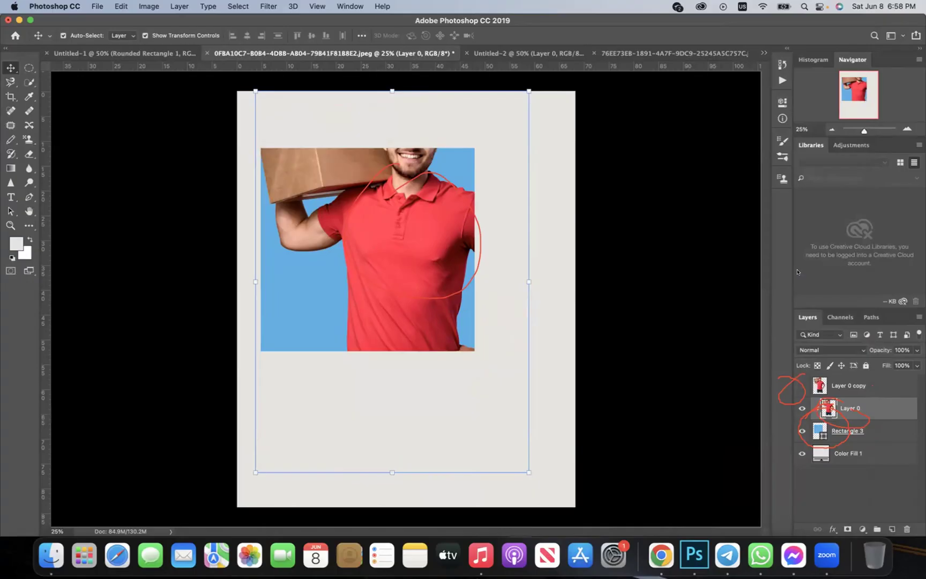
click(797, 378)
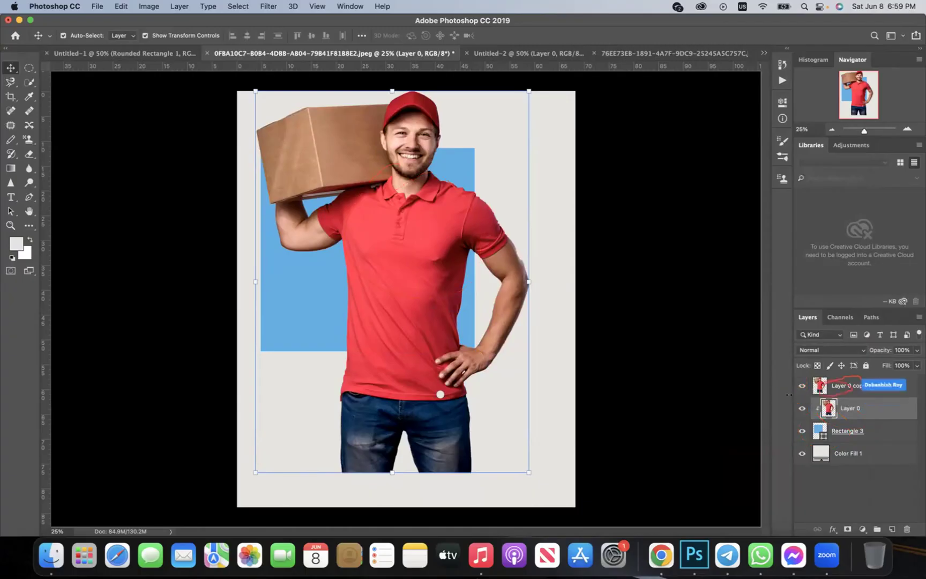
click(853, 380)
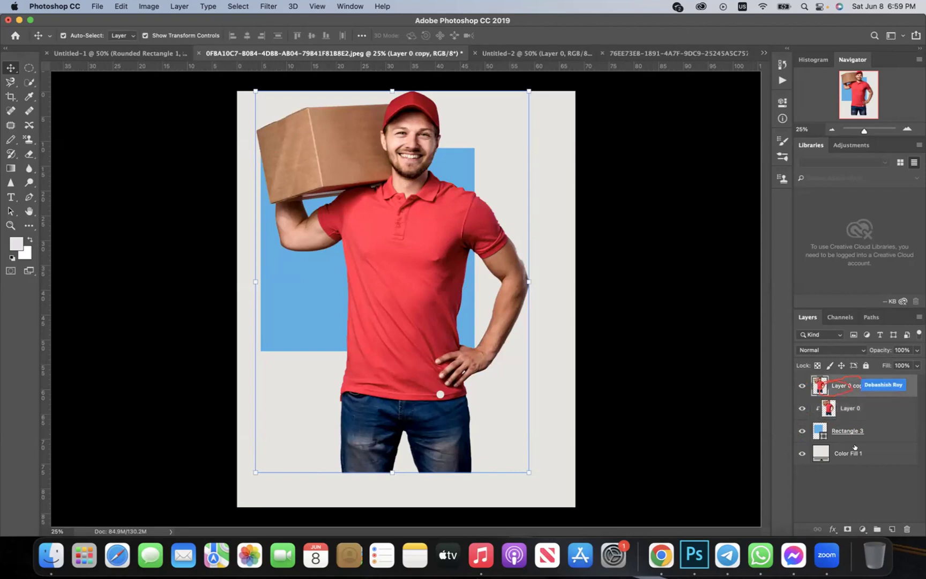
Add a layer mask to Layer 0 copy and erase the right arm area on it
click(846, 529)
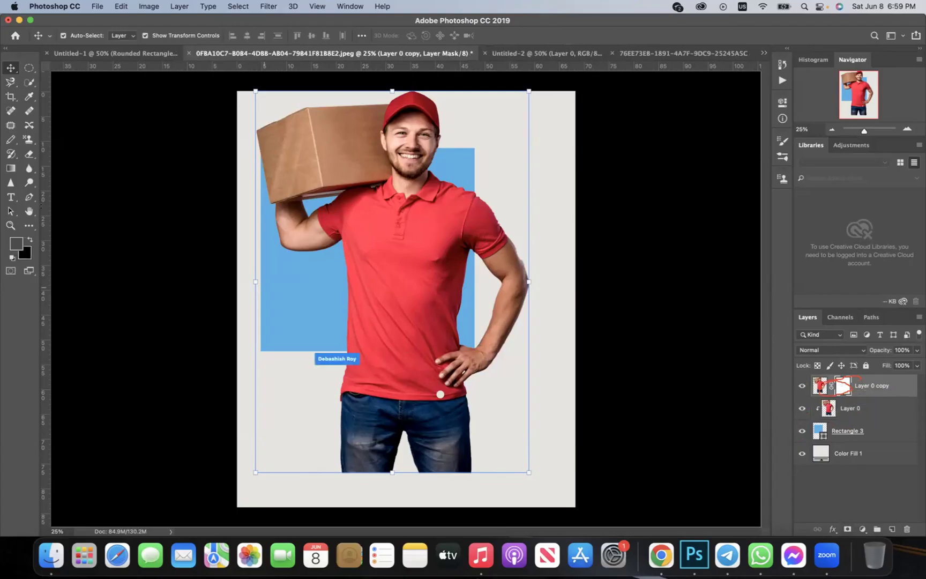
click(28, 155)
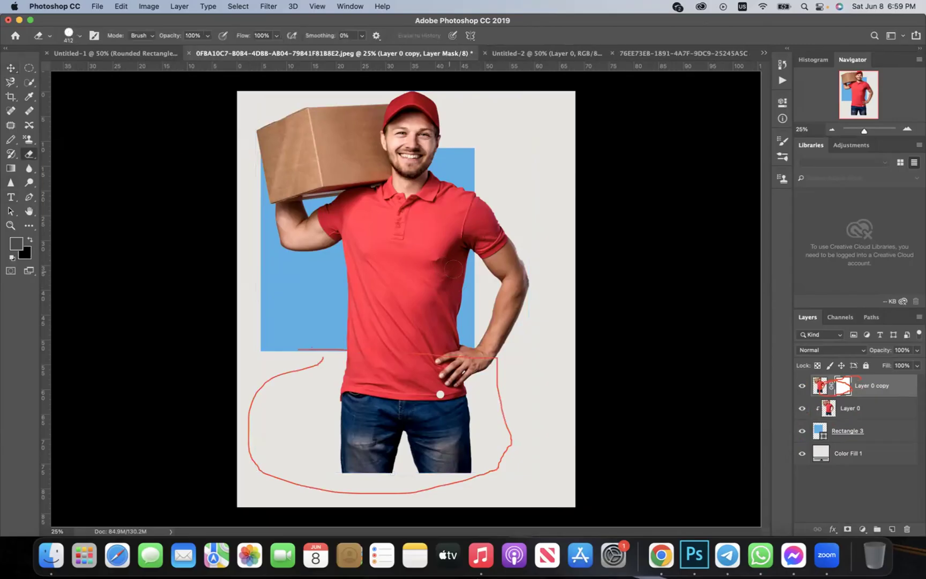
mouse_move(487, 194)
mouse_down()
mouse_move(486, 265)
mouse_move(471, 169)
mouse_move(480, 266)
mouse_move(523, 176)
mouse_up()
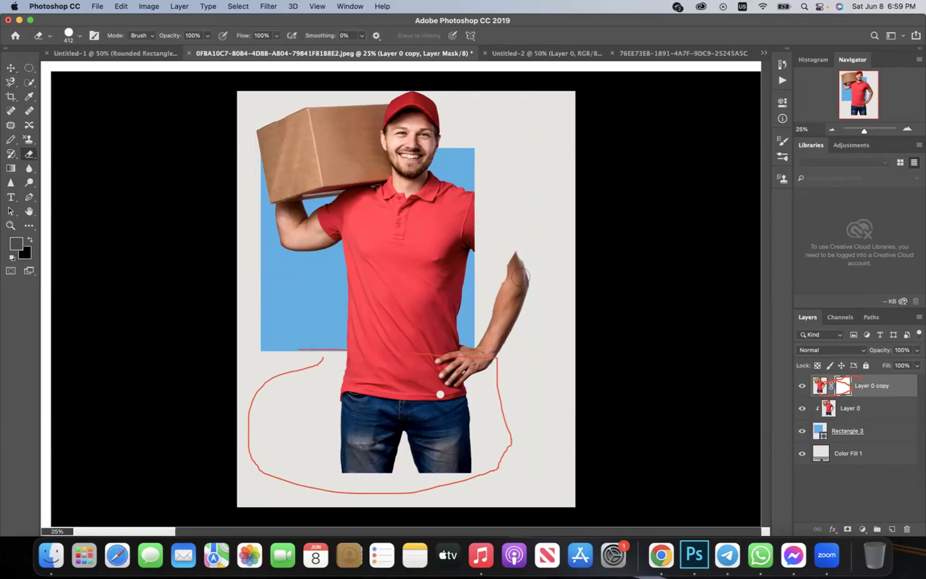
mouse_move(515, 252)
mouse_down()
mouse_move(482, 365)
mouse_move(444, 403)
mouse_move(452, 409)
mouse_move(477, 354)
mouse_up()
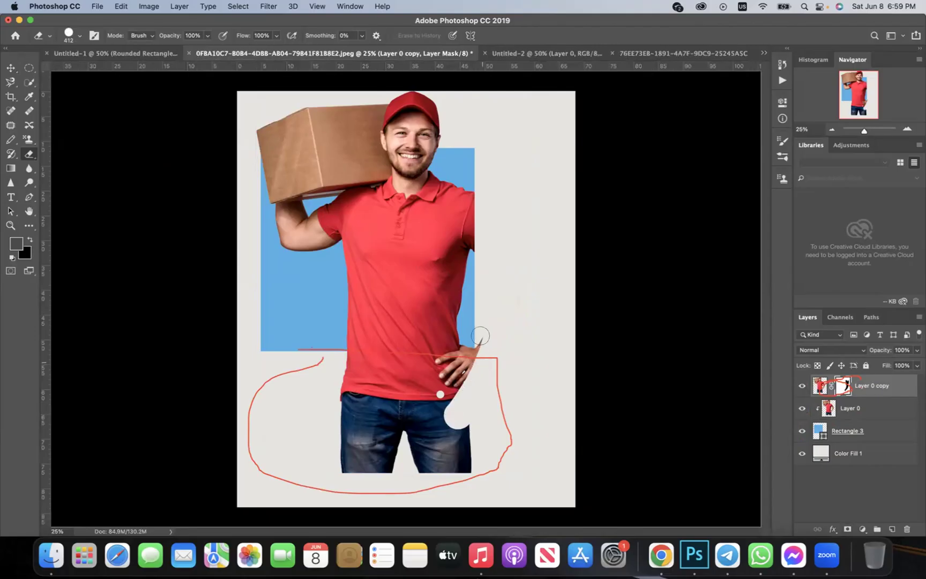
Erase a straight band across the shirt bottom and hide the jeans inside the outline
key(super+r)
shift+click(294, 356)
mouse_move(294, 355)
mouse_down()
mouse_move(555, 339)
mouse_move(358, 373)
mouse_move(426, 426)
mouse_move(524, 391)
mouse_move(365, 407)
mouse_move(363, 434)
mouse_move(427, 459)
mouse_move(469, 445)
mouse_move(301, 419)
mouse_move(340, 417)
mouse_move(336, 460)
mouse_move(354, 393)
mouse_move(374, 451)
mouse_move(393, 375)
mouse_up()
key(super+r)
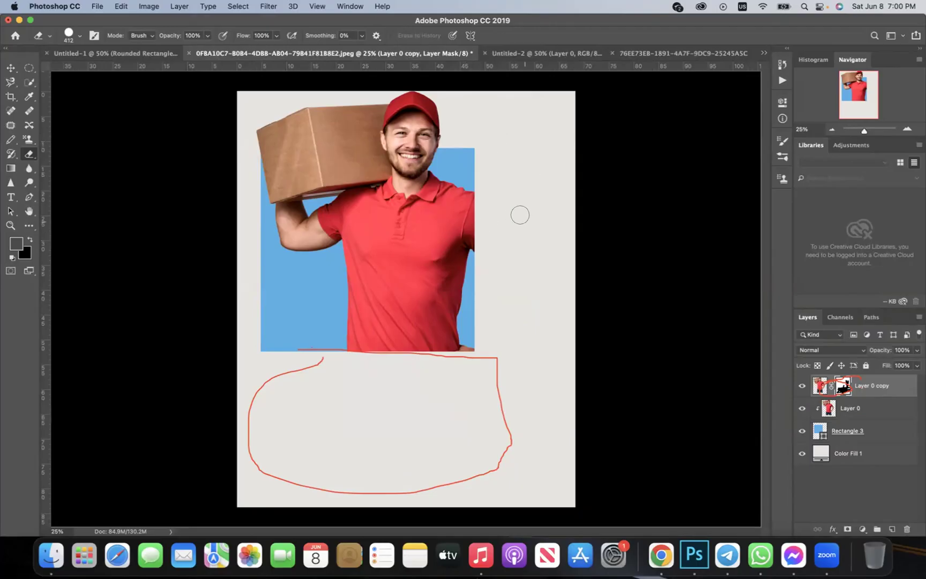
click(7, 68)
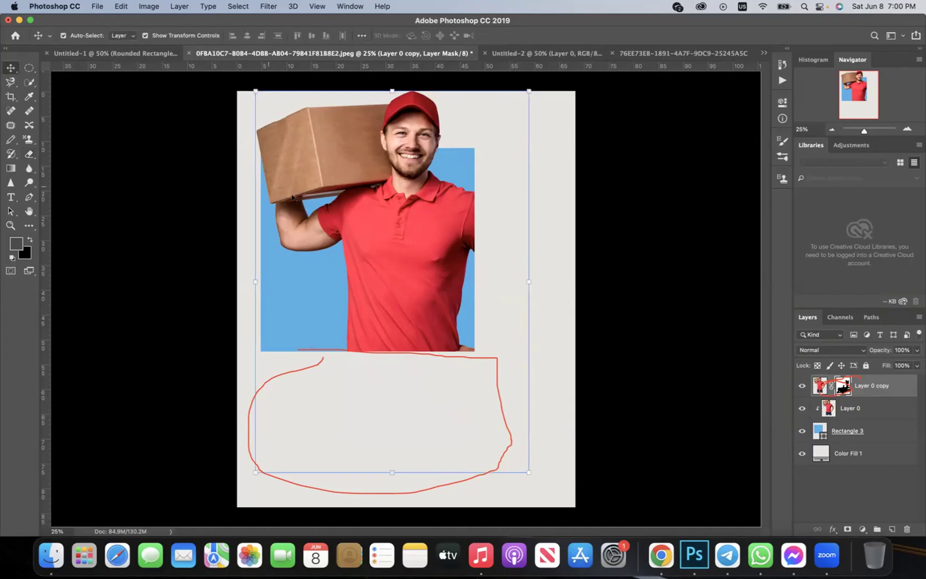
drag(362, 201, 358, 275)
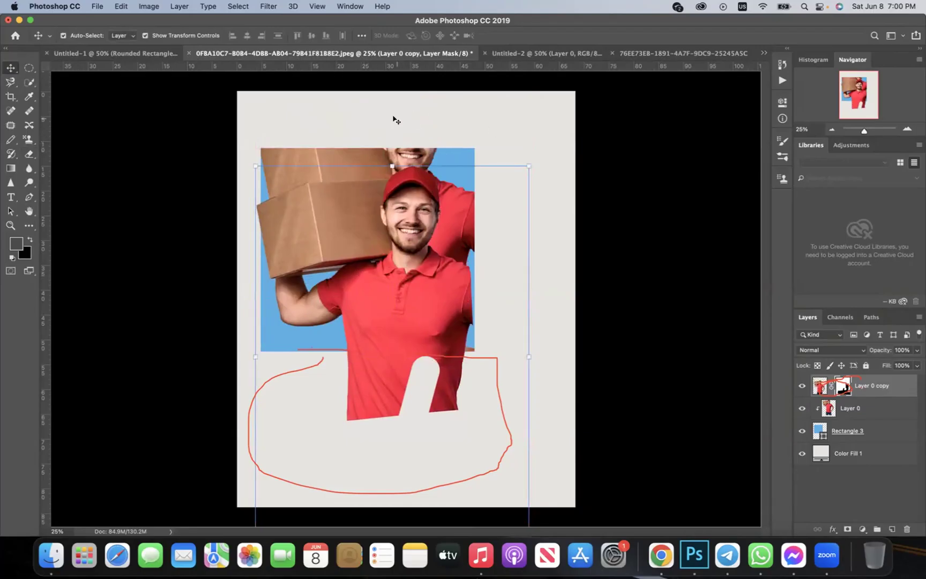
drag(406, 263, 408, 191)
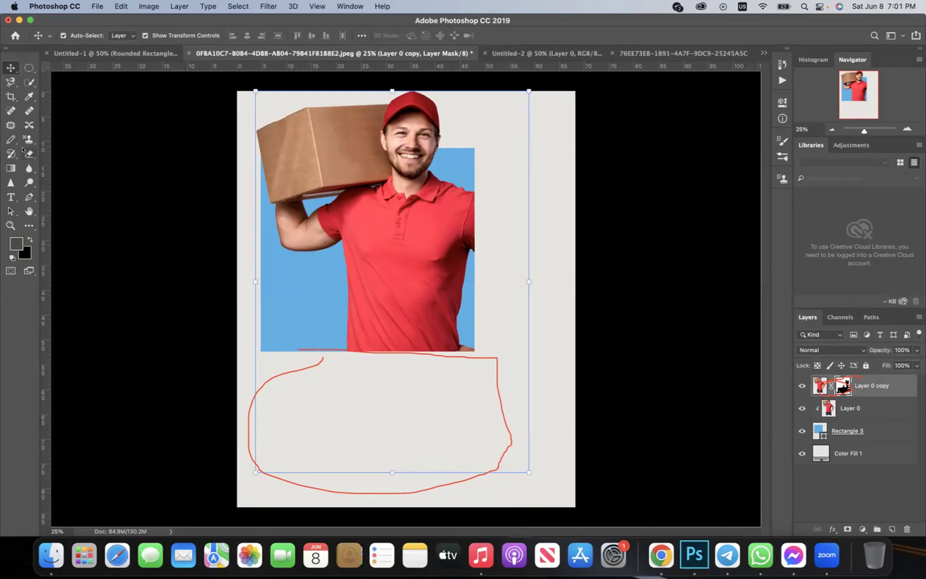
click(23, 151)
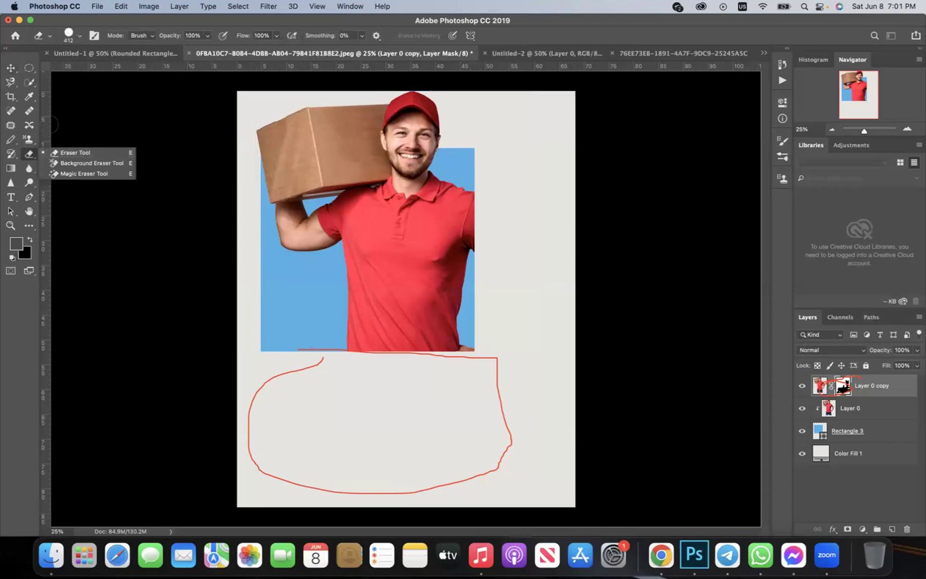
click(30, 149)
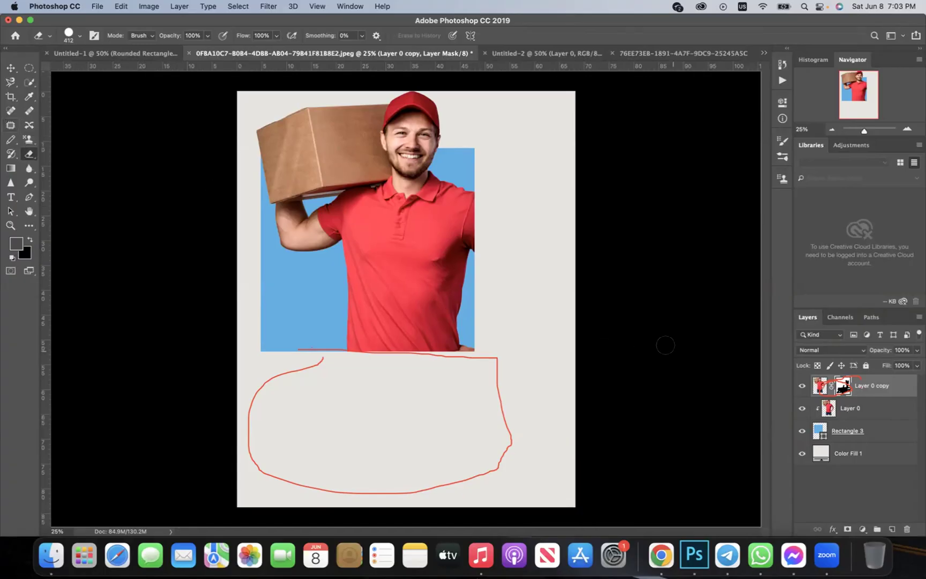
click(11, 68)
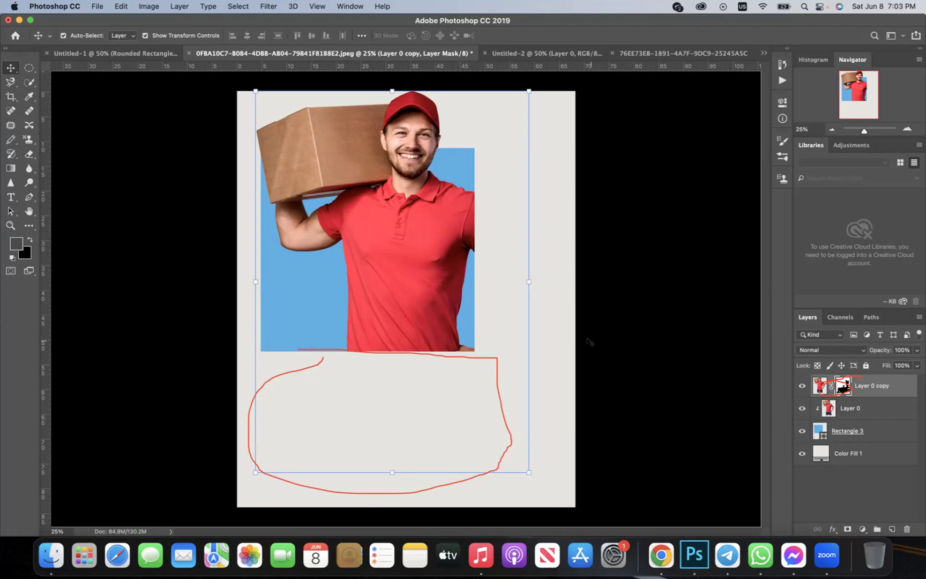
Target Layer 0 copy's image thumbnail and load Rectangle 3's outline as a selection
drag(818, 370, 815, 403)
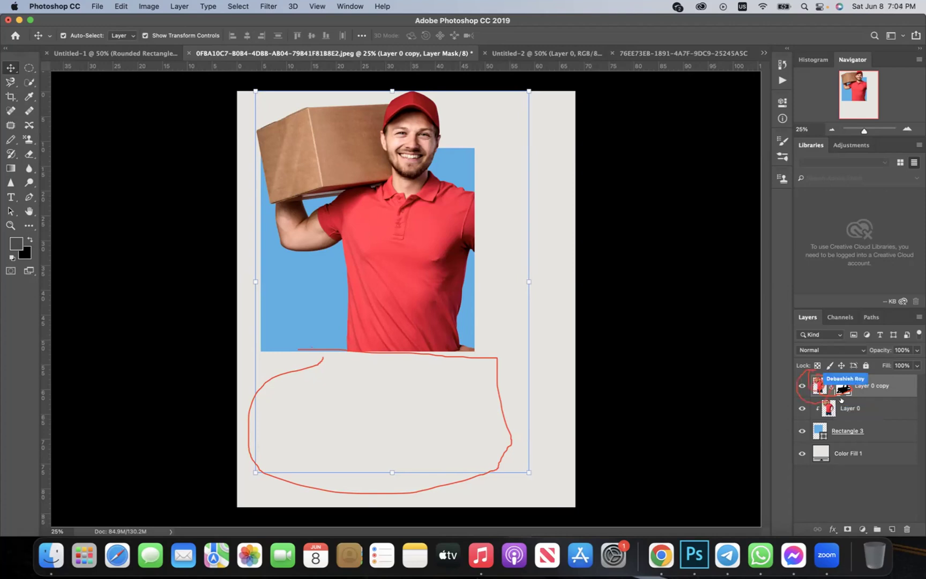
drag(816, 385, 815, 383)
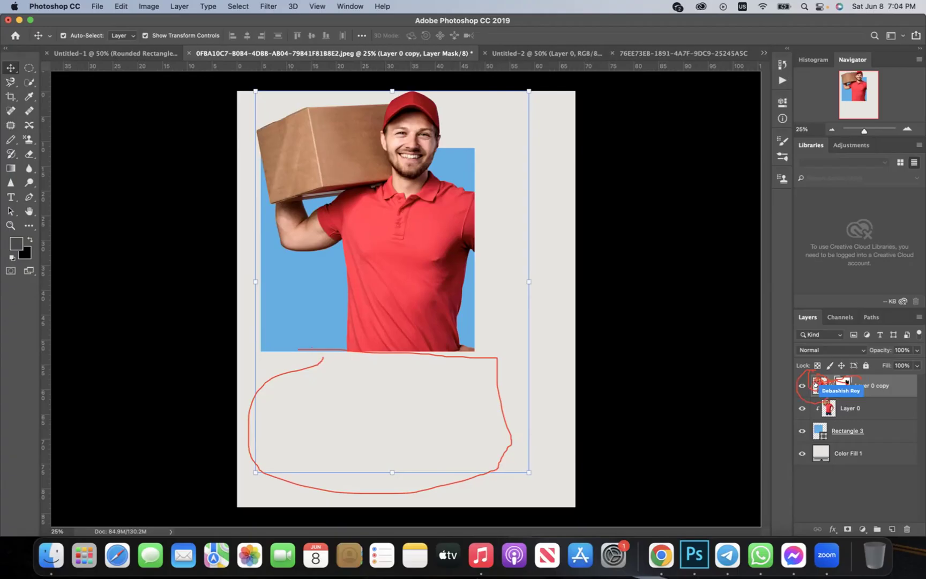
click(815, 383)
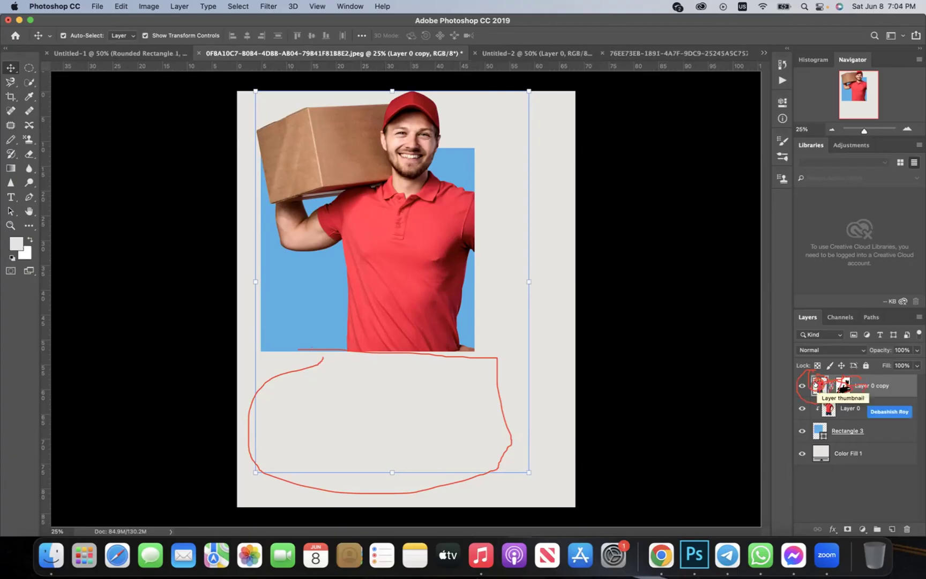
right_click(816, 428)
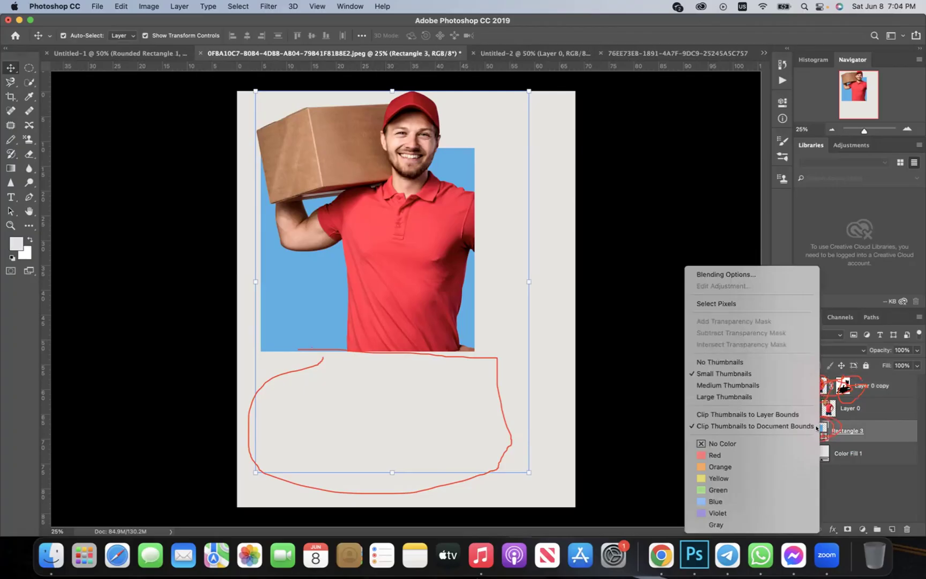
click(745, 250)
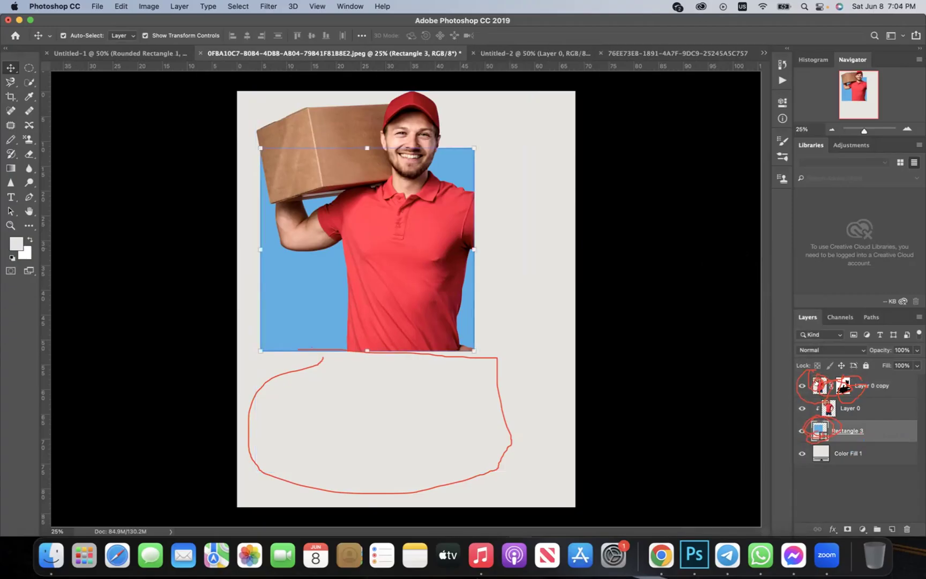
click(815, 384)
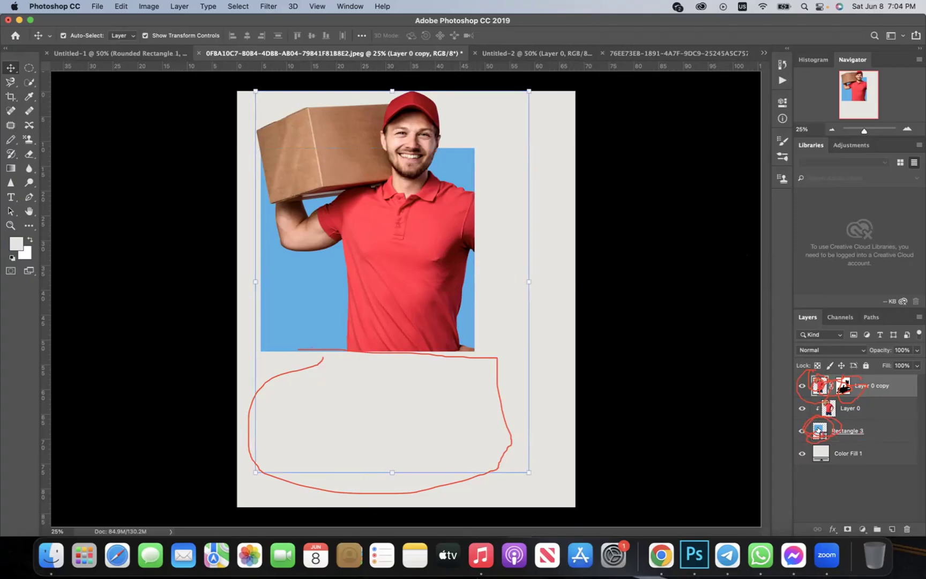
super+click(817, 429)
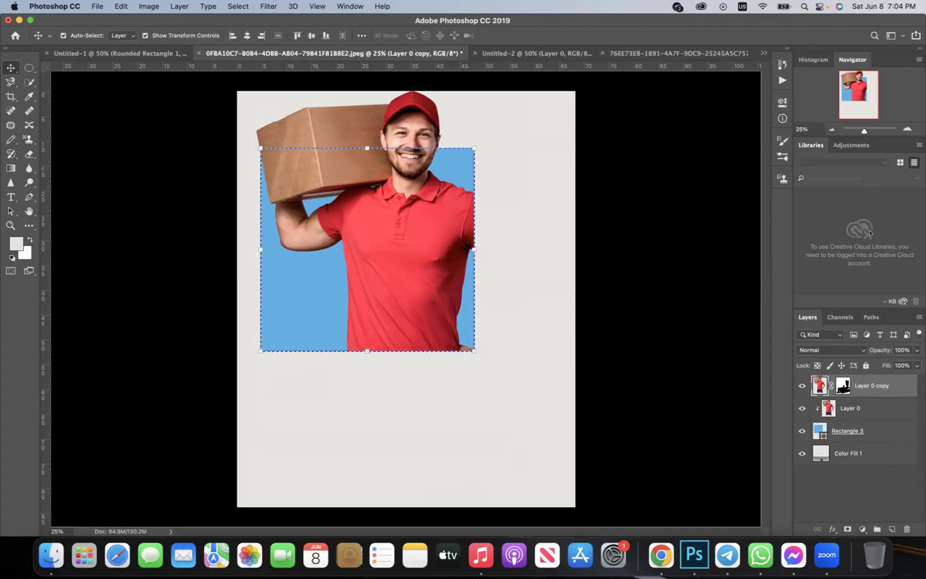
Reset the Photography workspace from Window > Workspace and show the Adjustments panel
click(337, 5)
mouse_move(354, 27)
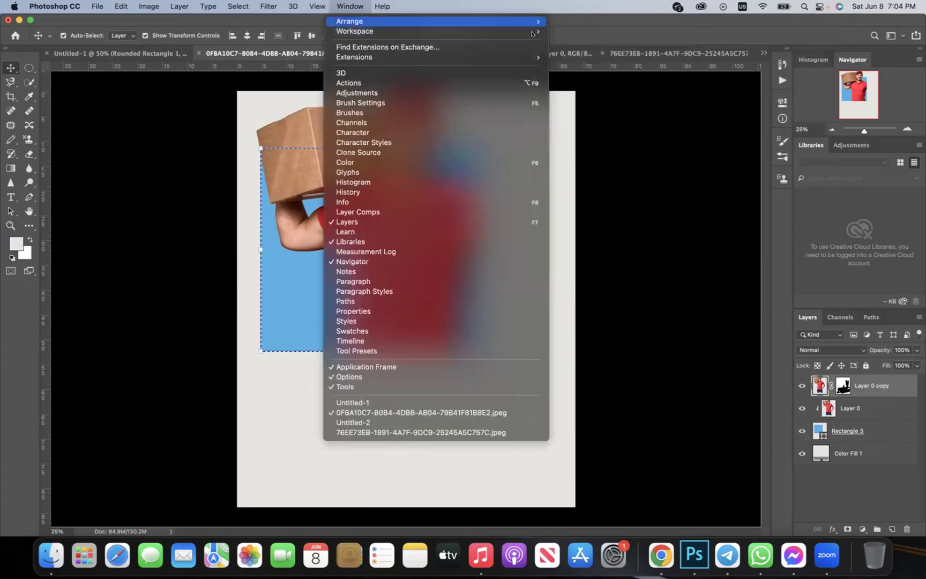
mouse_move(535, 32)
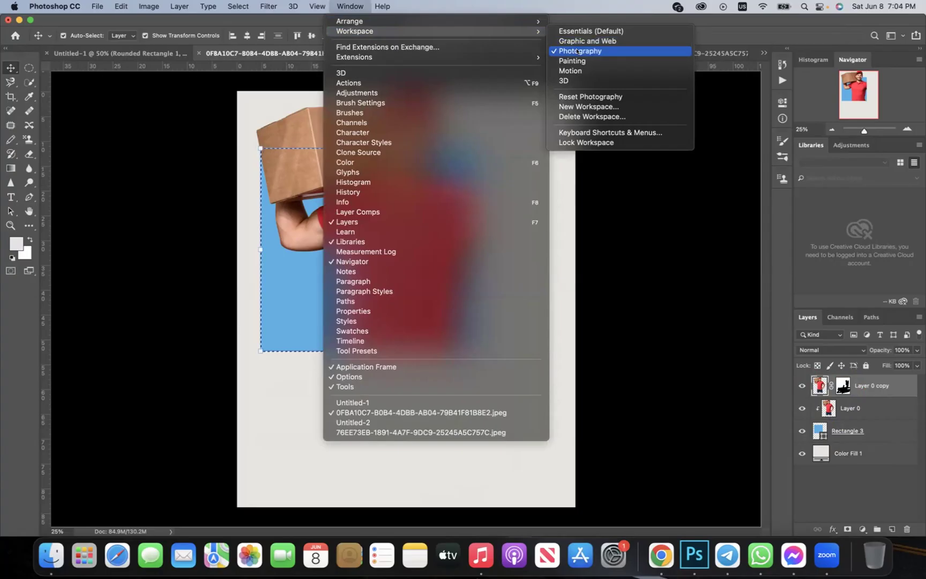
click(577, 50)
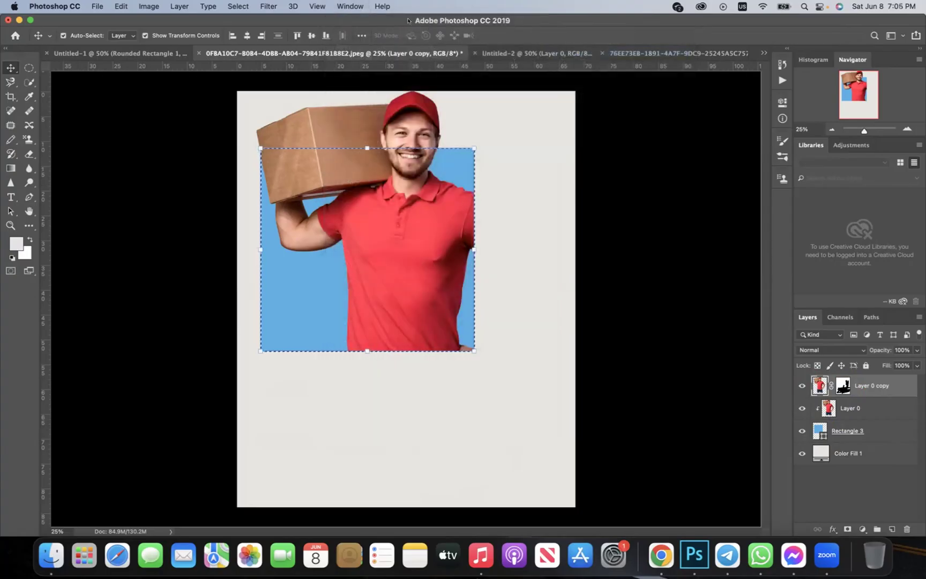
click(349, 5)
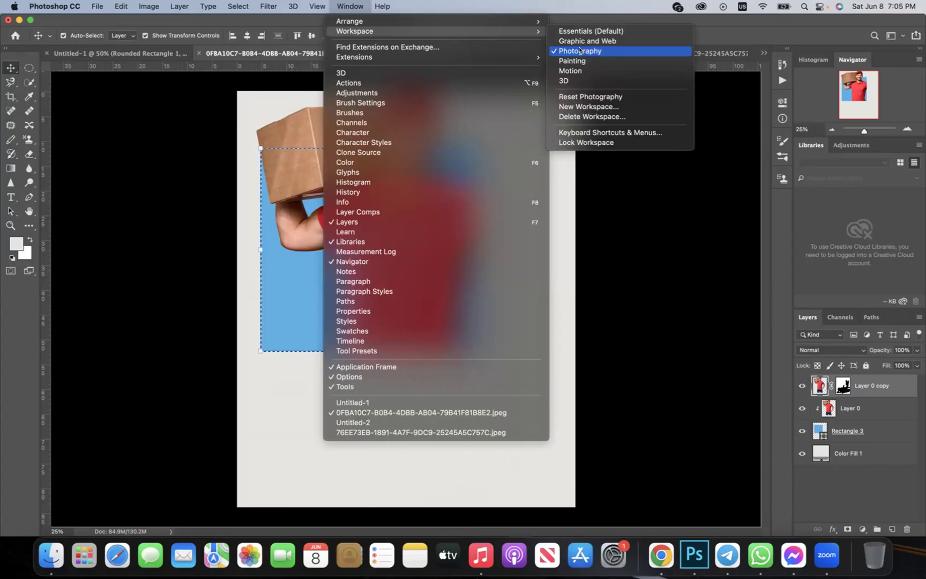
click(593, 96)
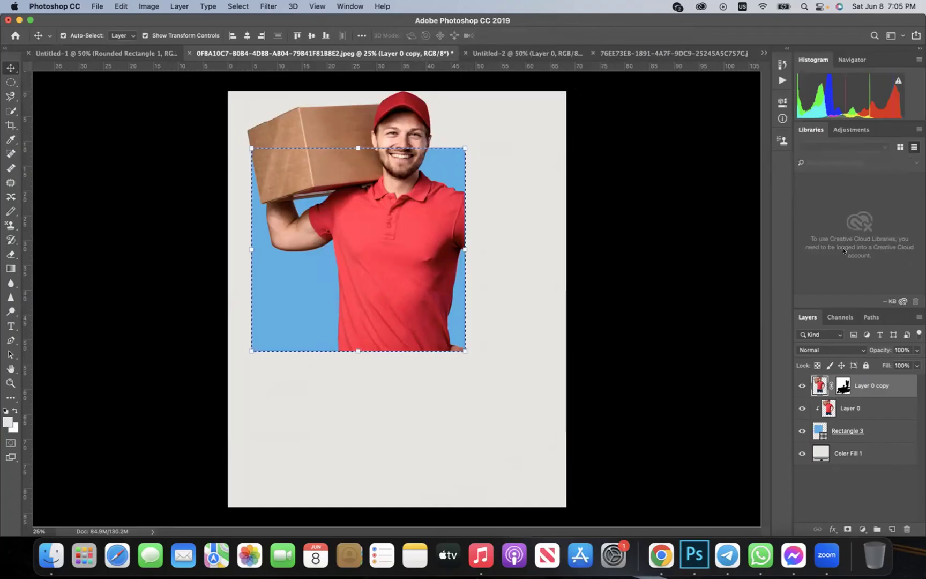
click(851, 129)
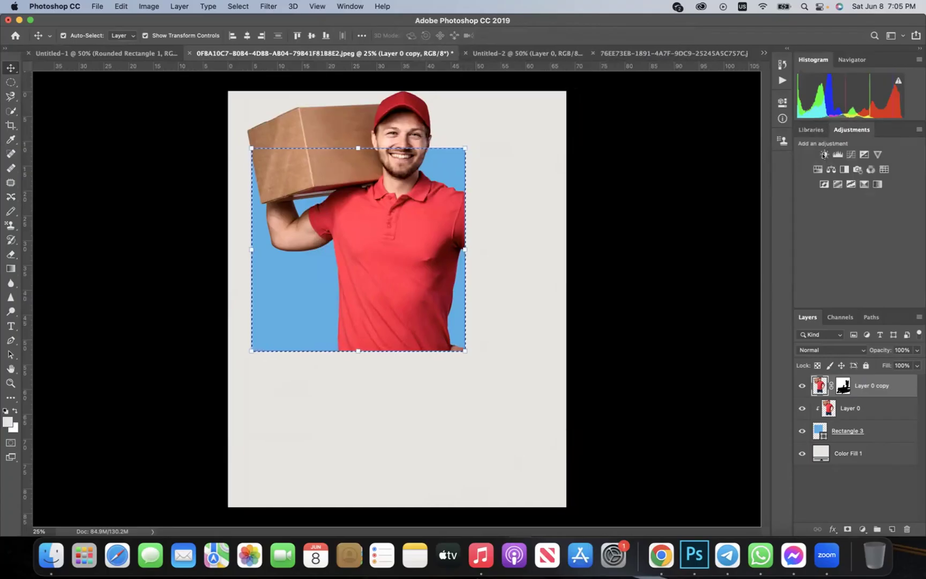
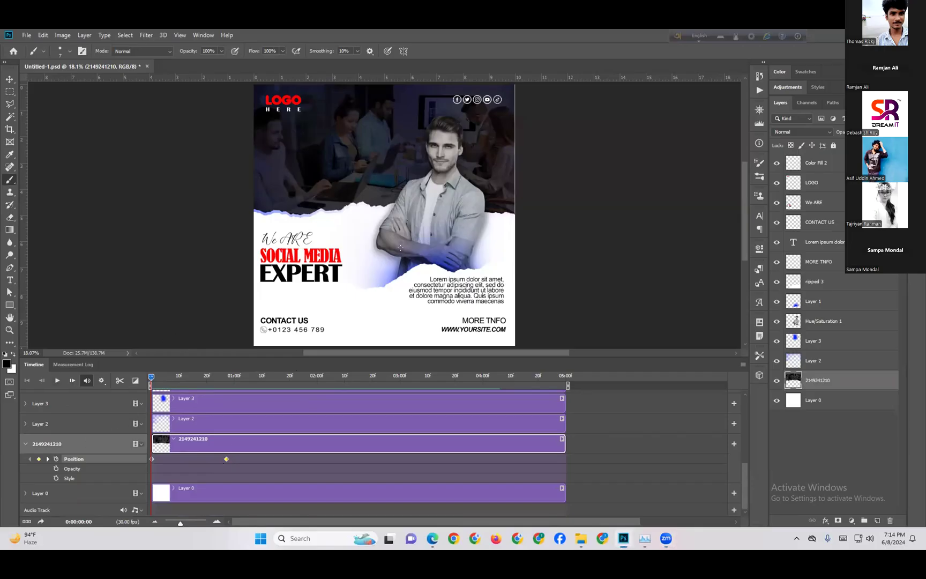
key(ctrl+t)
mouse_move(413, 190)
mouse_down()
mouse_move(412, 127)
mouse_move(406, 189)
mouse_up()
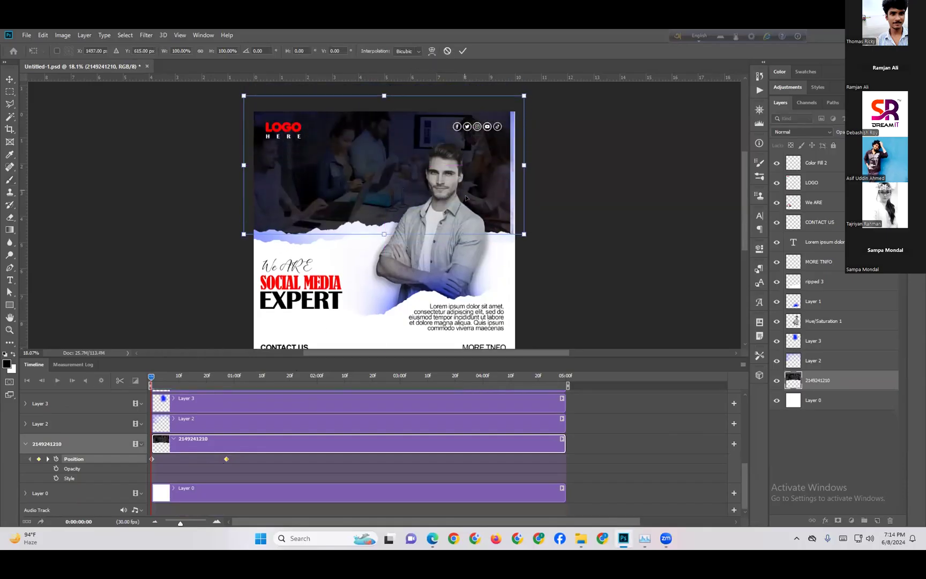
drag(466, 199, 468, 205)
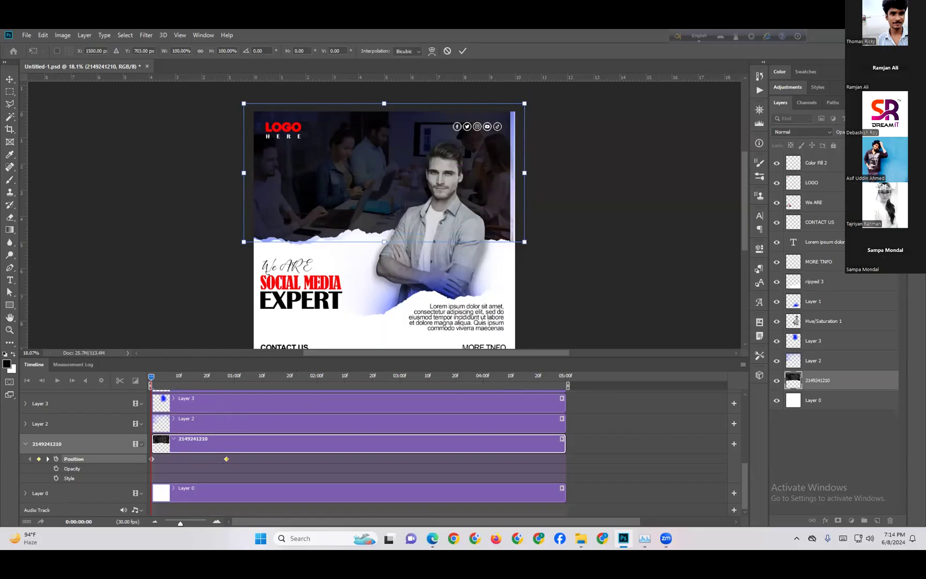
key(Return)
Preview the animation, then delete and restore the photo's existing Position keyframes
key(b)
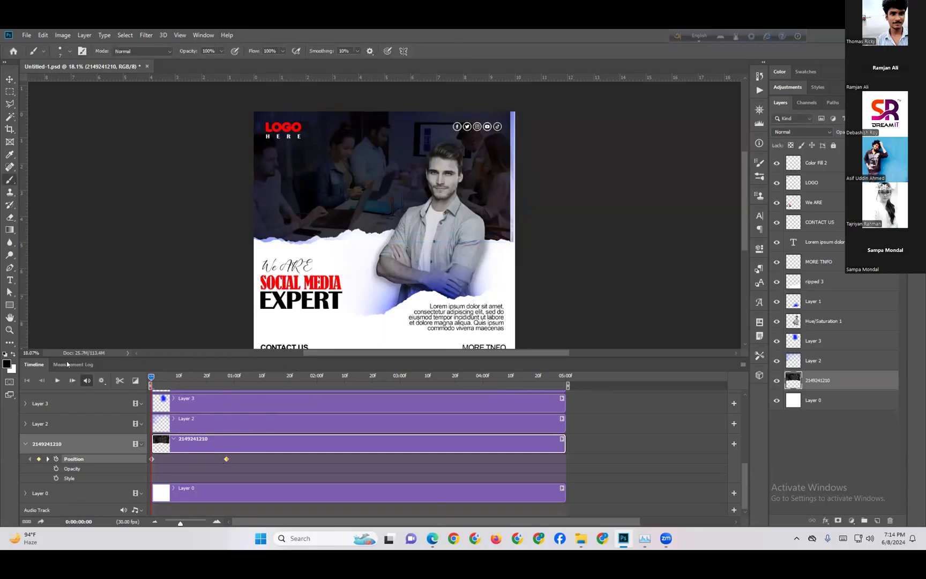
click(57, 380)
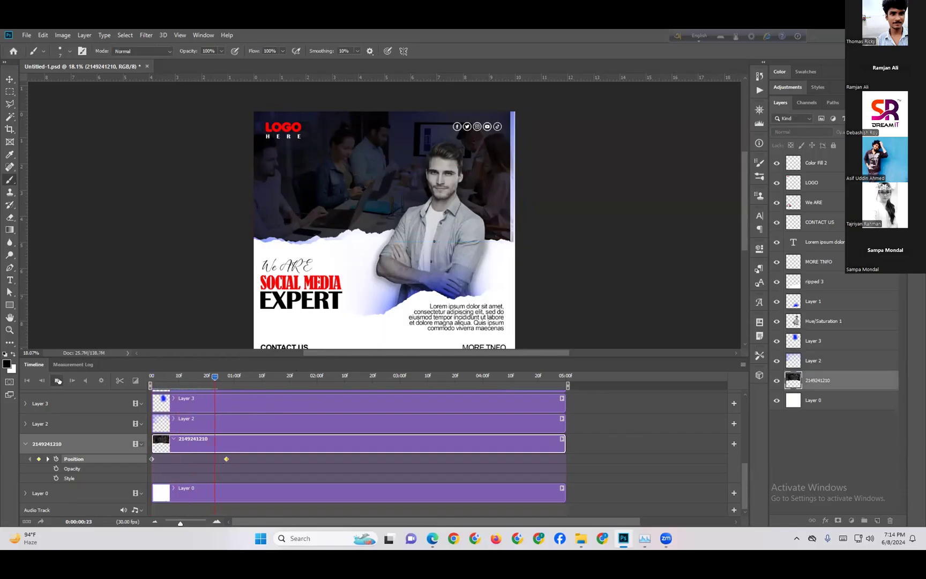
key(space)
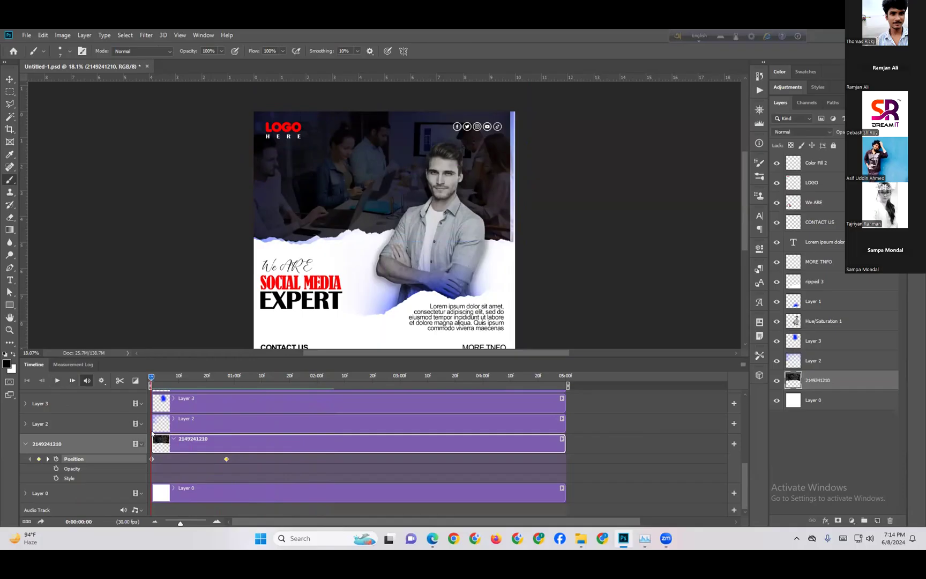
click(151, 459)
key(Delete)
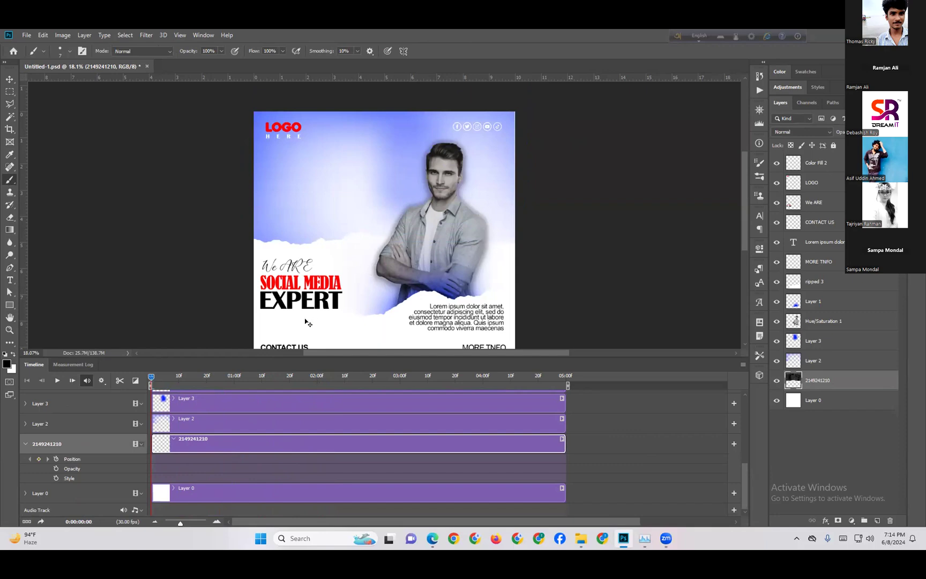
key(ctrl+z)
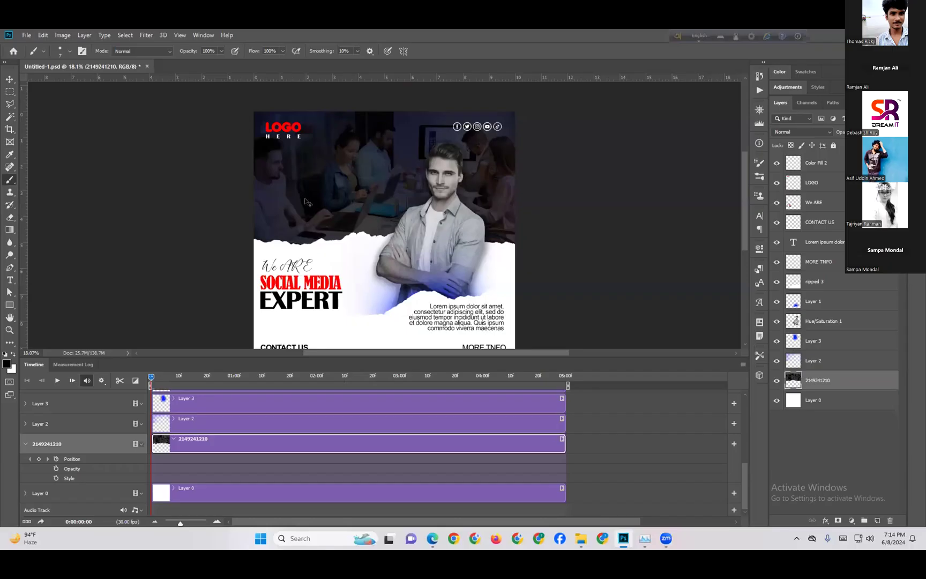
At frame 0, move the photo above the canvas and add a Position keyframe
key(ctrl+t)
drag(321, 217, 356, 127)
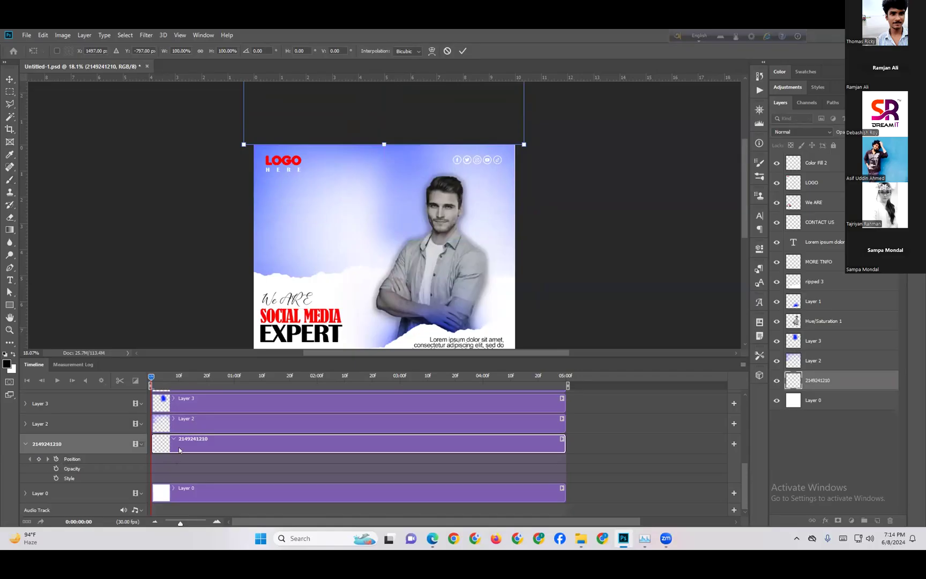
key(Return)
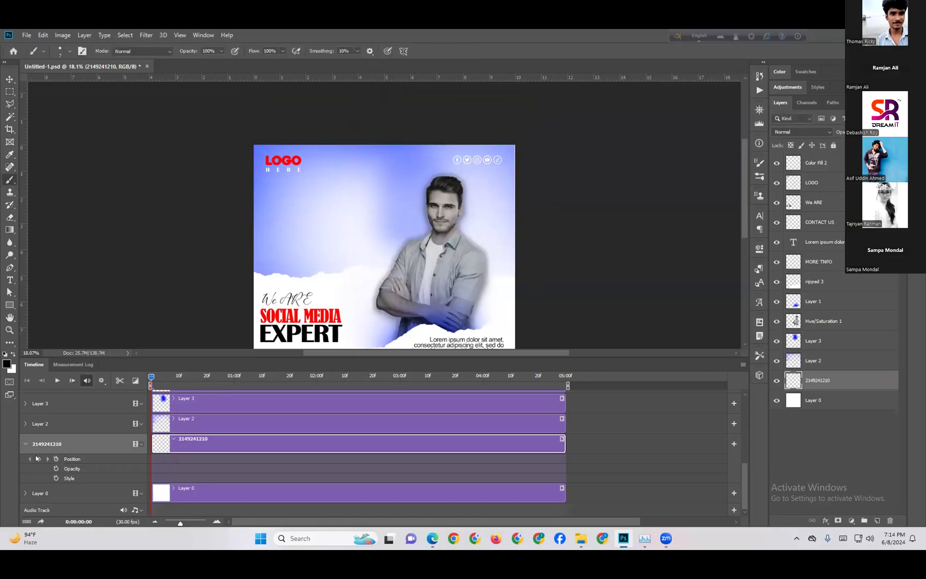
click(38, 459)
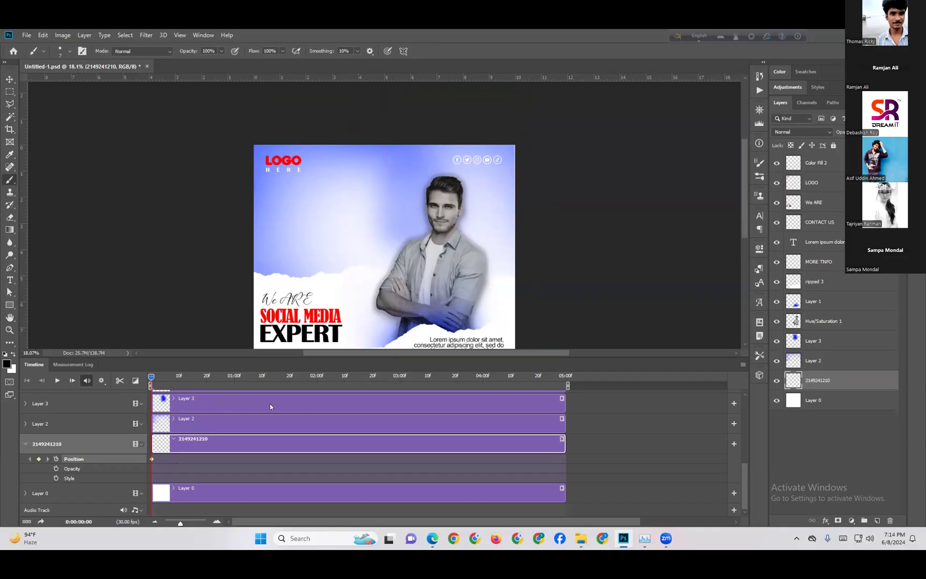
At frame 19, bring the photo down into the top half and record a Position keyframe
click(203, 374)
key(ctrl+t)
drag(368, 116, 367, 245)
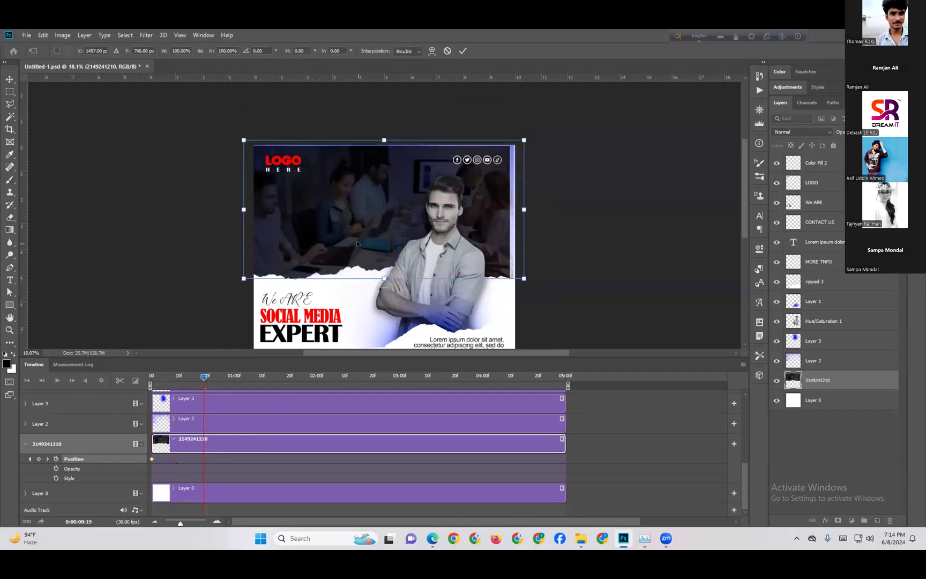
key(Return)
key(b)
click(38, 458)
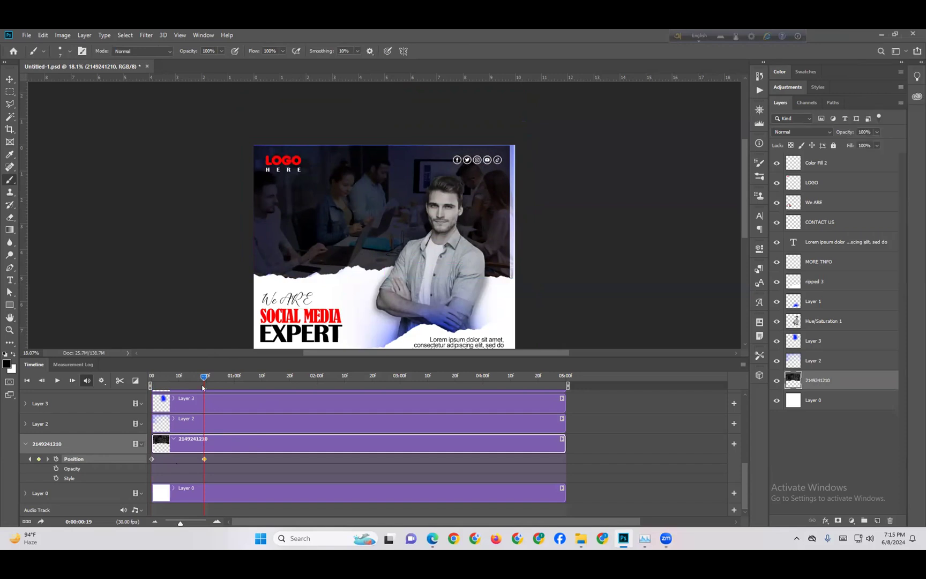
Try deleting and shifting the ending keyframe, undoing both changes
click(341, 330)
drag(200, 372, 159, 377)
key(Delete)
key(ctrl+z)
drag(204, 459, 196, 459)
key(ctrl+z)
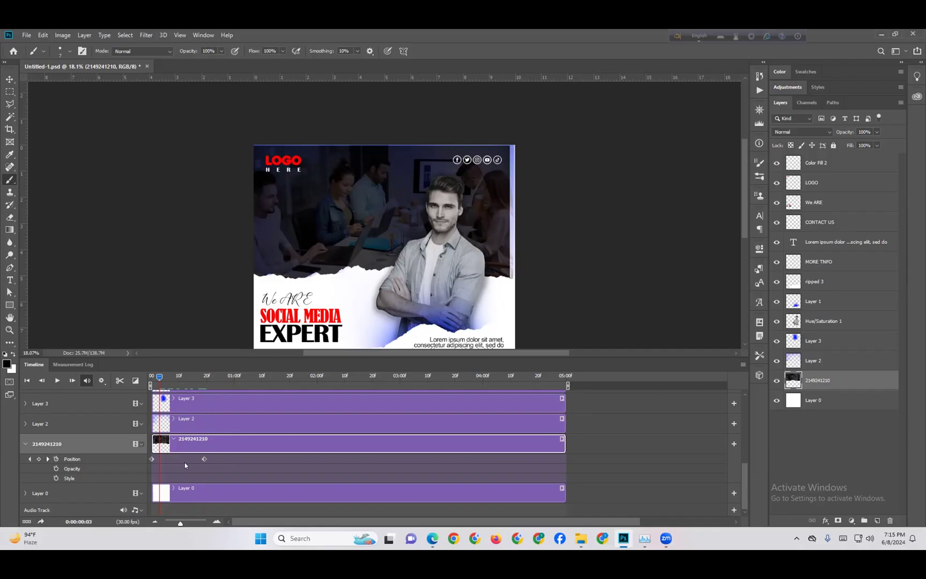
Delete the frame-19 Position keyframe, select the frame-0 keyframe, and park the playhead at frame 11
click(204, 459)
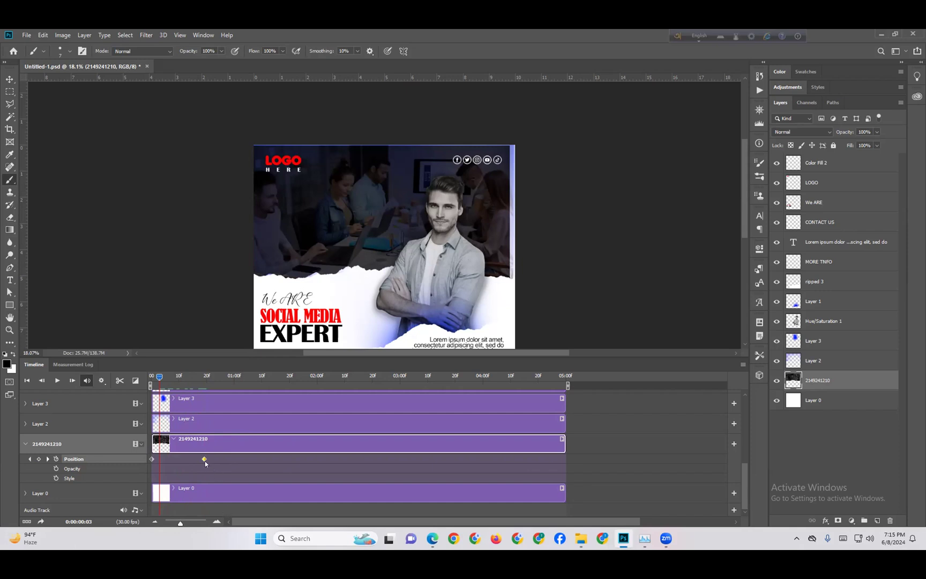
key(Delete)
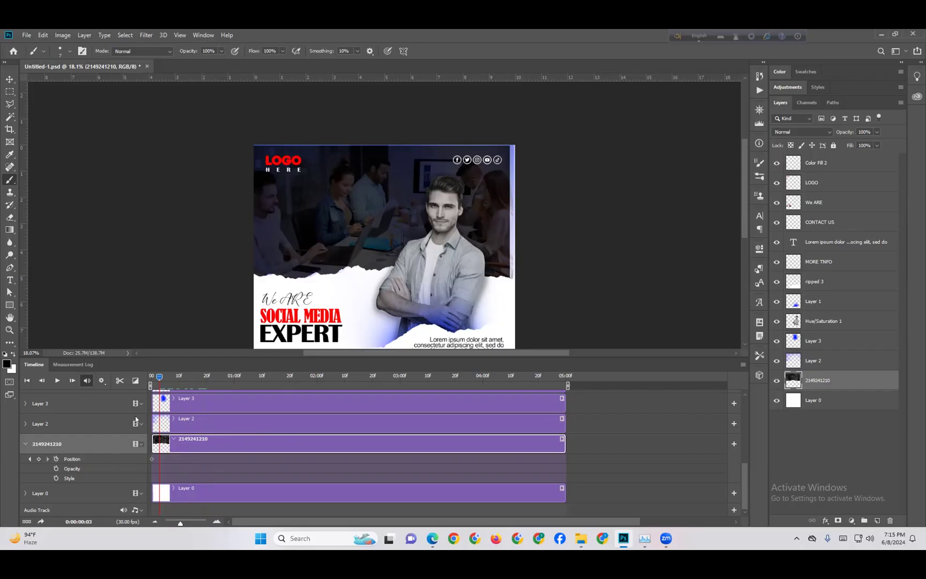
drag(158, 380, 150, 379)
click(38, 459)
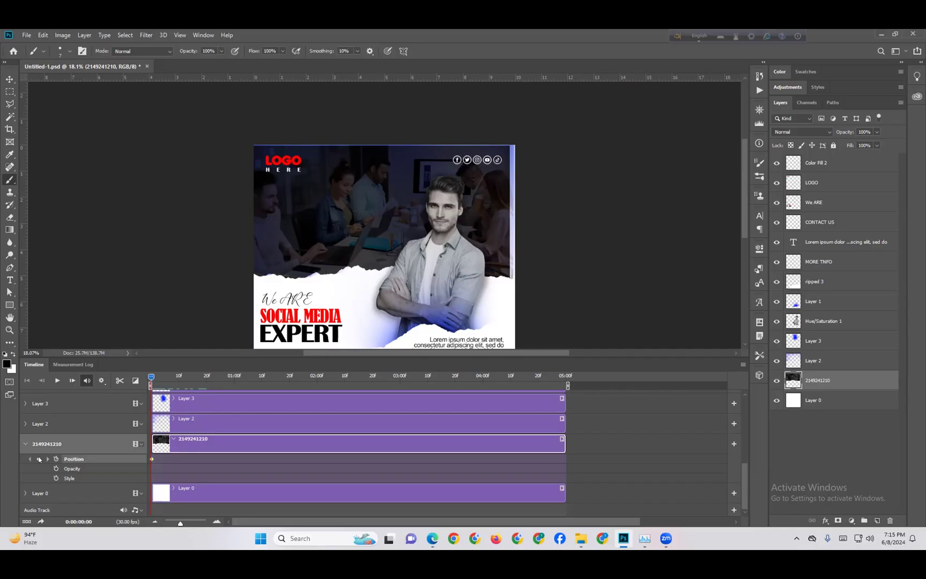
drag(150, 377, 181, 376)
click(8, 79)
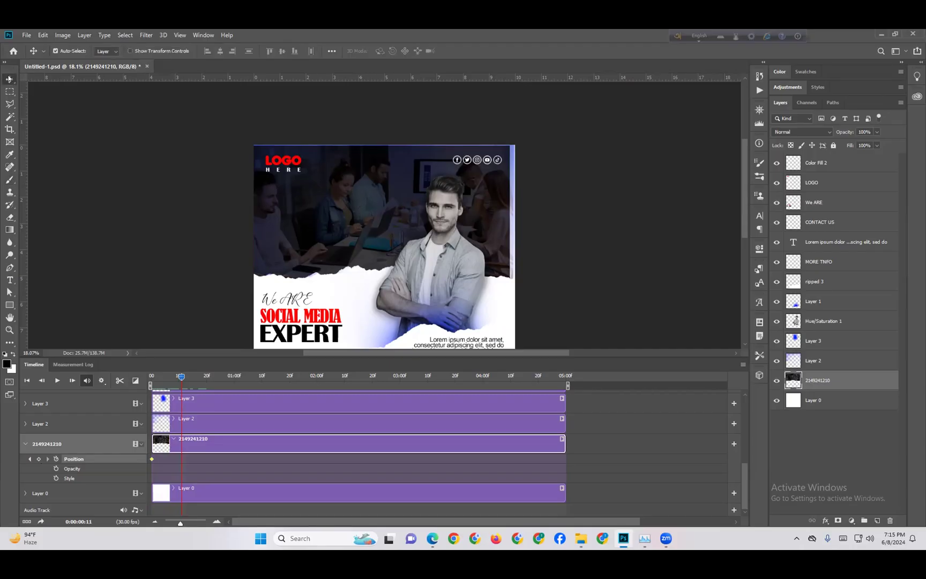
drag(389, 213, 390, 144)
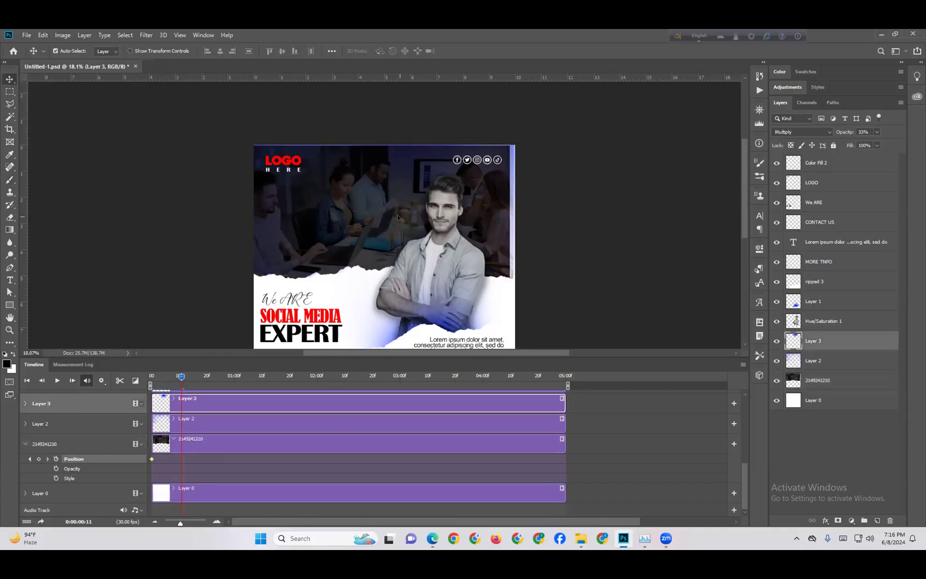
click(64, 444)
drag(389, 198, 395, 148)
drag(182, 377, 205, 377)
click(392, 195)
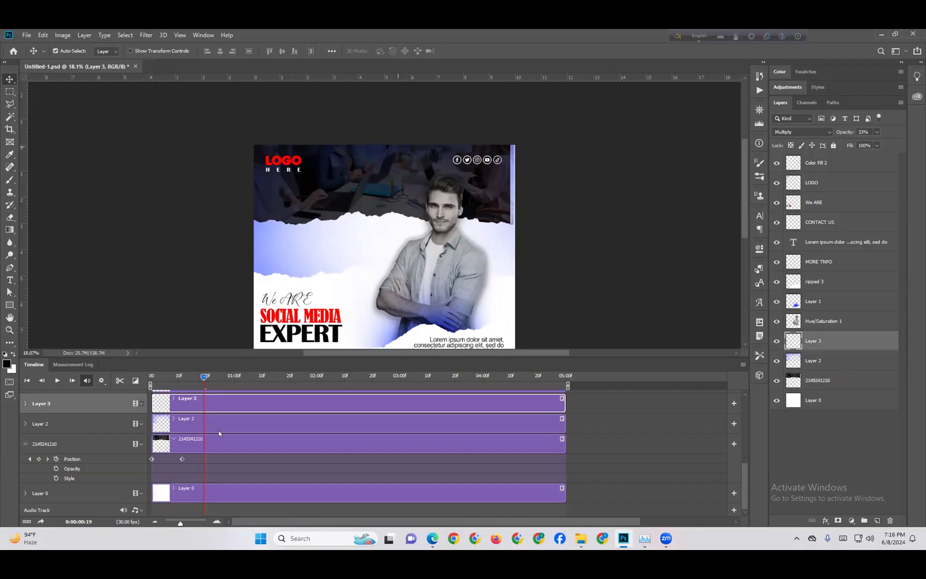
click(66, 445)
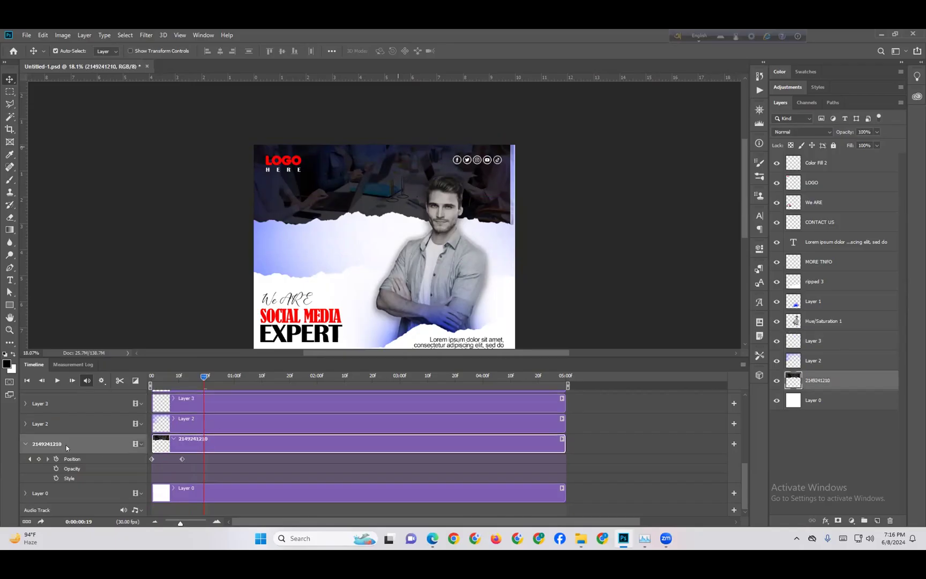
Turn off Auto-Select, then raise the photo at frame 19 and again at about one second
click(56, 51)
drag(374, 194, 373, 148)
drag(208, 378, 239, 384)
drag(381, 159, 381, 115)
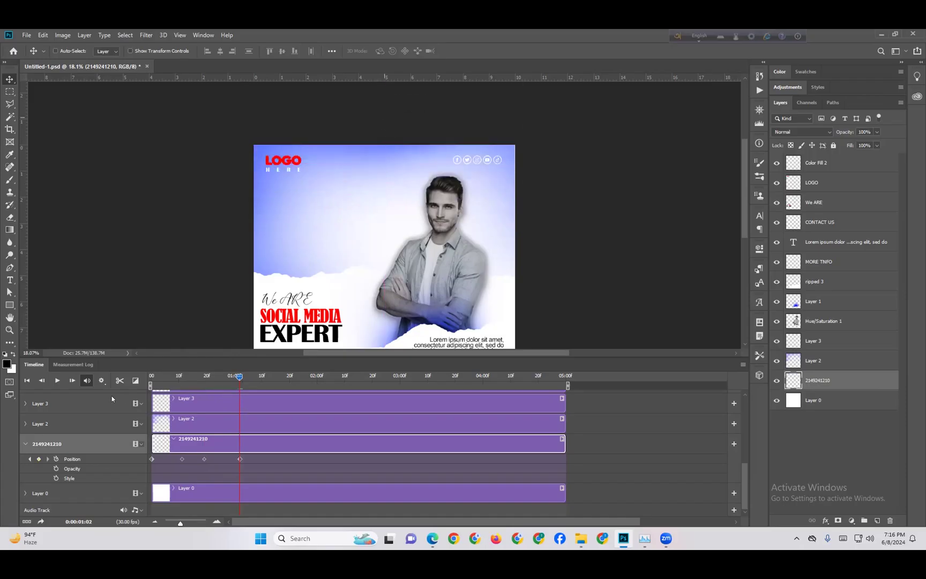
Play, stop and rewind the poster animation to preview the photo's upward slide
click(57, 381)
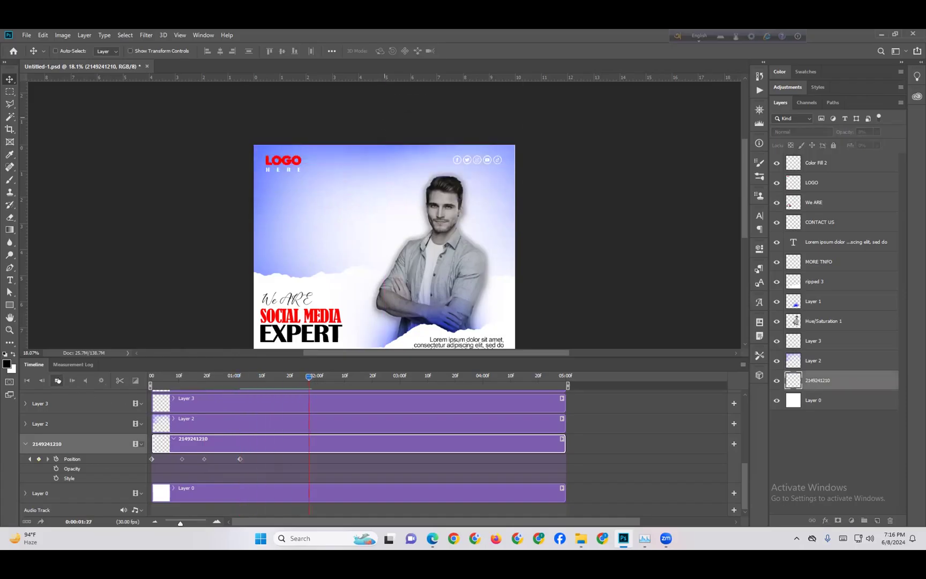
click(354, 377)
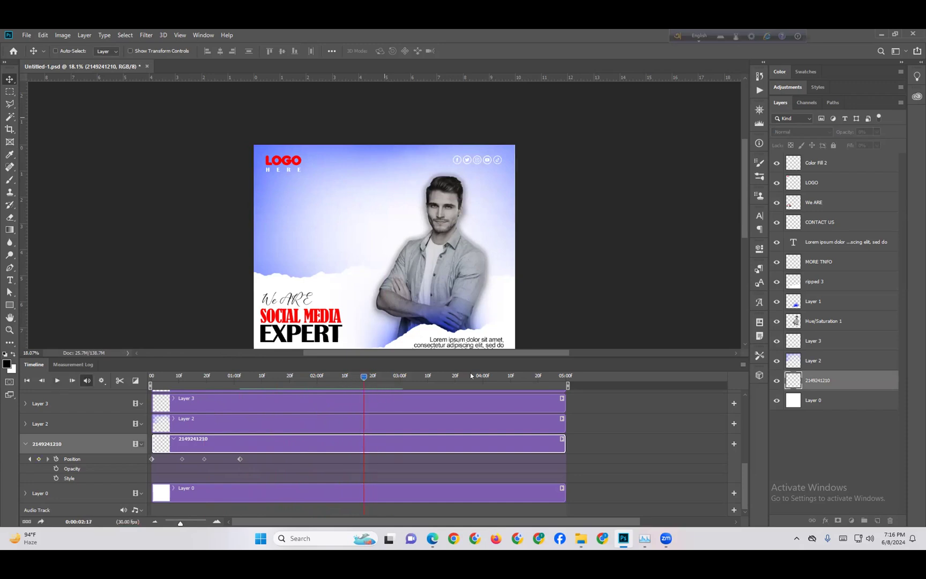
drag(362, 377, 159, 377)
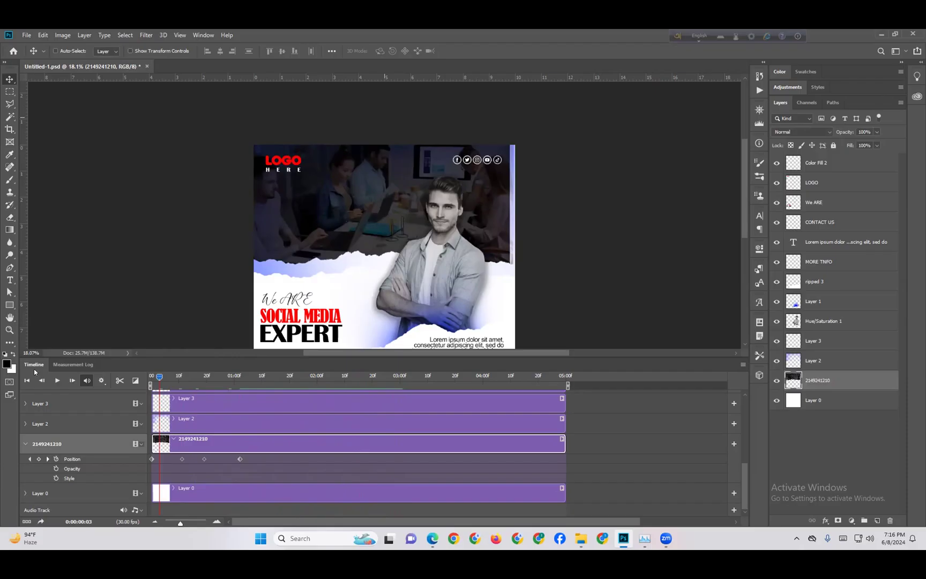
click(57, 380)
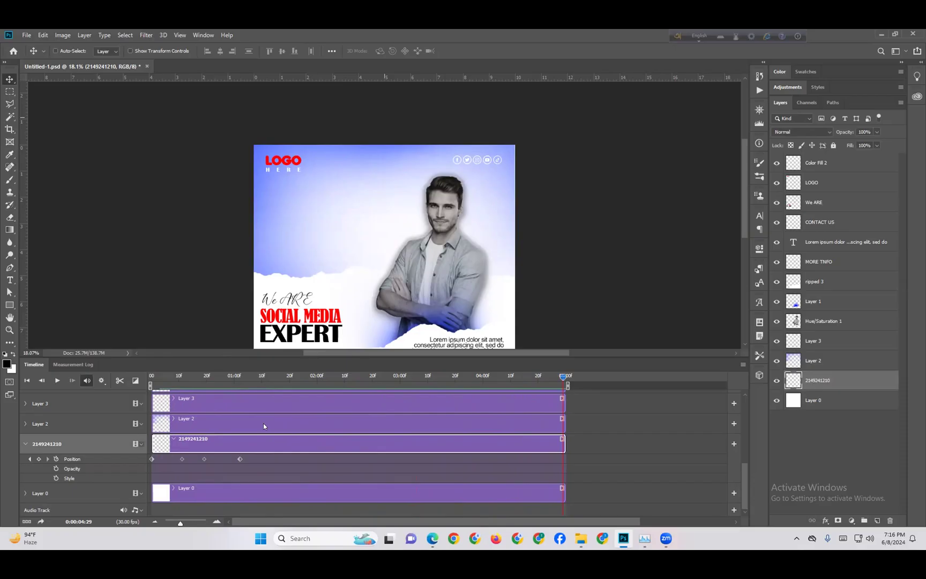
In File Explorer, open the photoshop folder inside the user's desktop folder
click(581, 539)
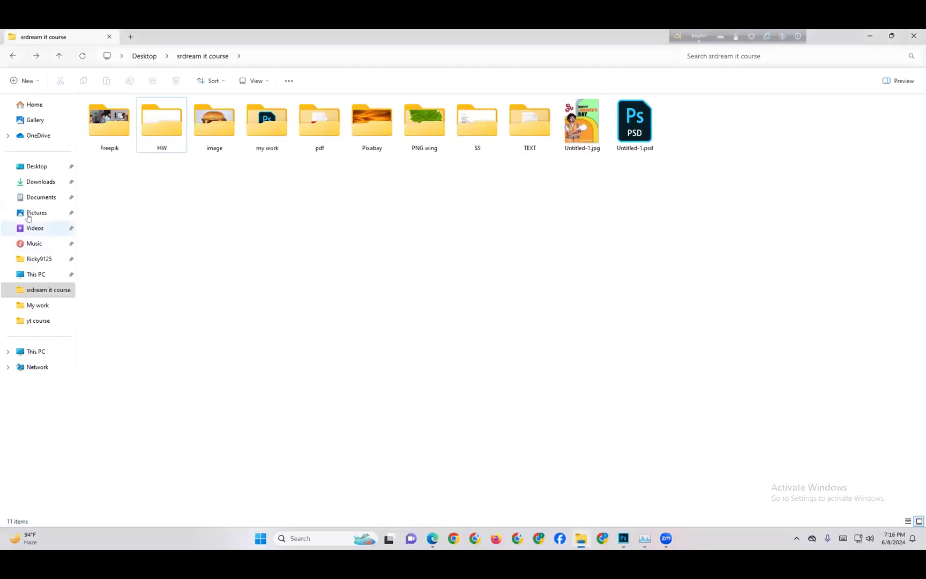
click(35, 259)
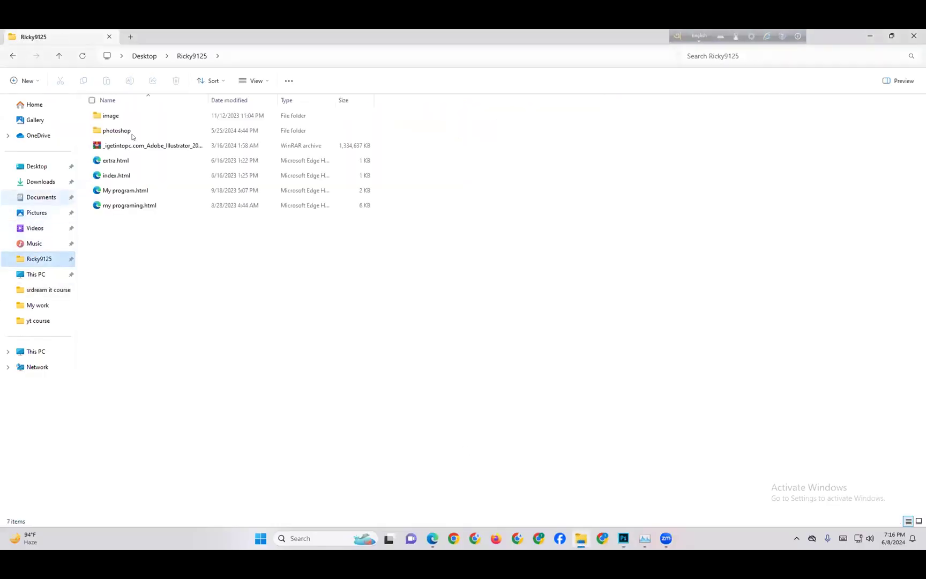
double_click(134, 133)
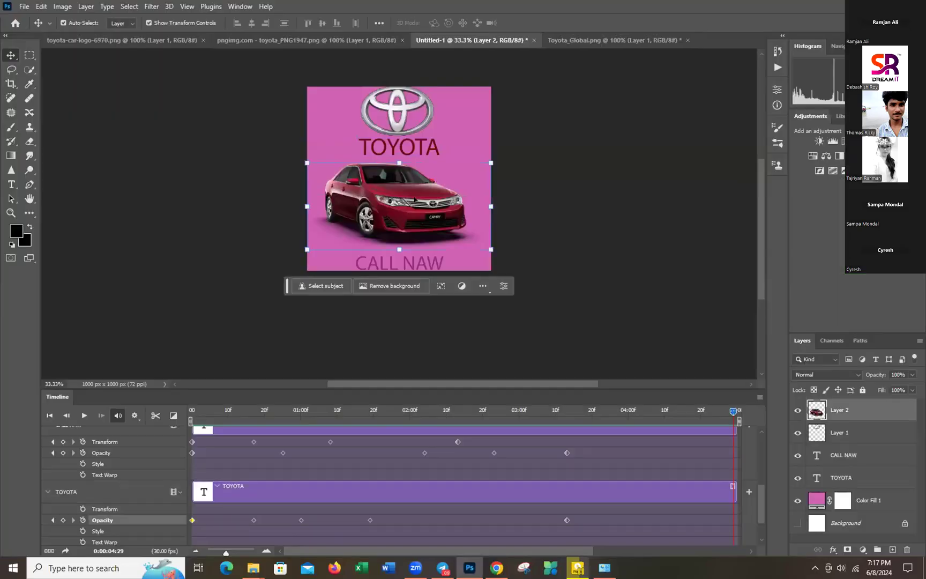
Replay the Toyota ad from frame 0, then select the CALL NAW text's Opacity keyframes
key(space)
drag(733, 413, 155, 433)
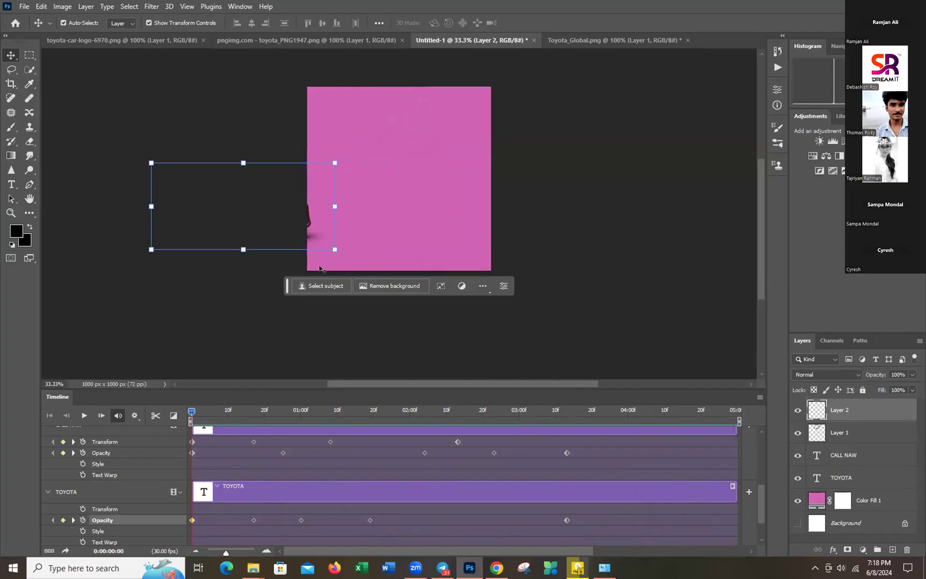
click(84, 416)
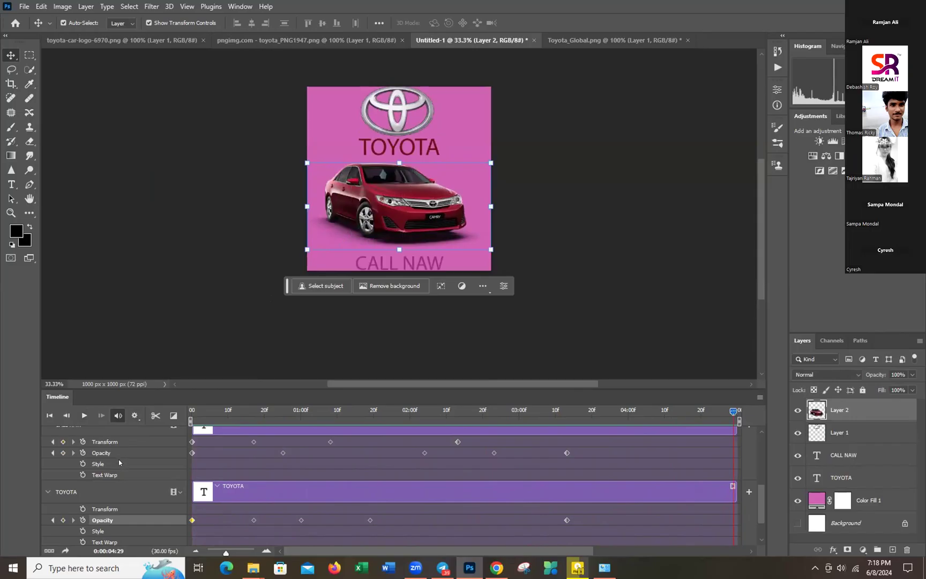
click(100, 453)
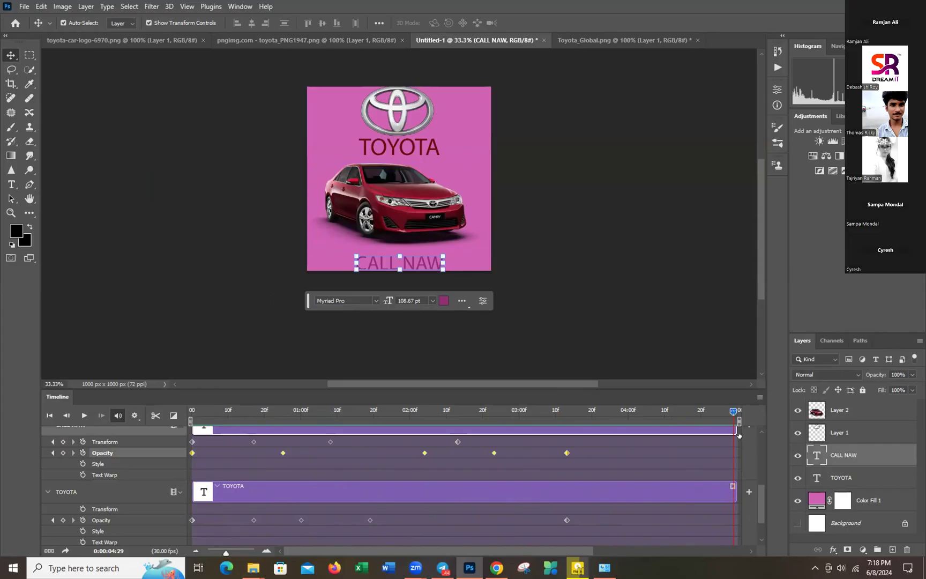
drag(732, 411, 135, 424)
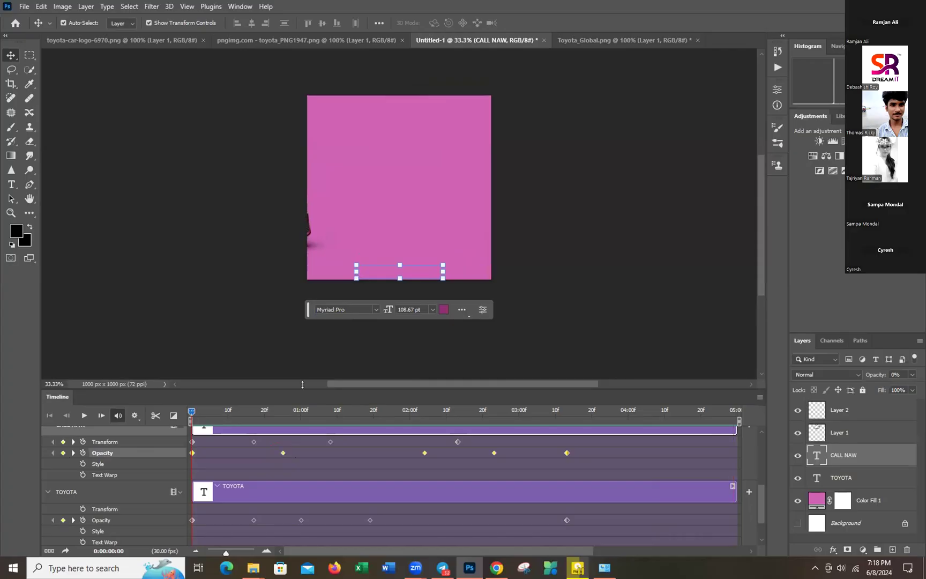
scroll(399, 215, up, 1)
scroll(741, 463, up, 2)
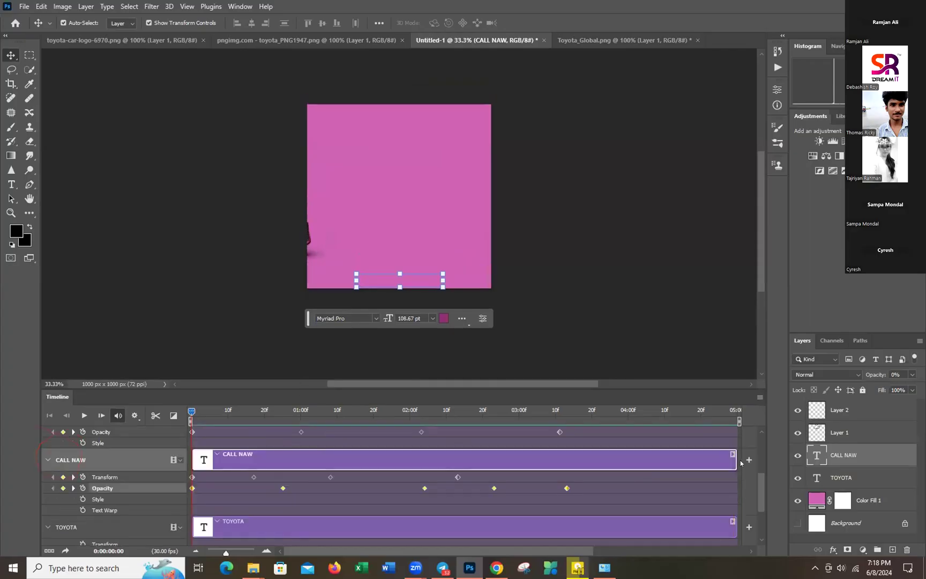
scroll(761, 478, up, 1)
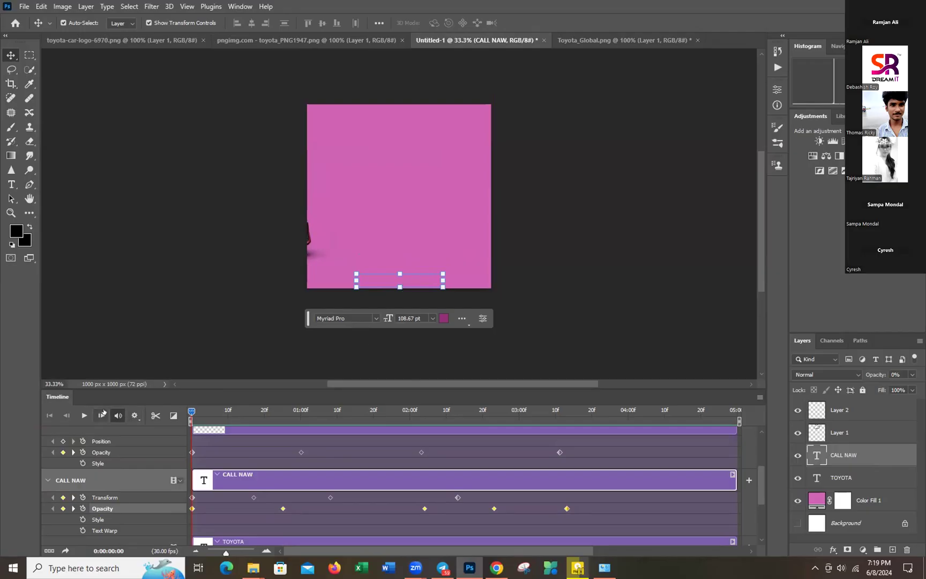
click(84, 416)
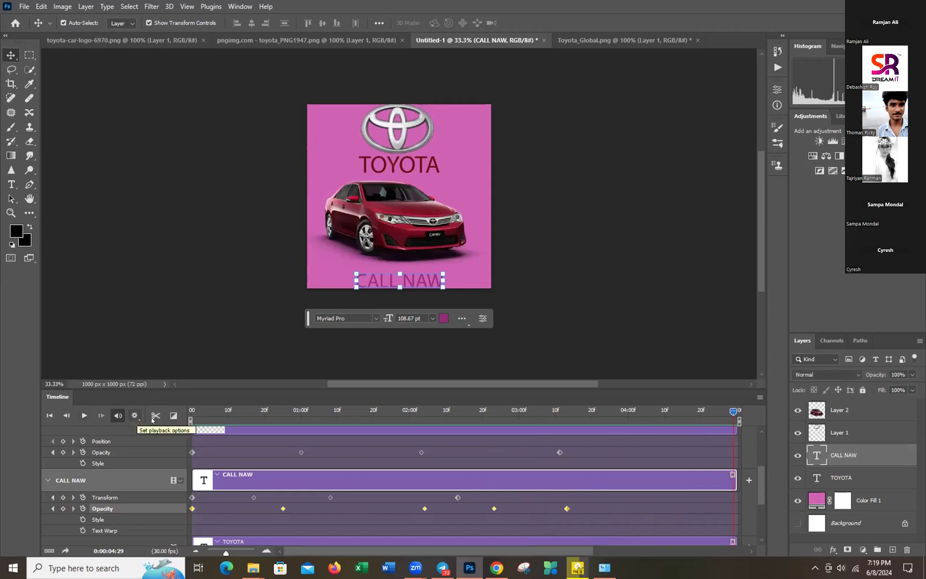
click(84, 415)
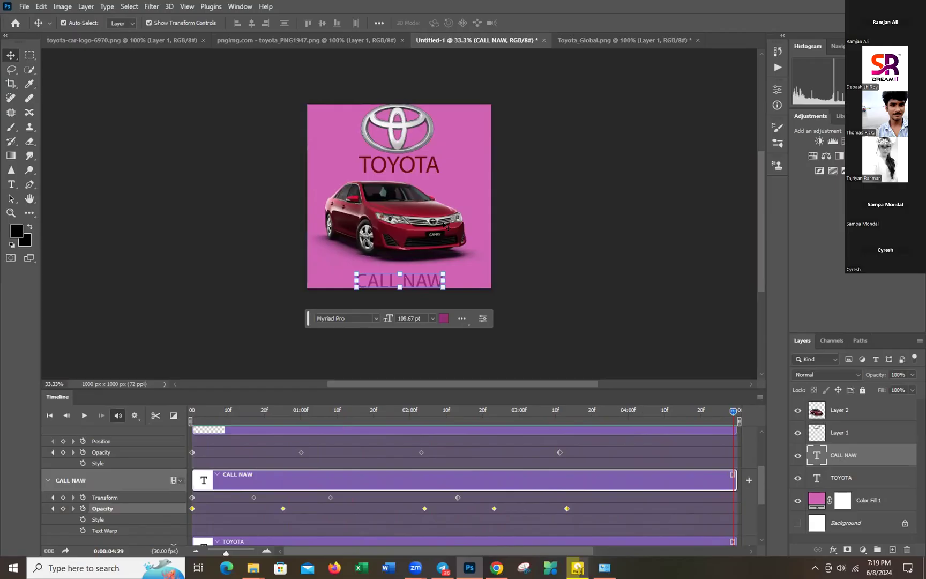
click(445, 224)
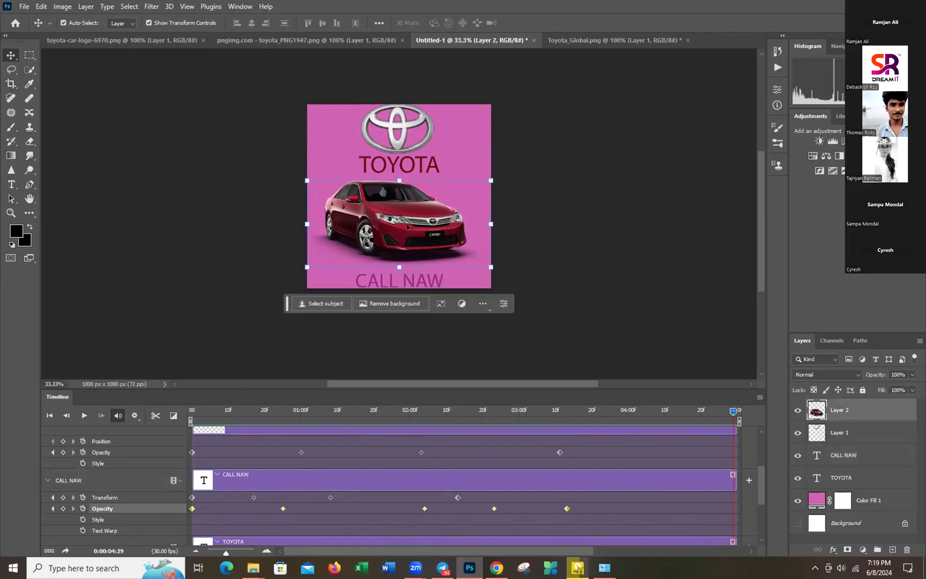